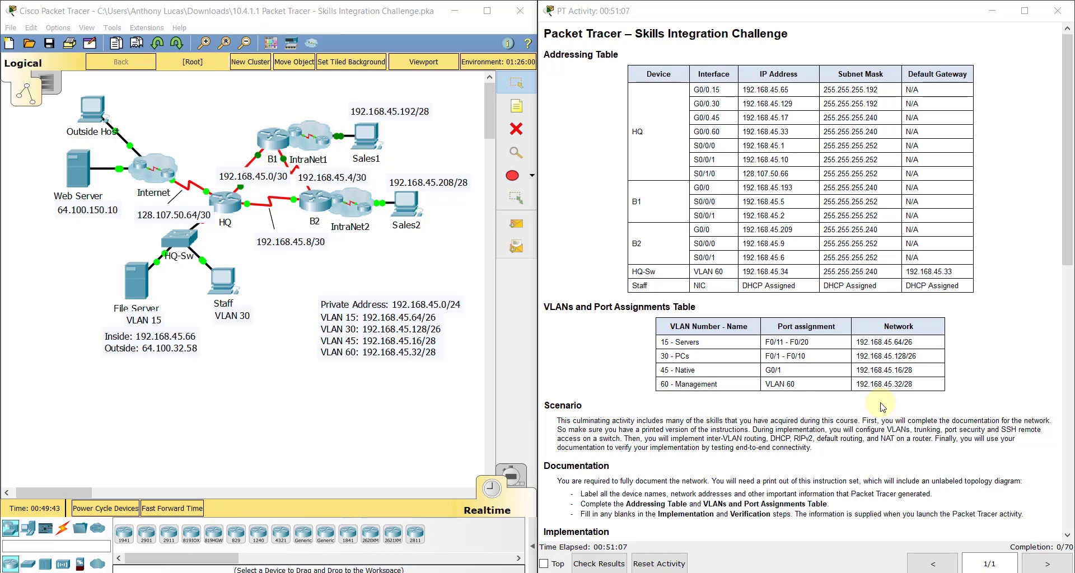
Step: Review the HQ-Sw implementation requirements in the activity instructions, especially the remote management and SSH items
{"action": "scroll", "coordinate": [611, 328], "scroll_direction": "down", "scroll_amount": 5}
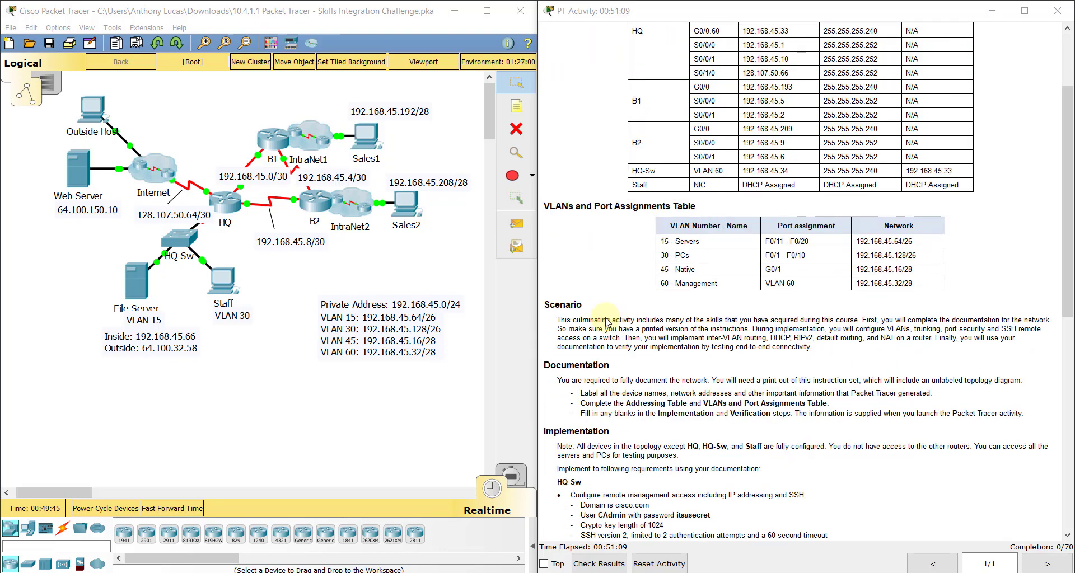
{"action": "scroll", "coordinate": [610, 328], "scroll_direction": "down", "scroll_amount": 3}
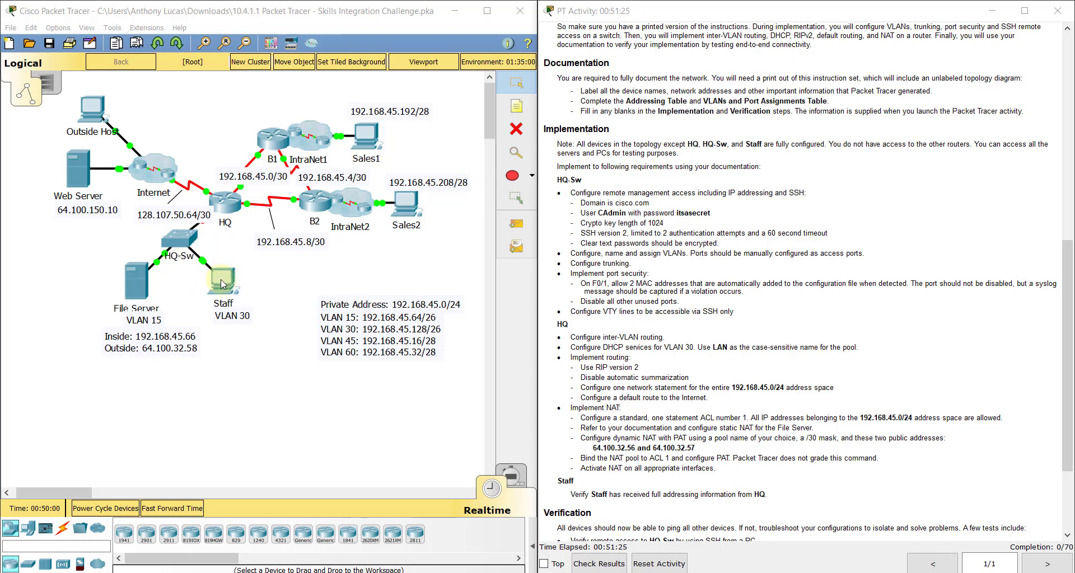
{"action": "left_click", "coordinate": [670, 218]}
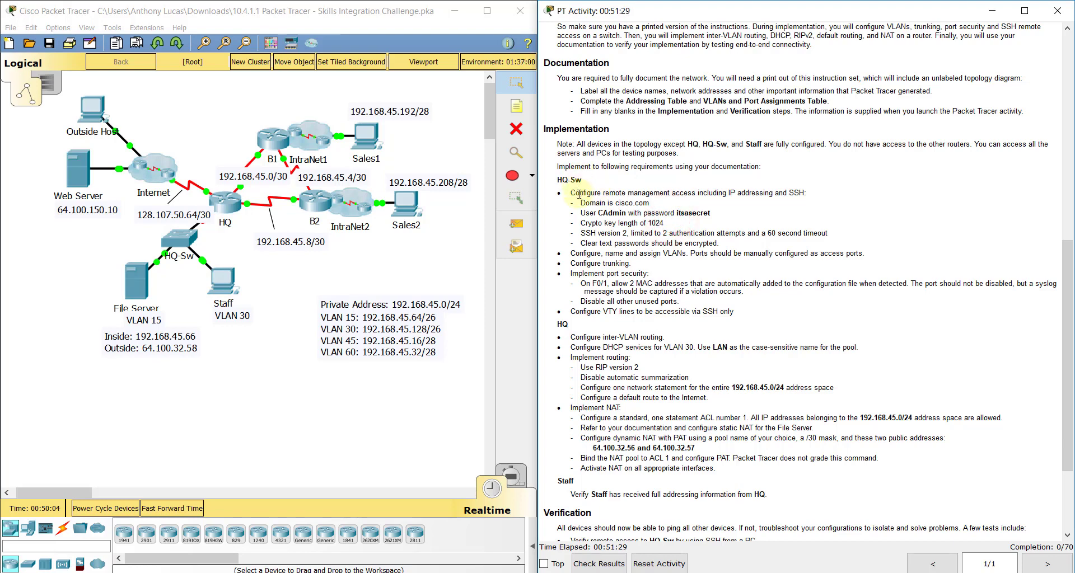
{"action": "left_click_drag", "start_coordinate": [571, 192], "coordinate": [638, 245]}
{"action": "left_click", "coordinate": [639, 245]}
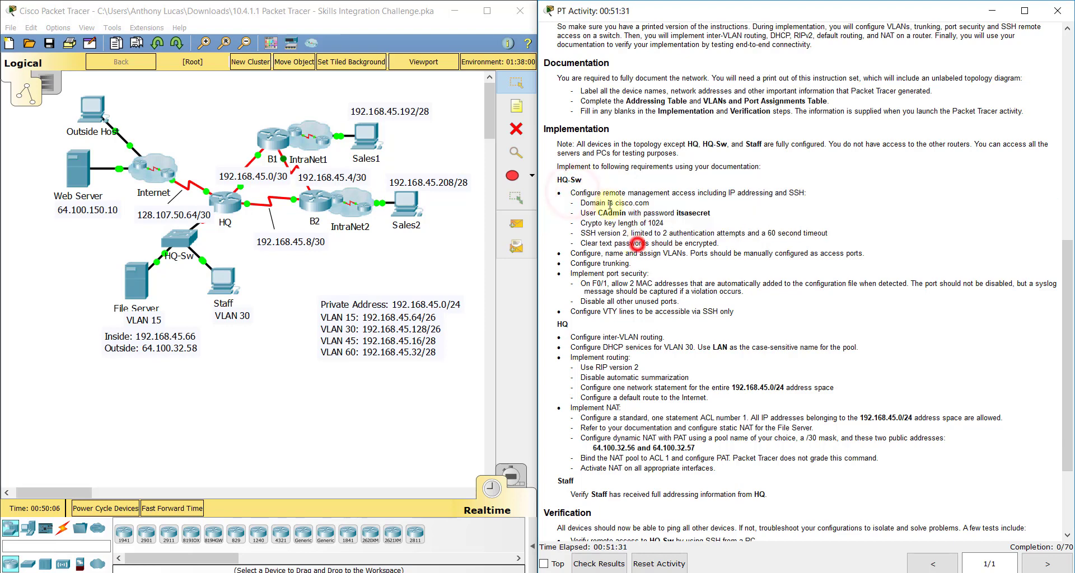
Step: Open the HQ-Sw switch's command line and move its window clear of the activity instructions
{"action": "left_click", "coordinate": [181, 237]}
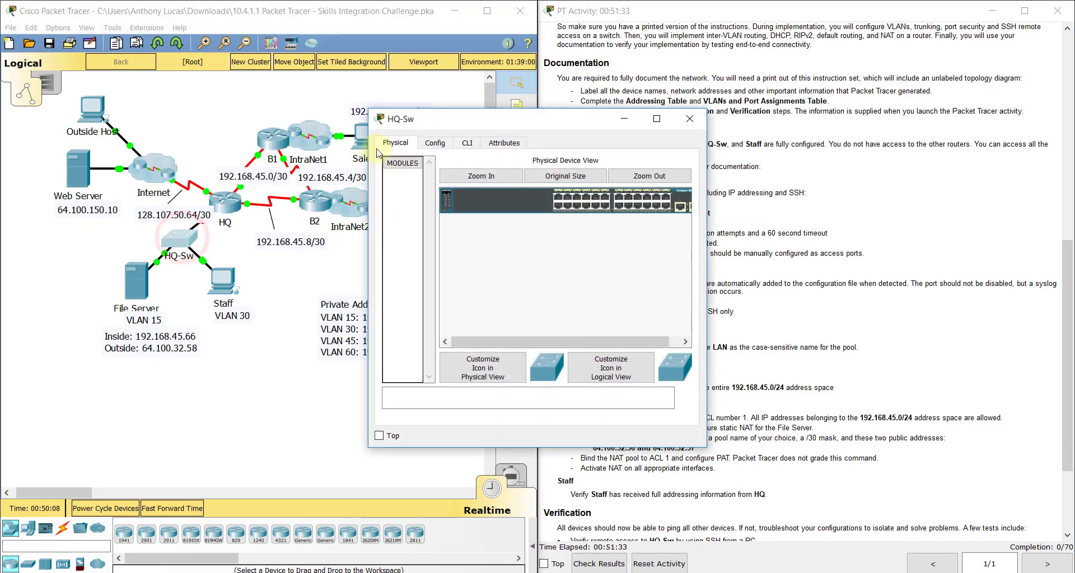
{"action": "left_click_drag", "start_coordinate": [368, 144], "coordinate": [229, 144]}
{"action": "left_click", "coordinate": [327, 145]}
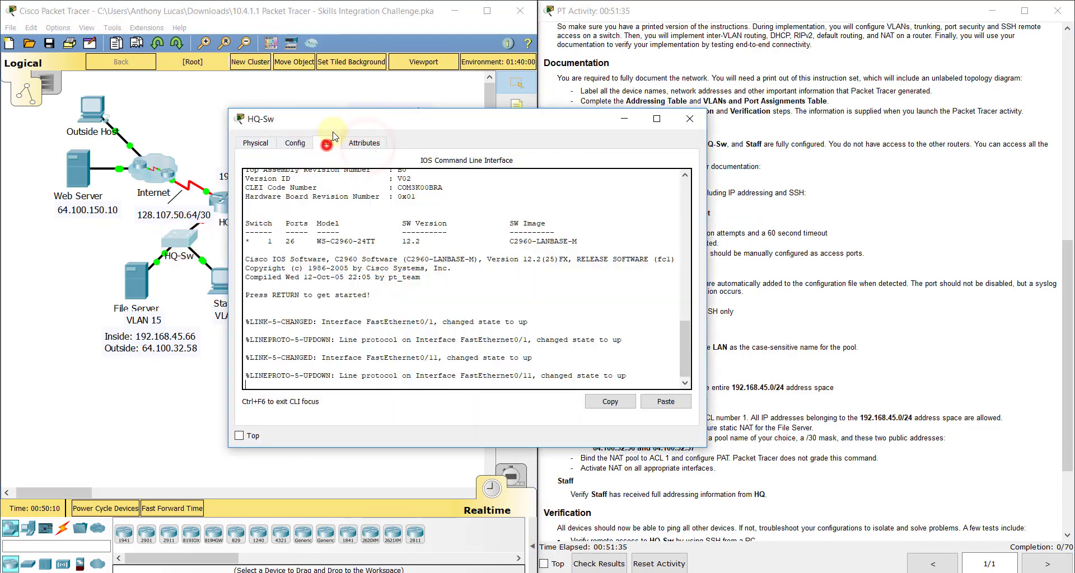
{"action": "left_click_drag", "start_coordinate": [336, 125], "coordinate": [159, 73]}
{"action": "left_click", "coordinate": [588, 215]}
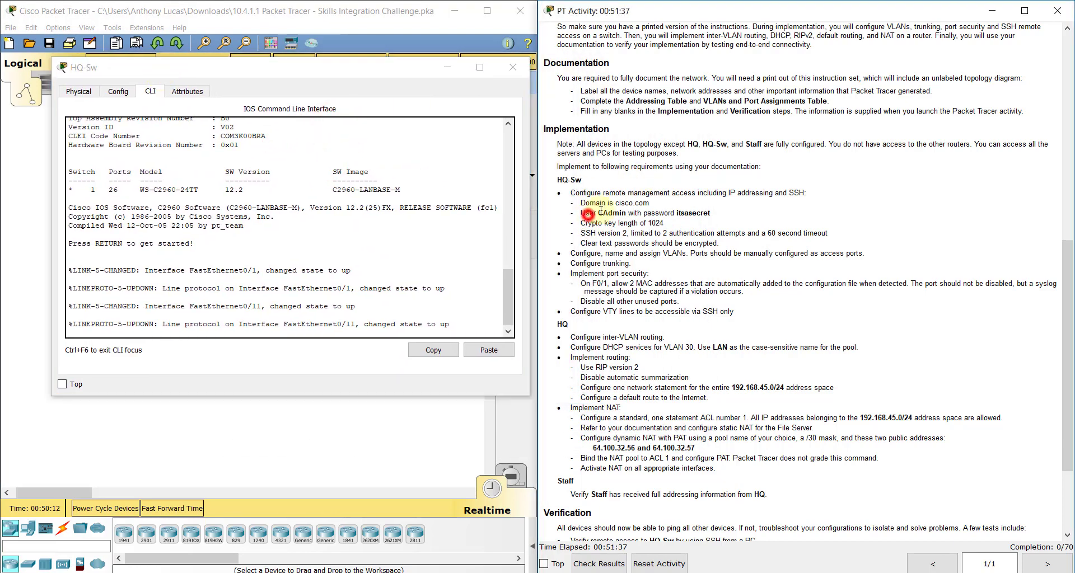
Step: Start the HQ-Sw console session and enter privileged mode, then global configuration mode
{"action": "left_click", "coordinate": [385, 330]}
{"action": "key", "text": "Return"}
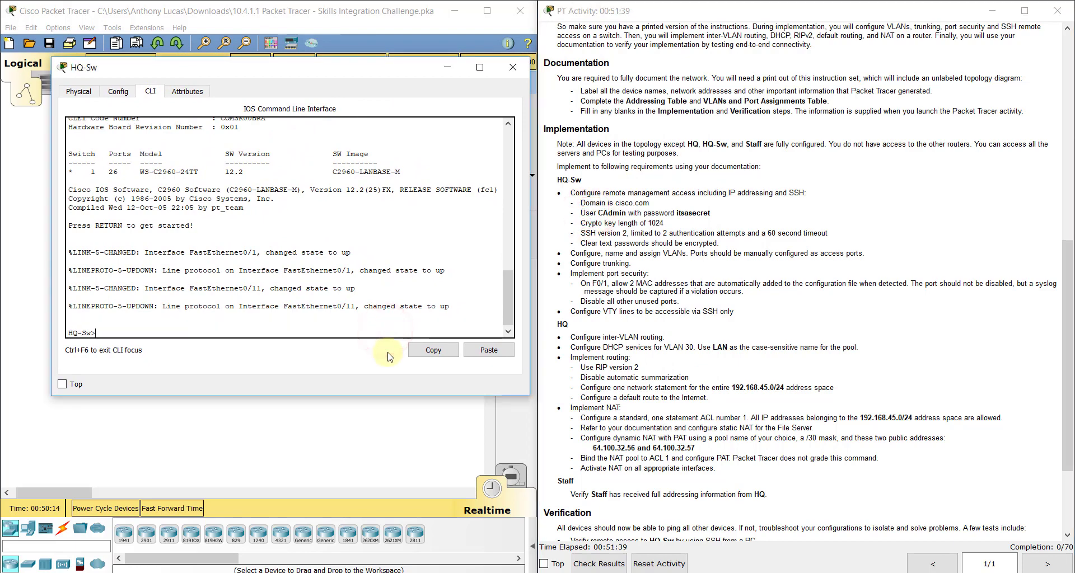
{"action": "type", "text": "en"}
{"action": "key", "text": "Return"}
{"action": "type", "text": "config t"}
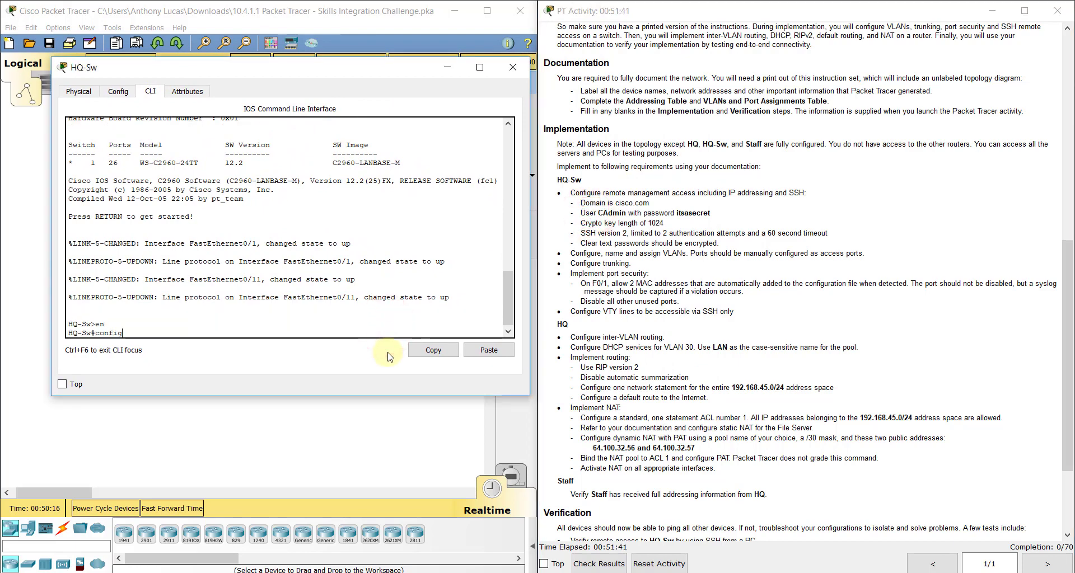
{"action": "key", "text": "Return"}
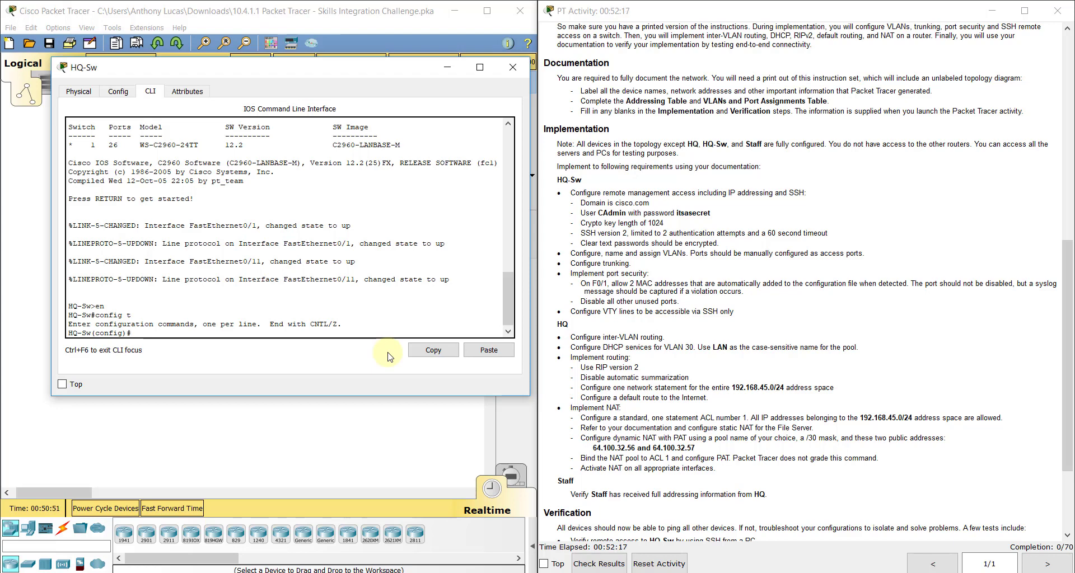
Step: Set the IP domain name of HQ-Sw to cisco.com, following the remote management requirements
{"action": "left_click", "coordinate": [391, 356]}
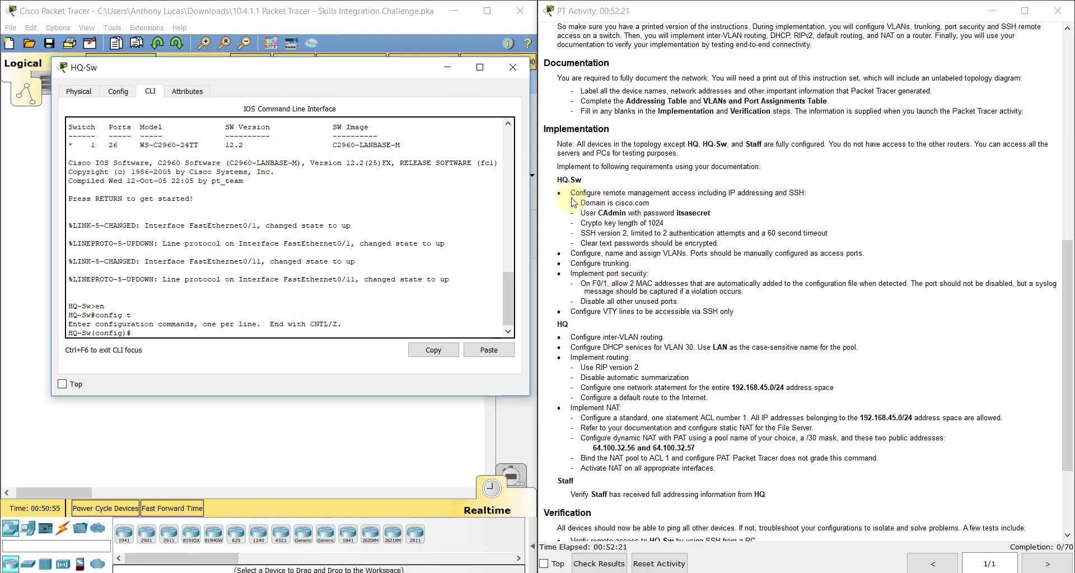
{"action": "left_click_drag", "start_coordinate": [571, 193], "coordinate": [727, 243]}
{"action": "left_click", "coordinate": [352, 340]}
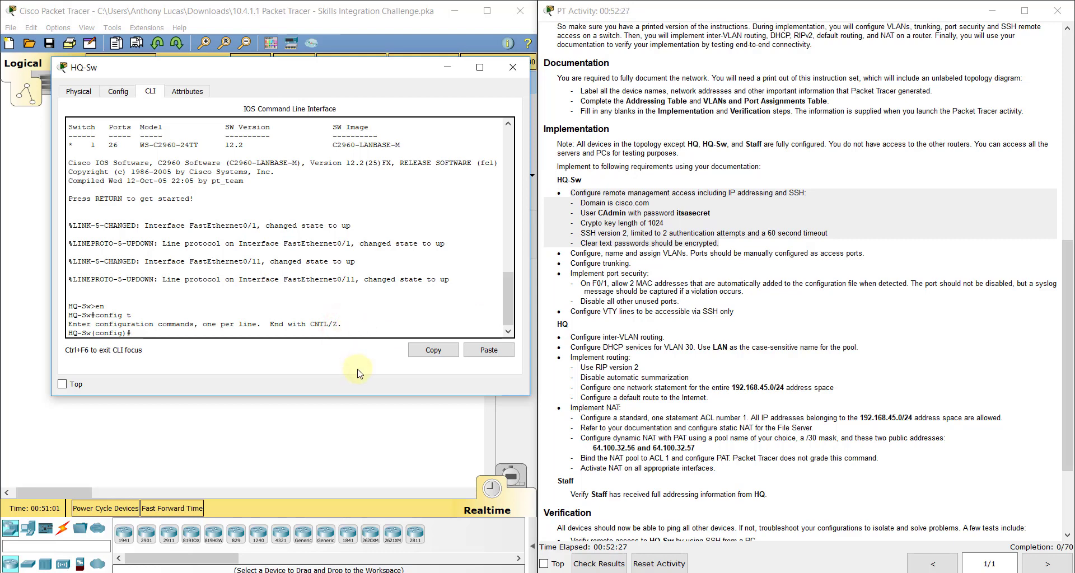
{"action": "type", "text": "ip domain0"}
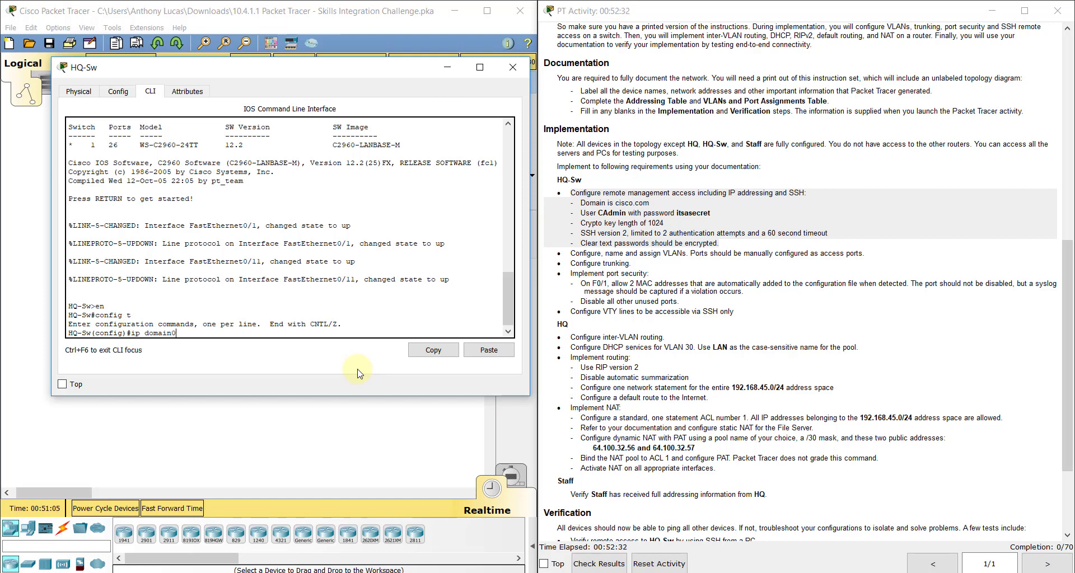
{"action": "key", "text": "BackSpace"}
{"action": "type", "text": "-name"}
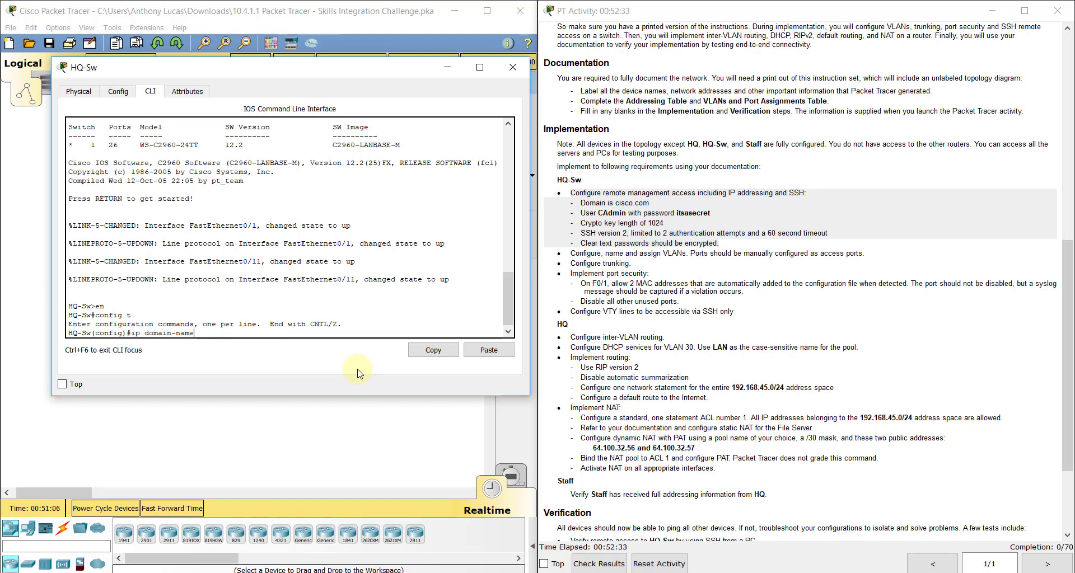
{"action": "type", "text": " cisco.com"}
{"action": "key", "text": "Return"}
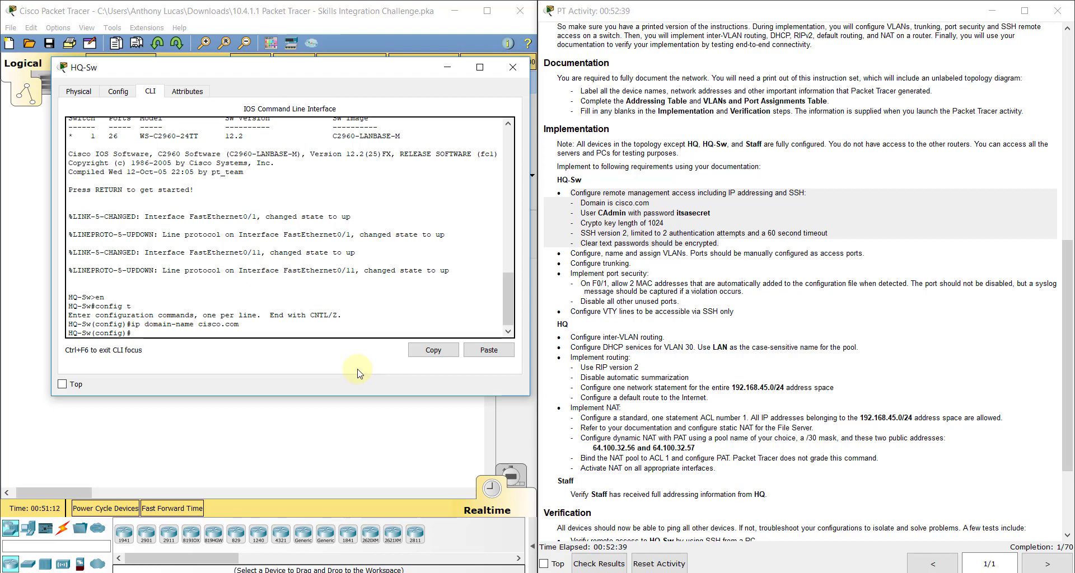
Step: Create the local user CAdmin on HQ-Sw with the secret password given in the instructions
{"action": "type", "text": "username CAdmi"}
{"action": "type", "text": "n secret"}
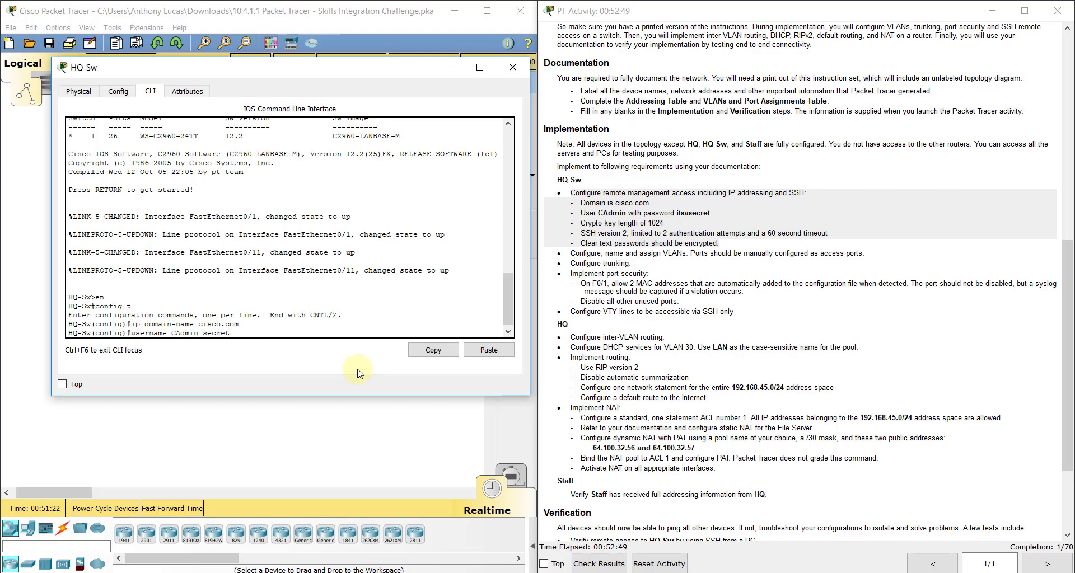
{"action": "type", "text": " itsasecret"}
{"action": "key", "text": "Return"}
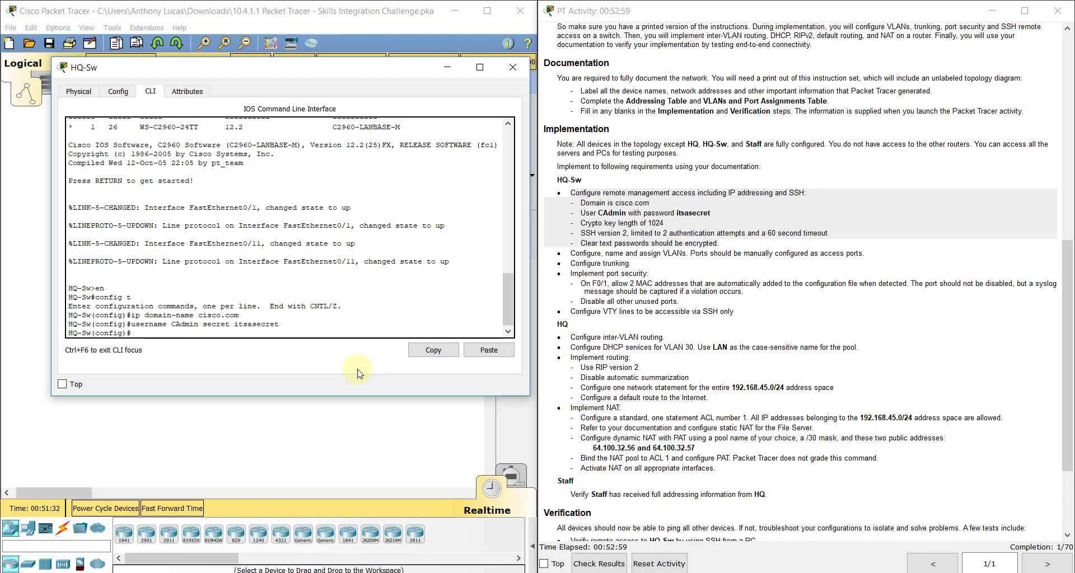
Step: Generate RSA keys with a 1024-bit modulus and set SSH to version 2 on HQ-Sw
{"action": "type", "text": "crypto key generate rsa"}
{"action": "key", "text": "Return"}
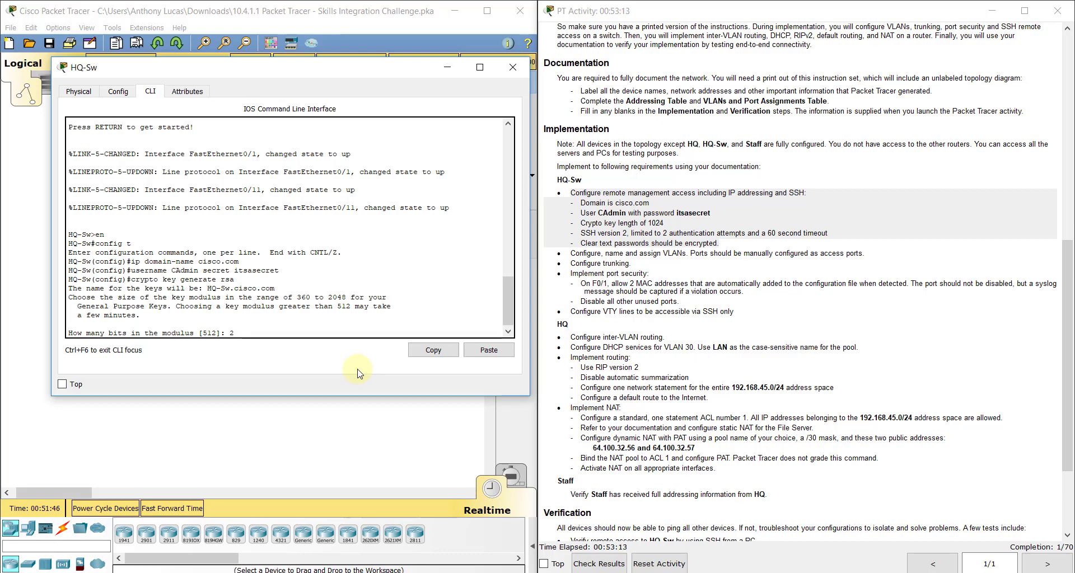
{"action": "type", "text": "1024"}
{"action": "key", "text": "Return"}
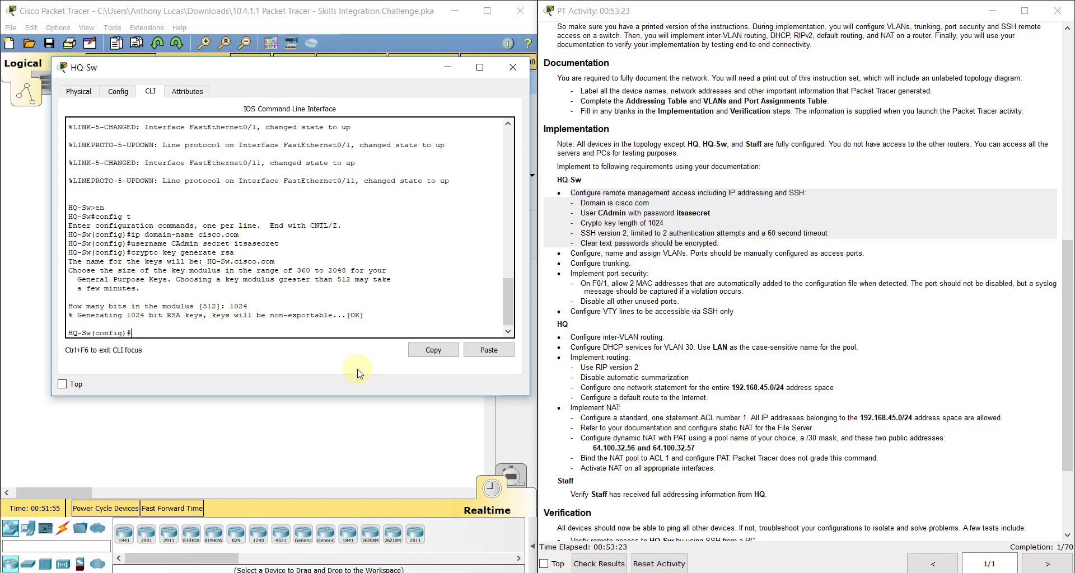
{"action": "type", "text": "ip ssh version 2"}
{"action": "key", "text": "Return"}
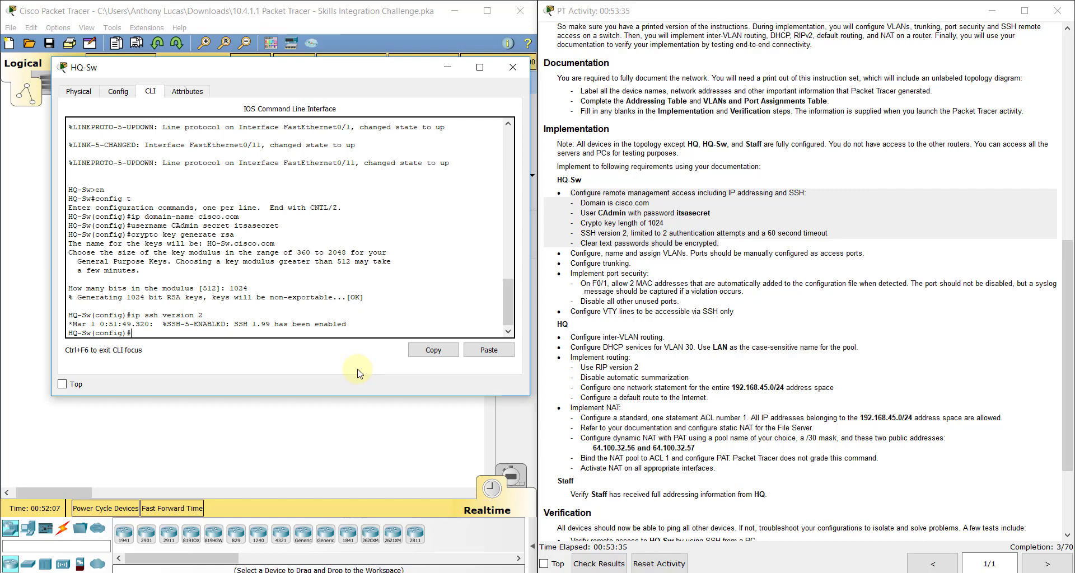
Step: Configure VTY lines 0 4 to authenticate with the local user database using login local
{"action": "type", "text": "line vt   y 0 4"}
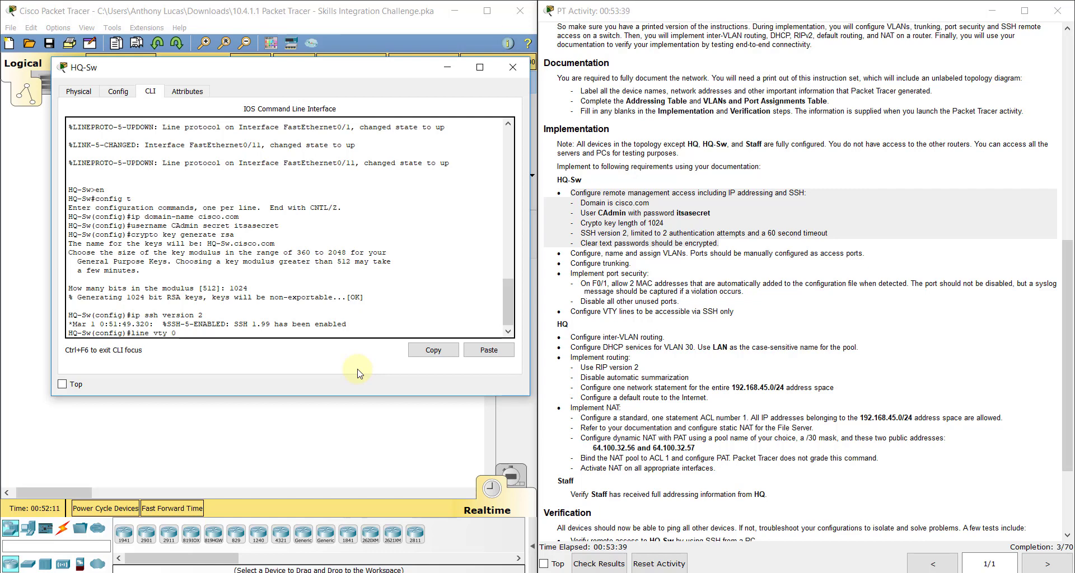
{"action": "key", "text": "Return"}
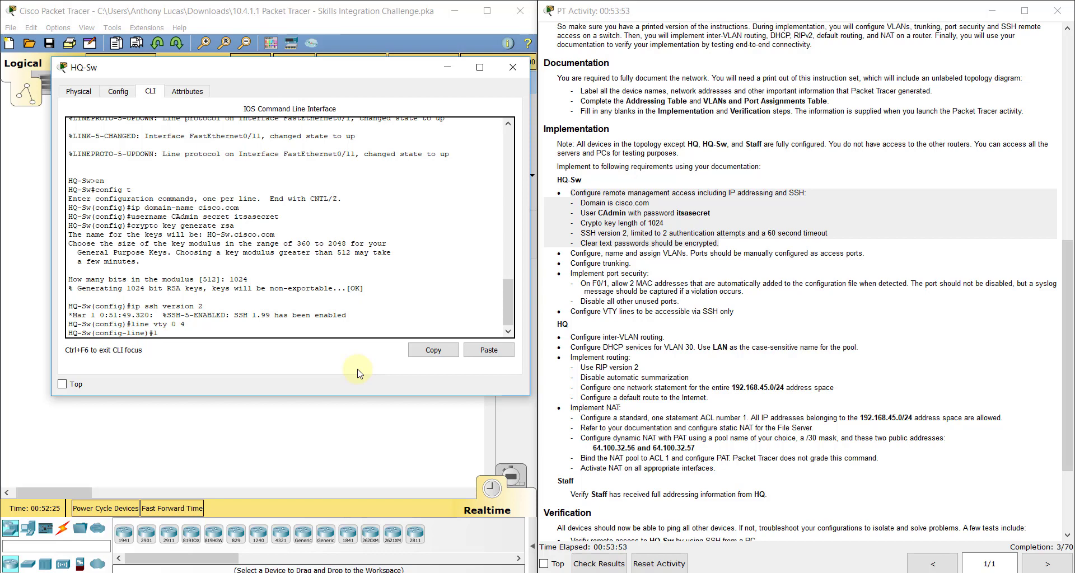
{"action": "type", "text": "ogin local"}
{"action": "key", "text": "Return"}
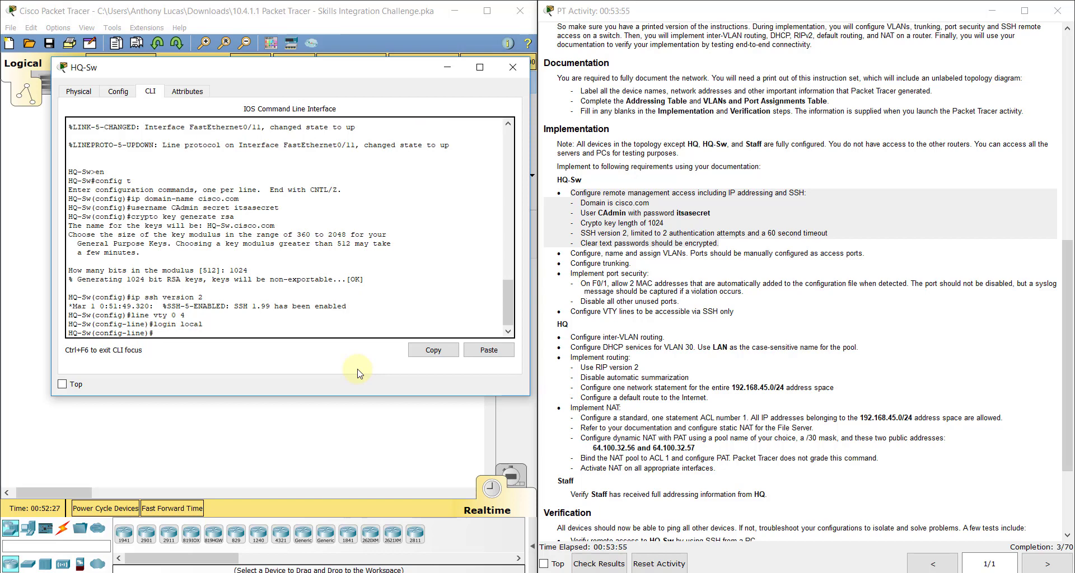
Step: Try to restrict the VTY lines with transport mode ssh, and list the options of the transport command
{"action": "type", "text": "transport mode ssh"}
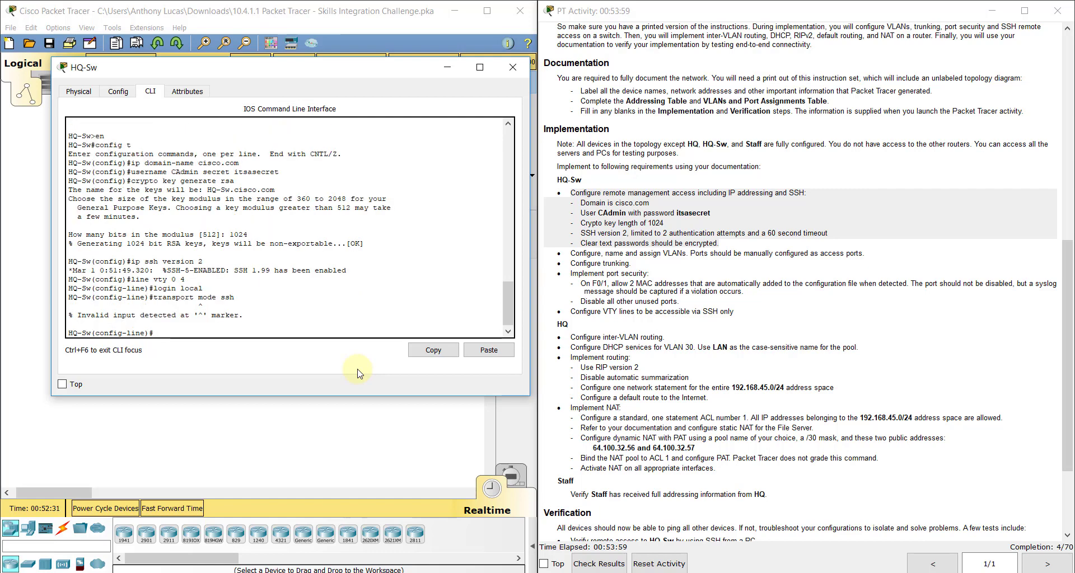
{"action": "key", "text": "Up"}
{"action": "key", "text": "BackSpace"}
{"action": "key", "text": "BackSpace"}
{"action": "key", "text": "BackSpace"}
{"action": "key", "text": "BackSpace"}
{"action": "key", "text": "BackSpace"}
{"action": "type", "text": "?"}
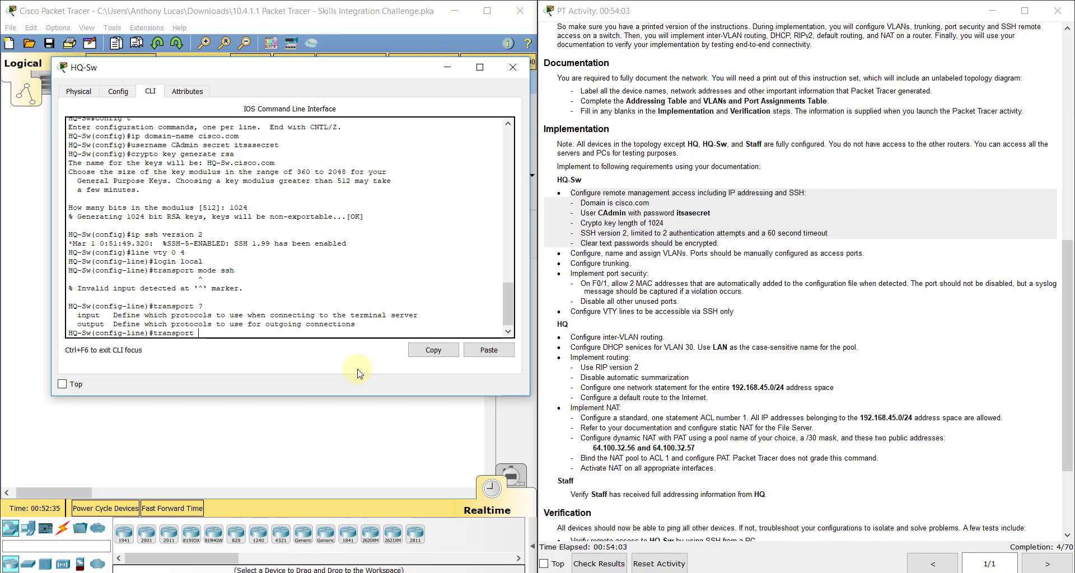
Step: Restrict VTY lines 0 4 to SSH access with transport input ssh and return to global configuration mode
{"action": "type", "text": "transport input ssh"}
{"action": "key", "text": "Return"}
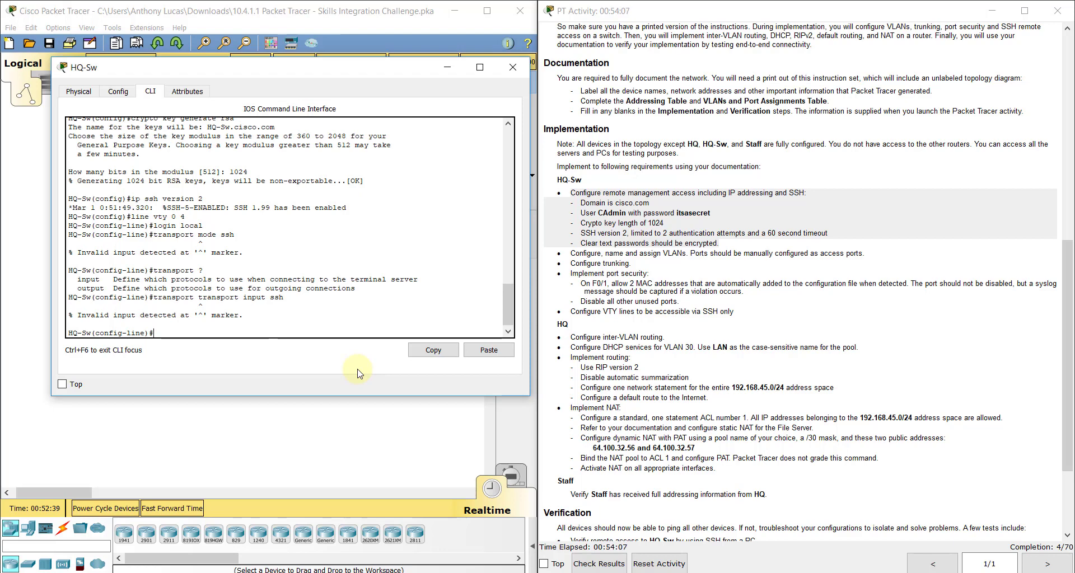
{"action": "key", "text": "Up"}
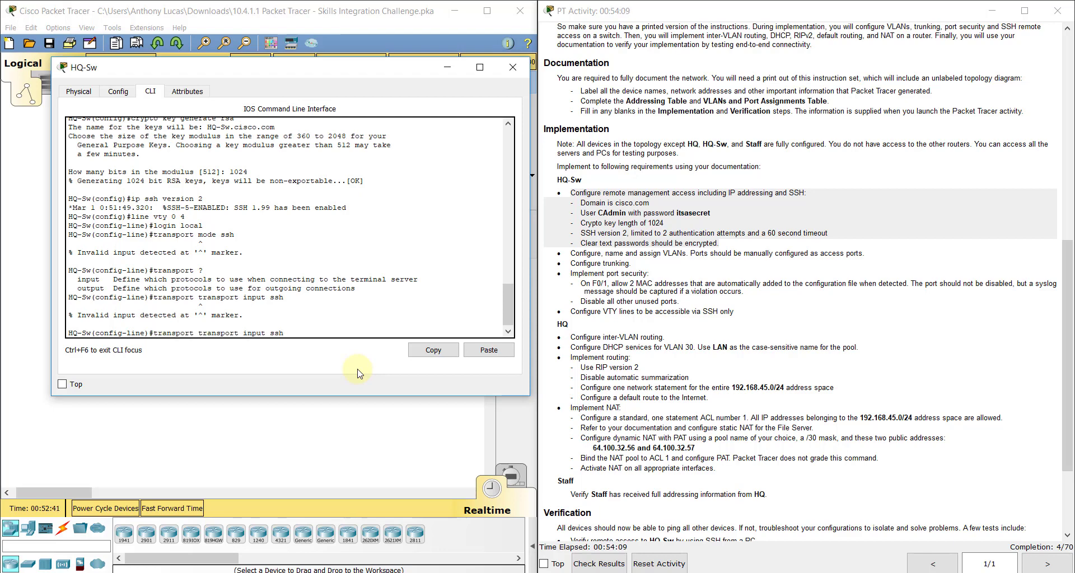
{"action": "key", "text": "Left"}
{"action": "key", "text": "Left"}
{"action": "key", "text": "Left"}
{"action": "key", "text": "BackSpace"}
{"action": "key", "text": "BackSpace"}
{"action": "key", "text": "BackSpace"}
{"action": "key", "text": "BackSpace"}
{"action": "key", "text": "BackSpace"}
{"action": "key", "text": "BackSpace"}
{"action": "key", "text": "BackSpace"}
{"action": "key", "text": "BackSpace"}
{"action": "key", "text": "BackSpace"}
{"action": "key", "text": "BackSpace"}
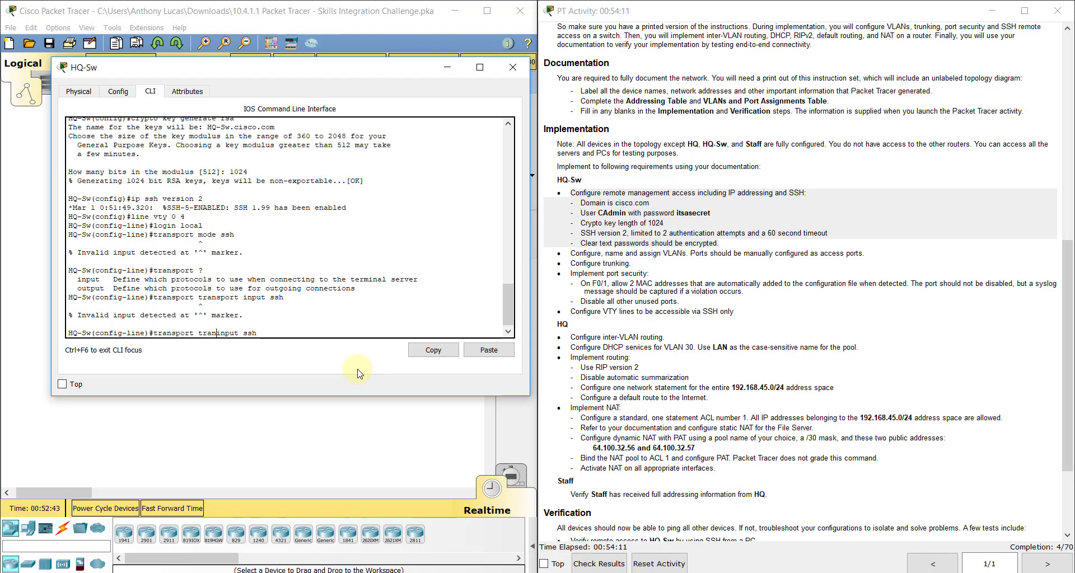
{"action": "key", "text": "Return"}
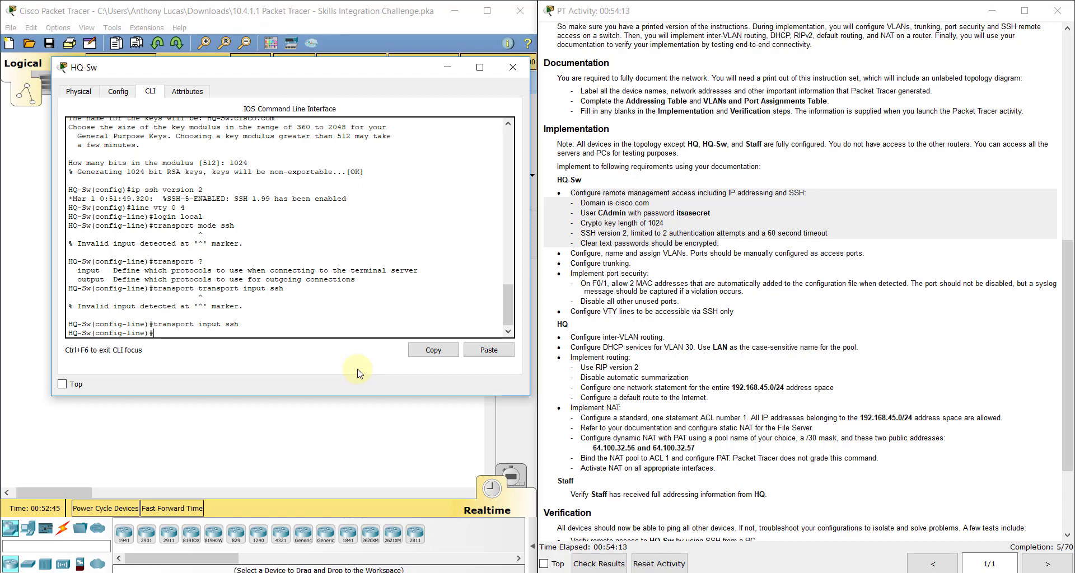
{"action": "left_click", "coordinate": [155, 216]}
{"action": "mouse_move", "coordinate": [156, 216]}
{"action": "left_mouse_down"}
{"action": "mouse_move", "coordinate": [201, 217]}
{"action": "mouse_move", "coordinate": [168, 227]}
{"action": "left_mouse_up"}
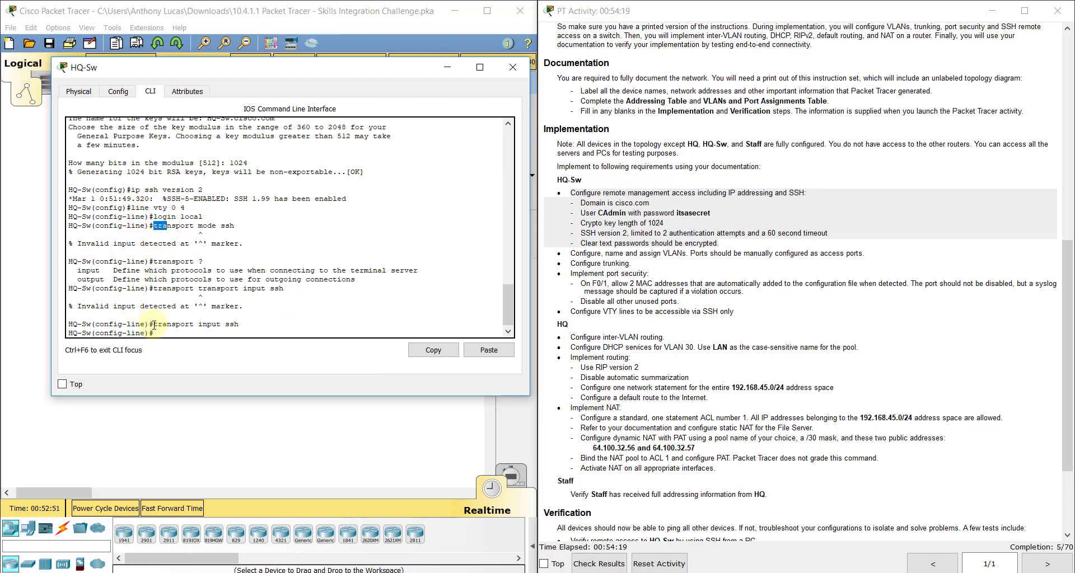
{"action": "left_click_drag", "start_coordinate": [154, 324], "coordinate": [238, 324]}
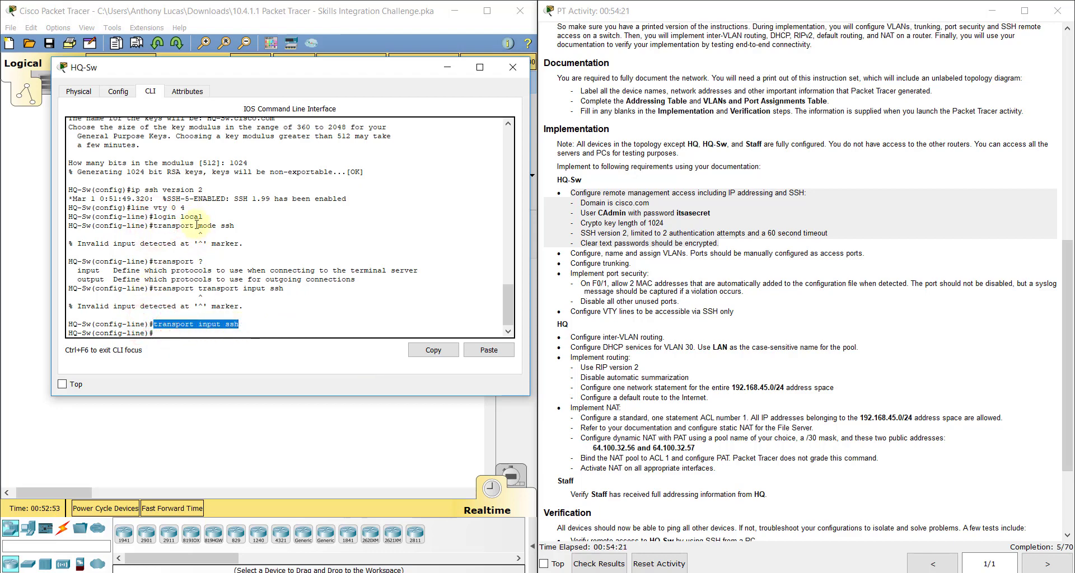
{"action": "left_click", "coordinate": [202, 333]}
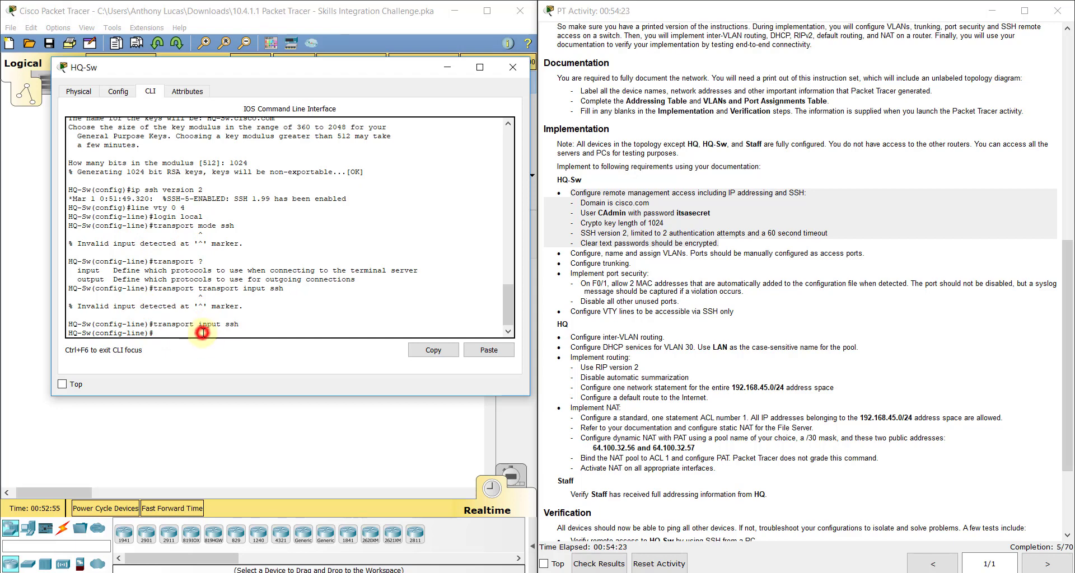
{"action": "type", "text": "exit"}
{"action": "key", "text": "Return"}
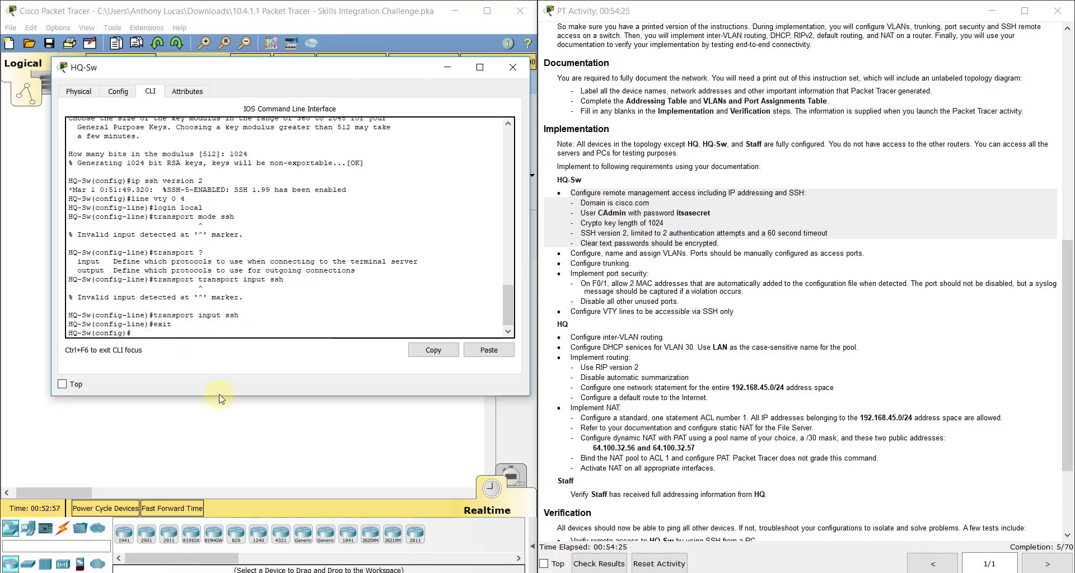
Step: Limit SSH on HQ-Sw to 2 authentication retries
{"action": "type", "text": "ip ssh"}
{"action": "type", "text": "auq"}
{"action": "key", "text": "Tab"}
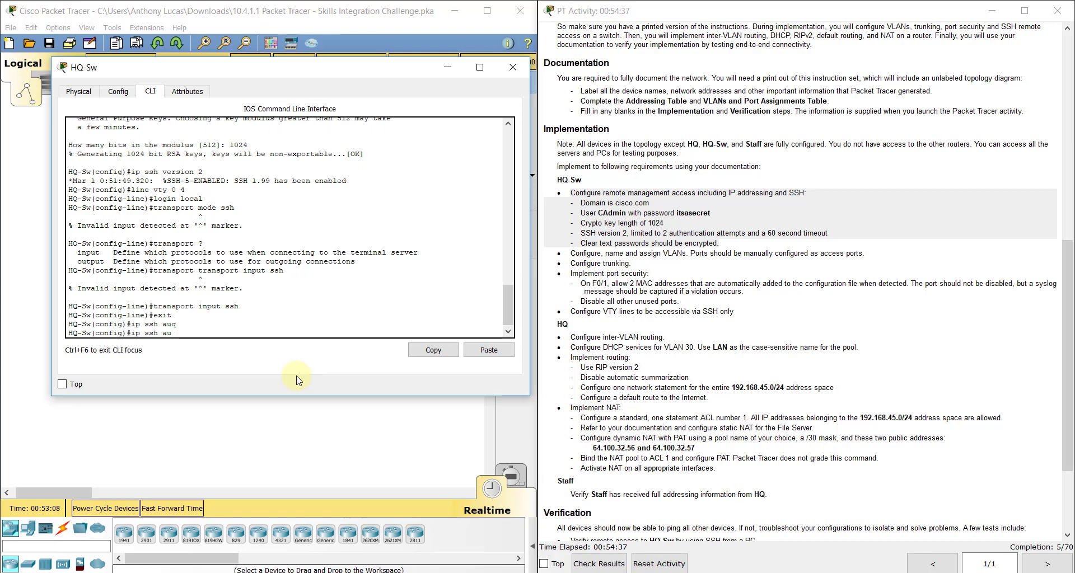
{"action": "type", "text": "t"}
{"action": "key", "text": "Tab"}
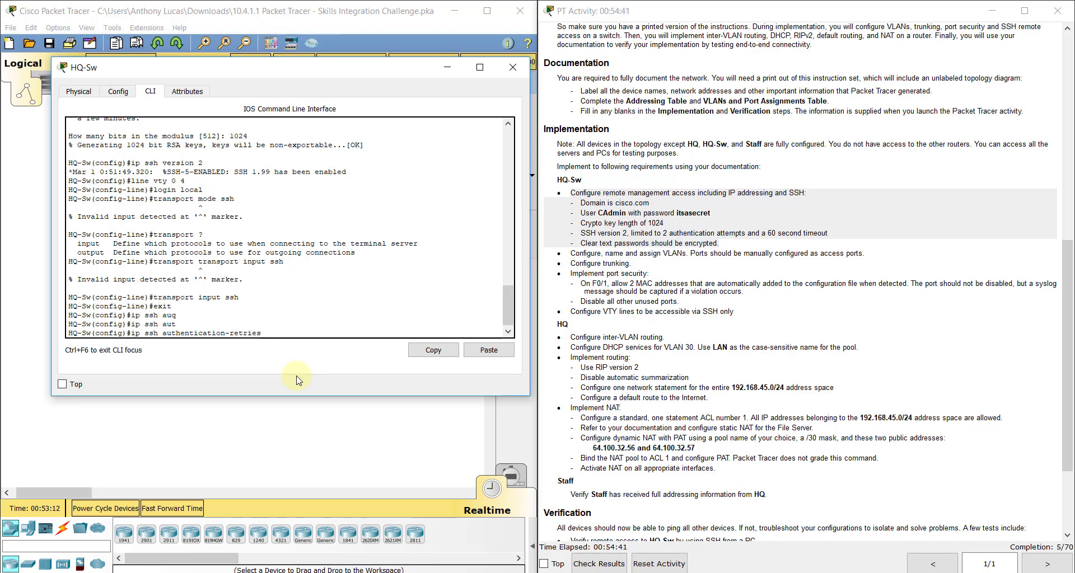
{"action": "type", "text": "2"}
{"action": "key", "text": "Return"}
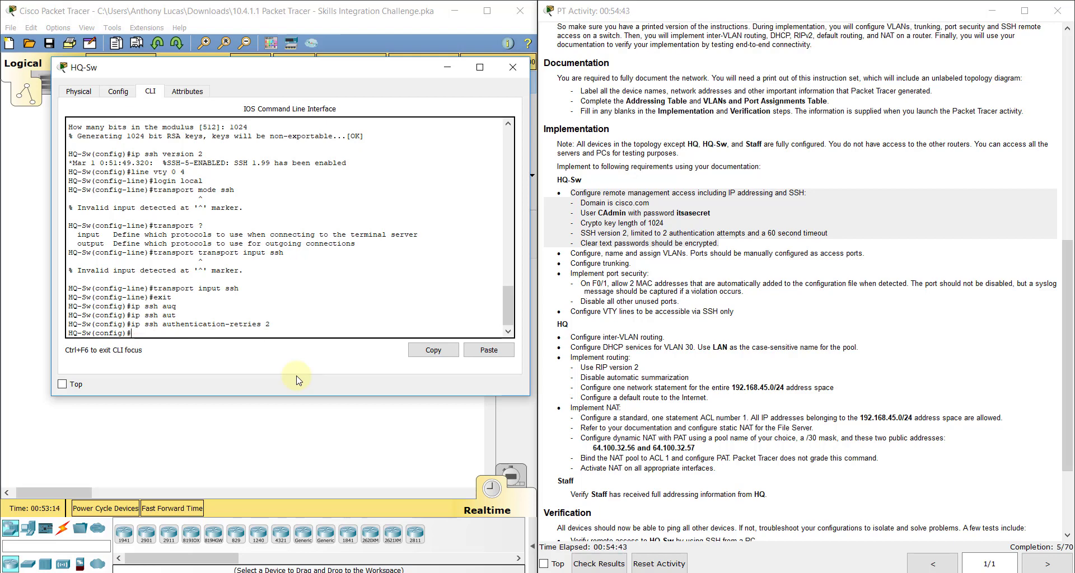
Step: Set the SSH time-out on HQ-Sw to 60 seconds and enable the password encryption service for clear-text passwords
{"action": "type", "text": "ip ssh "}
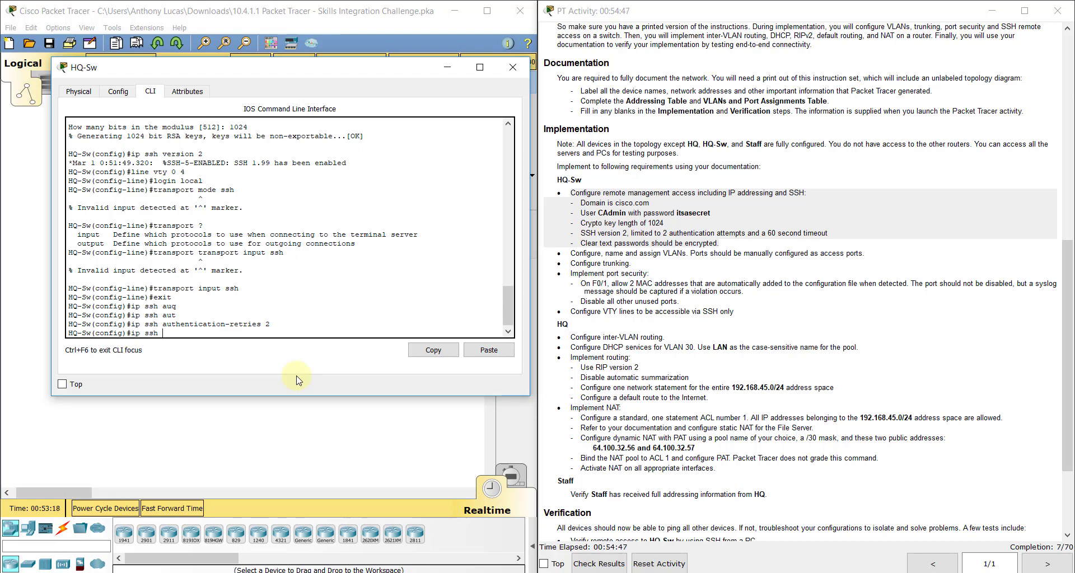
{"action": "type", "text": "t"}
{"action": "key", "text": "Tab"}
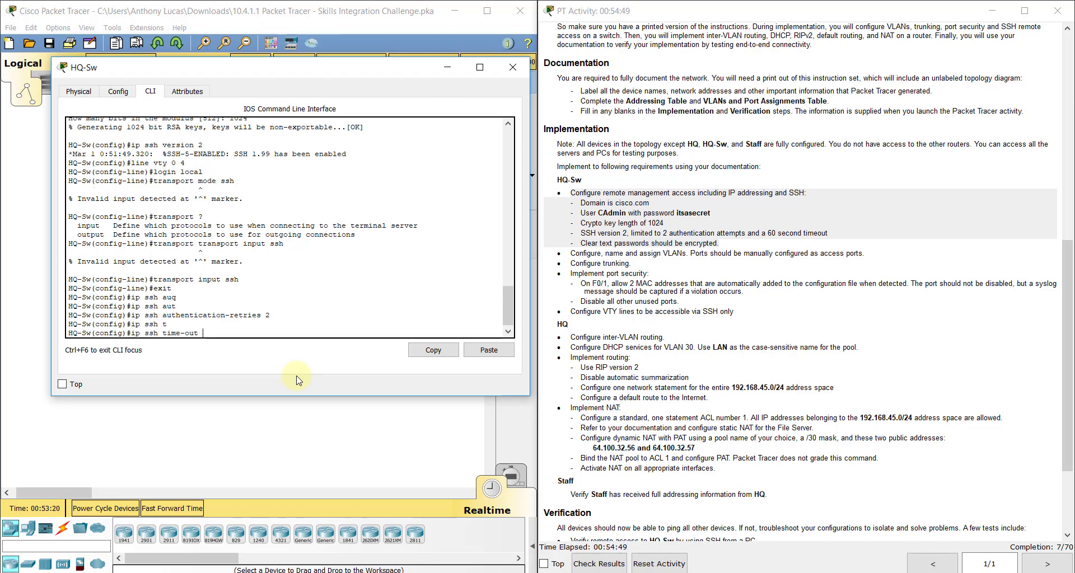
{"action": "type", "text": "60"}
{"action": "key", "text": "Return"}
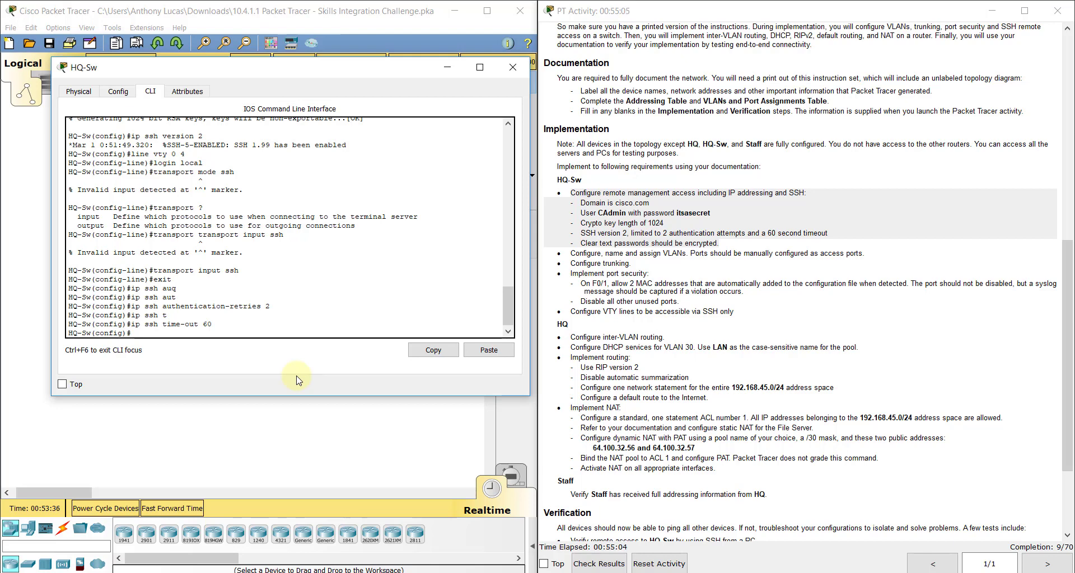
{"action": "type", "text": "service password-encryption"}
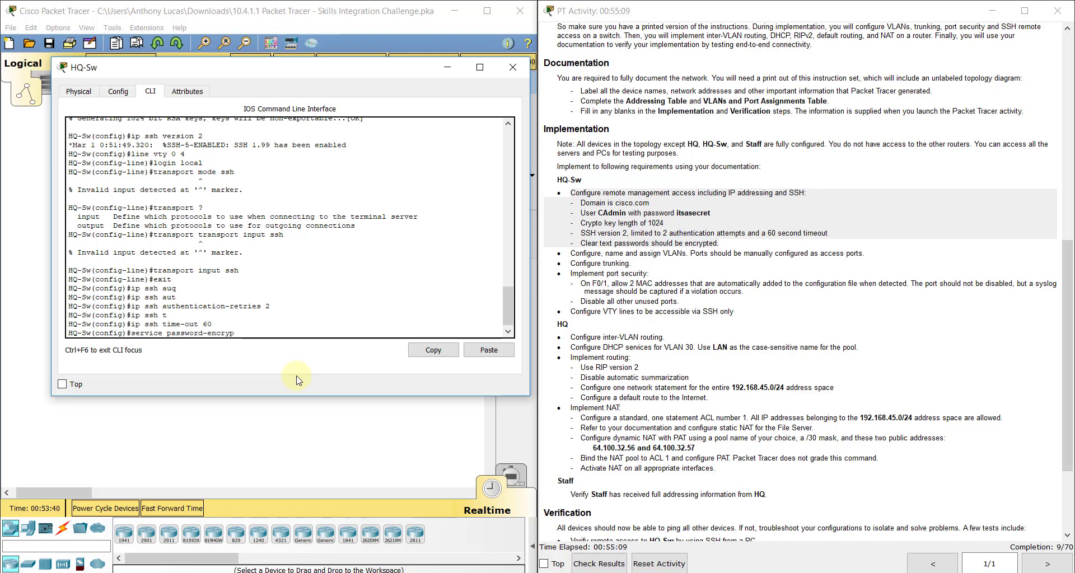
{"action": "key", "text": "Return"}
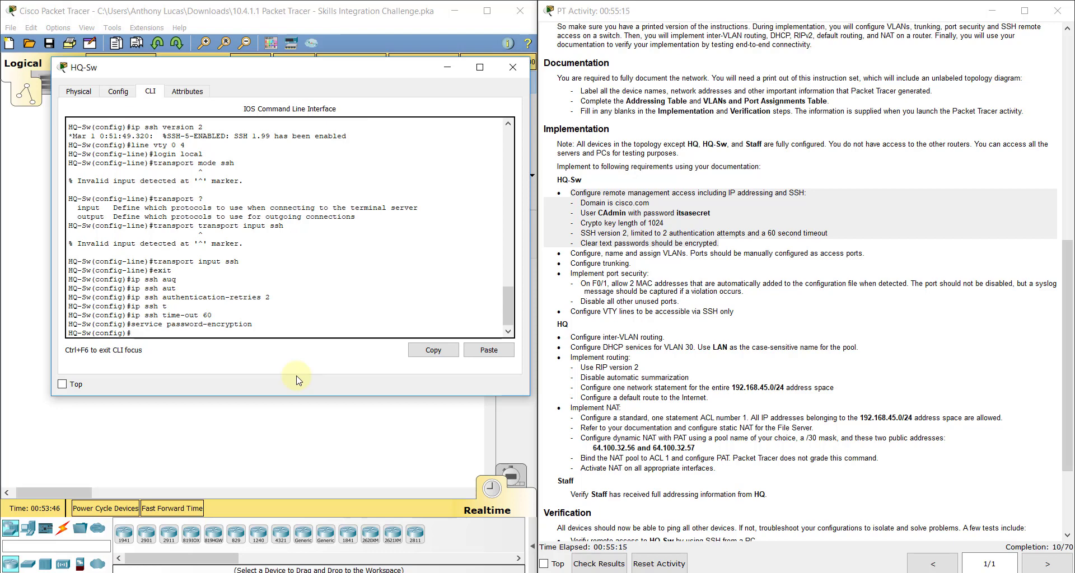
{"action": "left_click", "coordinate": [492, 572]}
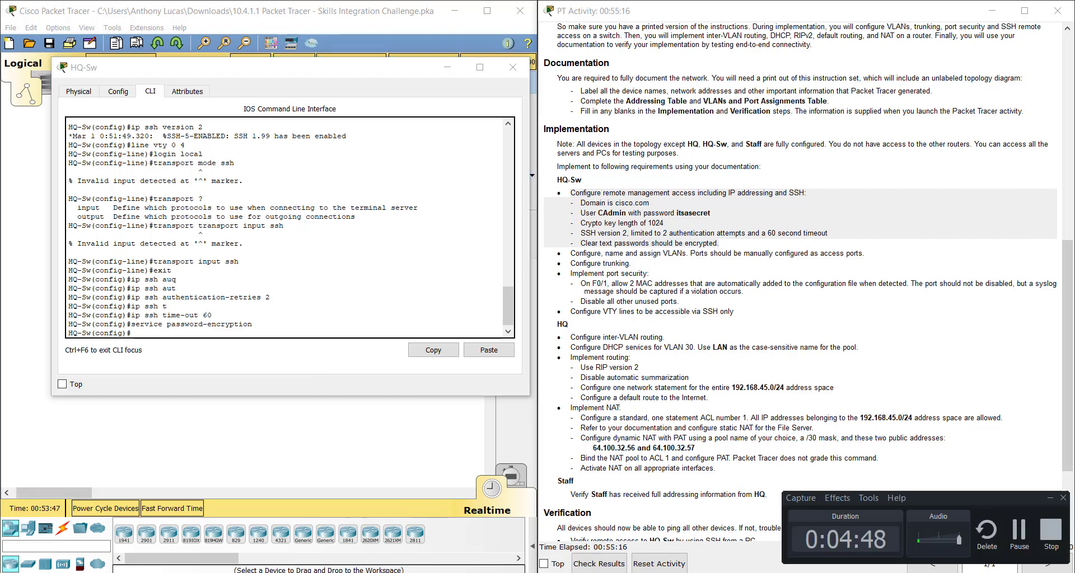
{"action": "left_click", "coordinate": [1032, 542]}
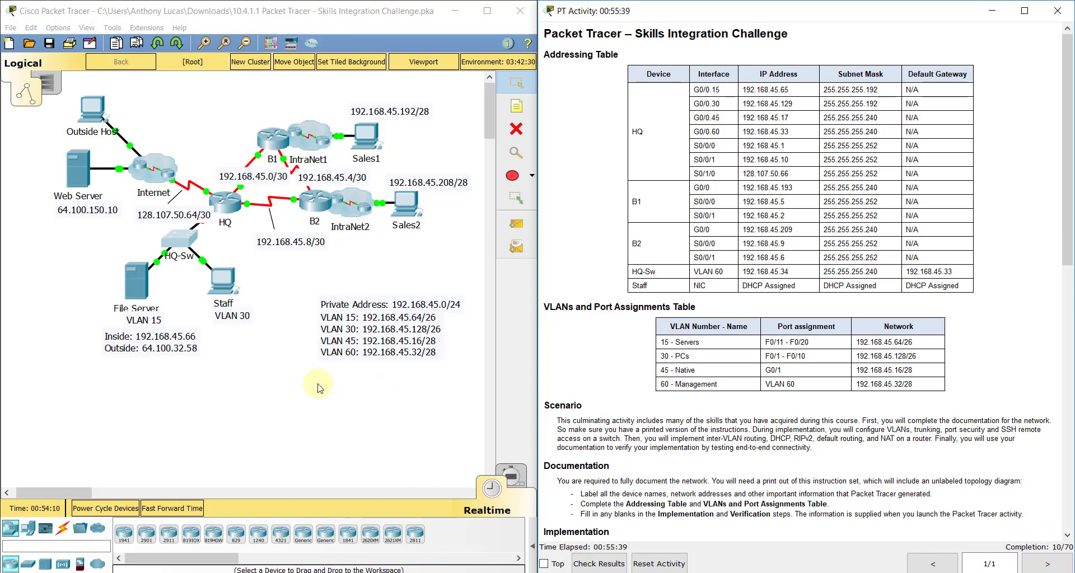
Step: Reopen the HQ-Sw command line and remove the CAdmin user by negating the earlier username command with its secret password
{"action": "left_click", "coordinate": [197, 244]}
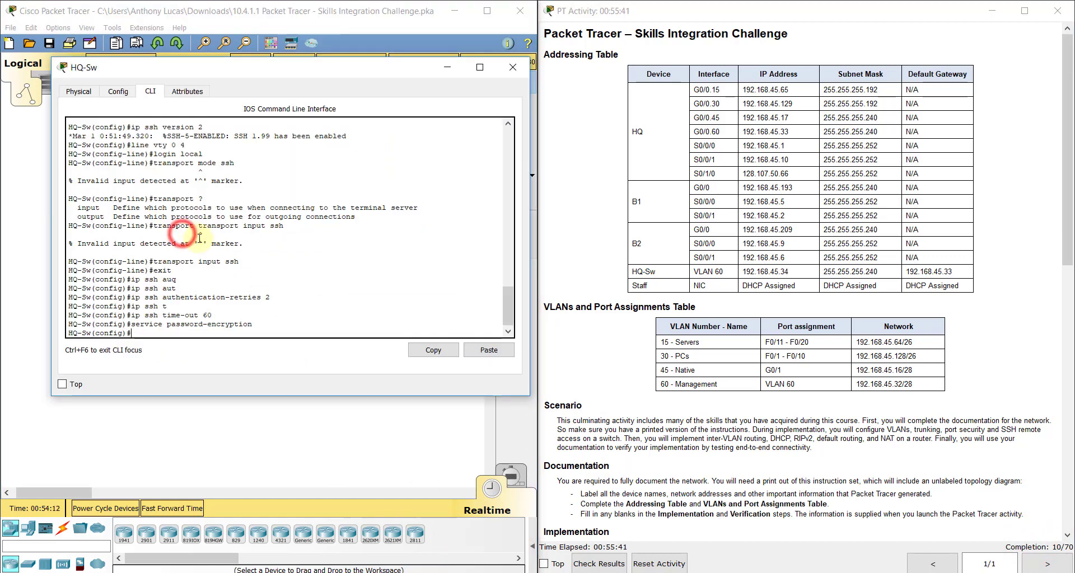
{"action": "scroll", "coordinate": [207, 257], "scroll_direction": "up", "scroll_amount": 4}
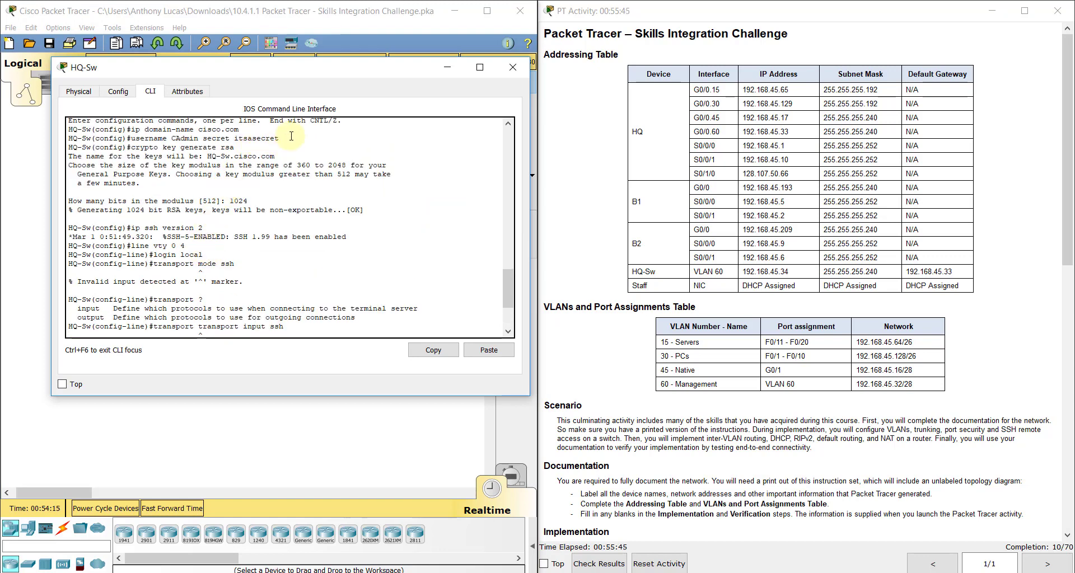
{"action": "left_click_drag", "start_coordinate": [290, 138], "coordinate": [131, 137]}
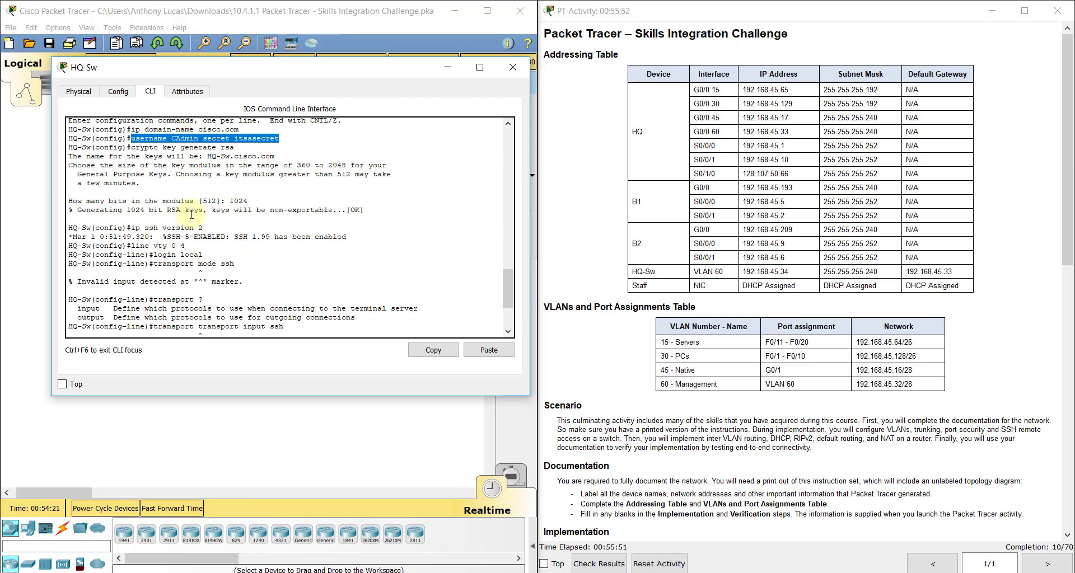
{"action": "scroll", "coordinate": [700, 418], "scroll_direction": "down", "scroll_amount": 6}
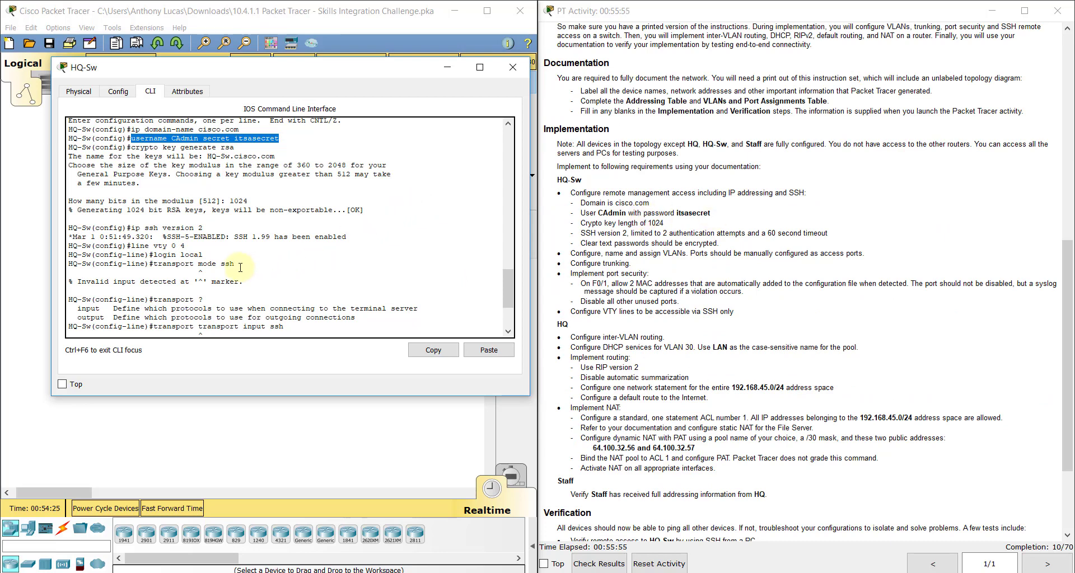
{"action": "left_click", "coordinate": [433, 350]}
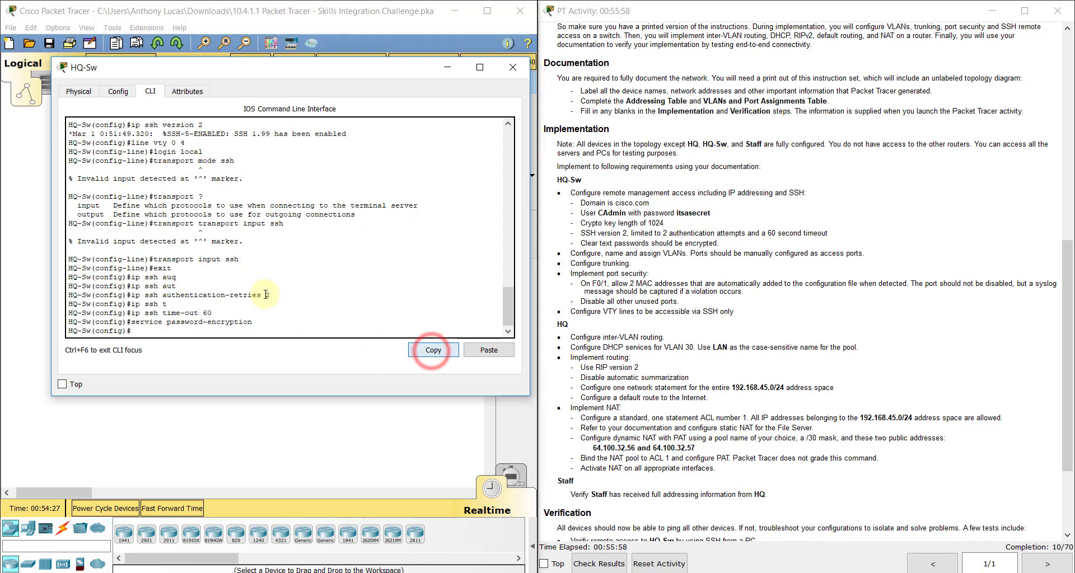
{"action": "left_click", "coordinate": [229, 330]}
{"action": "left_click", "coordinate": [487, 350]}
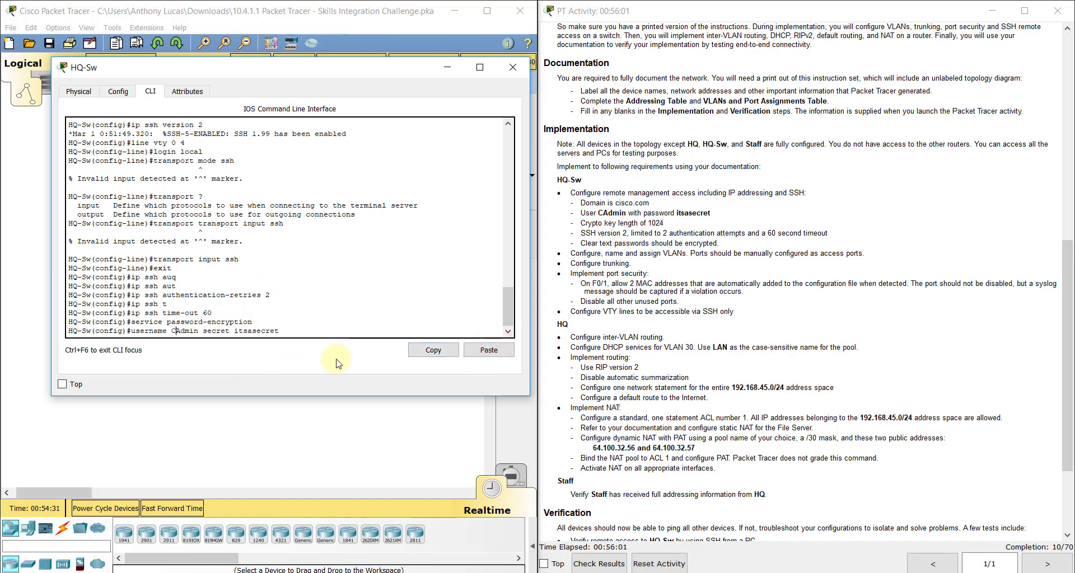
{"action": "type", "text": "no"}
{"action": "key", "text": "Return"}
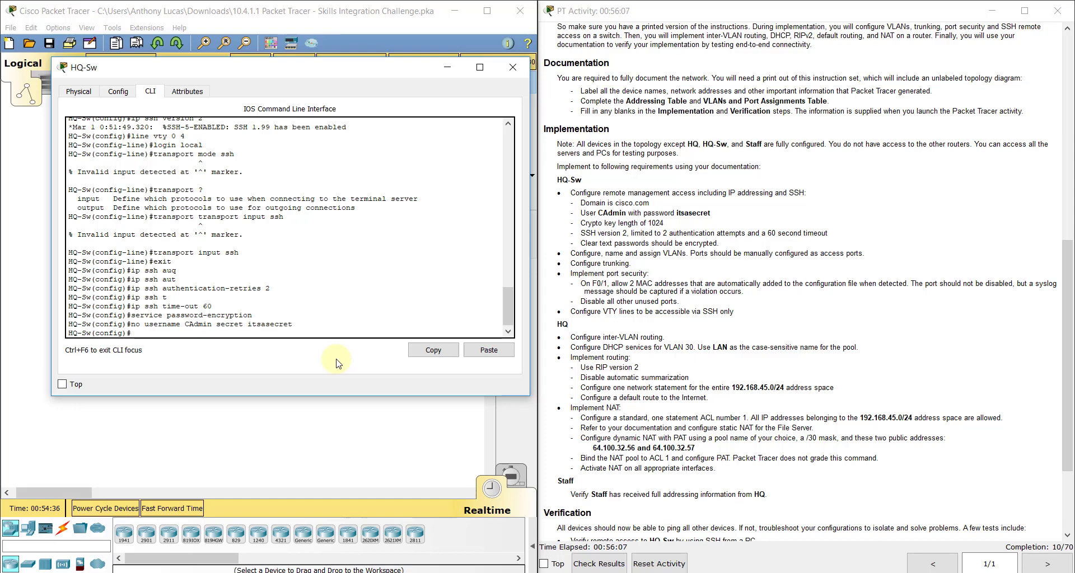
Step: Recreate the local user CAdmin on HQ-Sw using the password option and the account password given in the instructions
{"action": "type", "text": "username CAdmin pa"}
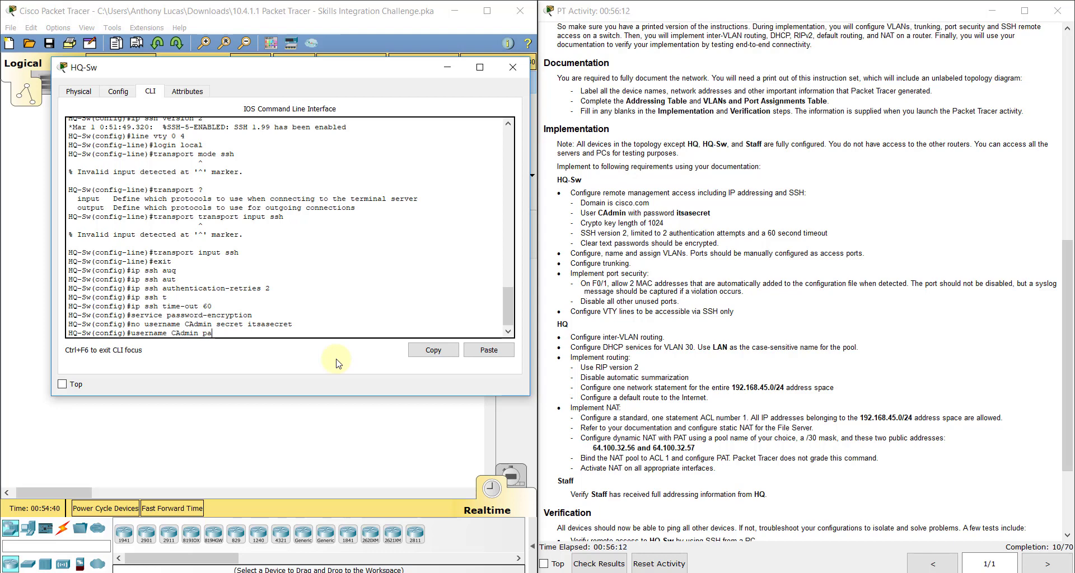
{"action": "type", "text": "ssword"}
{"action": "type", "text": " itss"}
{"action": "type", "text": "secret"}
{"action": "key", "text": "Return"}
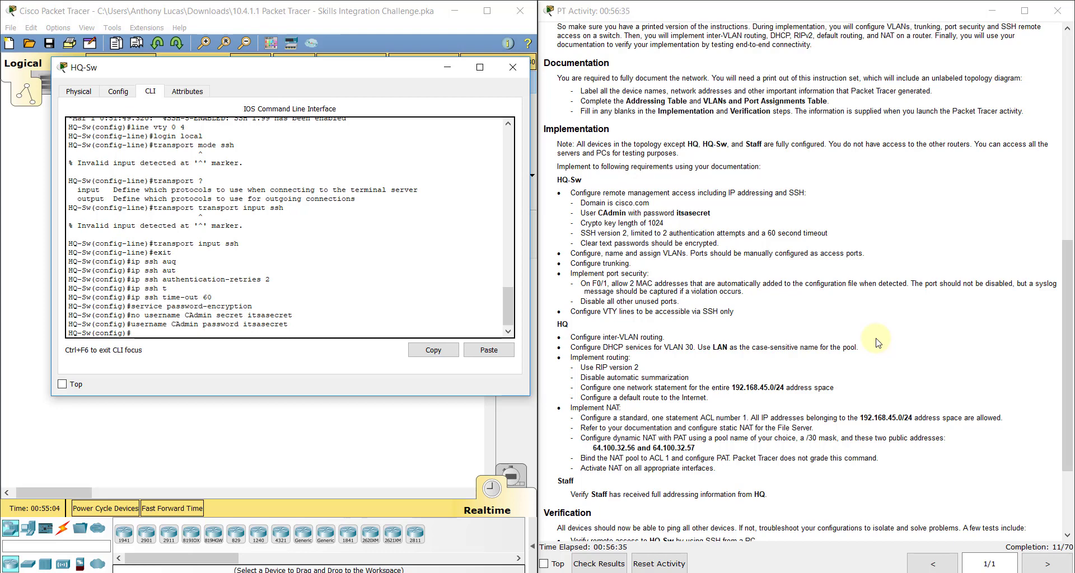
Step: Consult the VLANs and Port Assignments Table, and create VLAN 15 named Servers on HQ-Sw
{"action": "scroll", "coordinate": [877, 342], "scroll_direction": "up", "scroll_amount": 10}
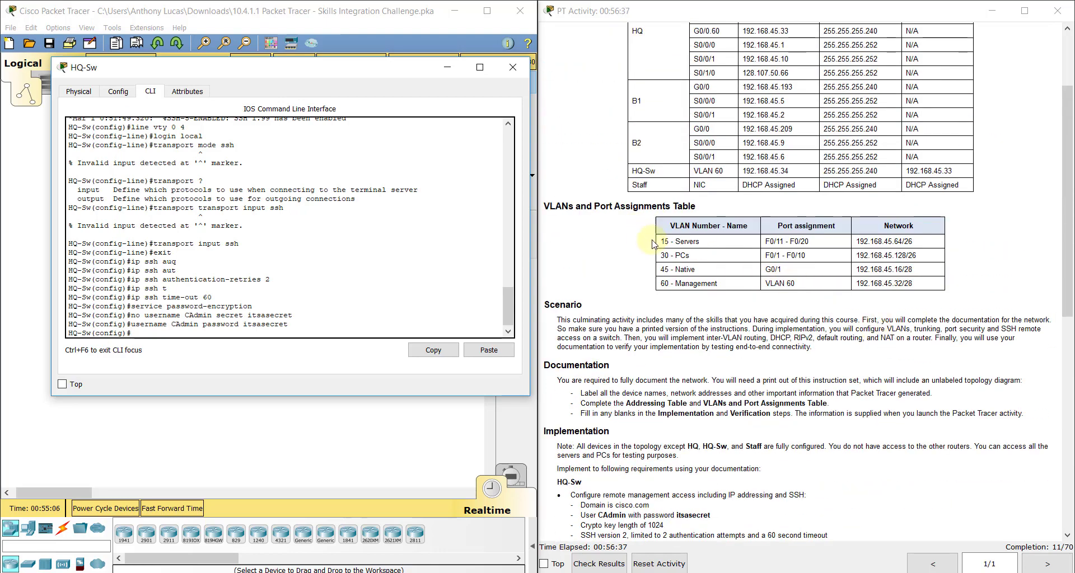
{"action": "left_click_drag", "start_coordinate": [659, 239], "coordinate": [770, 293]}
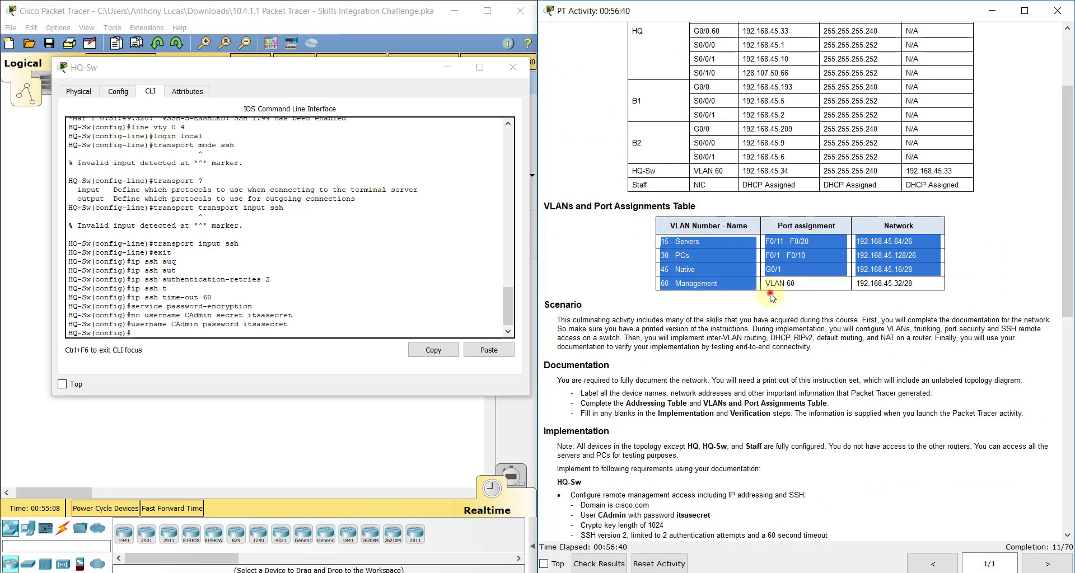
{"action": "left_click", "coordinate": [771, 293]}
{"action": "left_click", "coordinate": [242, 334]}
{"action": "type", "text": "vlan"}
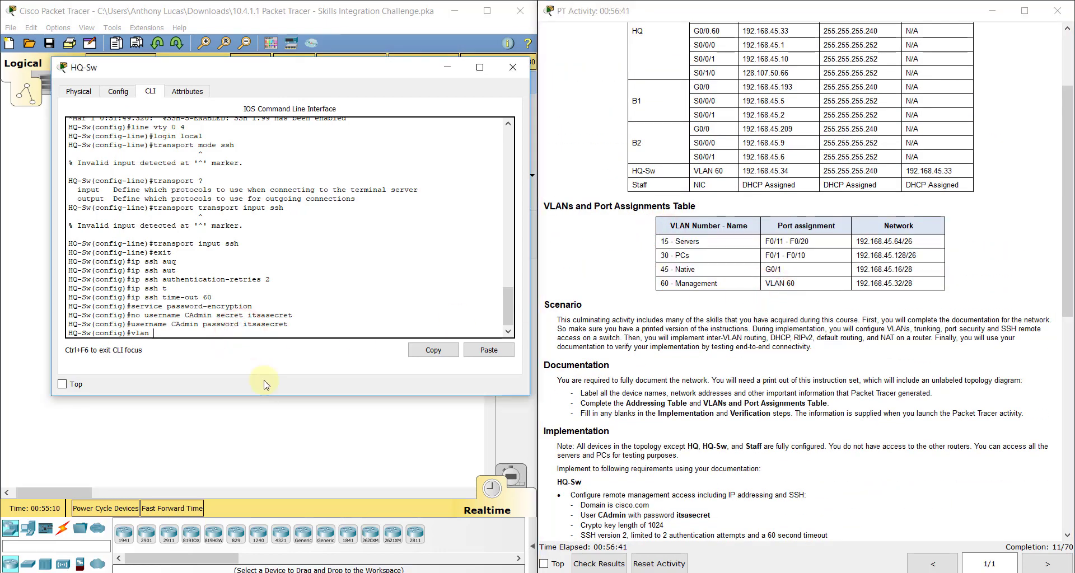
{"action": "type", "text": " 15"}
{"action": "key", "text": "Return"}
{"action": "type", "text": "name "}
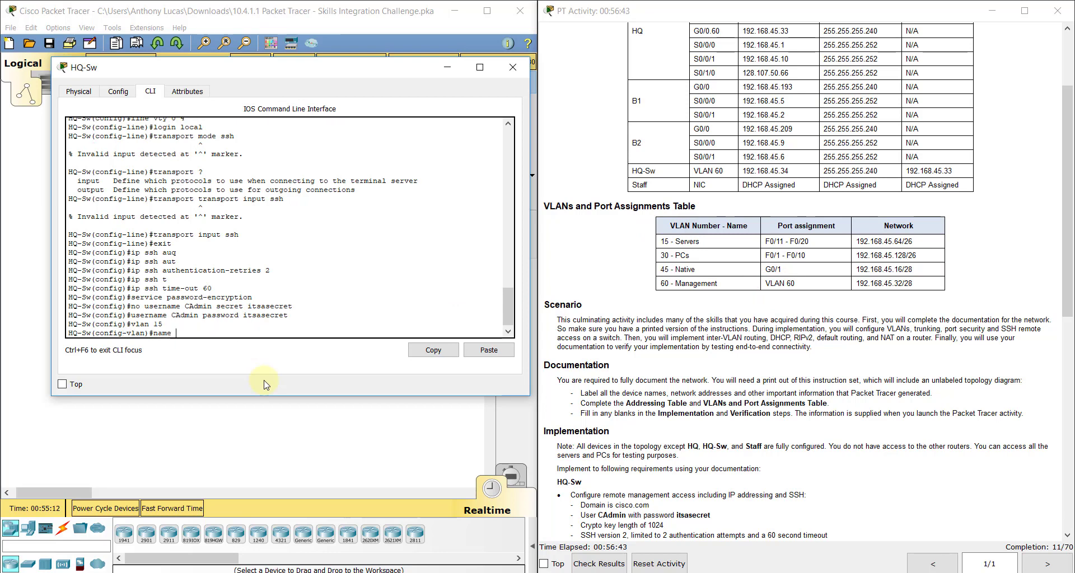
{"action": "type", "text": "Servers"}
{"action": "key", "text": "Return"}
Step: Create VLAN 30 on HQ-Sw and name it PCs
{"action": "type", "text": "vlan "}
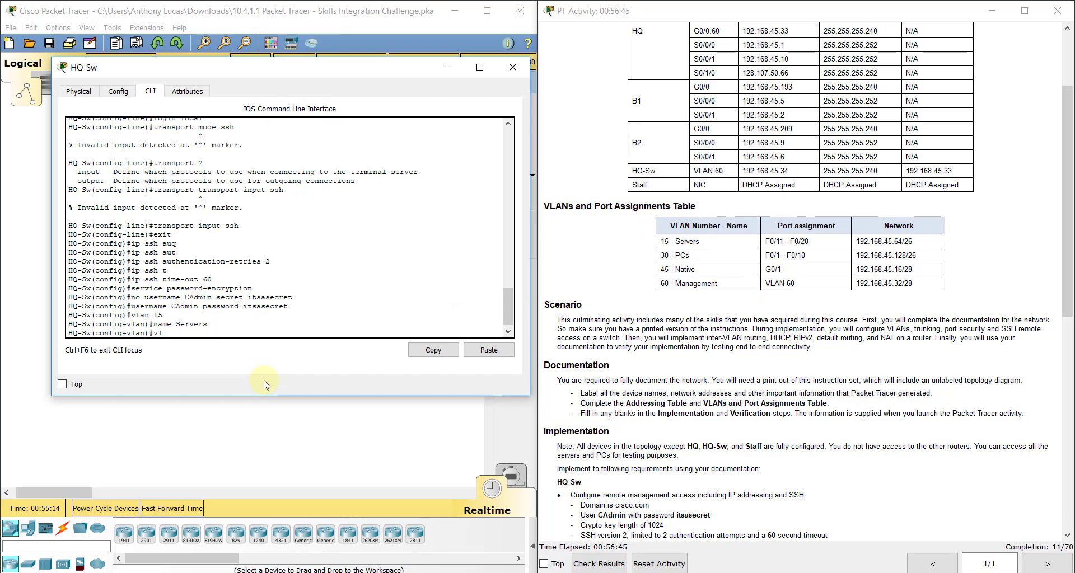
{"action": "type", "text": "30"}
{"action": "key", "text": "Return"}
{"action": "type", "text": "name"}
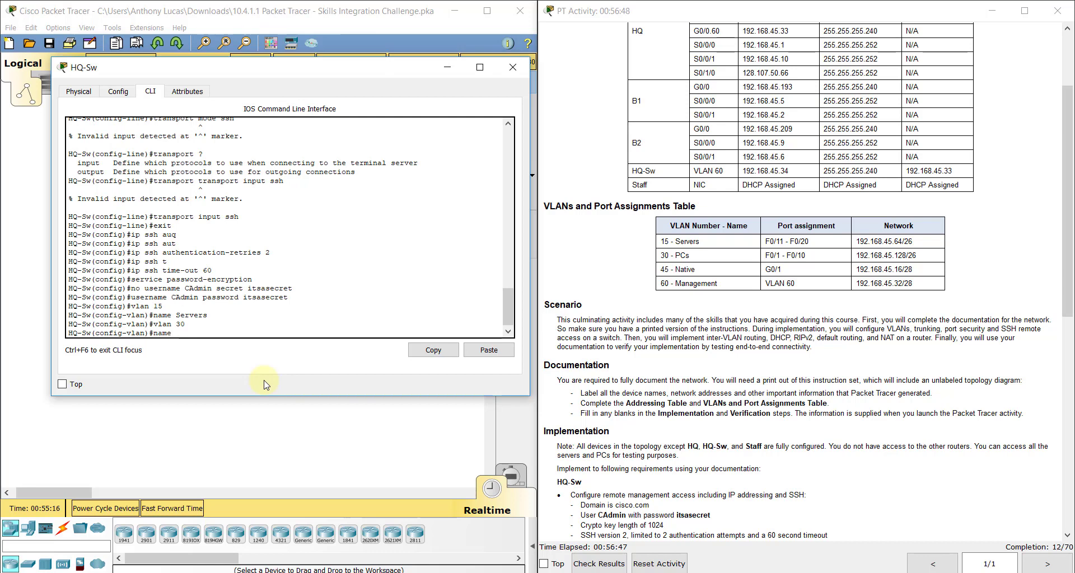
{"action": "type", "text": " PCs"}
{"action": "key", "text": "Return"}
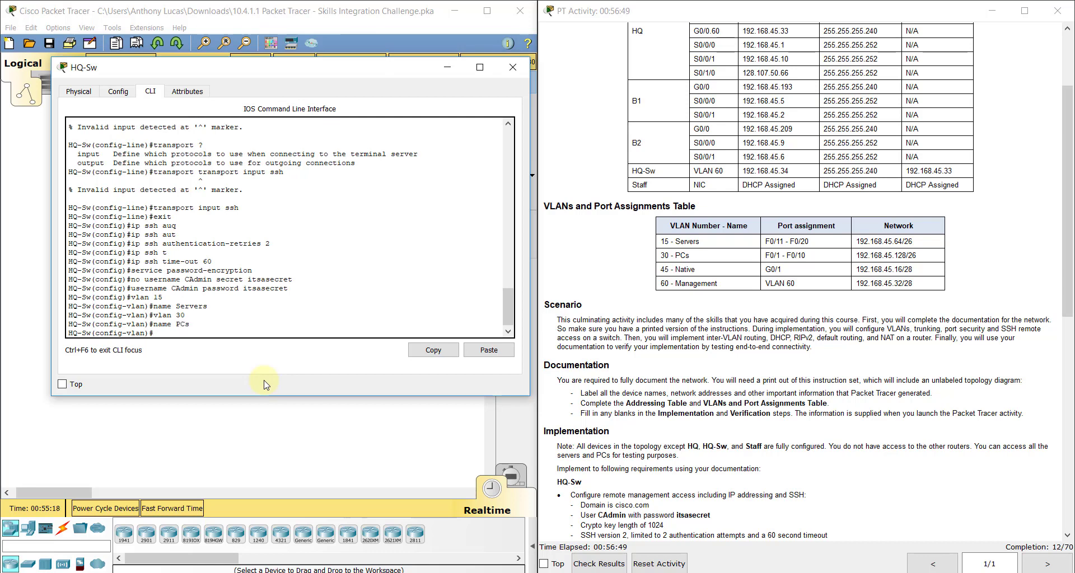
Step: Create VLAN 45 on HQ-Sw and name it Native
{"action": "type", "text": "vlan 45"}
{"action": "key", "text": "Return"}
{"action": "type", "text": "name Native"}
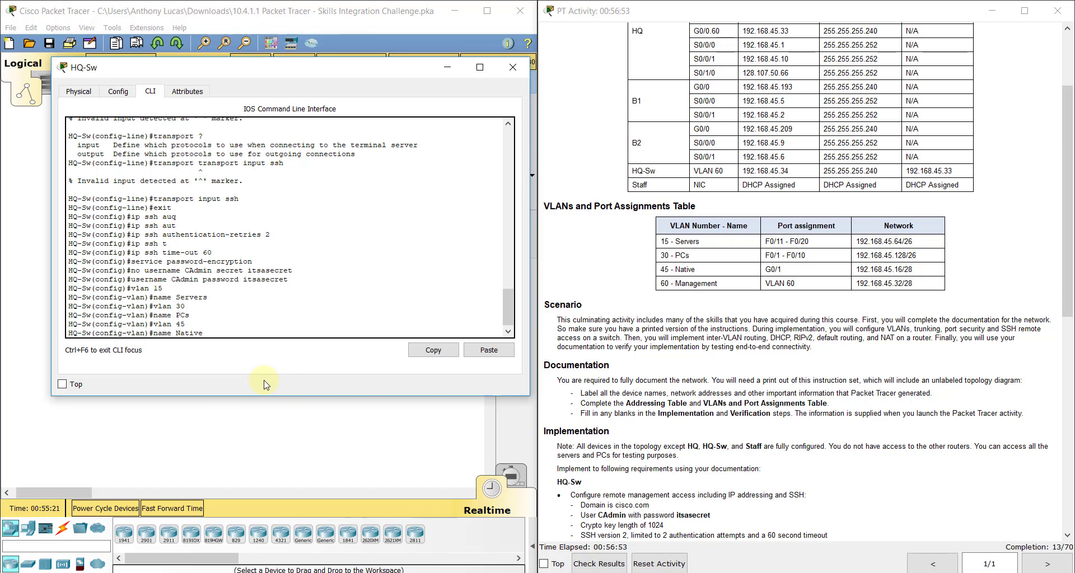
{"action": "key", "text": "Return"}
Step: Create VLAN 60 on HQ-Sw and enter Manageement as its name
{"action": "type", "text": "vlan 60"}
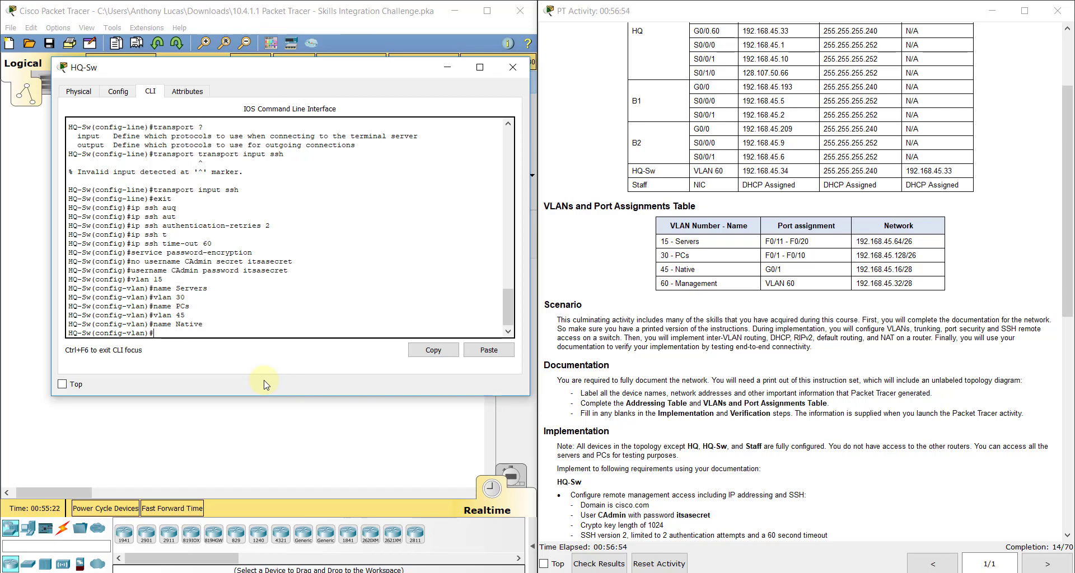
{"action": "key", "text": "Return"}
{"action": "type", "text": "name Manageement"}
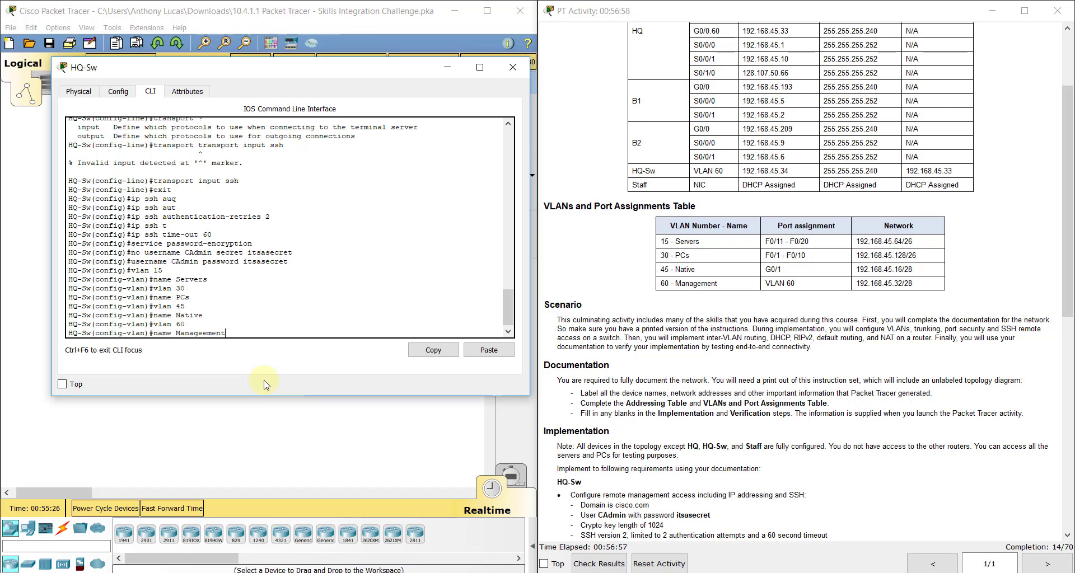
{"action": "key", "text": "Return"}
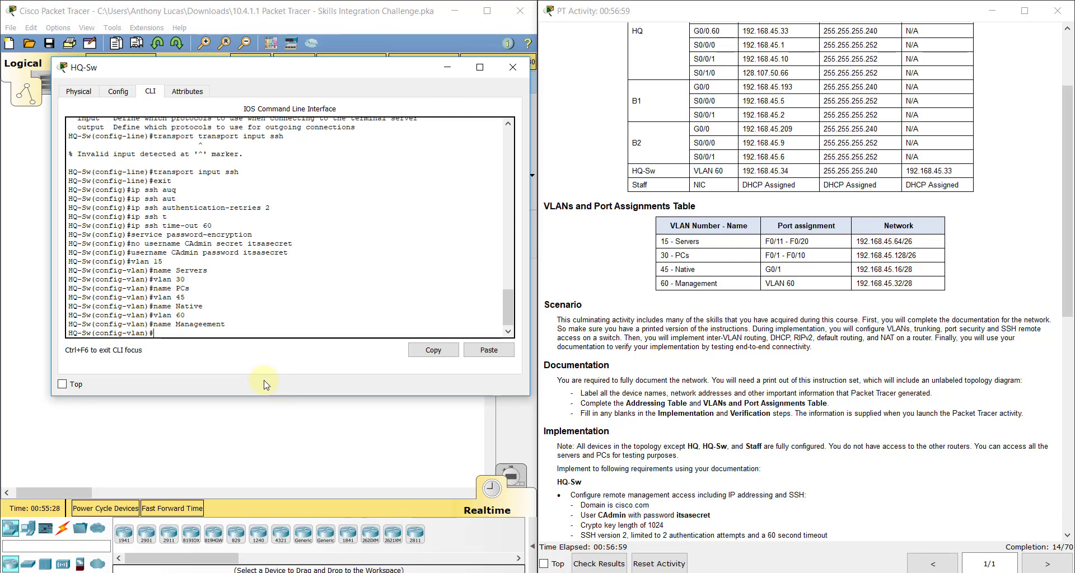
Step: Remove the misspelled name from VLAN 60, rename it Management, and return to global configuration mode
{"action": "key", "text": "Up"}
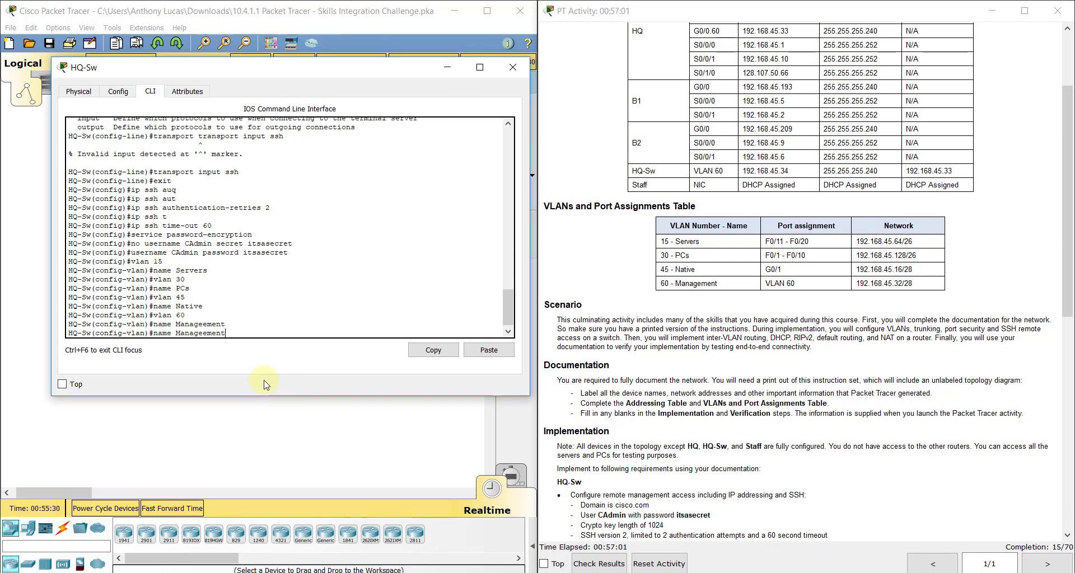
{"action": "key", "text": "Left"}
{"action": "key", "text": "Left"}
{"action": "key", "text": "Left"}
{"action": "type", "text": "no"}
{"action": "key", "text": "Return"}
{"action": "type", "text": "name Management"}
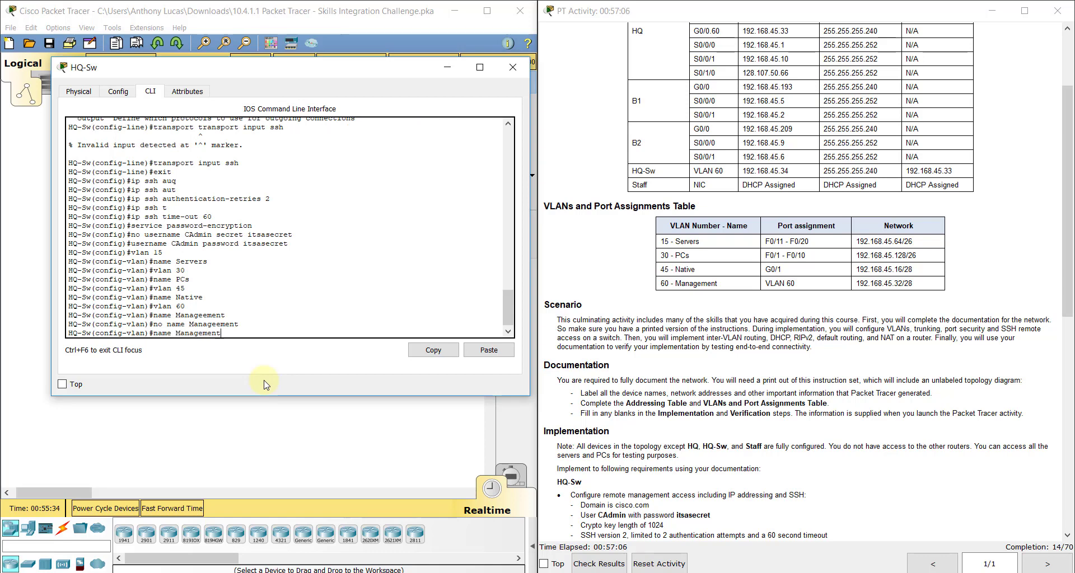
{"action": "key", "text": "Return"}
{"action": "type", "text": "exit"}
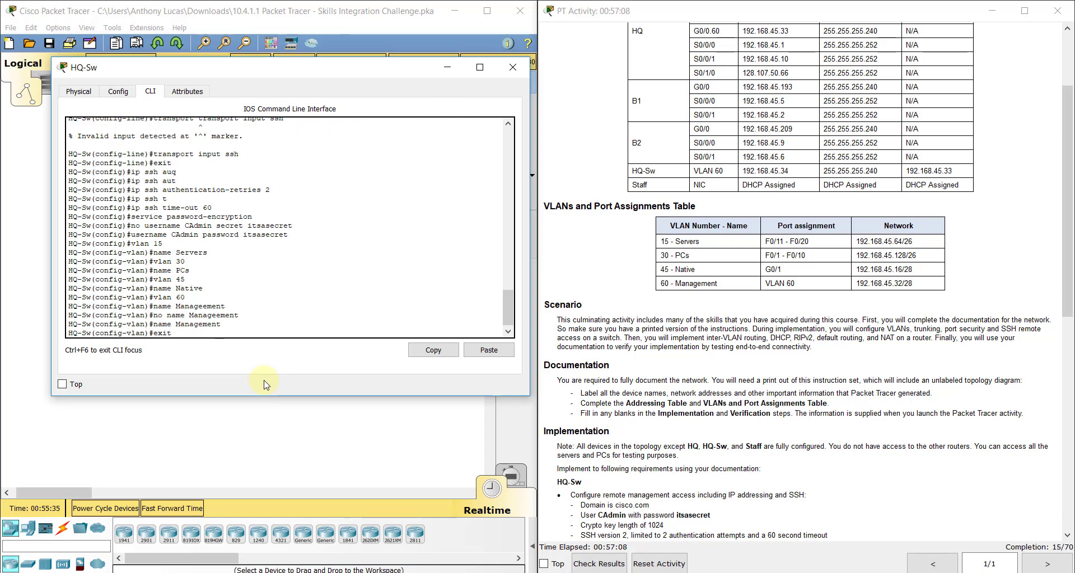
{"action": "key", "text": "Return"}
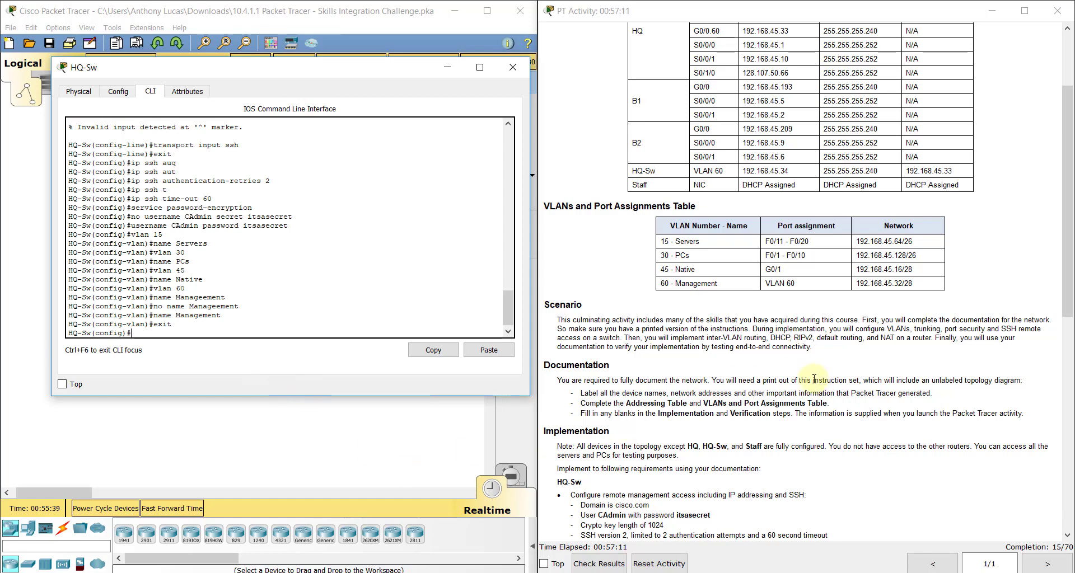
Step: Review the VLAN assignment requirement and the port assignments for each VLAN in the activity instructions
{"action": "scroll", "coordinate": [618, 465], "scroll_direction": "down", "scroll_amount": 2}
{"action": "scroll", "coordinate": [618, 465], "scroll_direction": "down", "scroll_amount": 4}
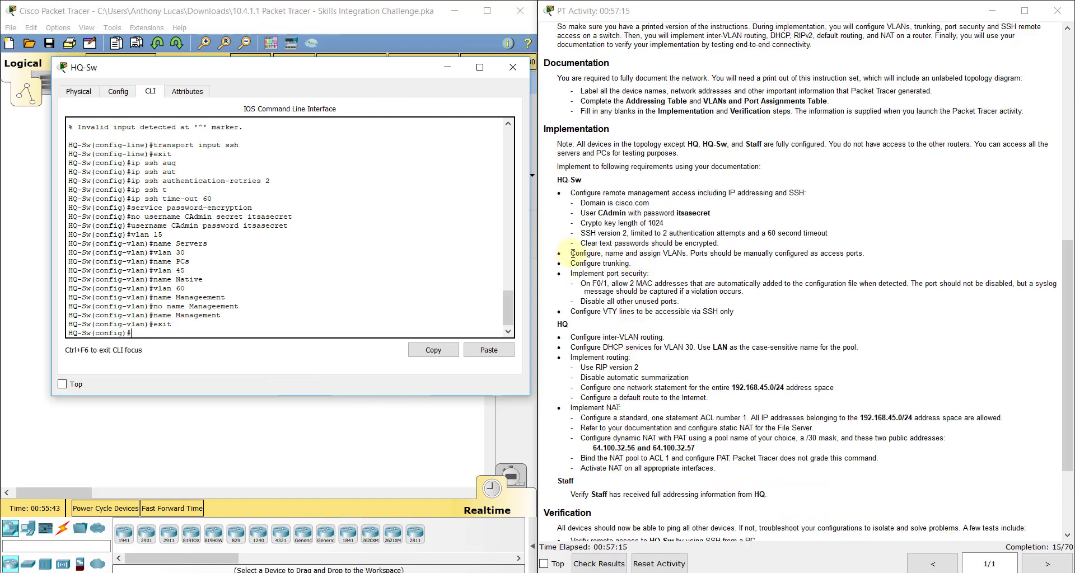
{"action": "left_click_drag", "start_coordinate": [570, 254], "coordinate": [863, 254]}
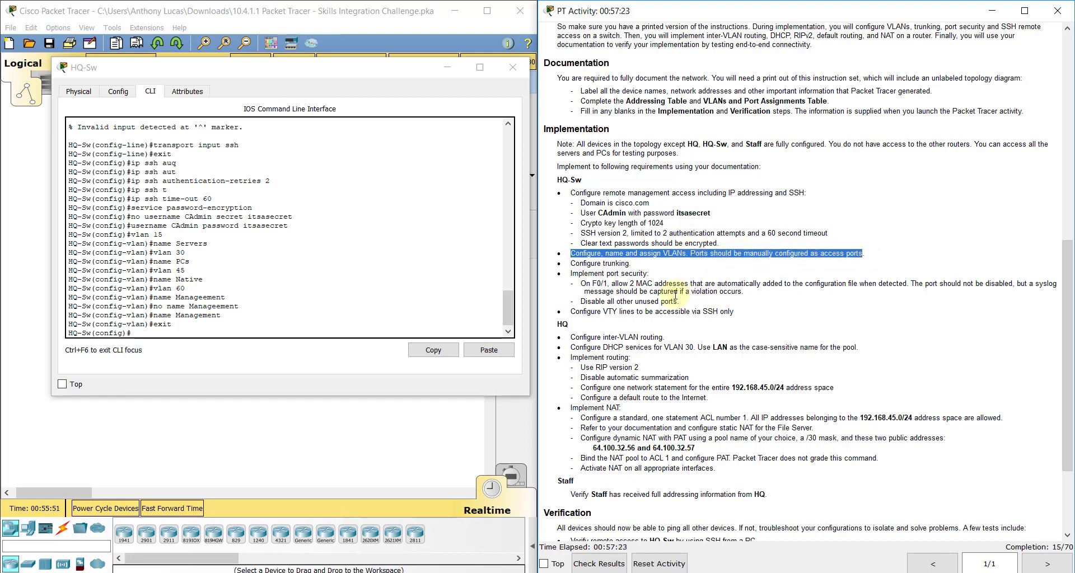
{"action": "scroll", "coordinate": [653, 316], "scroll_direction": "up", "scroll_amount": 5}
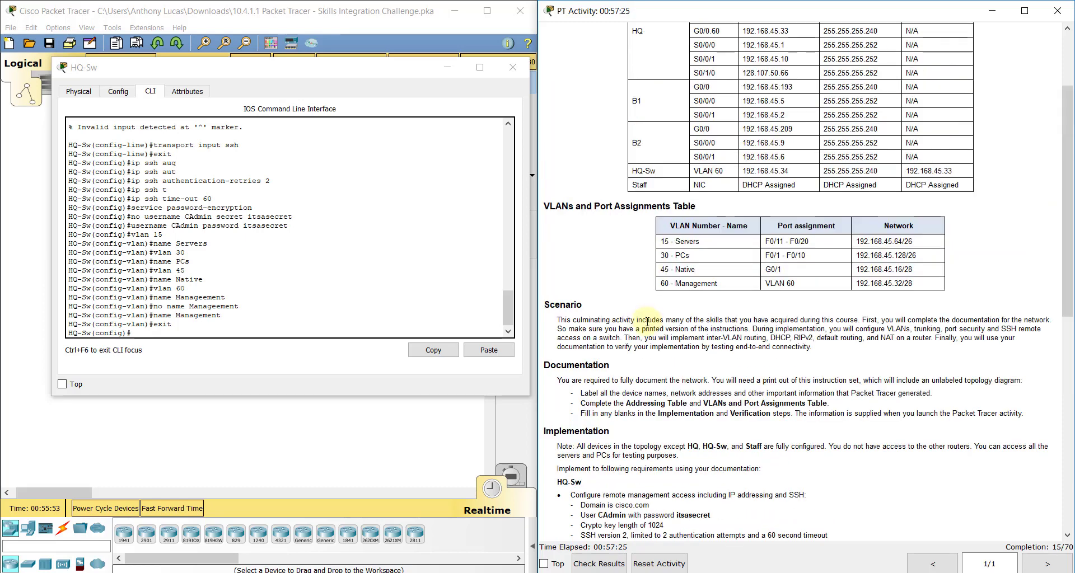
{"action": "scroll", "coordinate": [647, 321], "scroll_direction": "up", "scroll_amount": 1}
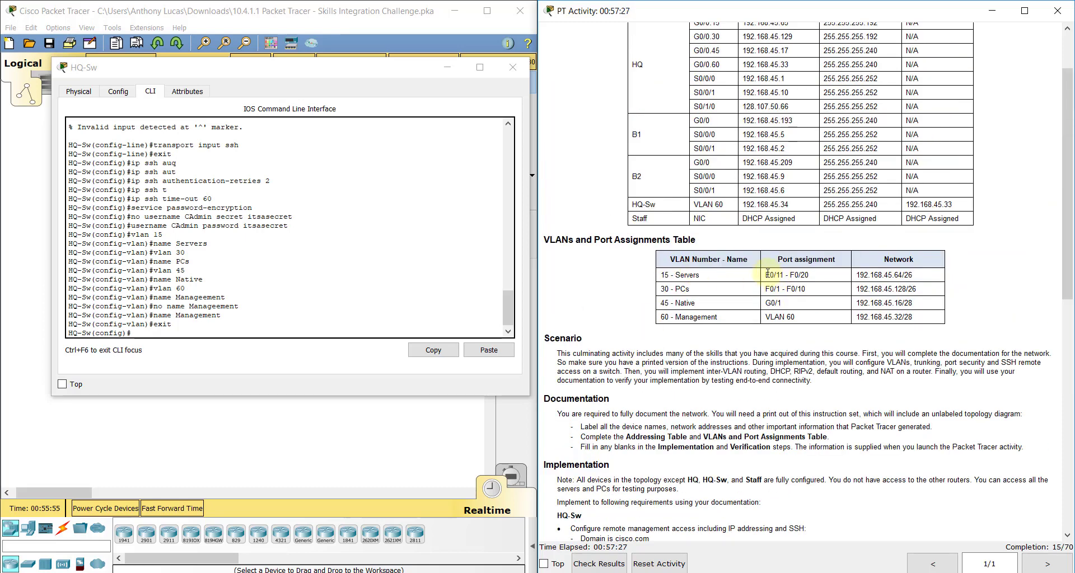
{"action": "left_click_drag", "start_coordinate": [765, 273], "coordinate": [790, 316]}
{"action": "left_click", "coordinate": [791, 317]}
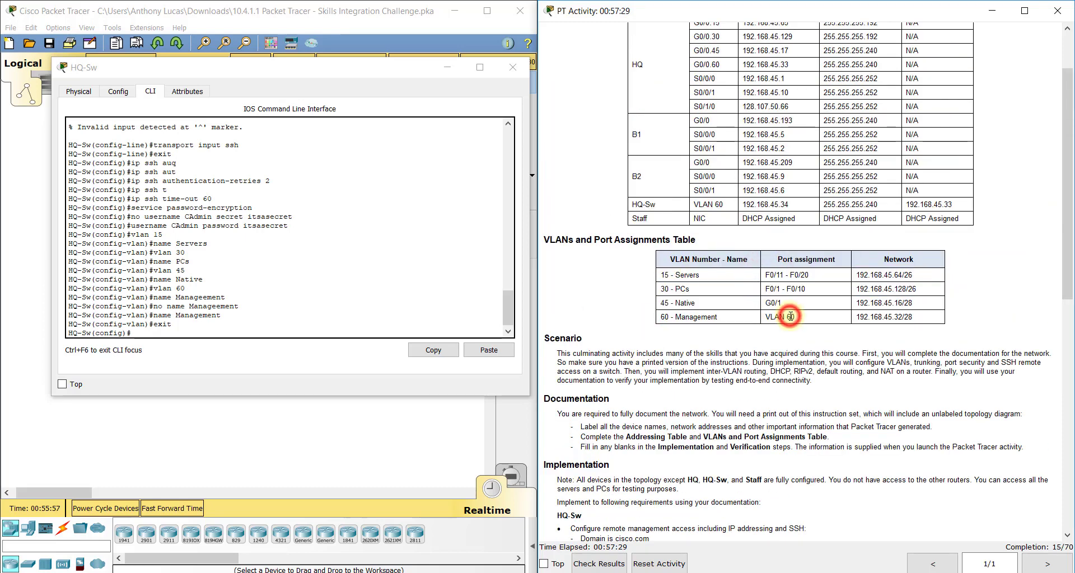
Step: Configure the port range fa0/11-20 on HQ-Sw as access ports
{"action": "left_click", "coordinate": [206, 334]}
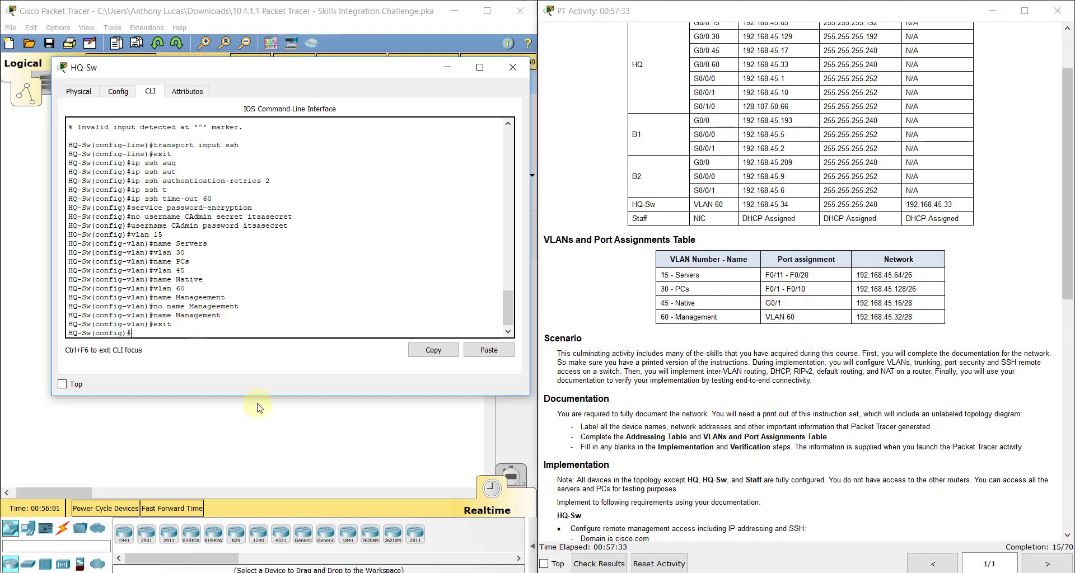
{"action": "type", "text": "int fa"}
{"action": "type", "text": "0/11-20range"}
{"action": "key", "text": "Return"}
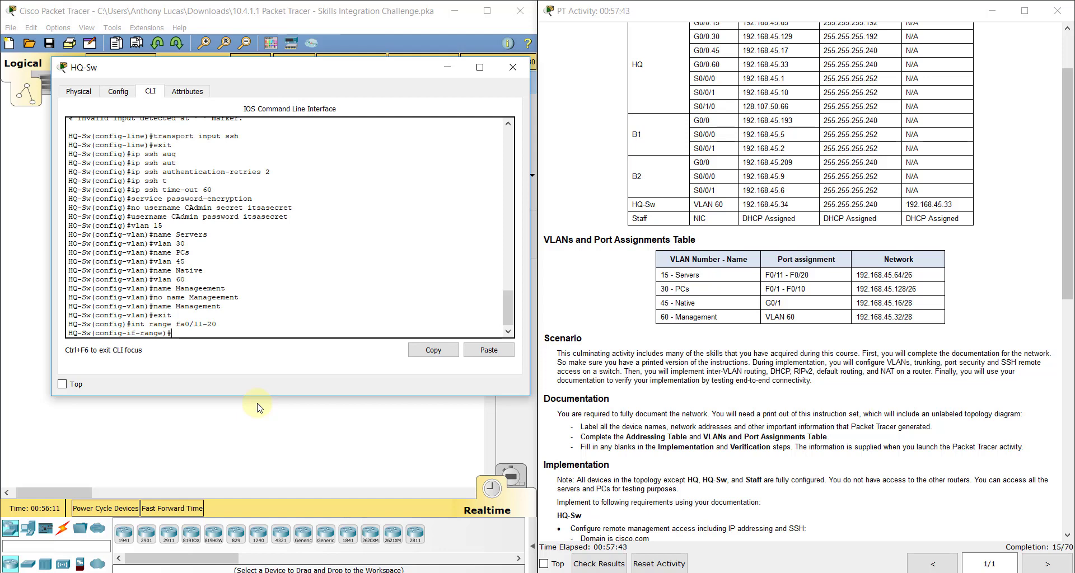
{"action": "type", "text": "switchport mode access"}
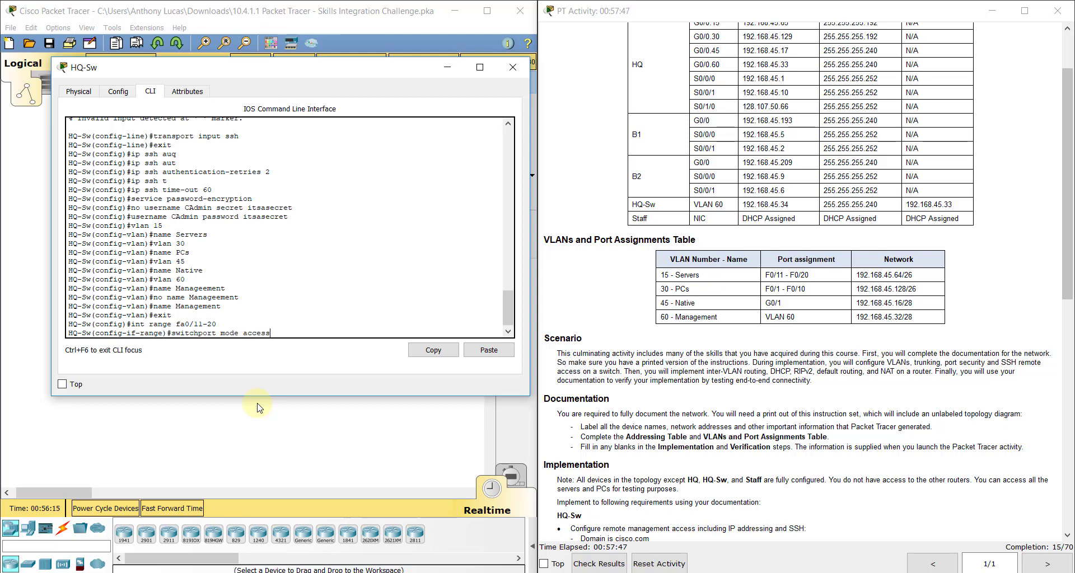
{"action": "key", "text": "Return"}
Step: Assign the fa0/11-20 port range to access VLAN 20
{"action": "type", "text": "switchport acce"}
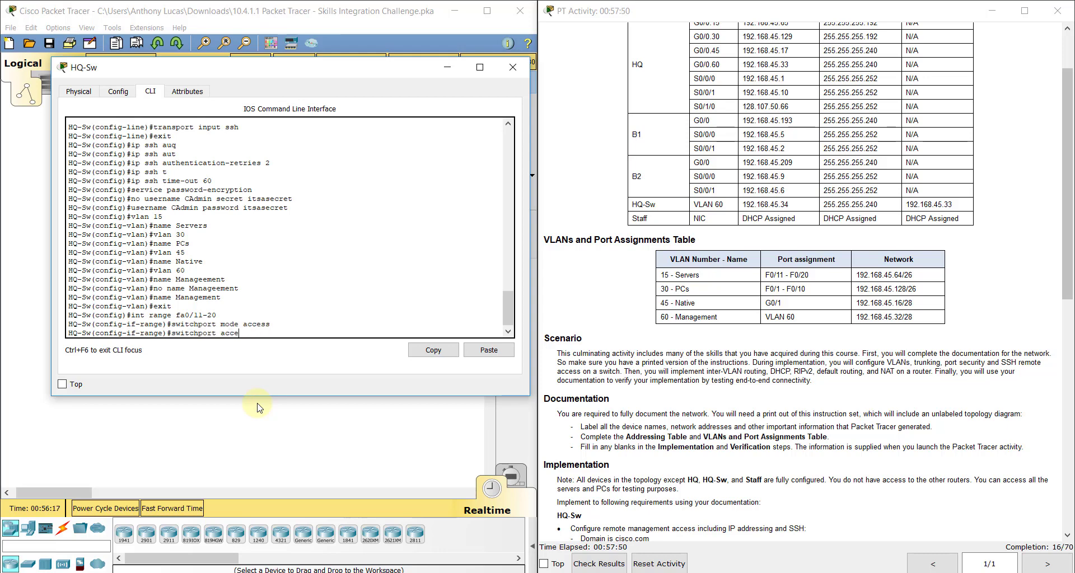
{"action": "type", "text": "ss vlan 20"}
{"action": "key", "text": "Return"}
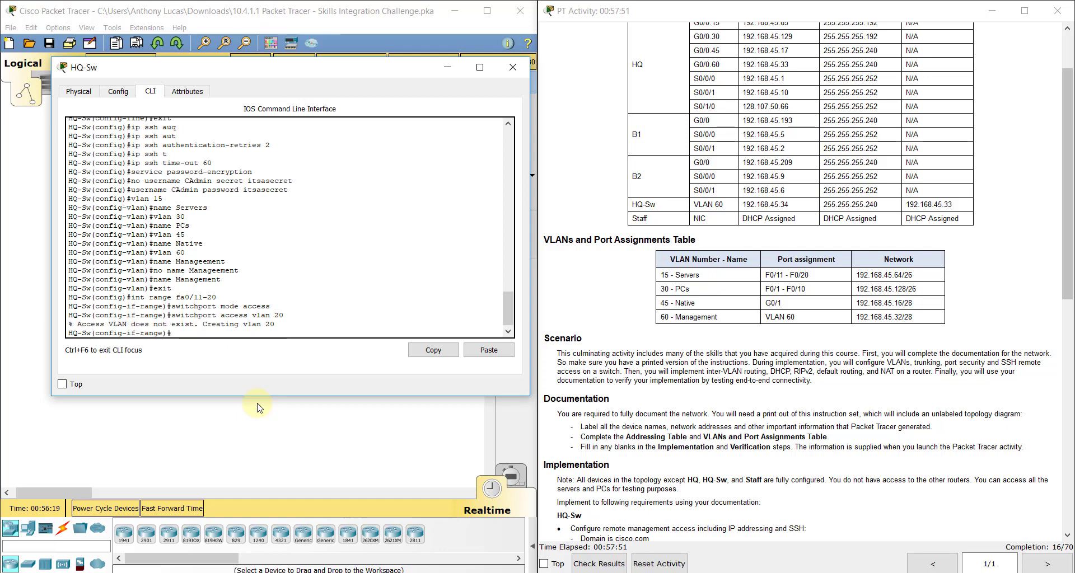
Step: Correct the access VLAN of the fa0/11-20 port range to VLAN 15
{"action": "key", "text": "Up"}
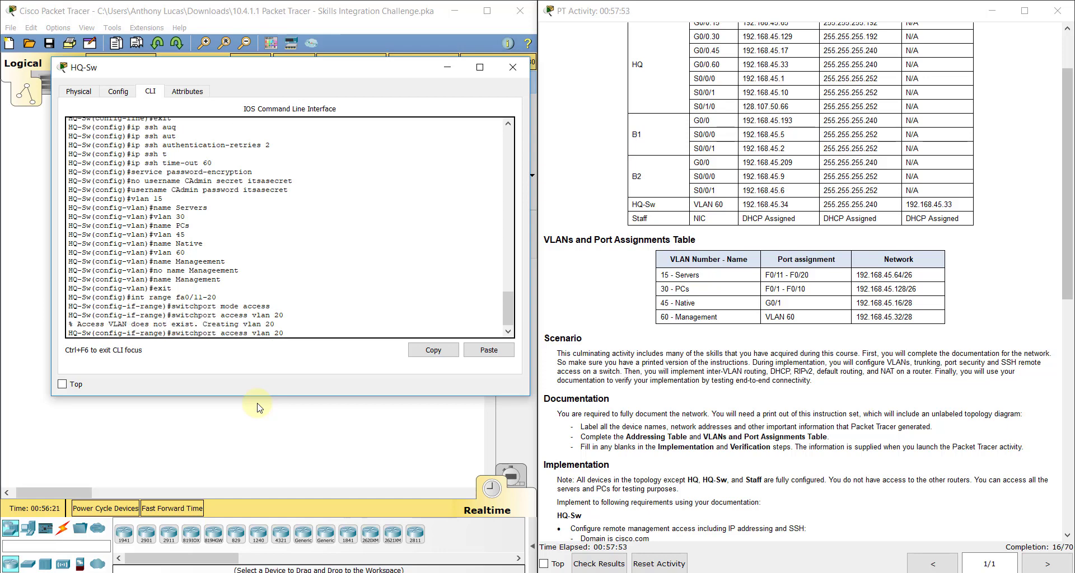
{"action": "type", "text": "15"}
{"action": "key", "text": "Return"}
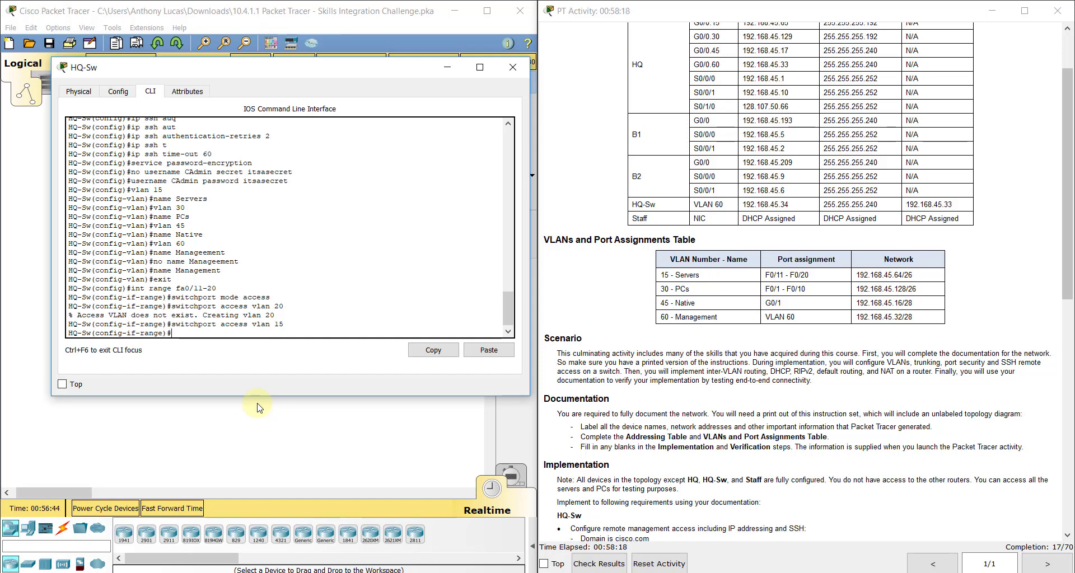
Step: Check HQ-Sw's links in the topology, then return the switch to global configuration mode and delete VLAN 20
{"action": "left_click", "coordinate": [257, 407]}
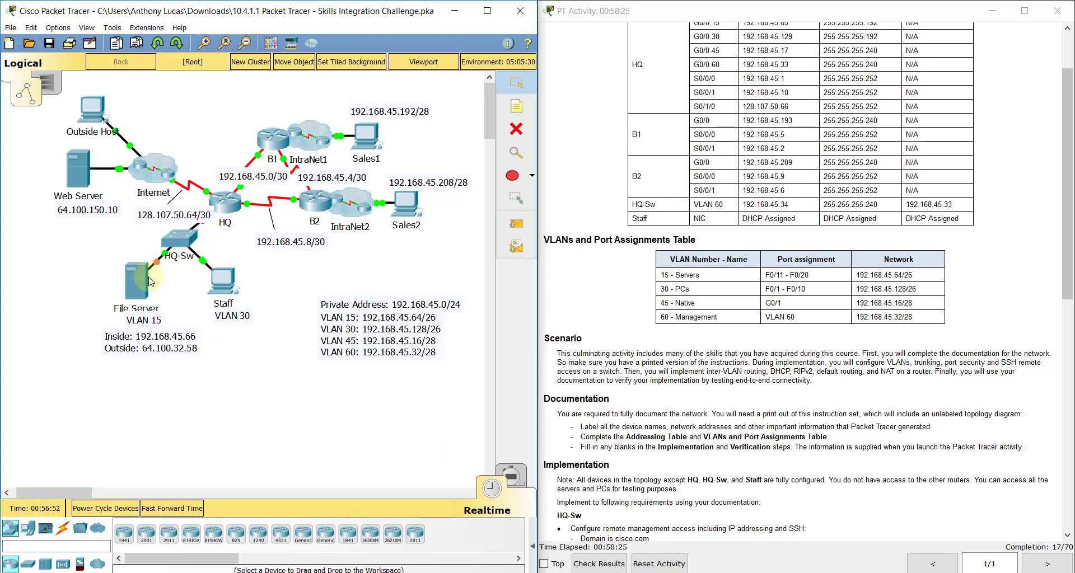
{"action": "left_click", "coordinate": [185, 242]}
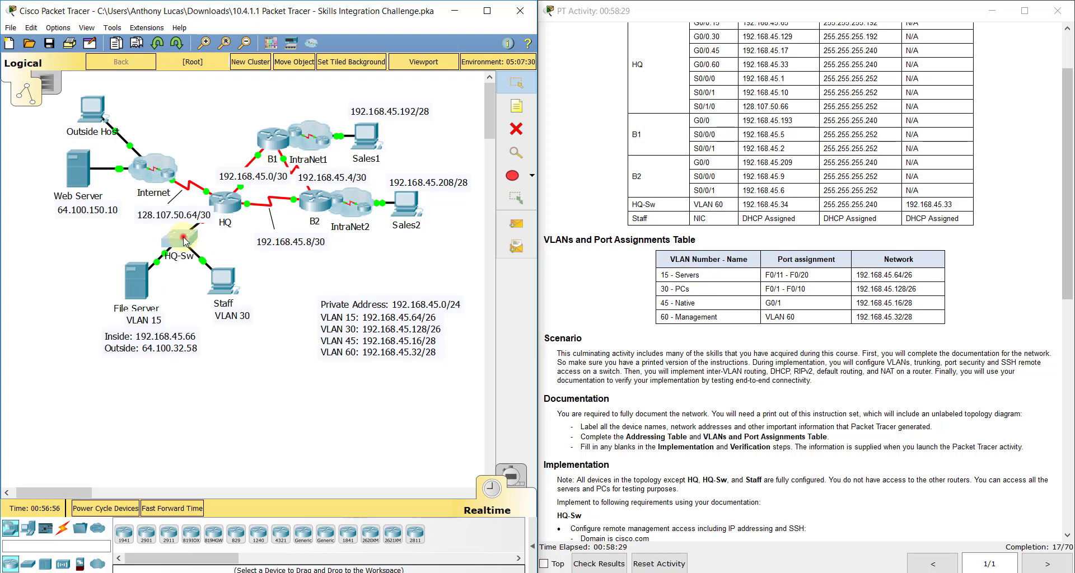
{"action": "type", "text": "exit"}
{"action": "key", "text": "Return"}
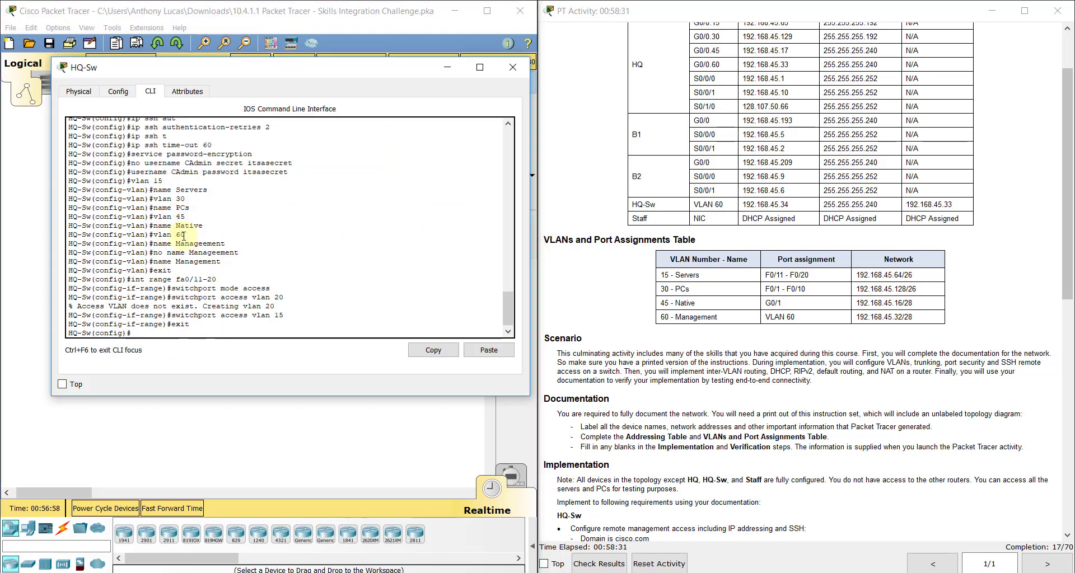
{"action": "type", "text": "no vlan 20"}
{"action": "key", "text": "Return"}
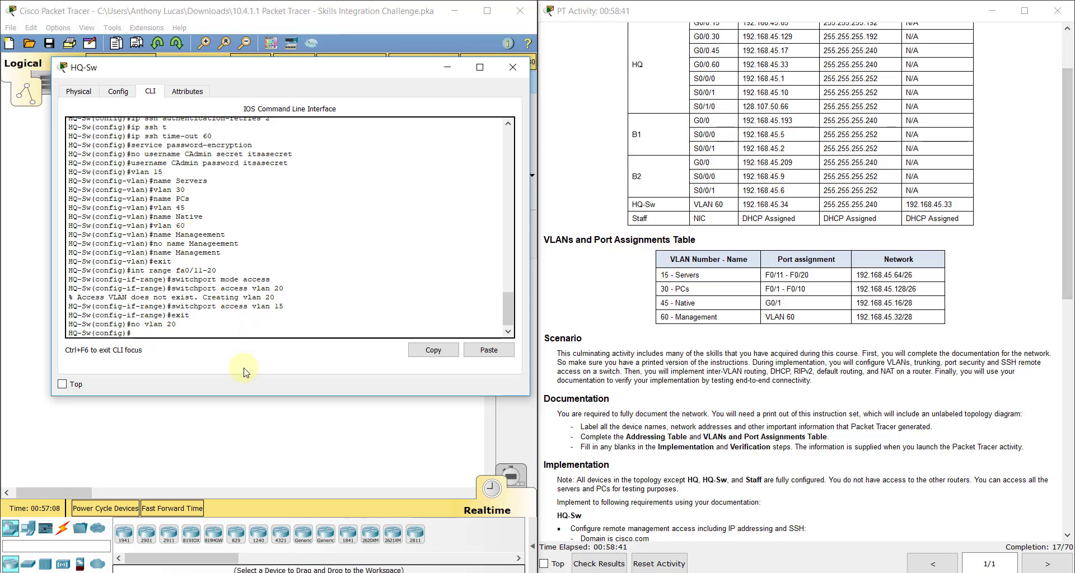
Step: Configure the port range fa0/1-10 on HQ-Sw as access ports
{"action": "type", "text": "int range "}
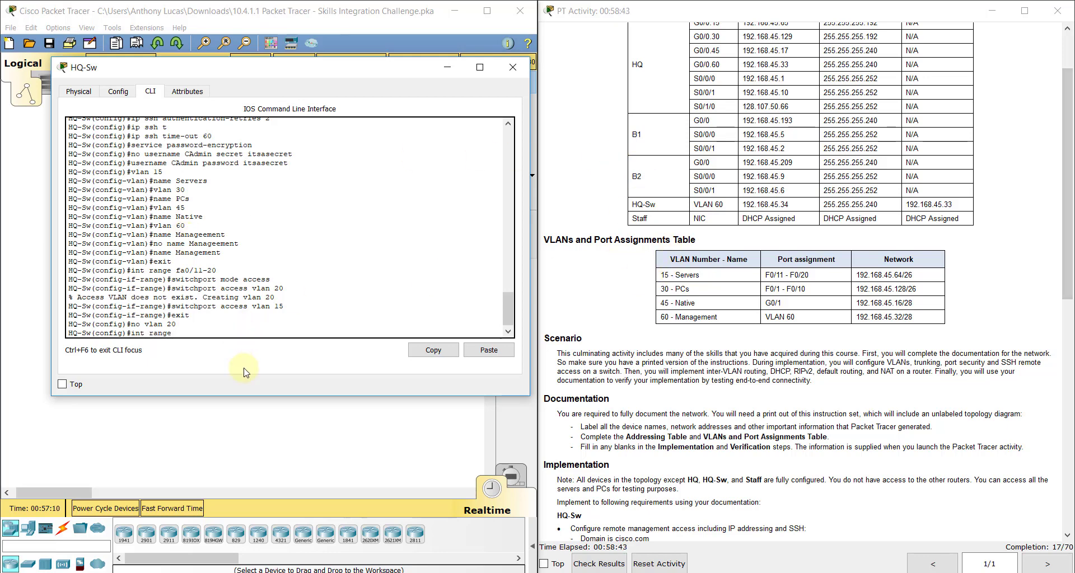
{"action": "type", "text": "fa0/1-10"}
{"action": "key", "text": "Return"}
{"action": "type", "text": "swi"}
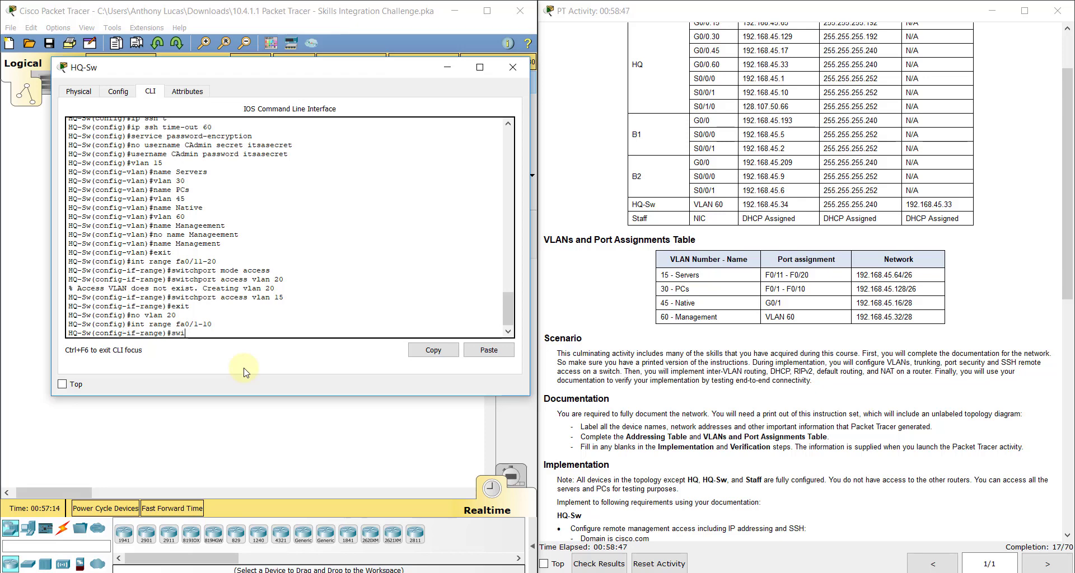
{"action": "type", "text": "tchport mode access"}
{"action": "key", "text": "Return"}
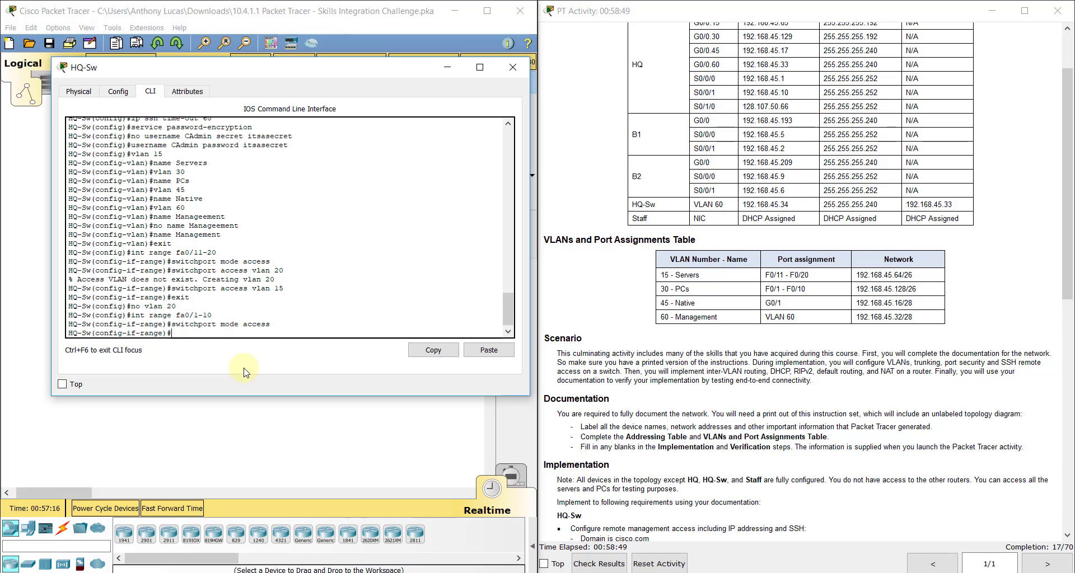
Step: Assign the fa0/1-10 port range to access VLAN 30 and return to global configuration mode
{"action": "type", "text": "switchport access vlan"}
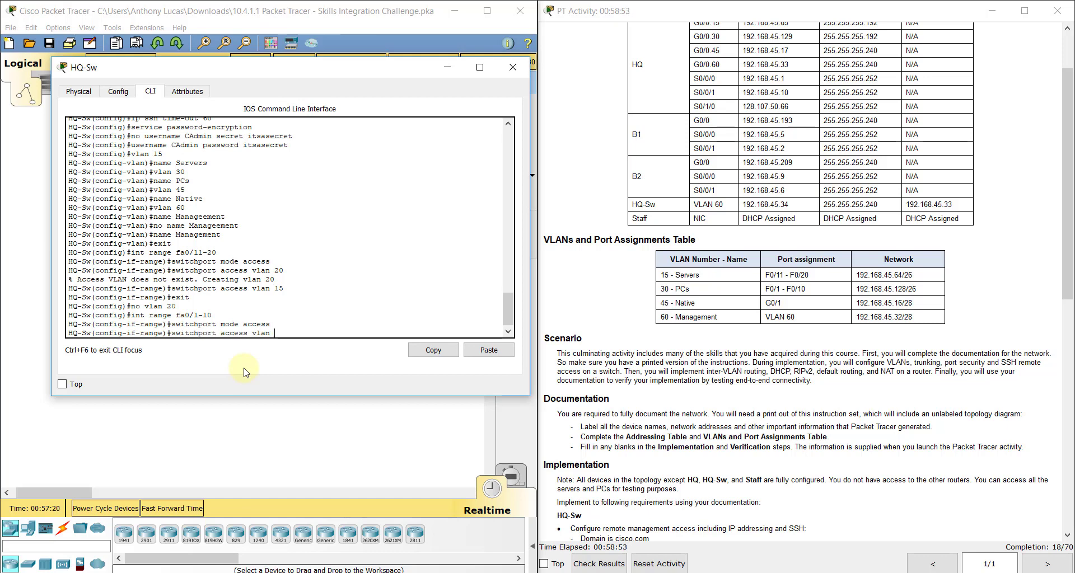
{"action": "type", "text": " 30"}
{"action": "key", "text": "Return"}
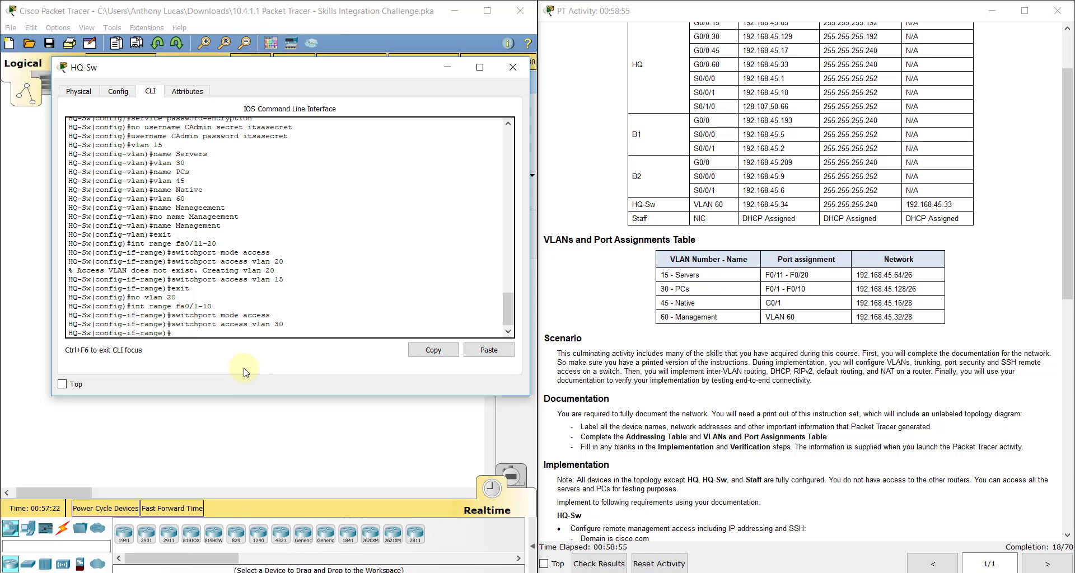
{"action": "type", "text": "exit"}
{"action": "key", "text": "Return"}
Step: Set port g0/1 on HQ-Sw to trunk mode, checking its link to HQ in the topology
{"action": "type", "text": "int range fa"}
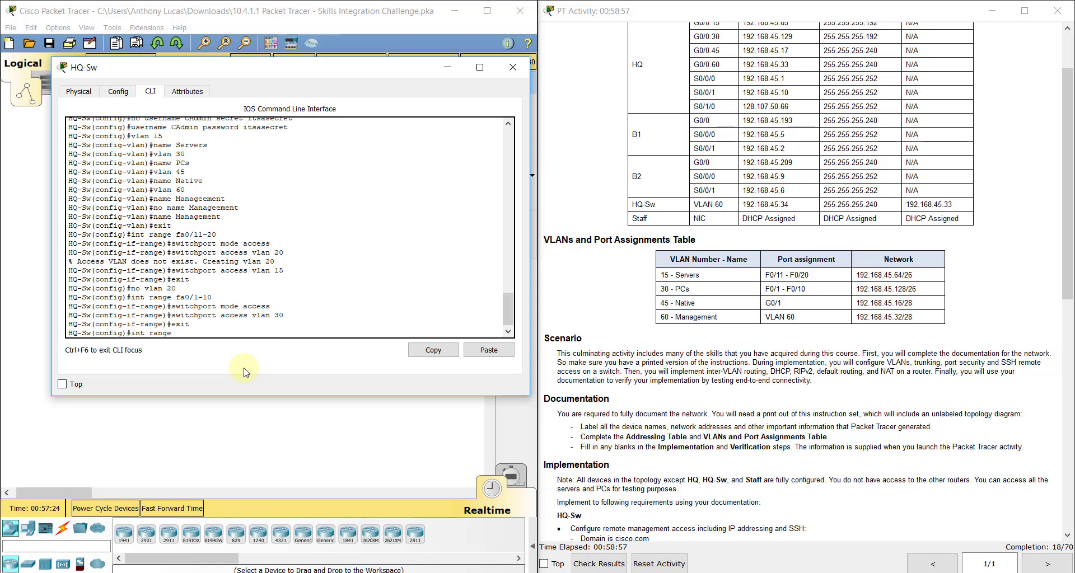
{"action": "key", "text": "BackSpace"}
{"action": "type", "text": "g0/1"}
{"action": "key", "text": "Return"}
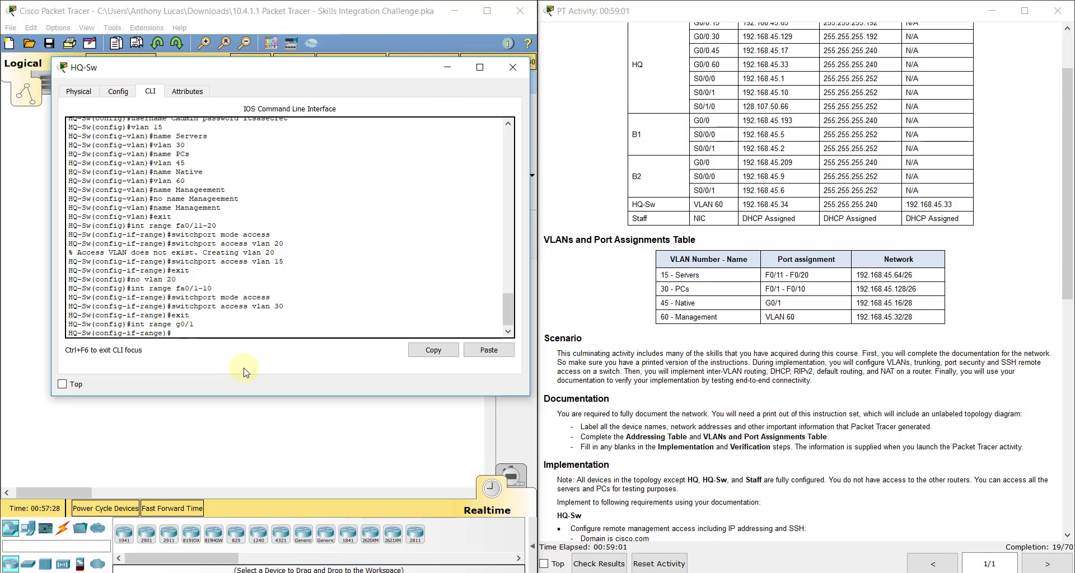
{"action": "left_click", "coordinate": [198, 397]}
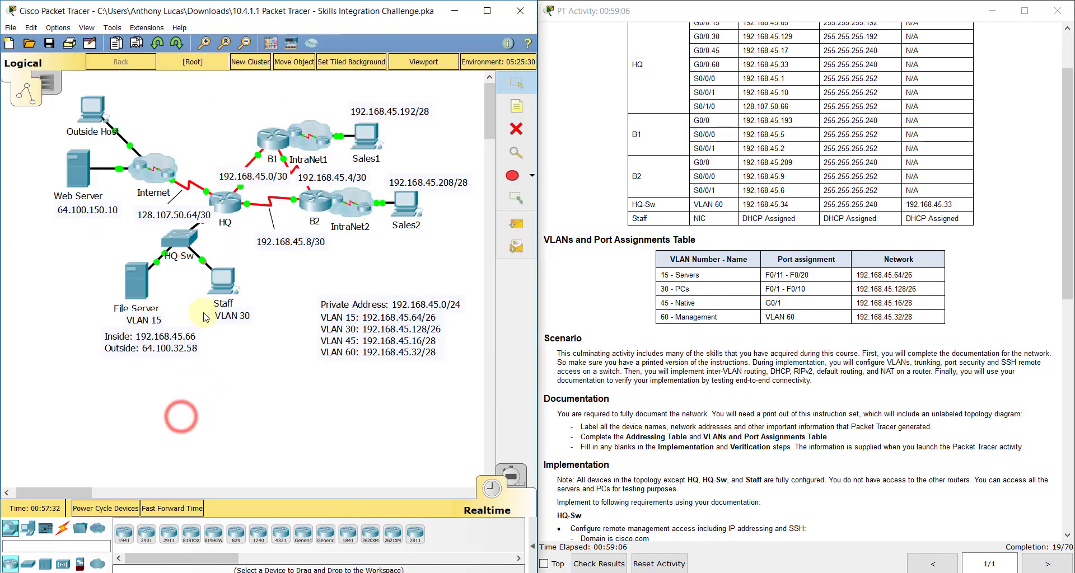
{"action": "left_click", "coordinate": [208, 238]}
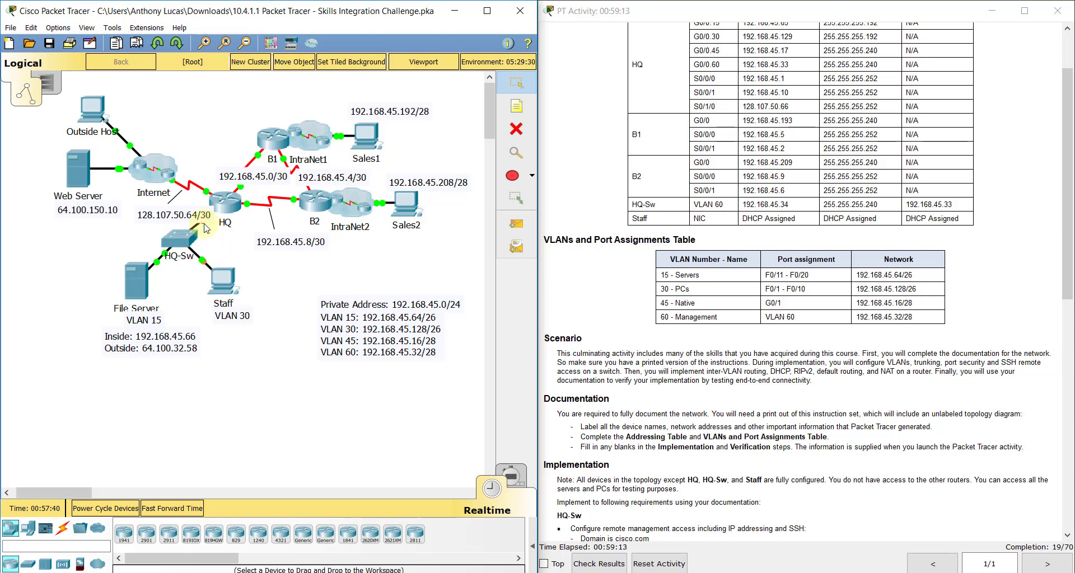
{"action": "left_click", "coordinate": [294, 311]}
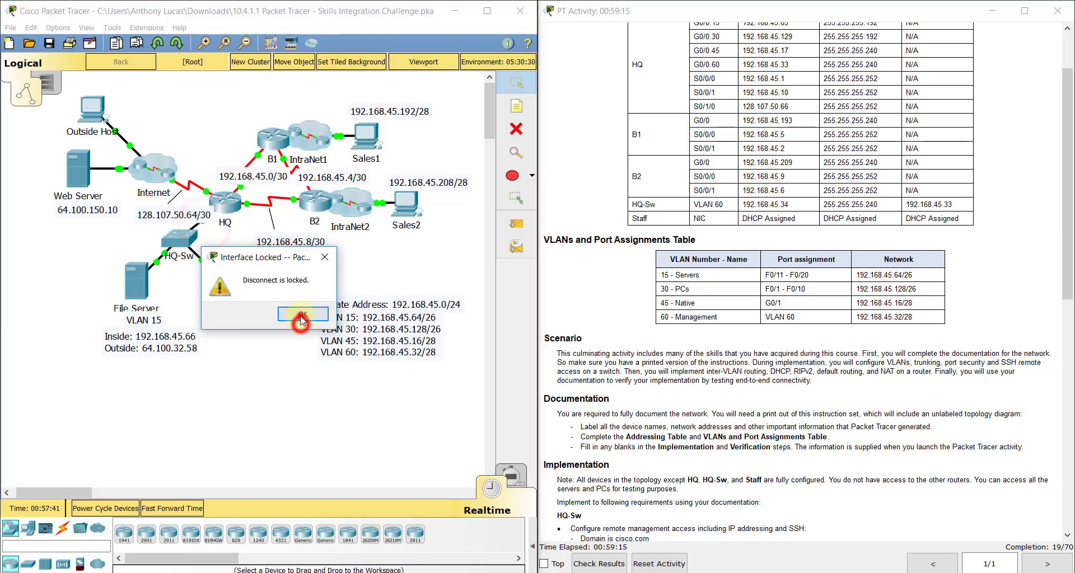
{"action": "left_click", "coordinate": [188, 240]}
{"action": "type", "text": "s"}
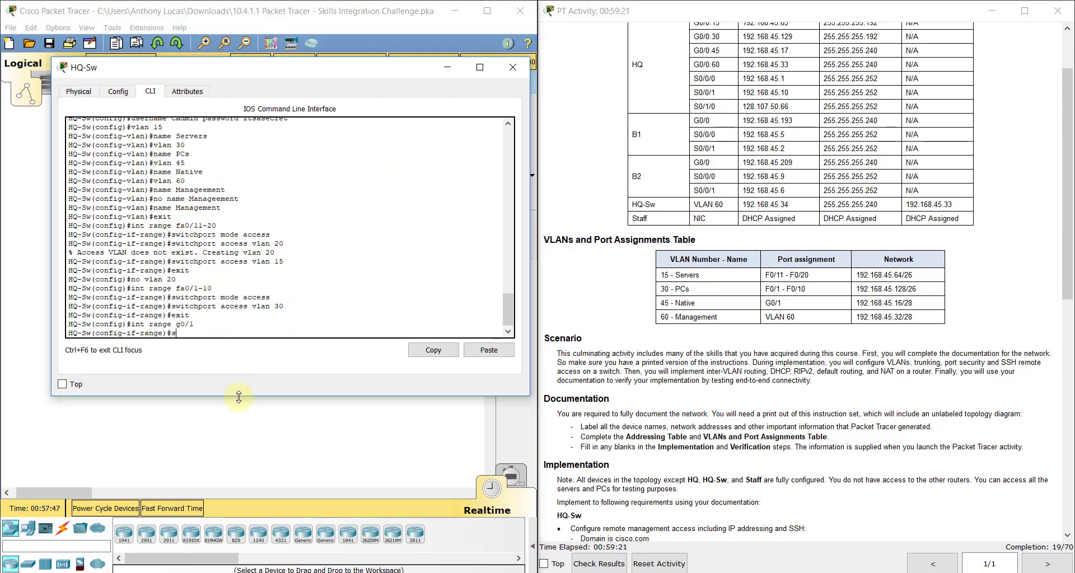
{"action": "type", "text": "witchppr"}
{"action": "type", "text": "ort mode trunk"}
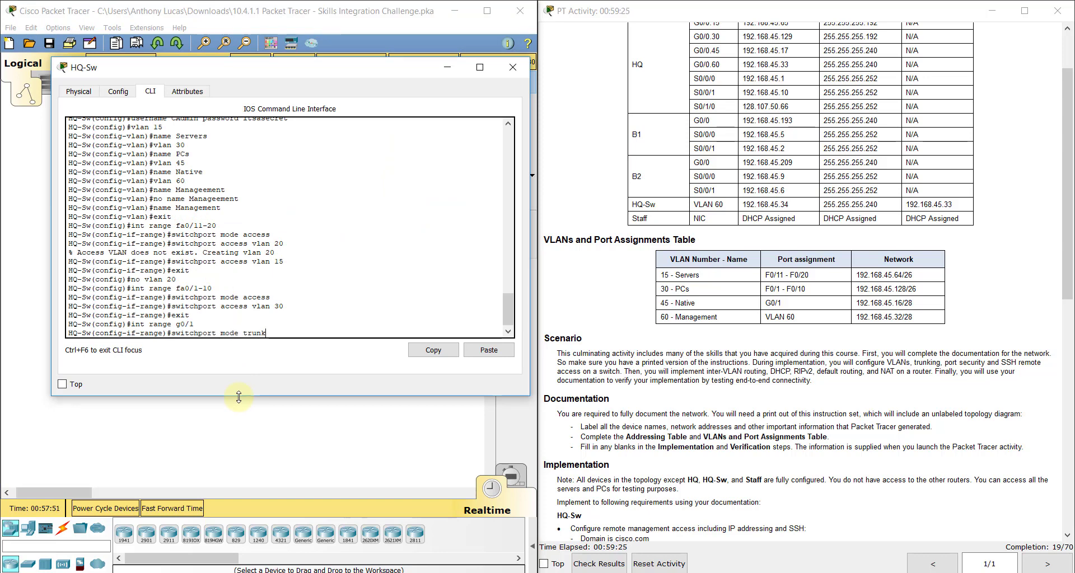
{"action": "key", "text": "Return"}
Step: Set the native VLAN of the g0/1 trunk to 45 and return to global configuration mode
{"action": "type", "text": "switch"}
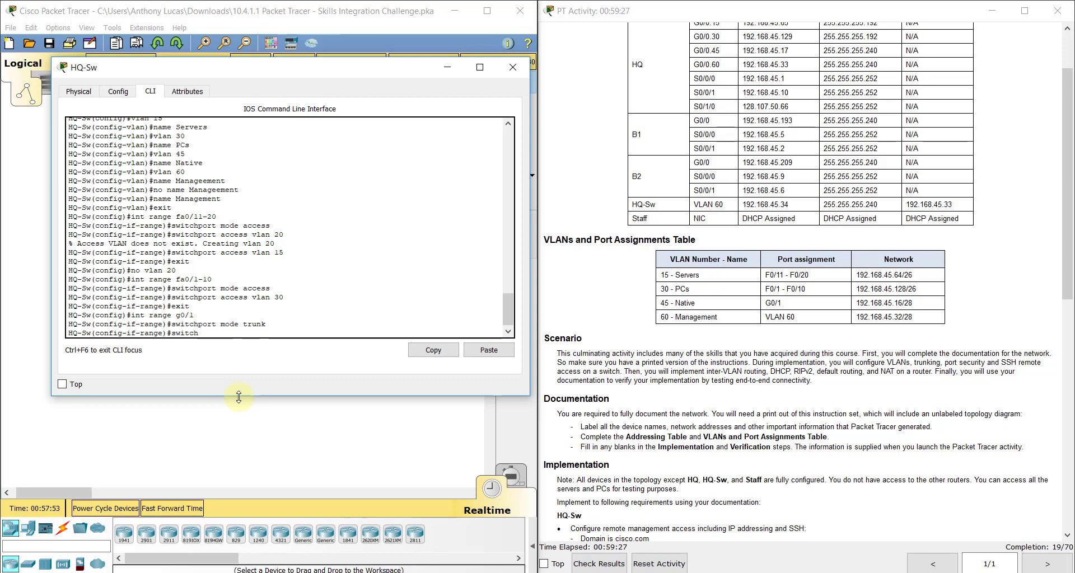
{"action": "type", "text": "port trunk native vlan "}
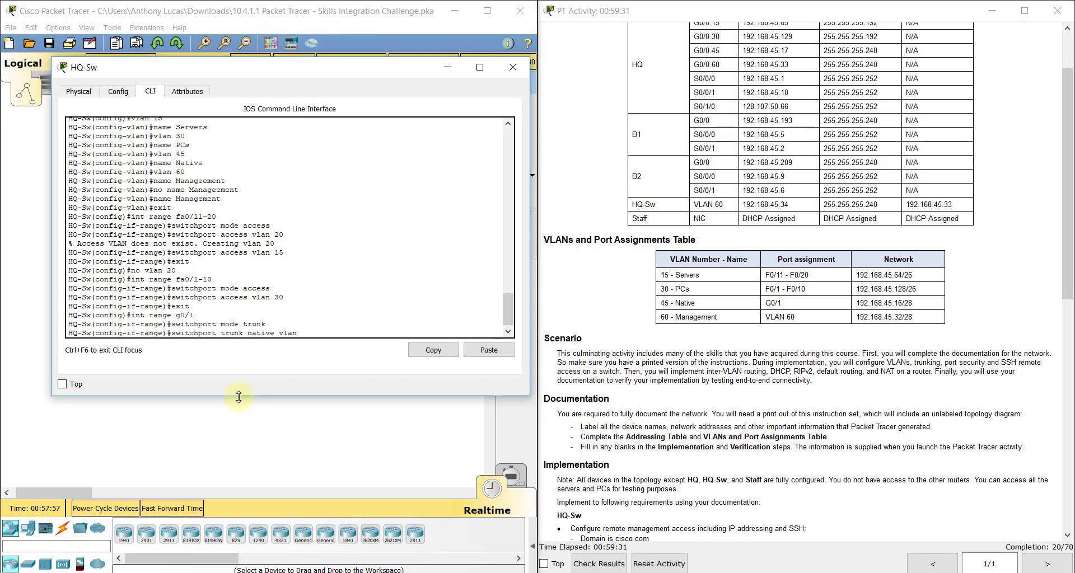
{"action": "type", "text": "45"}
{"action": "key", "text": "Return"}
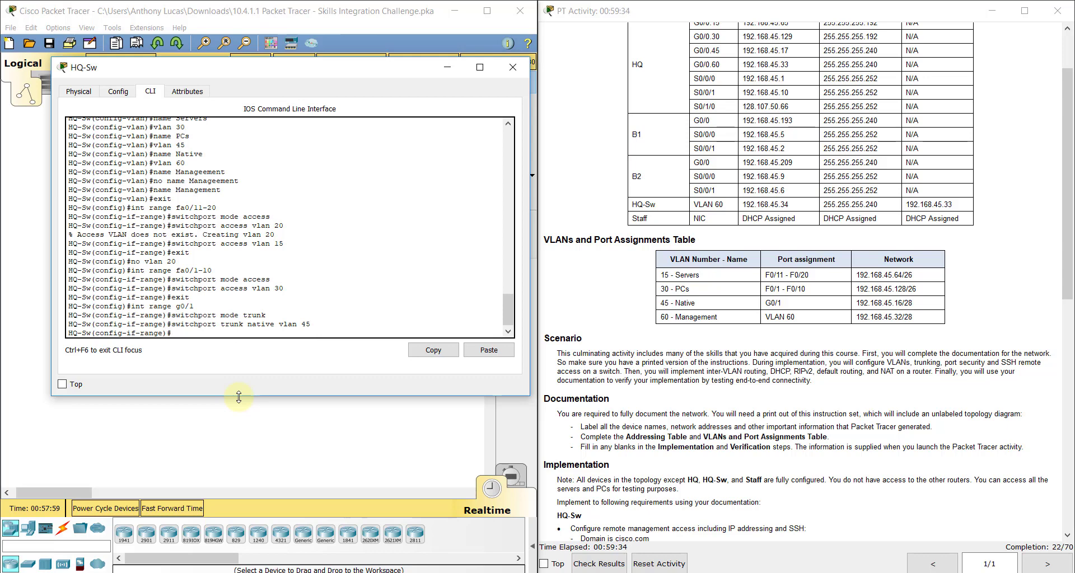
{"action": "type", "text": "exit"}
{"action": "key", "text": "Return"}
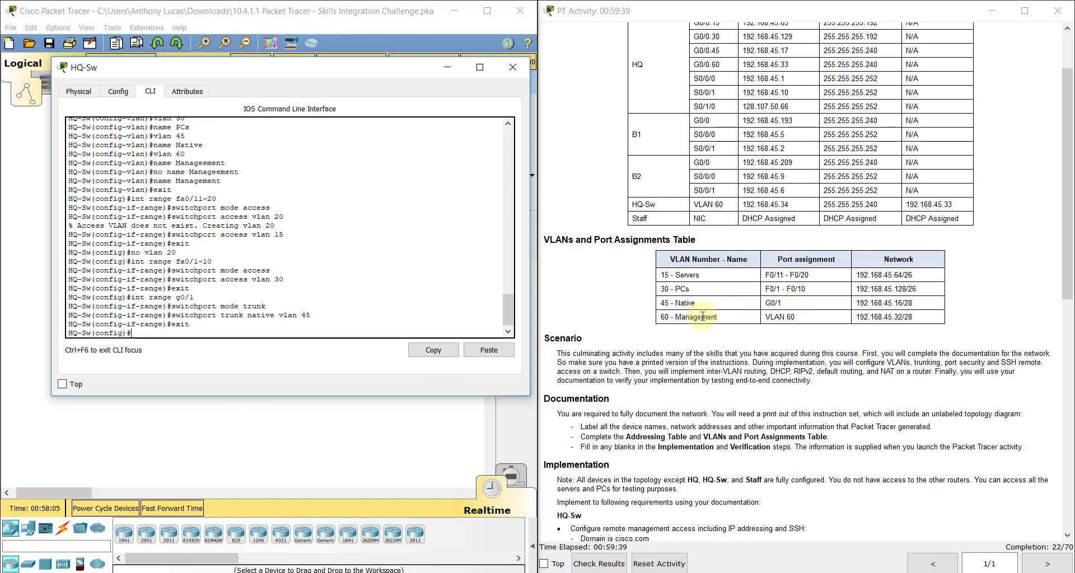
Step: Check HQ-Sw's management VLAN in the addressing tables and enter interface configuration for VLAN 60
{"action": "left_click_drag", "start_coordinate": [662, 317], "coordinate": [807, 321]}
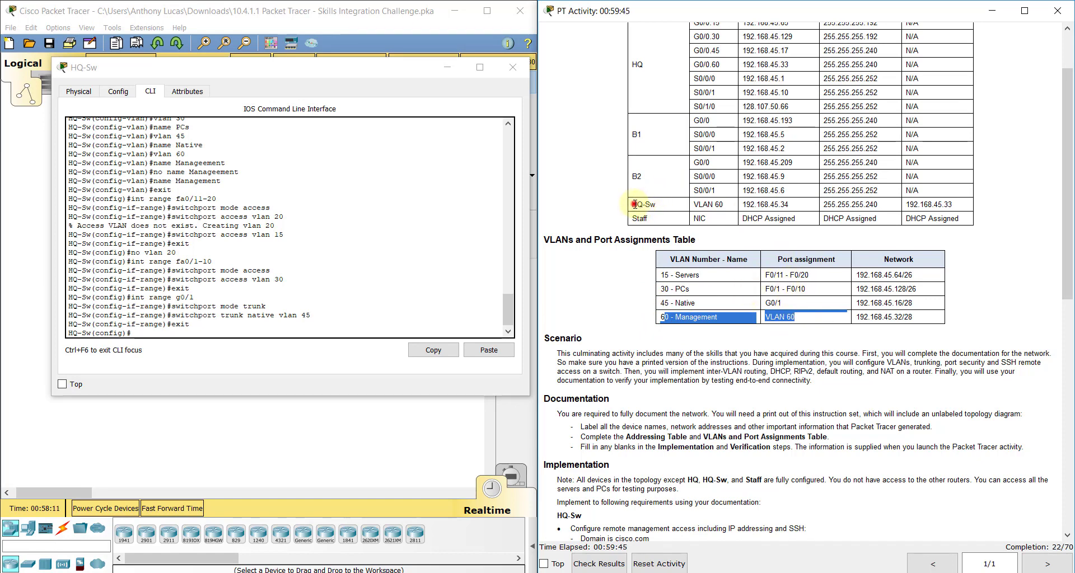
{"action": "left_click_drag", "start_coordinate": [631, 203], "coordinate": [711, 217]}
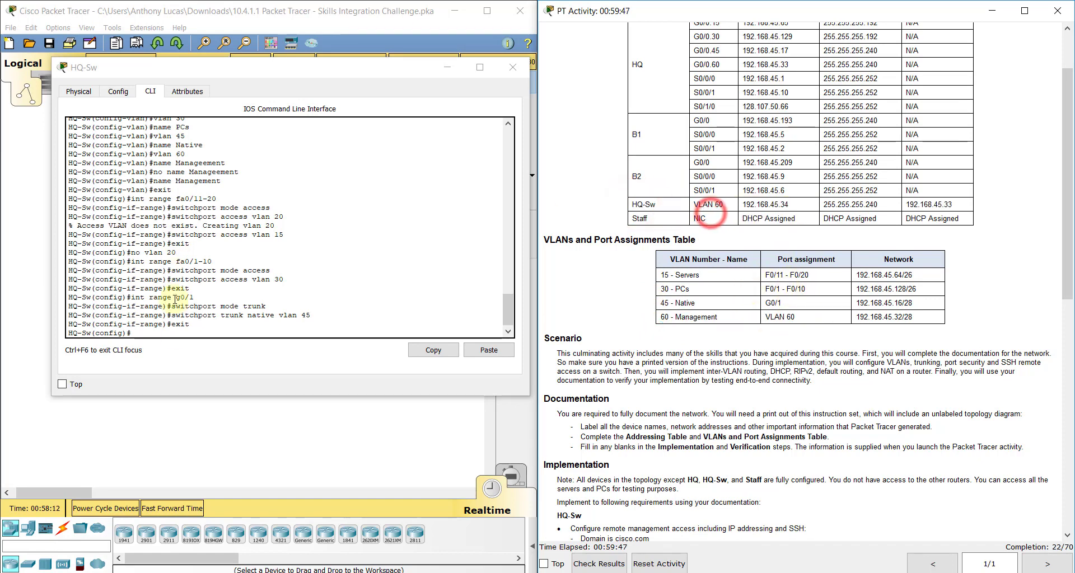
{"action": "left_click", "coordinate": [179, 334]}
{"action": "type", "text": "int vlan"}
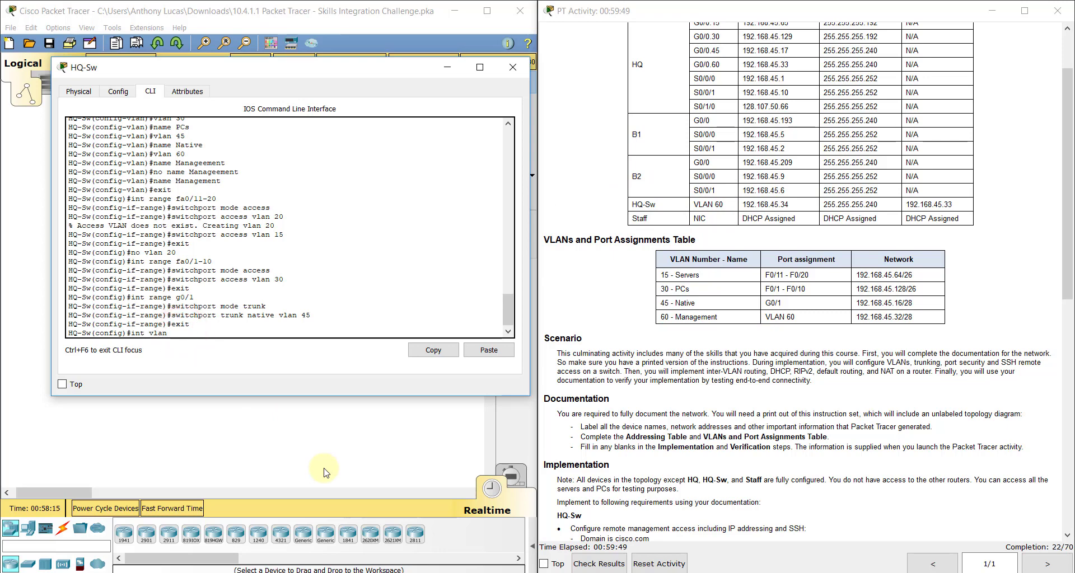
{"action": "type", "text": " 60"}
{"action": "key", "text": "Return"}
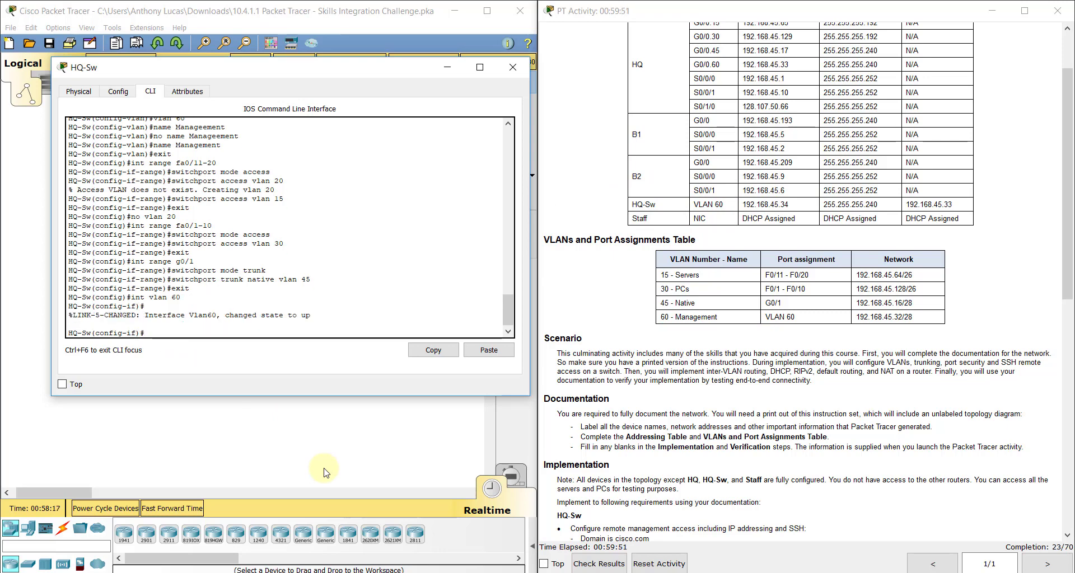
Step: Assign IP address 192.168.45.34 with mask 255.255.255.240 to interface VLAN 60 and return to global configuration mode
{"action": "type", "text": "ip add"}
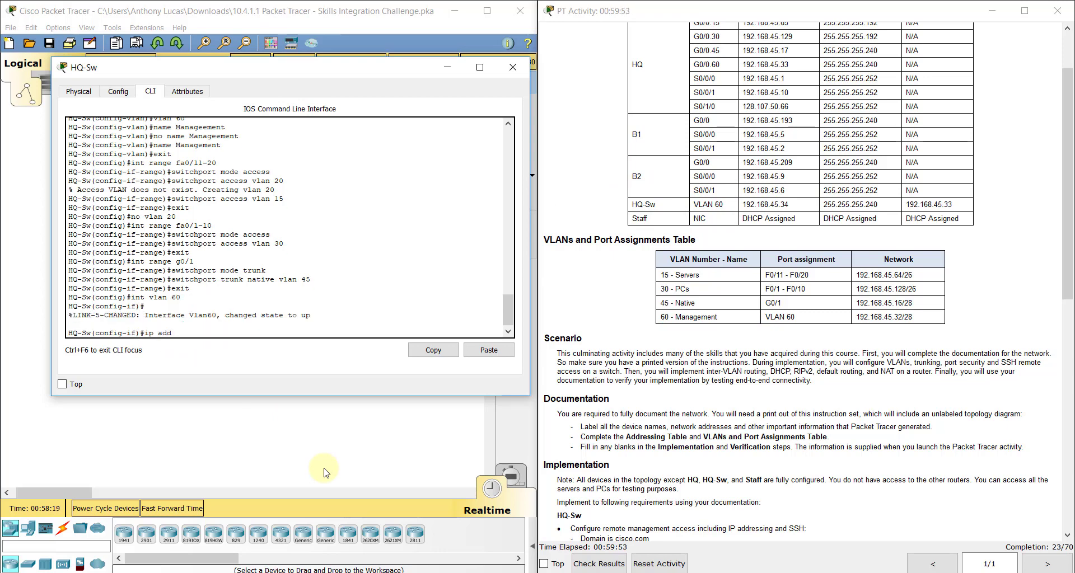
{"action": "type", "text": " 192.168"}
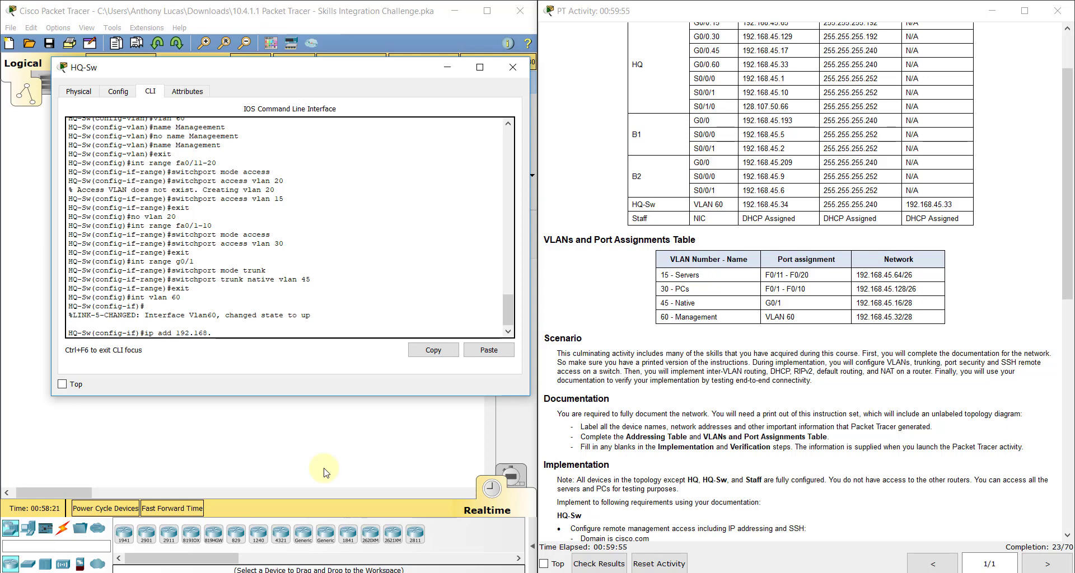
{"action": "type", "text": ".45.34 255.255.255.240"}
{"action": "key", "text": "Return"}
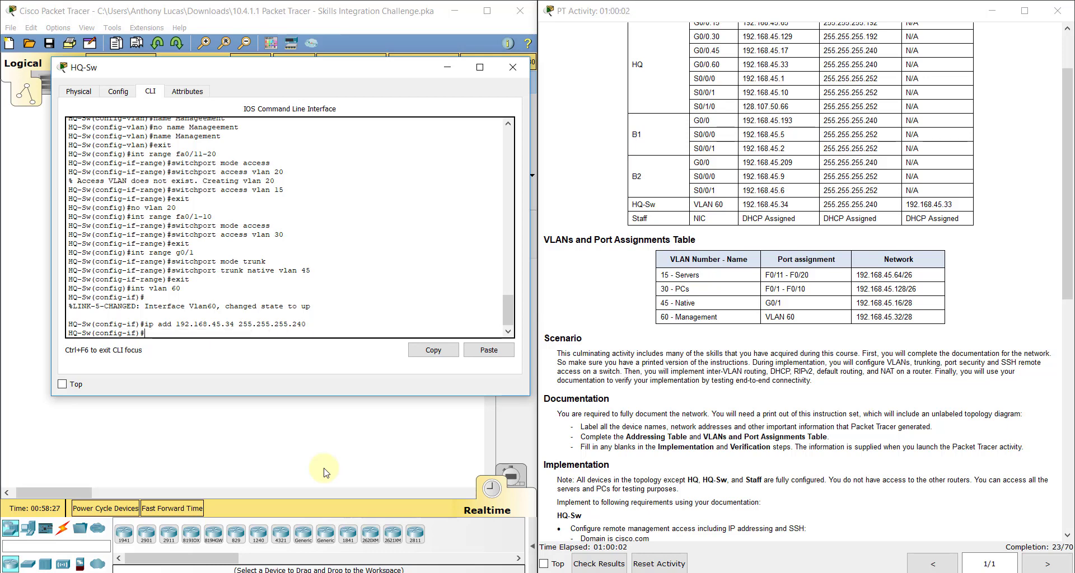
{"action": "type", "text": "exit"}
{"action": "key", "text": "Return"}
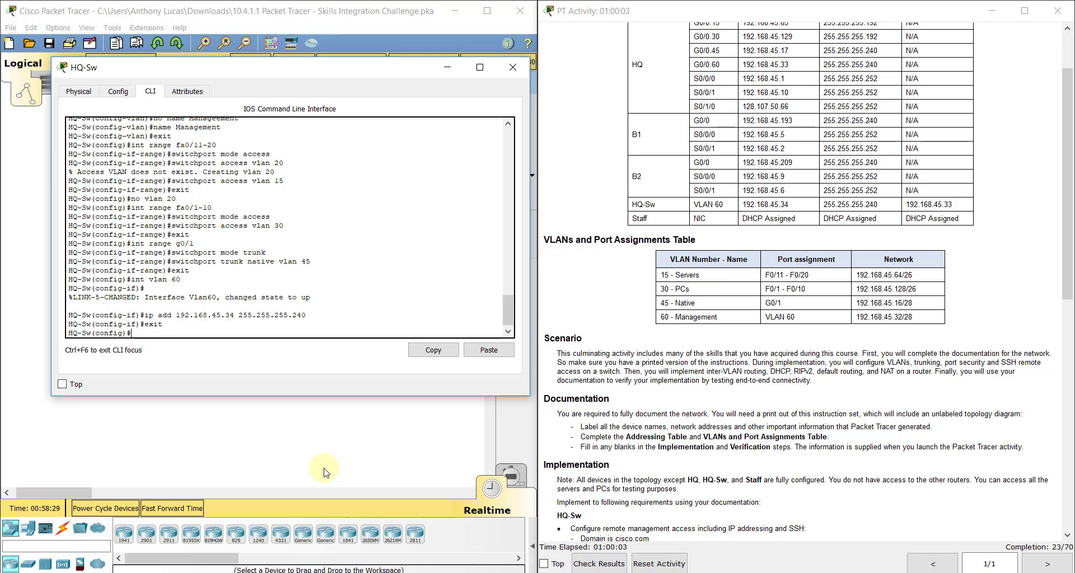
{"action": "left_click_drag", "start_coordinate": [311, 298], "coordinate": [145, 298]}
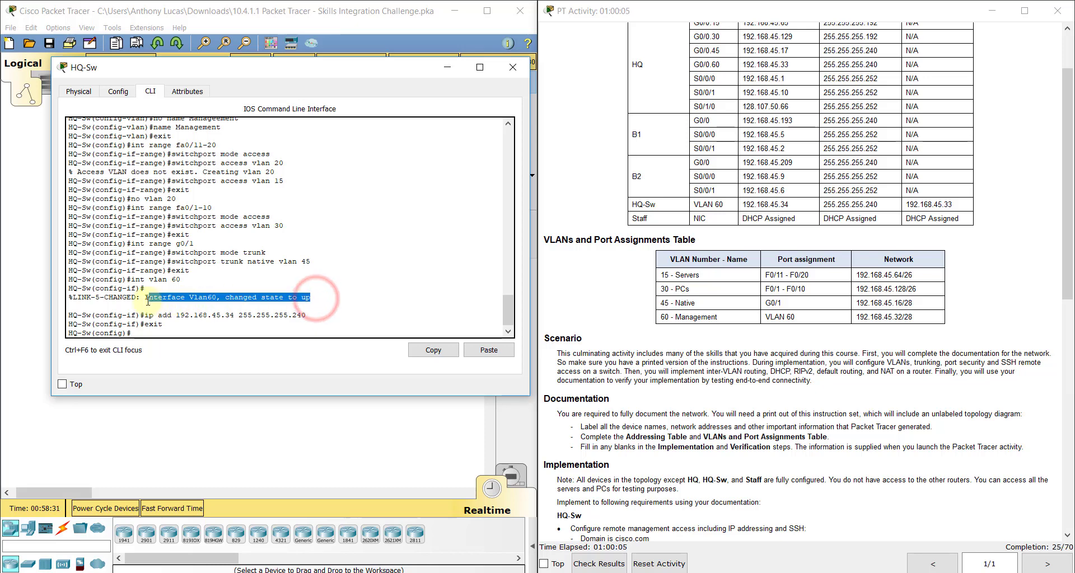
{"action": "left_click", "coordinate": [168, 281]}
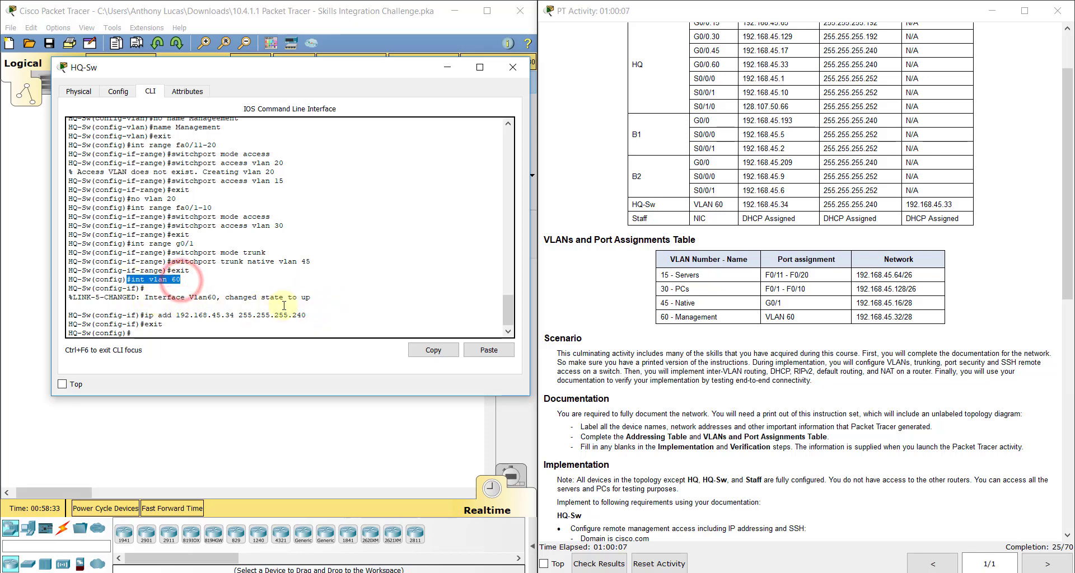
{"action": "left_click_drag", "start_coordinate": [322, 297], "coordinate": [146, 297]}
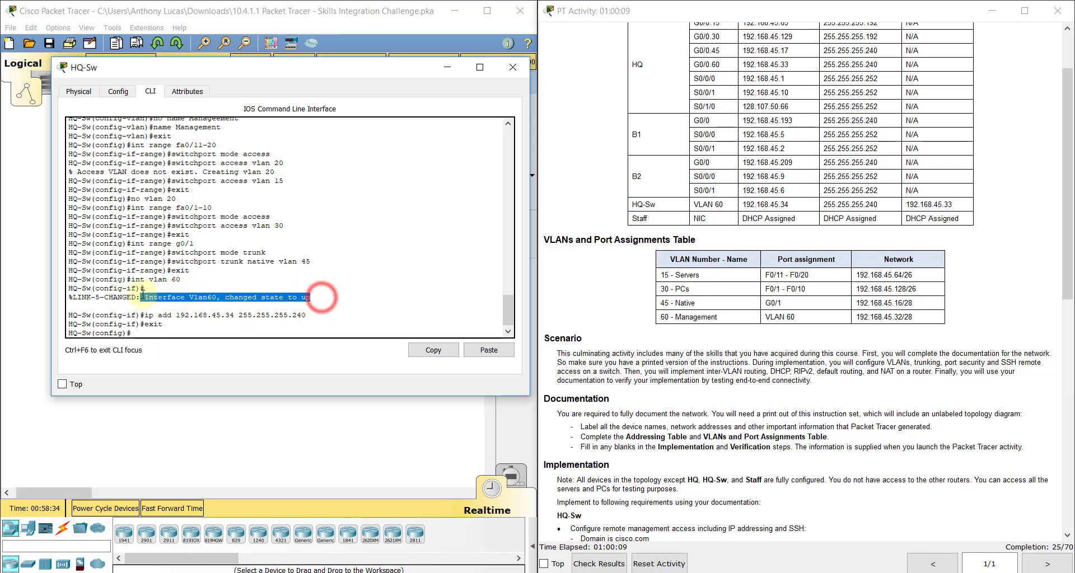
{"action": "left_click", "coordinate": [146, 296]}
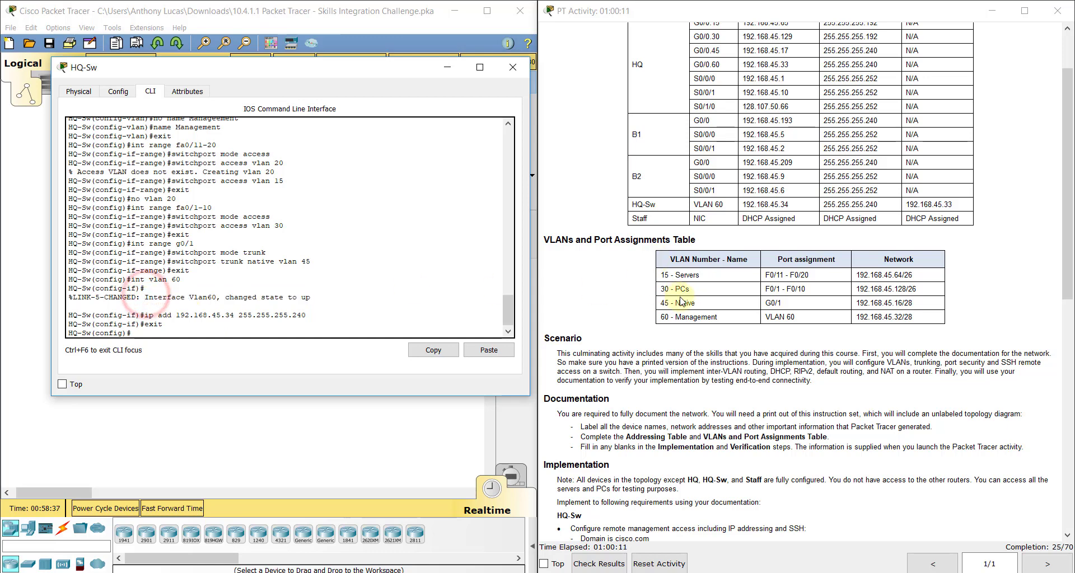
Step: Set HQ-Sw's default gateway to 192.168.45.33, as listed in the addressing table
{"action": "left_click", "coordinate": [169, 334]}
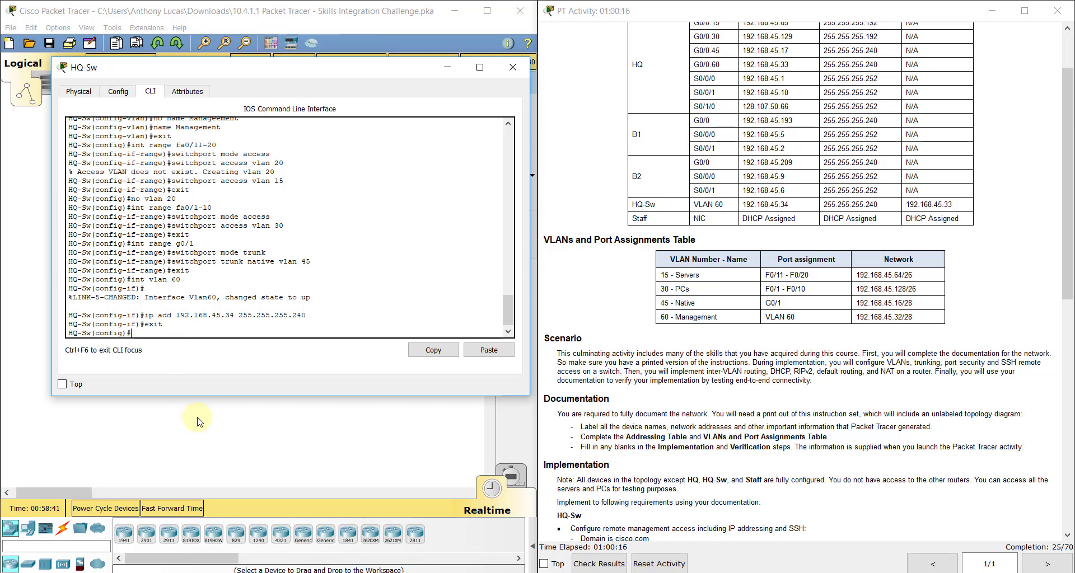
{"action": "left_click_drag", "start_coordinate": [953, 204], "coordinate": [908, 204]}
{"action": "left_click", "coordinate": [421, 334]}
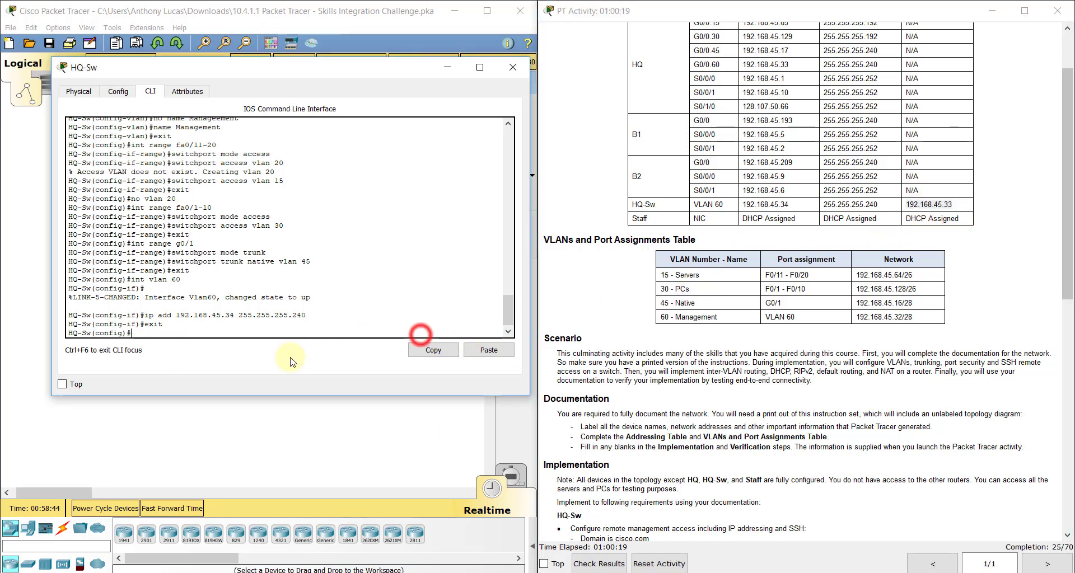
{"action": "type", "text": "ip default"}
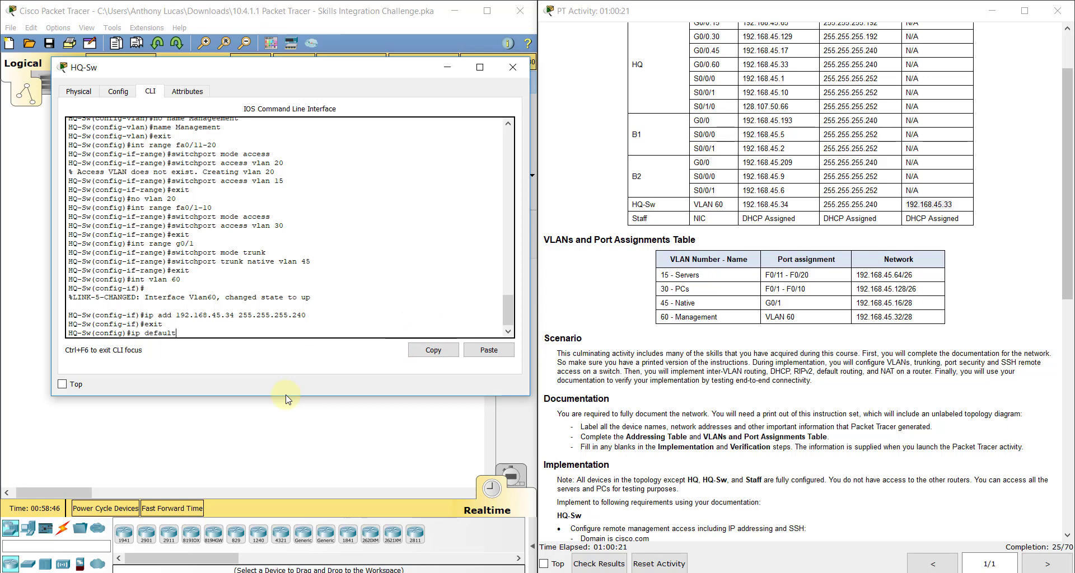
{"action": "type", "text": "-gateway 192.168."}
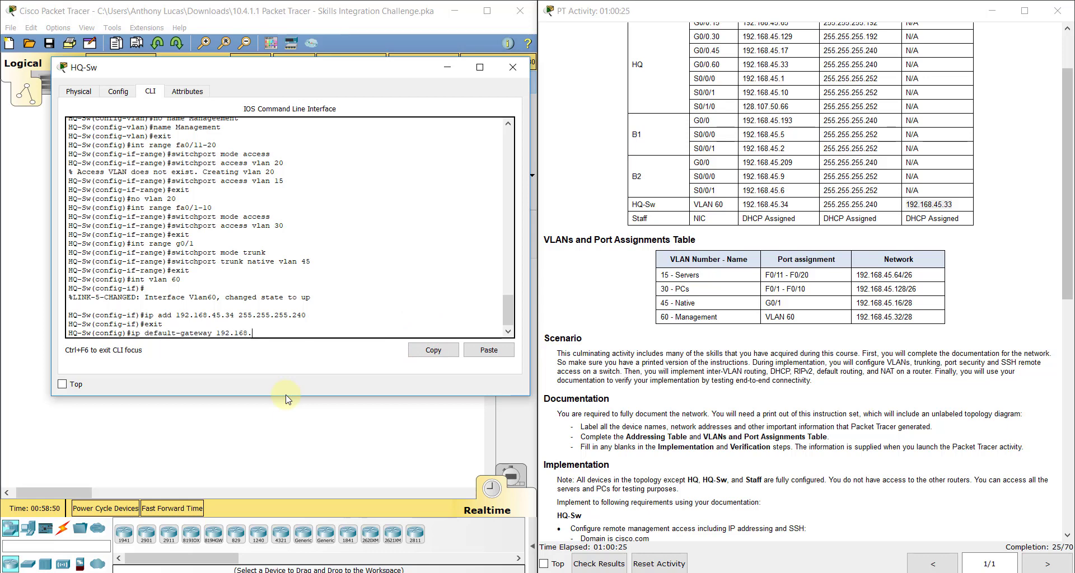
{"action": "type", "text": "45.33"}
{"action": "key", "text": "Return"}
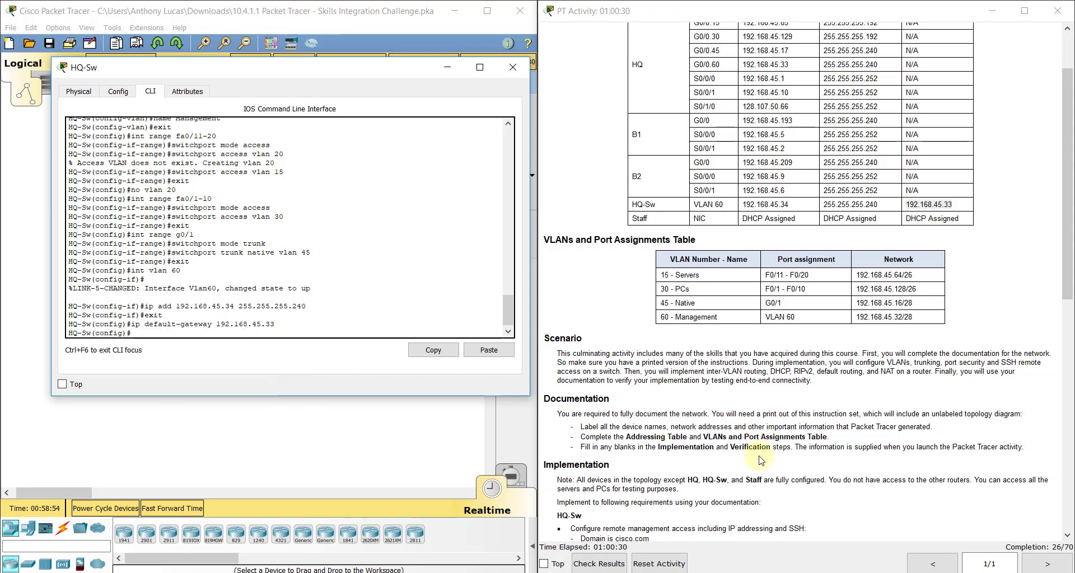
Step: Review the trunking and port security requirements in the instructions, and enable port security on HQ-Sw's port fa0/1
{"action": "scroll", "coordinate": [739, 472], "scroll_direction": "down", "scroll_amount": 5}
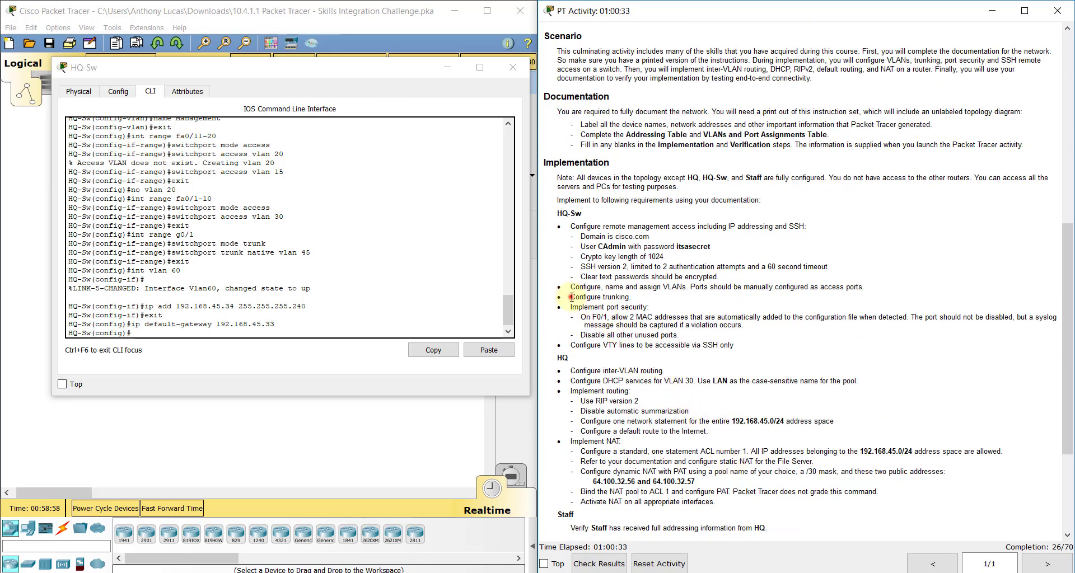
{"action": "left_click_drag", "start_coordinate": [570, 297], "coordinate": [635, 295]}
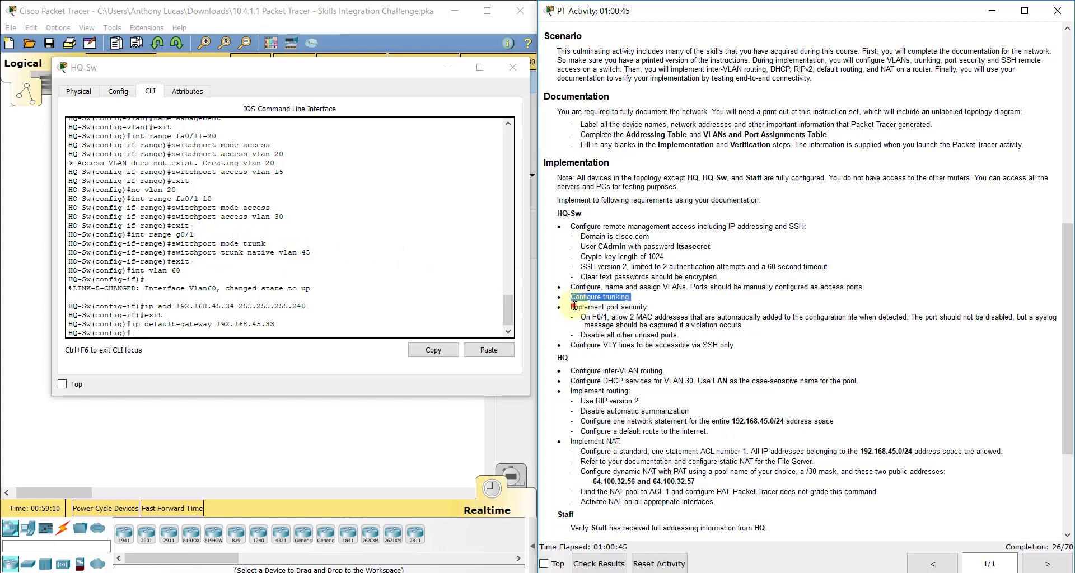
{"action": "left_click_drag", "start_coordinate": [572, 307], "coordinate": [655, 307]}
{"action": "left_click", "coordinate": [269, 330]}
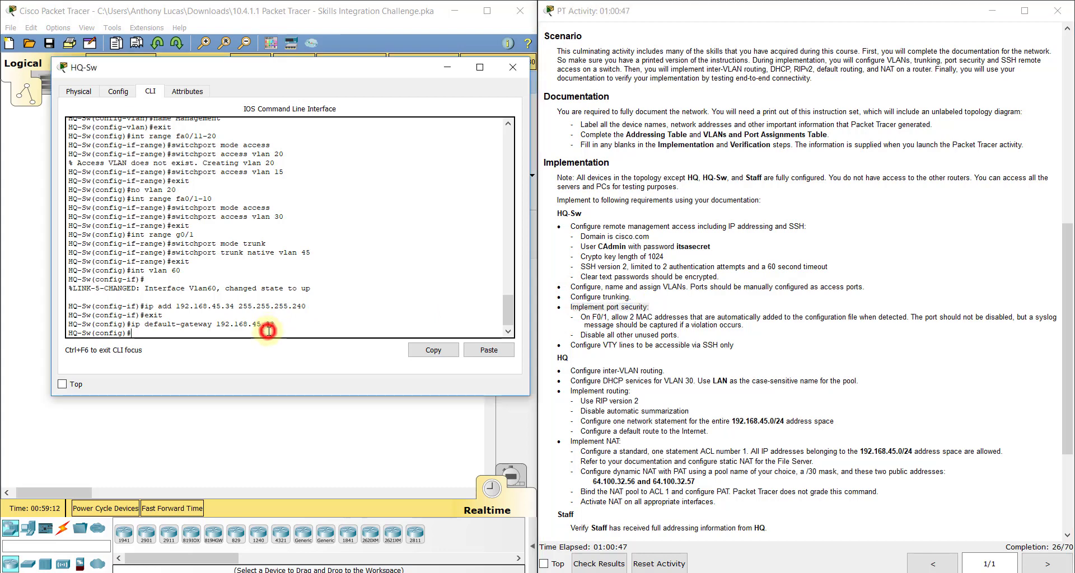
{"action": "left_click", "coordinate": [274, 369]}
{"action": "left_click", "coordinate": [280, 330]}
{"action": "type", "text": "in"}
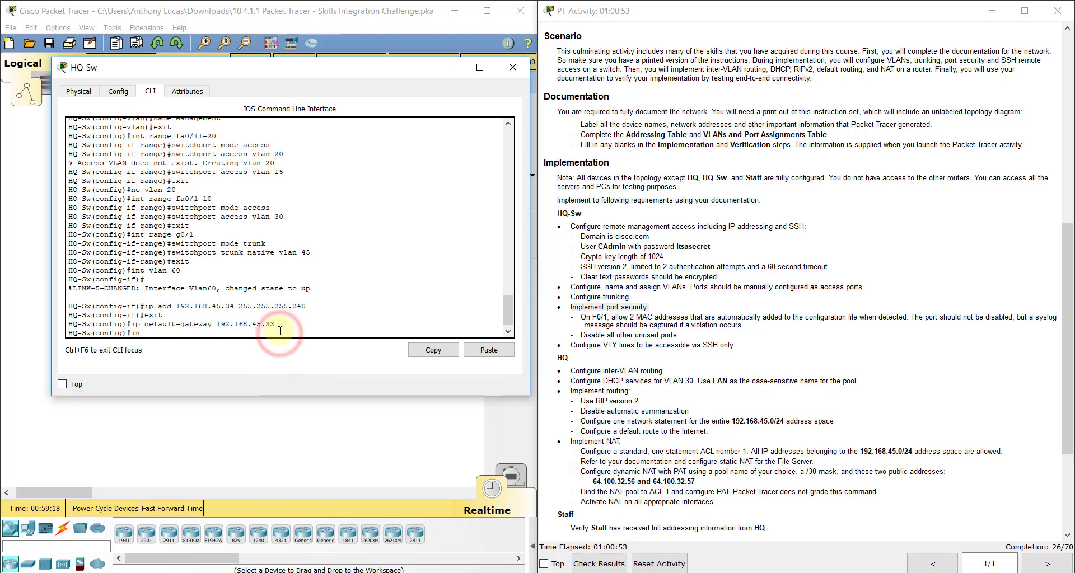
{"action": "type", "text": " fa0/1"}
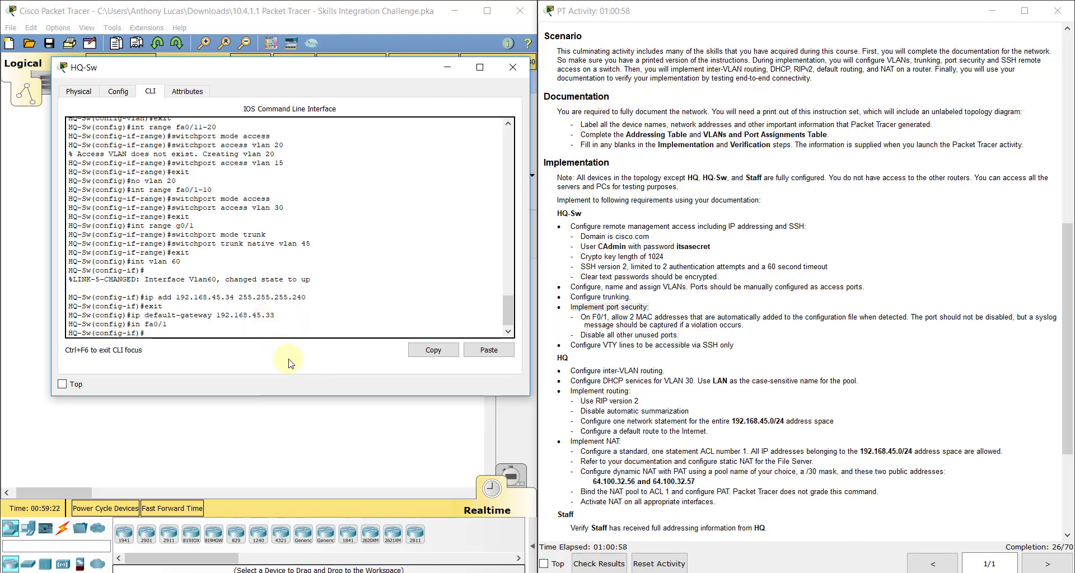
{"action": "type", "text": "switchport port"}
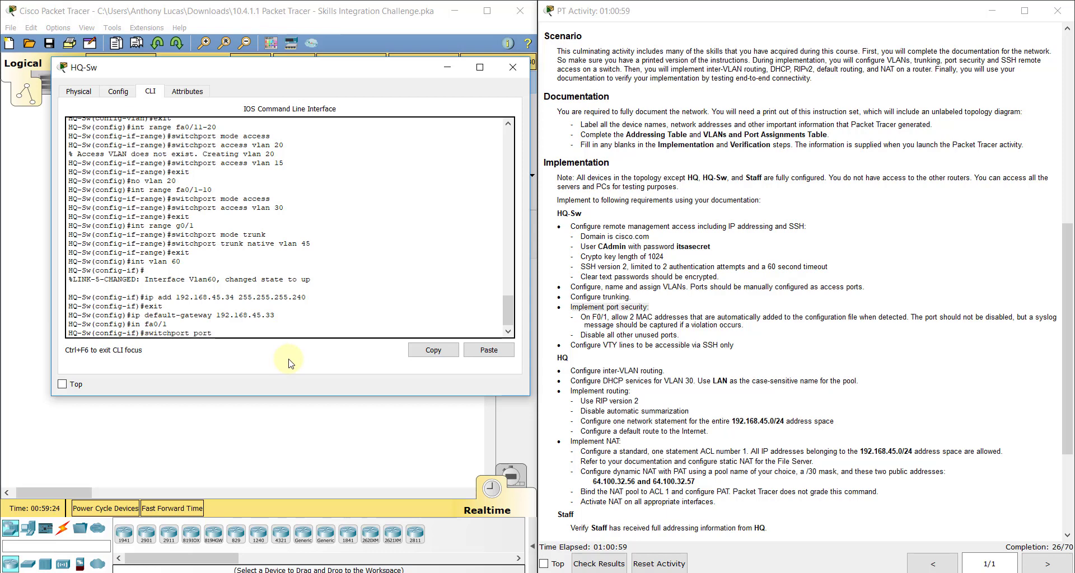
{"action": "type", "text": "-security"}
{"action": "key", "text": "Return"}
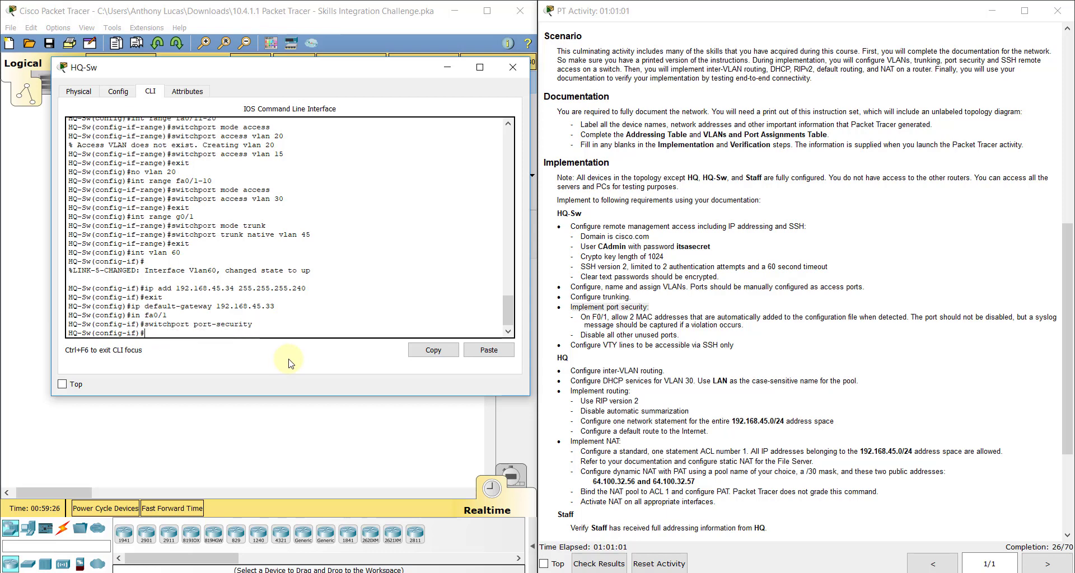
Step: Limit port security on fa0/1 to a maximum of 2 MAC addresses
{"action": "key", "text": "Up"}
{"action": "type", "text": "max"}
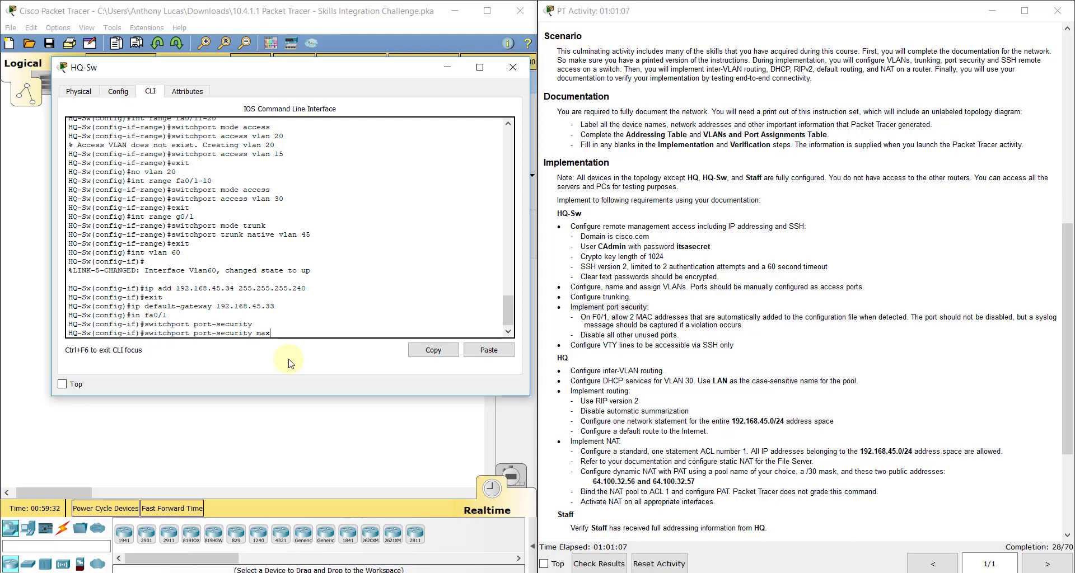
{"action": "type", "text": " 2"}
{"action": "key", "text": "Return"}
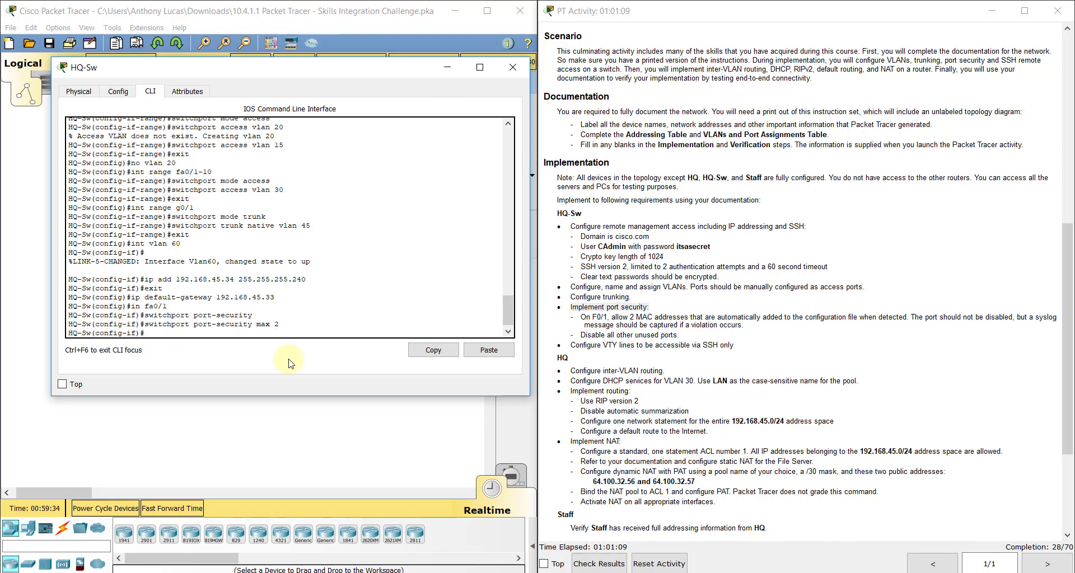
Step: Enable sticky MAC address learning for port security on fa0/1
{"action": "key", "text": "Up"}
{"action": "key", "text": "Up"}
{"action": "type", "text": "m"}
{"action": "type", "text": "ma"}
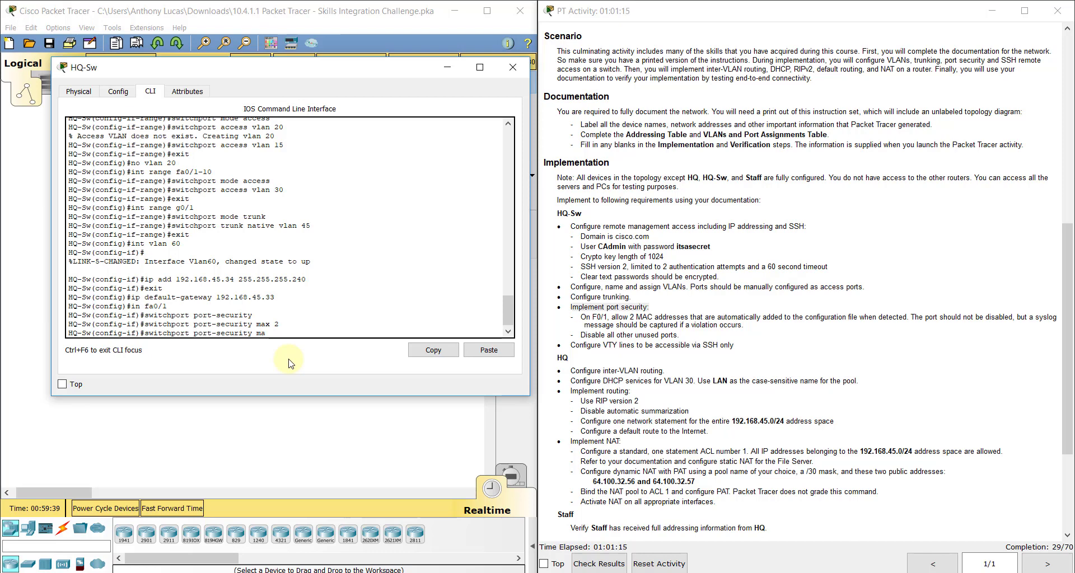
{"action": "type", "text": "c-address sticky"}
{"action": "key", "text": "Return"}
Step: Try to set restrict mode on fa0/1 with the command switchport port-security restrict
{"action": "key", "text": "Up"}
{"action": "key", "text": "BackSpace"}
{"action": "key", "text": "BackSpace"}
{"action": "key", "text": "BackSpace"}
{"action": "key", "text": "BackSpace"}
{"action": "key", "text": "BackSpace"}
{"action": "key", "text": "BackSpace"}
{"action": "key", "text": "BackSpace"}
{"action": "key", "text": "BackSpace"}
{"action": "key", "text": "BackSpace"}
{"action": "key", "text": "BackSpace"}
{"action": "key", "text": "BackSpace"}
{"action": "key", "text": "BackSpace"}
{"action": "key", "text": "BackSpace"}
{"action": "key", "text": "BackSpace"}
{"action": "key", "text": "BackSpace"}
{"action": "key", "text": "BackSpace"}
{"action": "key", "text": "BackSpace"}
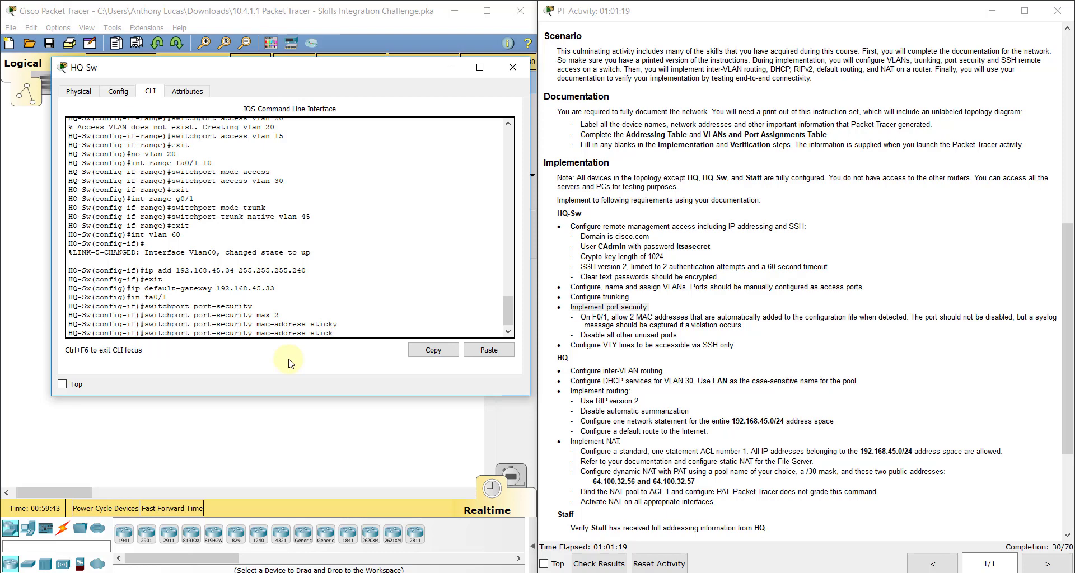
{"action": "key", "text": "BackSpace"}
{"action": "type", "text": "restrict"}
{"action": "key", "text": "Return"}
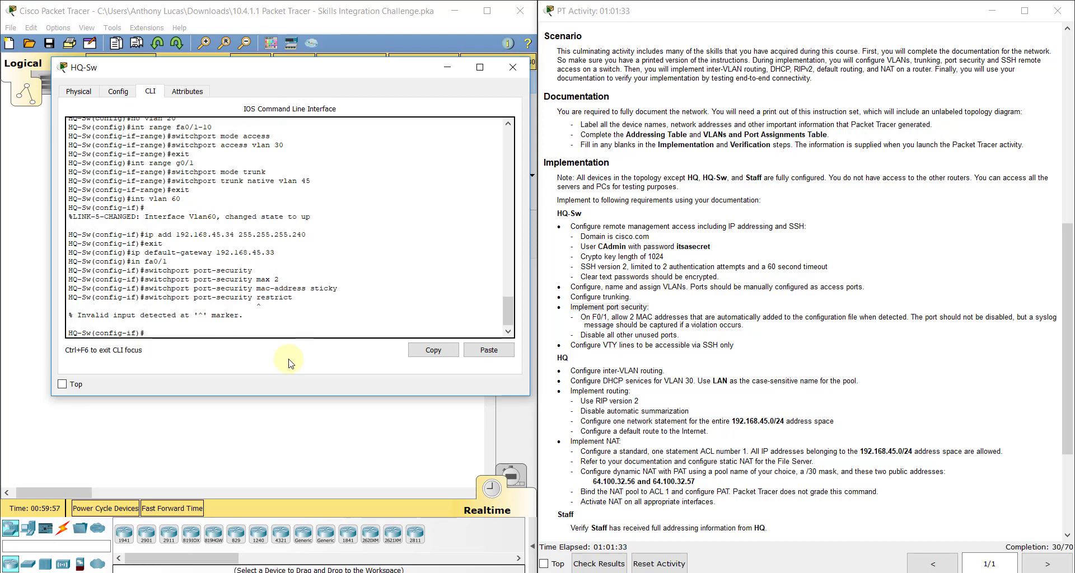
Step: Set the port-security violation mode on fa0/1 to restrict and return to global configuration mode
{"action": "key", "text": "Up"}
{"action": "key", "text": "Left"}
{"action": "key", "text": "Left"}
{"action": "key", "text": "Left"}
{"action": "key", "text": "Left"}
{"action": "key", "text": "Left"}
{"action": "key", "text": "Left"}
{"action": "key", "text": "Left"}
{"action": "key", "text": "Left"}
{"action": "type", "text": "vo"}
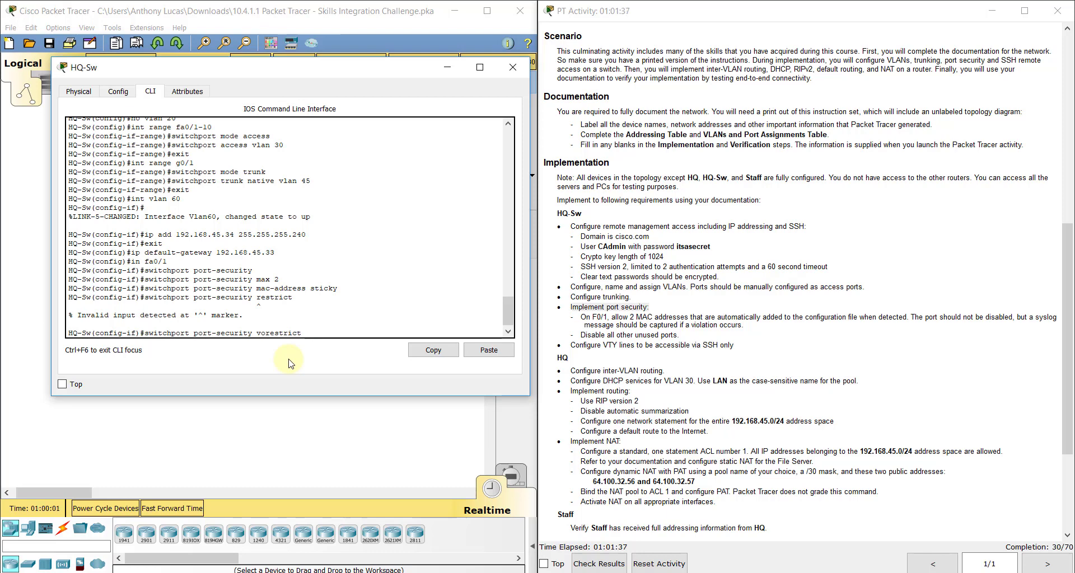
{"action": "key", "text": "BackSpace"}
{"action": "type", "text": "iolation"}
{"action": "key", "text": "Return"}
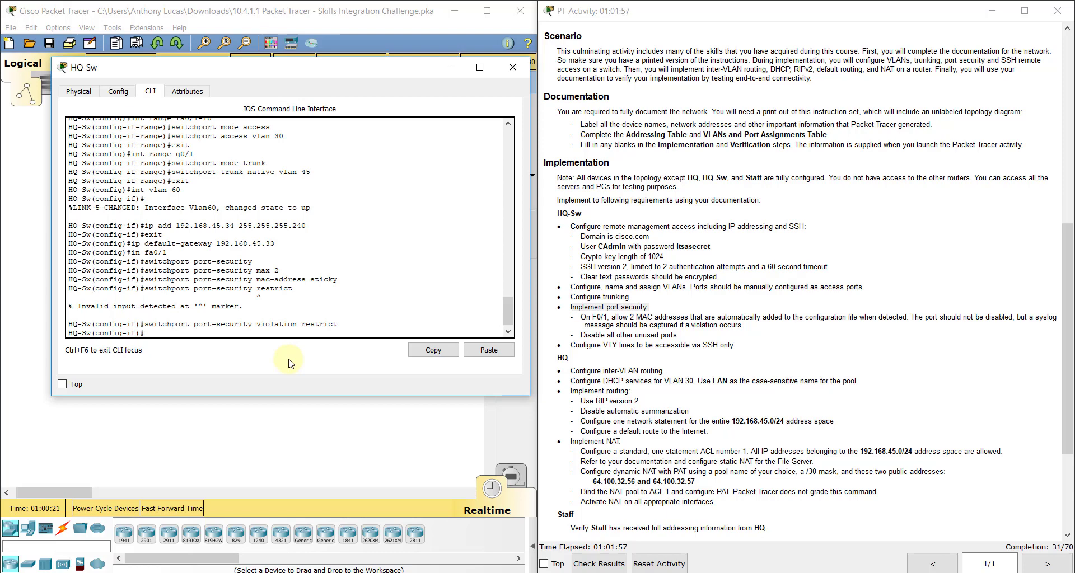
{"action": "type", "text": "exit"}
{"action": "key", "text": "Return"}
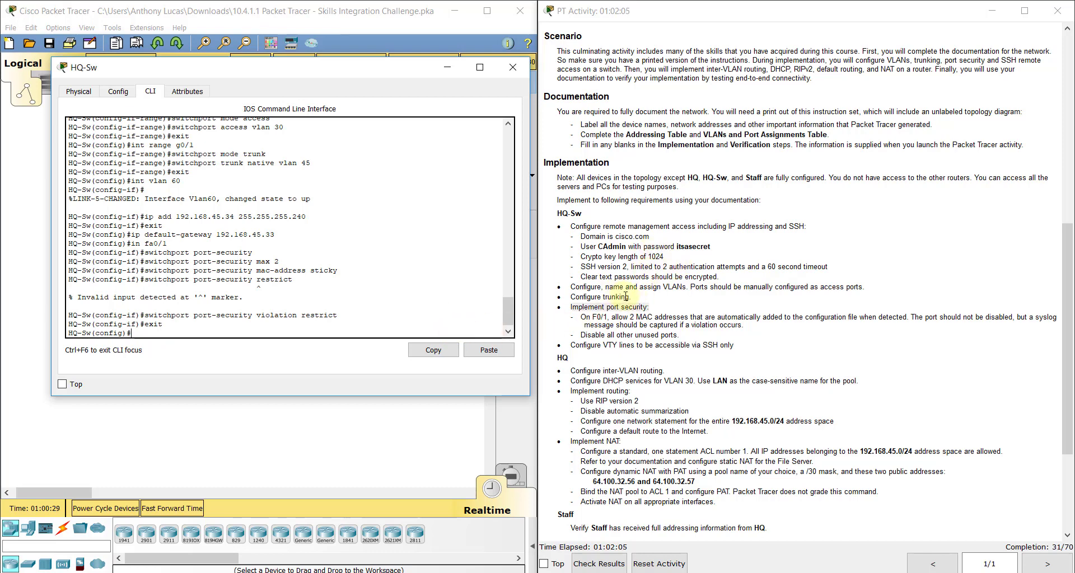
Step: Turn on always-visible port labels in the logical workspace to identify the ports HQ-Sw uses, and turn the labels off again
{"action": "left_click", "coordinate": [237, 414]}
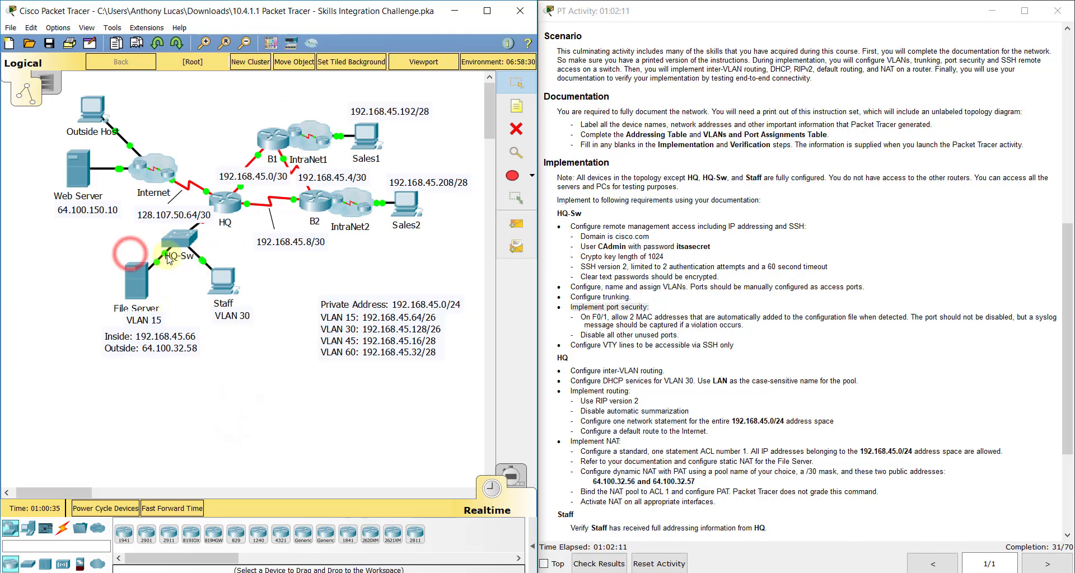
{"action": "mouse_move", "coordinate": [166, 257]}
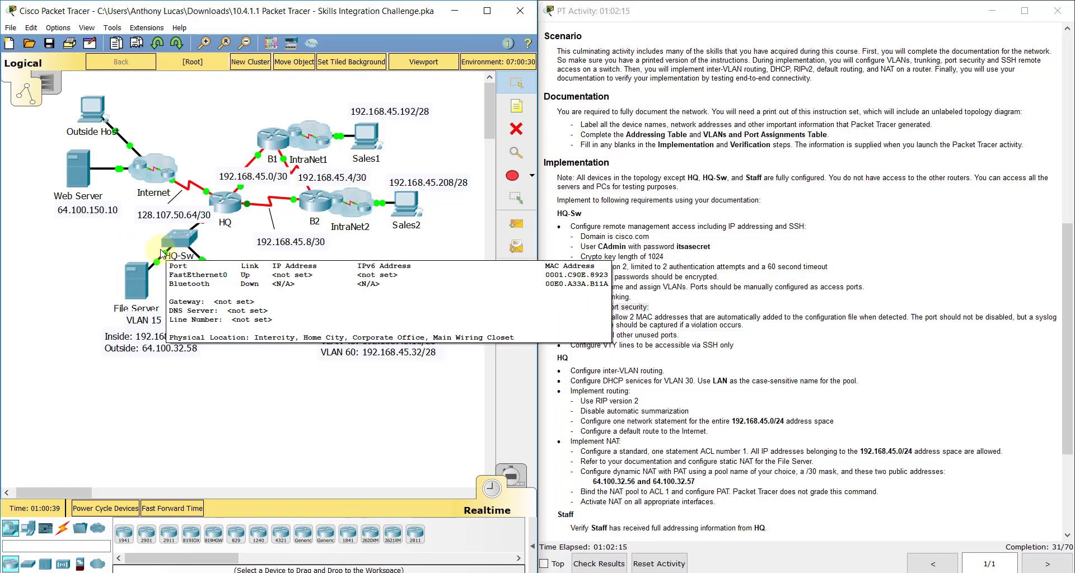
{"action": "left_click", "coordinate": [58, 27]}
{"action": "left_click", "coordinate": [67, 43]}
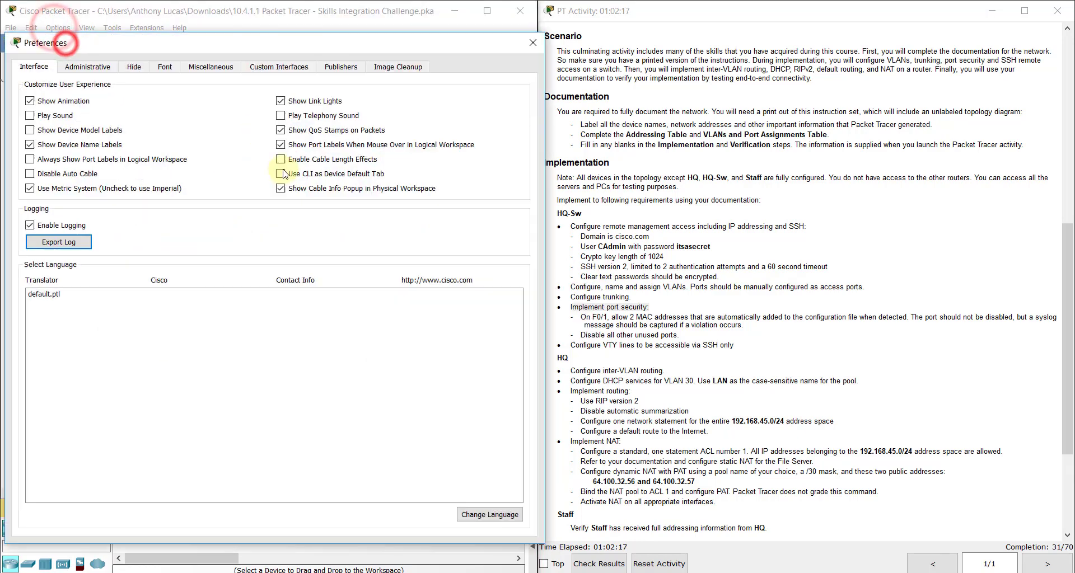
{"action": "left_click", "coordinate": [107, 159]}
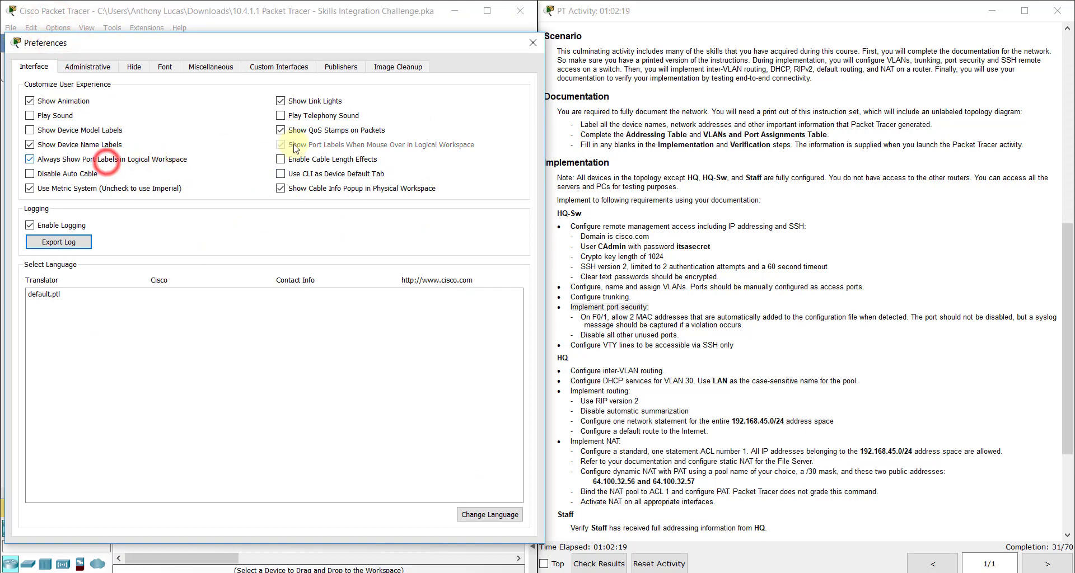
{"action": "left_click", "coordinate": [531, 42]}
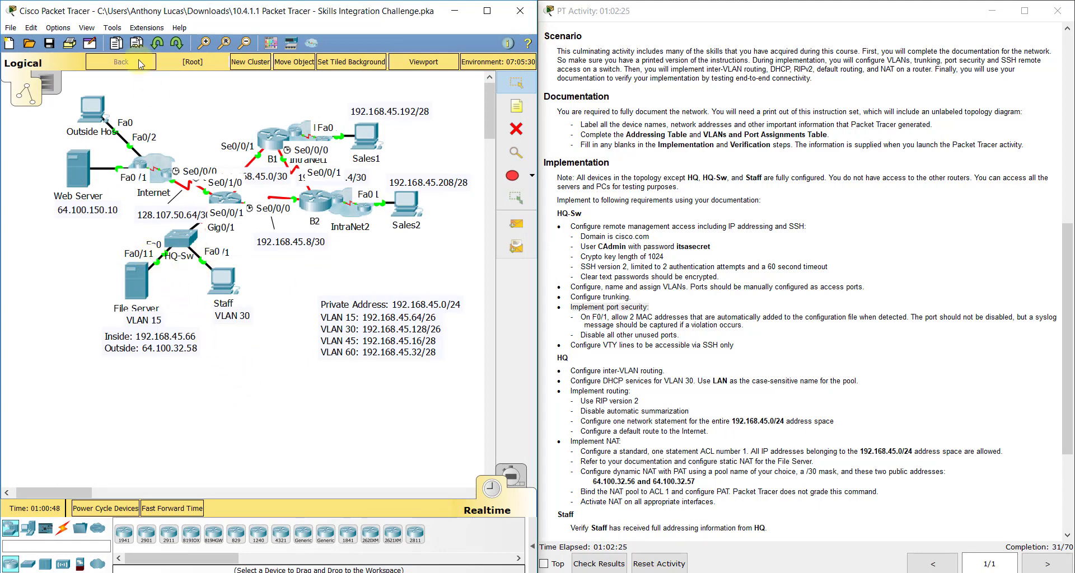
{"action": "left_click", "coordinate": [58, 28]}
{"action": "left_click", "coordinate": [69, 42]}
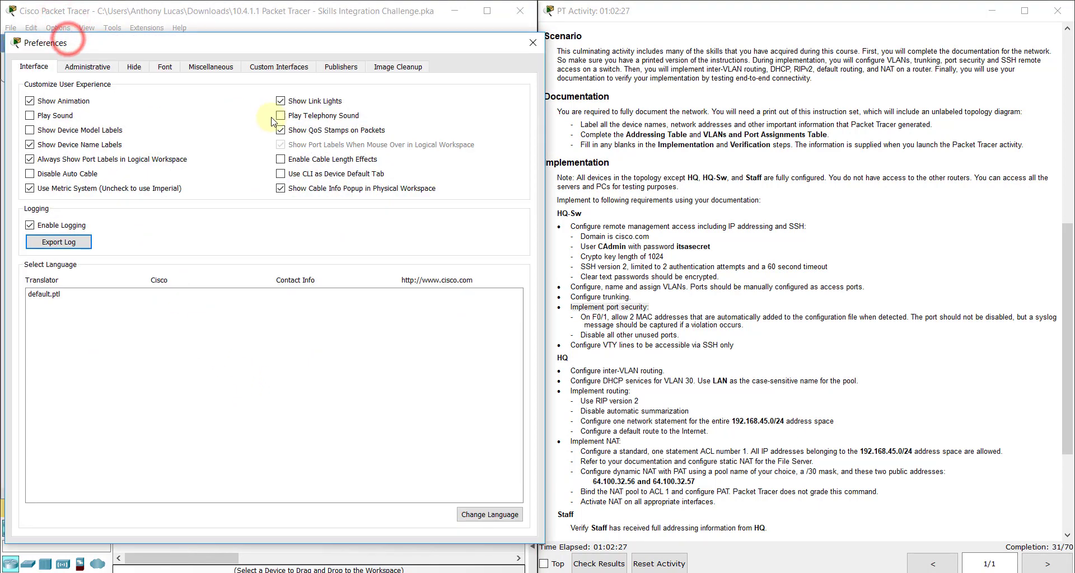
{"action": "left_click", "coordinate": [116, 160]}
{"action": "left_click", "coordinate": [533, 42]}
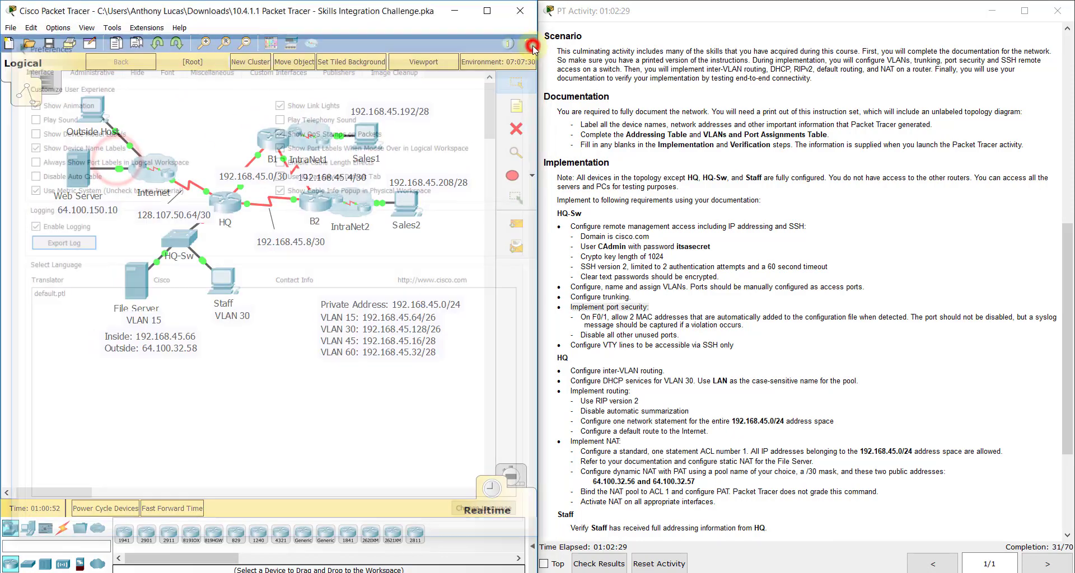
Step: Shut down interface range fa0/2-10 on HQ-Sw and return to global configuration mode
{"action": "left_click", "coordinate": [179, 240]}
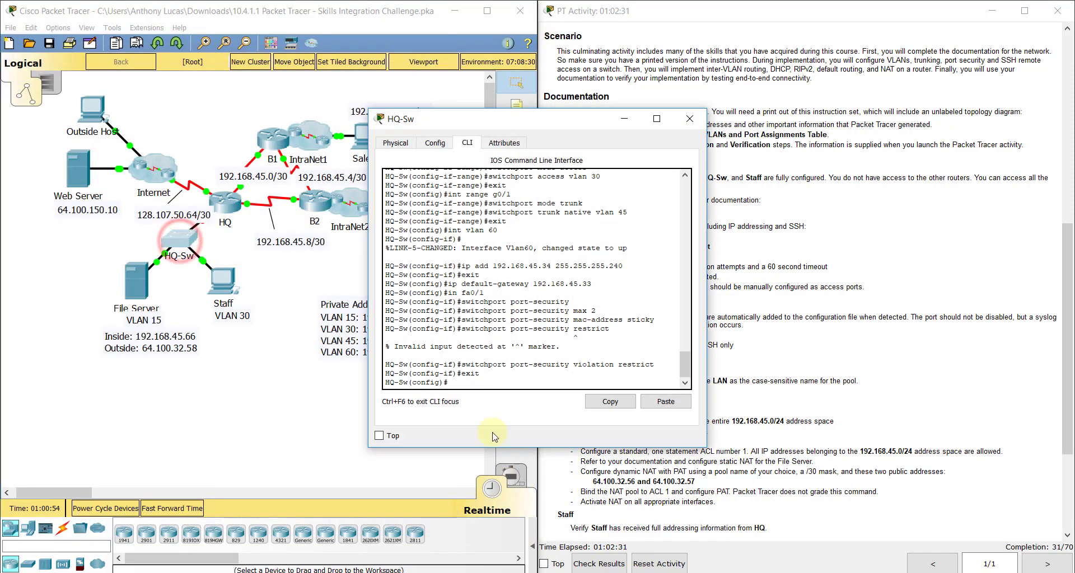
{"action": "type", "text": "int ra"}
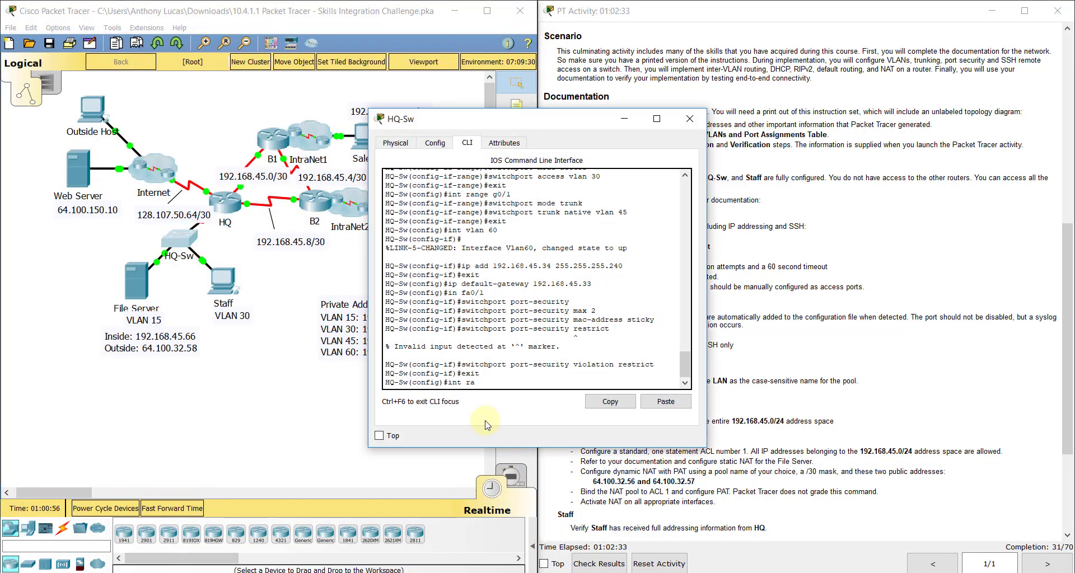
{"action": "type", "text": "nge fa0/2-10"}
{"action": "key", "text": "Return"}
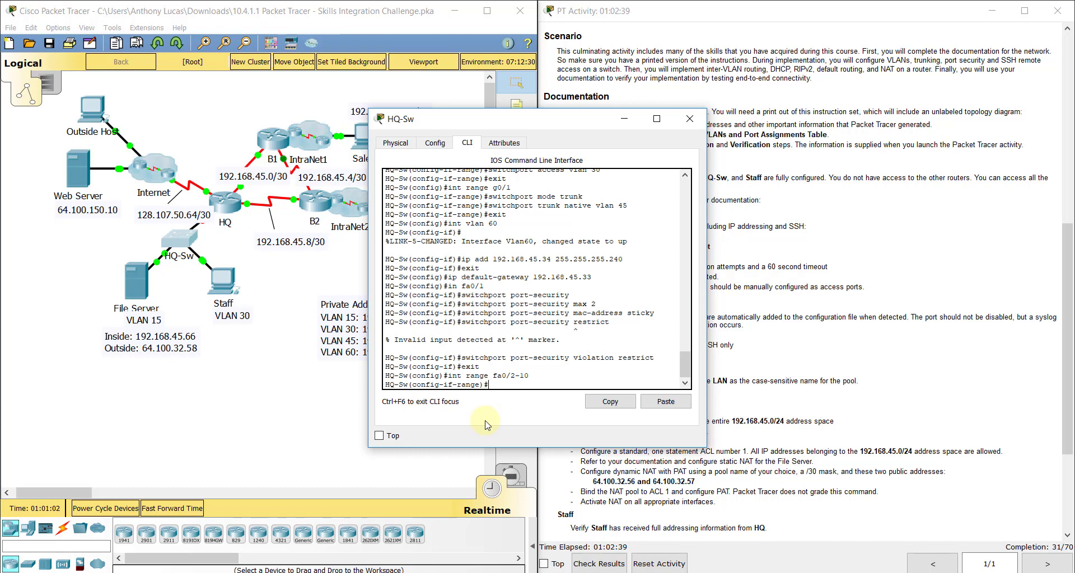
{"action": "type", "text": "shutdown"}
{"action": "key", "text": "Return"}
{"action": "key", "text": "Return"}
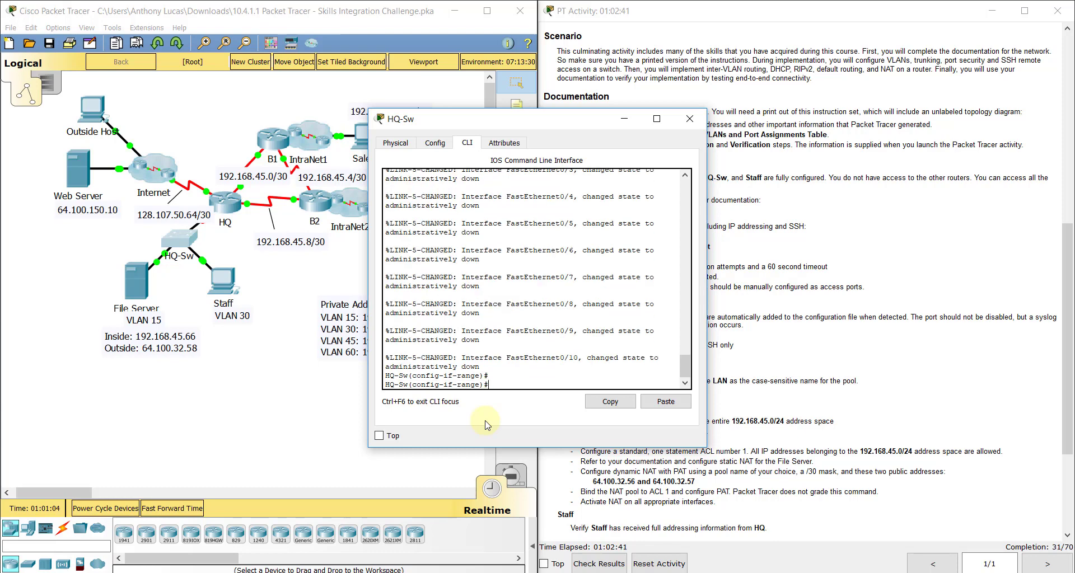
{"action": "type", "text": "e"}
{"action": "type", "text": "xit"}
{"action": "key", "text": "Return"}
Step: Shut down interface range fa0/11-24 on HQ-Sw and return to global configuration mode
{"action": "type", "text": "int r"}
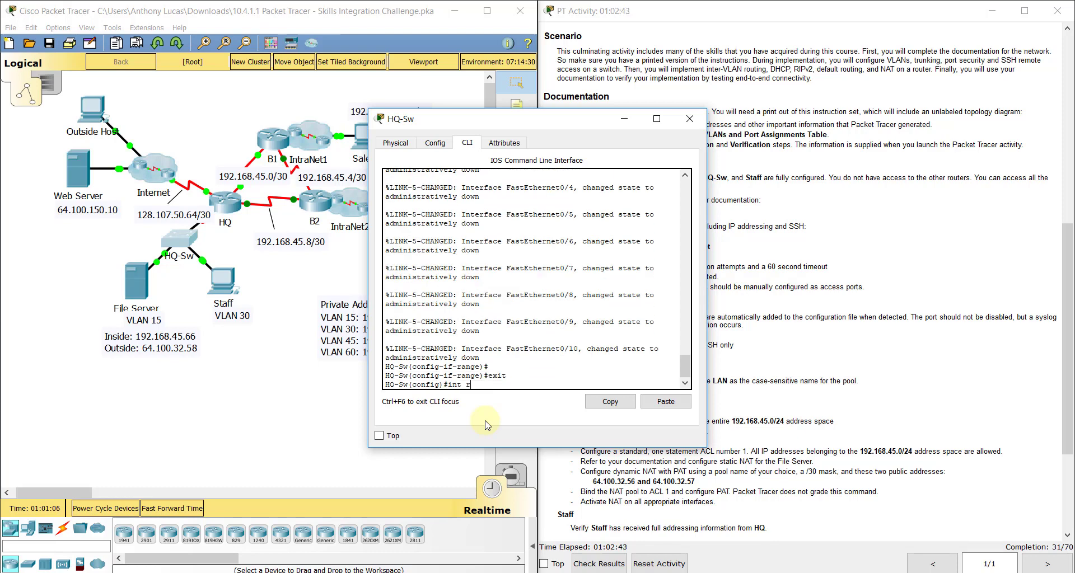
{"action": "type", "text": "ange fa0/2-1"}
{"action": "type", "text": "0"}
{"action": "key", "text": "BackSpace"}
{"action": "key", "text": "BackSpace"}
{"action": "type", "text": "11-24"}
{"action": "key", "text": "Return"}
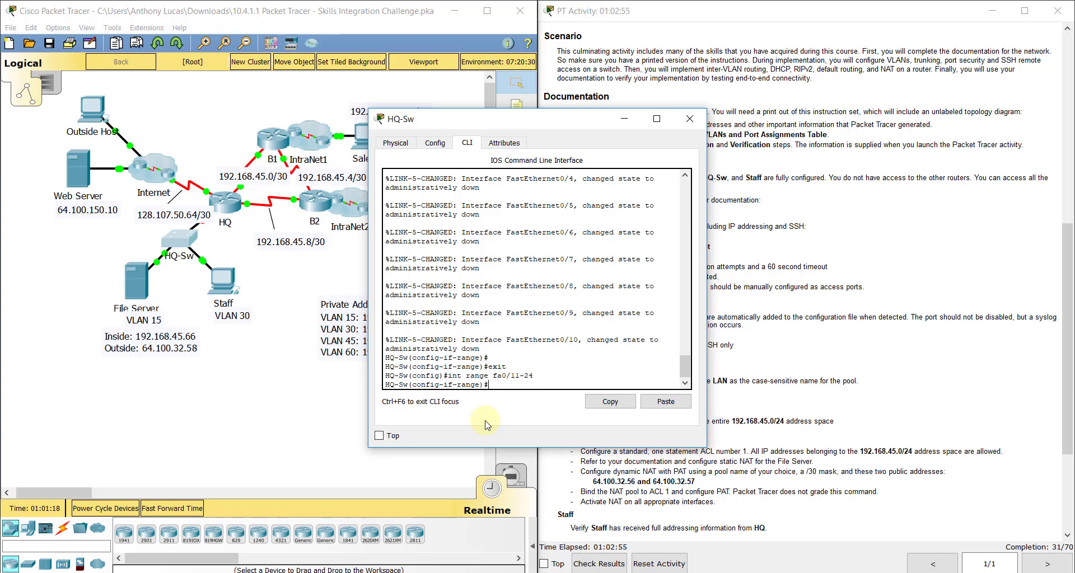
{"action": "type", "text": "shutdown"}
{"action": "key", "text": "Return"}
{"action": "type", "text": "exit"}
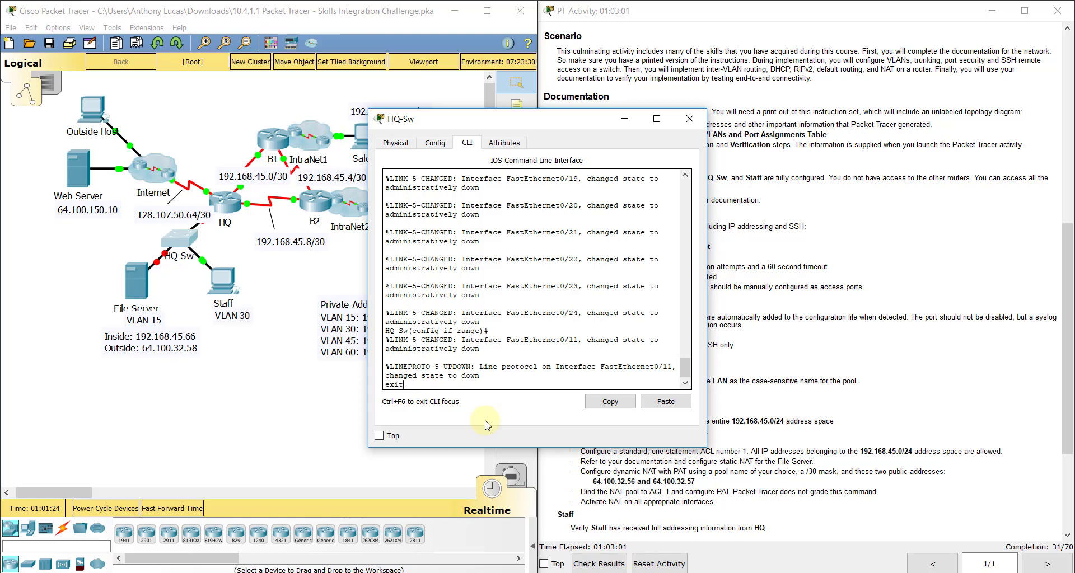
{"action": "key", "text": "Return"}
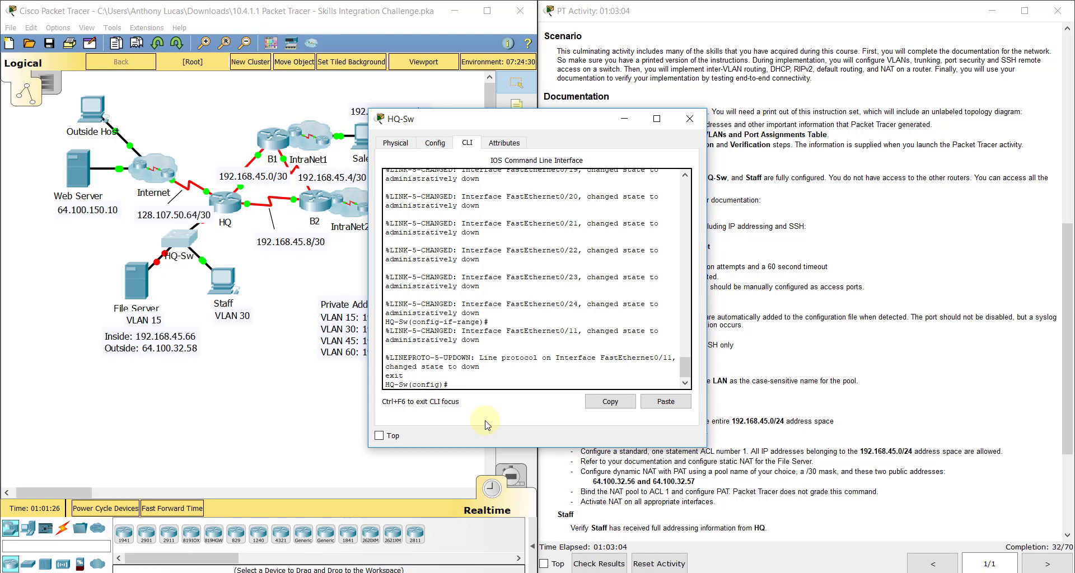
{"action": "type", "text": "int range g0"}
{"action": "key", "text": "BackSpace"}
{"action": "key", "text": "BackSpace"}
{"action": "key", "text": "BackSpace"}
{"action": "key", "text": "BackSpace"}
{"action": "key", "text": "BackSpace"}
{"action": "key", "text": "BackSpace"}
{"action": "key", "text": "BackSpace"}
{"action": "key", "text": "BackSpace"}
{"action": "key", "text": "BackSpace"}
{"action": "key", "text": "BackSpace"}
{"action": "key", "text": "BackSpace"}
{"action": "key", "text": "BackSpace"}
{"action": "key", "text": "BackSpace"}
Step: Display HQ-Sw's running configuration from configuration mode with do show ru and page through all interface entries
{"action": "type", "text": "show ru"}
{"action": "key", "text": "Return"}
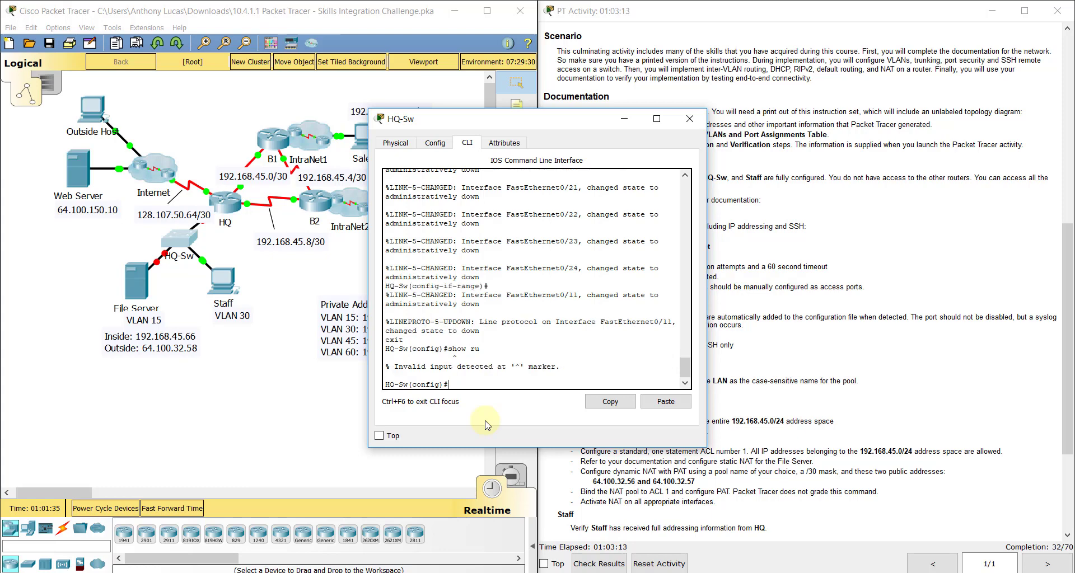
{"action": "type", "text": "do show run"}
{"action": "key", "text": "Return"}
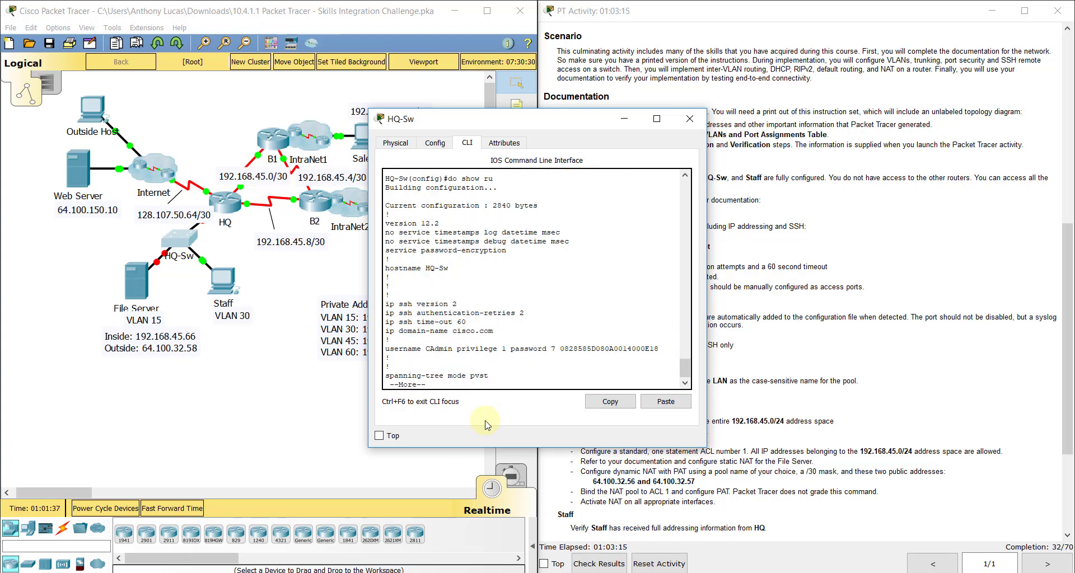
{"action": "key", "text": "space"}
{"action": "key", "text": "space"}
{"action": "key", "text": "space"}
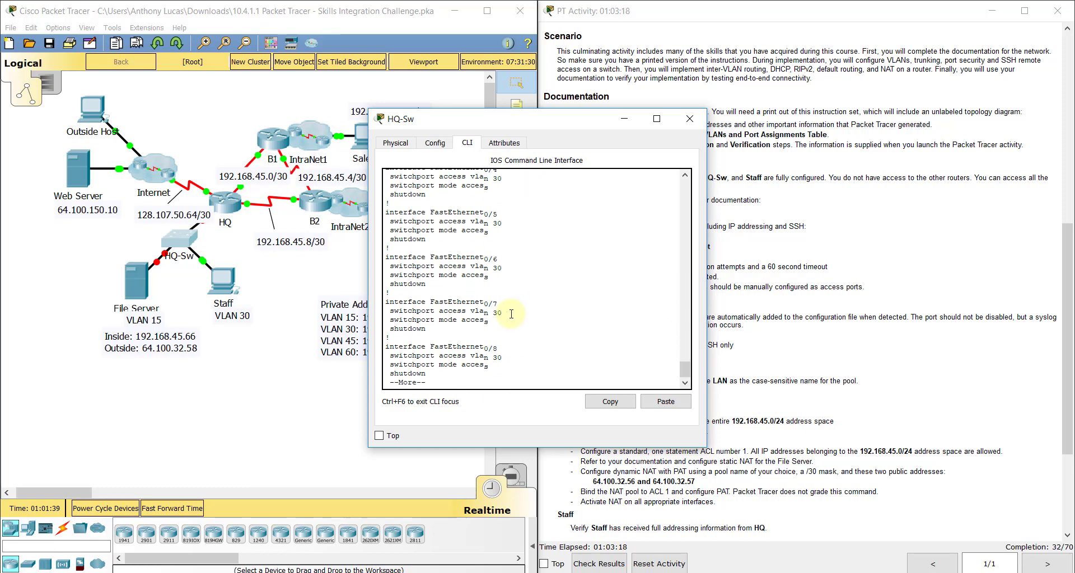
{"action": "key", "text": "space"}
{"action": "key", "text": "space"}
{"action": "key", "text": "space"}
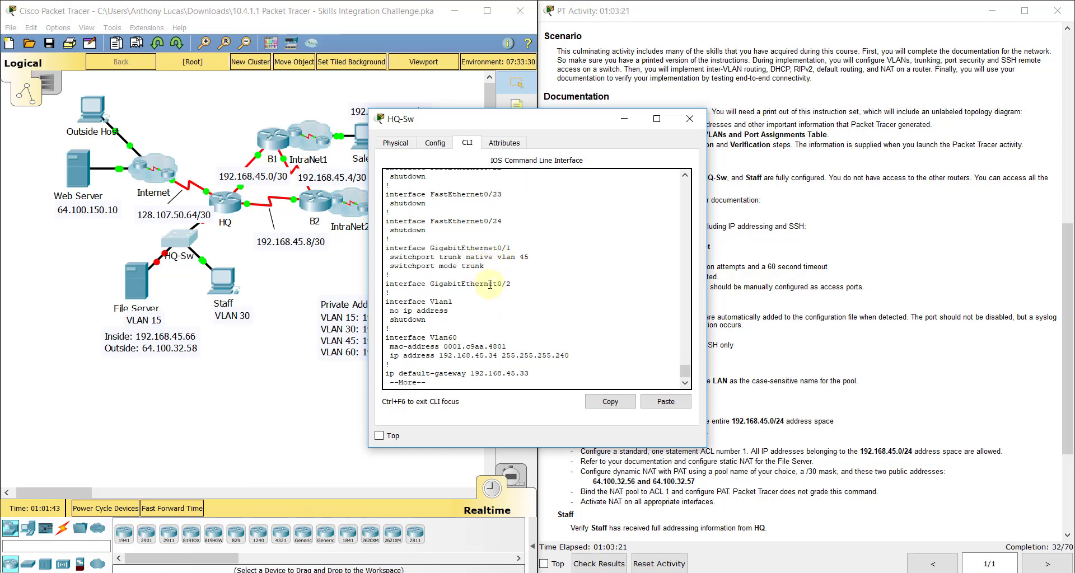
{"action": "key", "text": "space"}
Step: Shut down interface g0/2 on HQ-Sw and return to global configuration mode
{"action": "type", "text": "int g"}
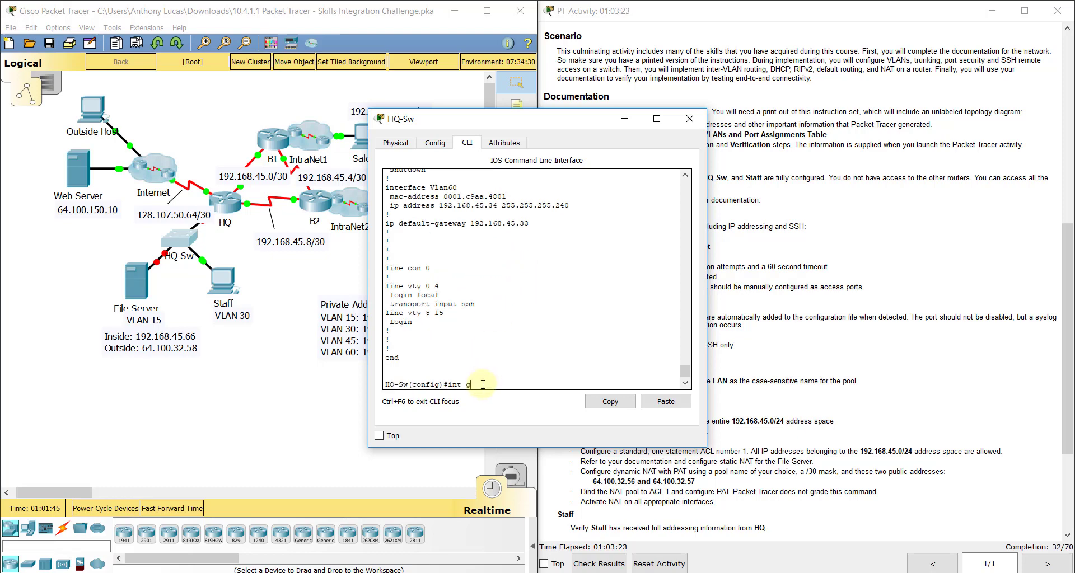
{"action": "type", "text": "0/2"}
{"action": "key", "text": "Return"}
{"action": "type", "text": "shutdown"}
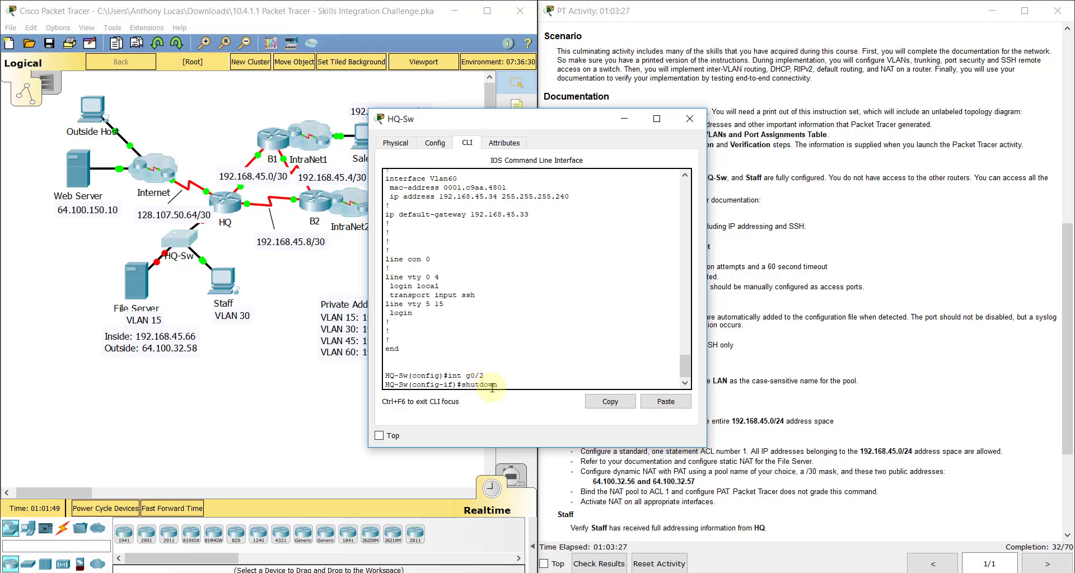
{"action": "key", "text": "Return"}
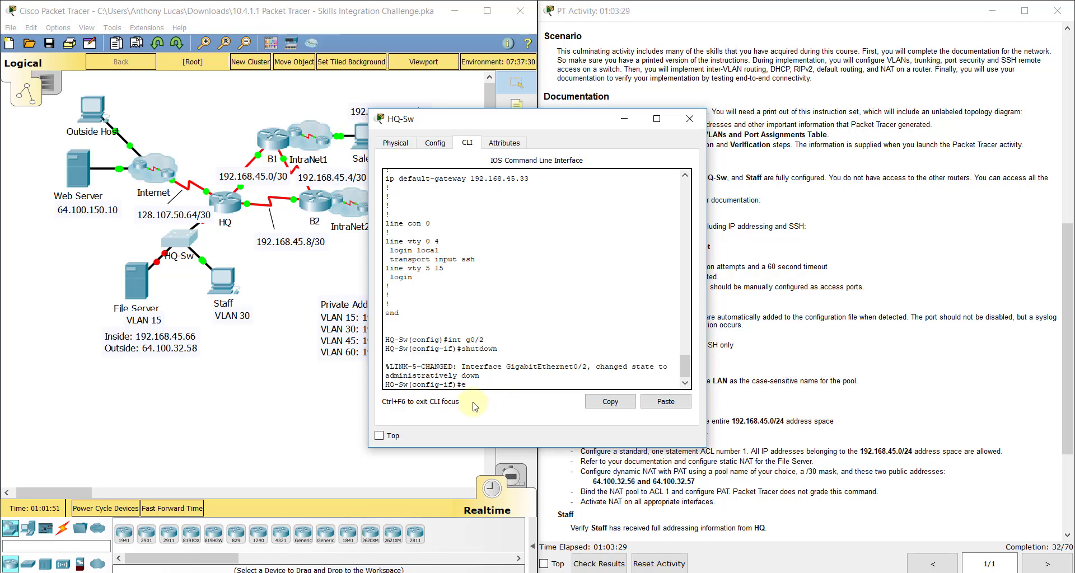
{"action": "type", "text": "exit"}
{"action": "key", "text": "Return"}
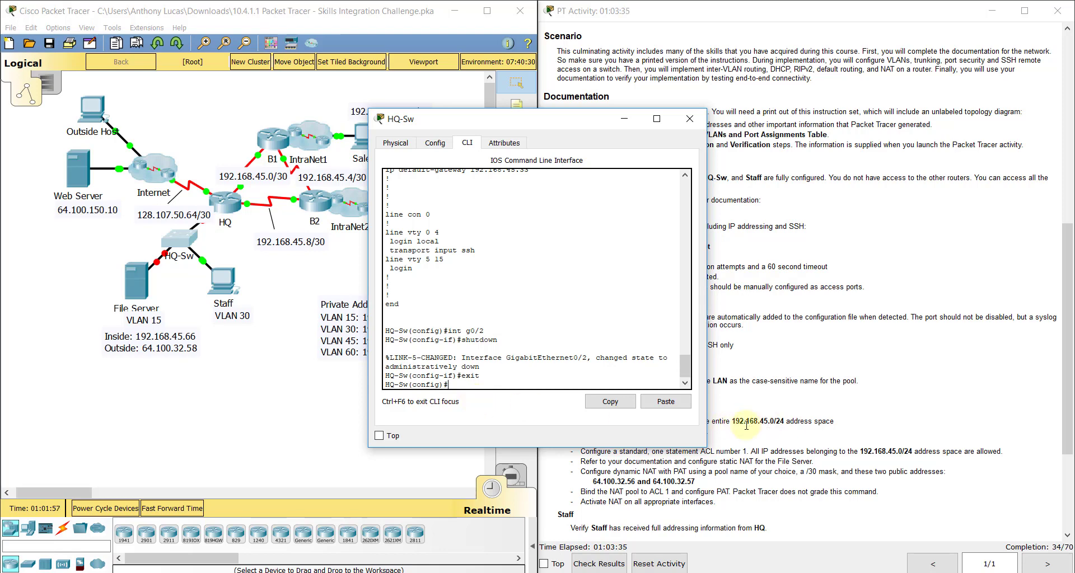
Step: Display HQ-Sw's running configuration again and check the port security on fa0/1 and the shutdown state of every interface
{"action": "type", "text": "do show ru"}
{"action": "key", "text": "Return"}
{"action": "key", "text": "space"}
{"action": "key", "text": "space"}
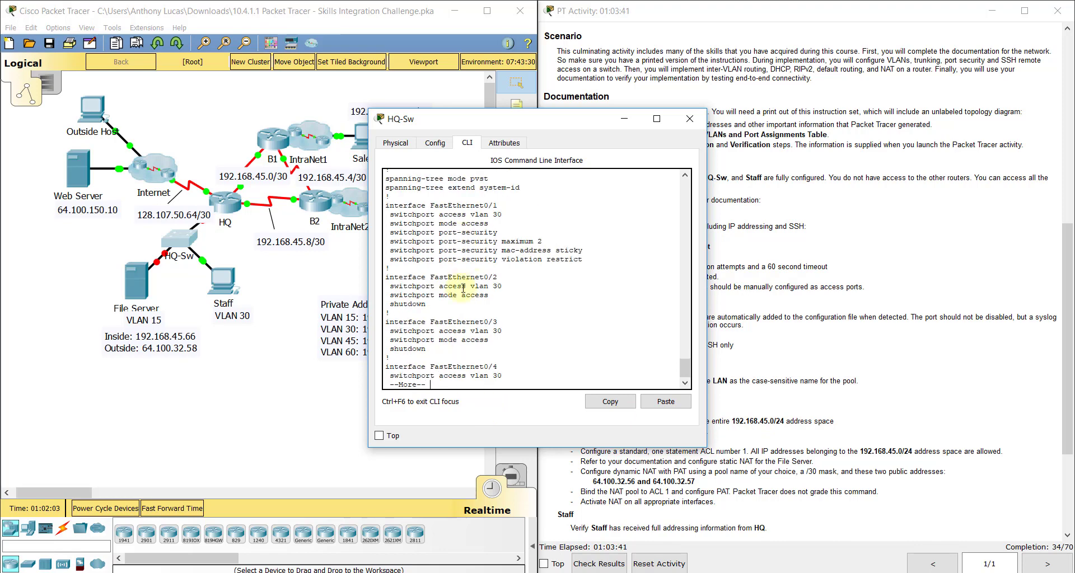
{"action": "scroll", "coordinate": [463, 288], "scroll_direction": "up", "scroll_amount": 6}
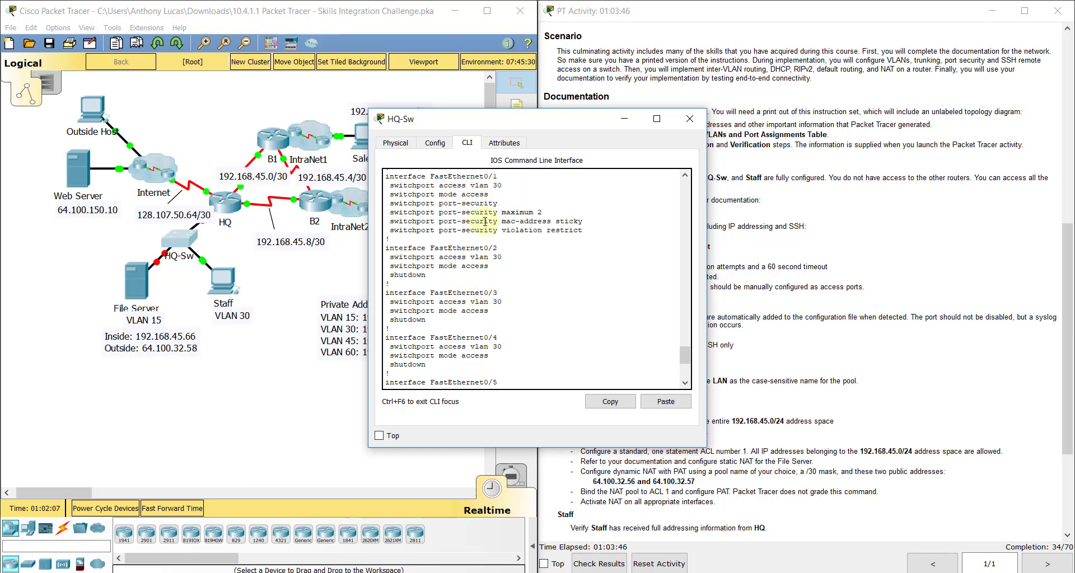
{"action": "scroll", "coordinate": [470, 277], "scroll_direction": "down", "scroll_amount": 6}
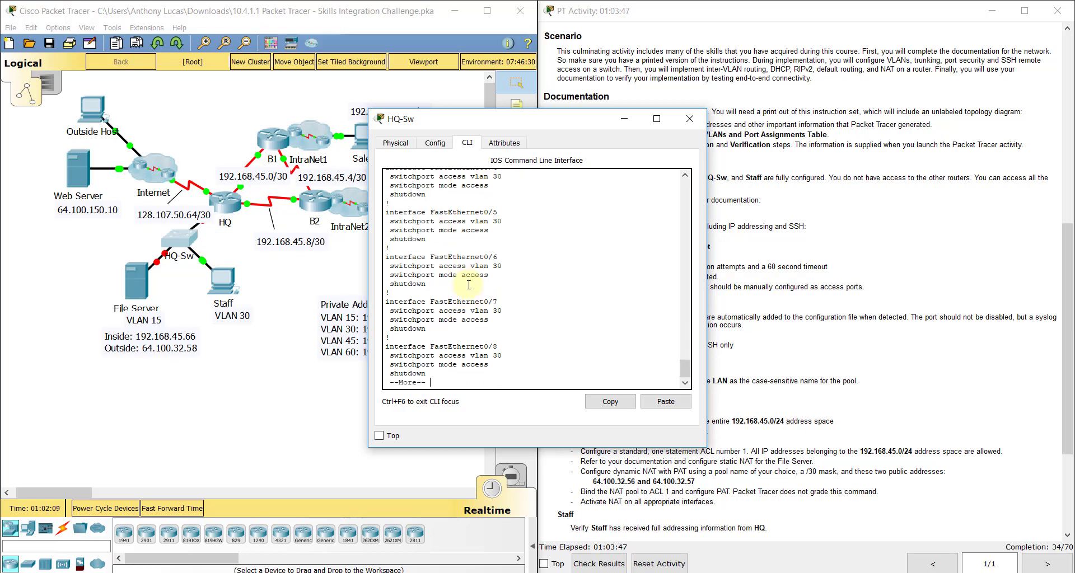
{"action": "key", "text": "space"}
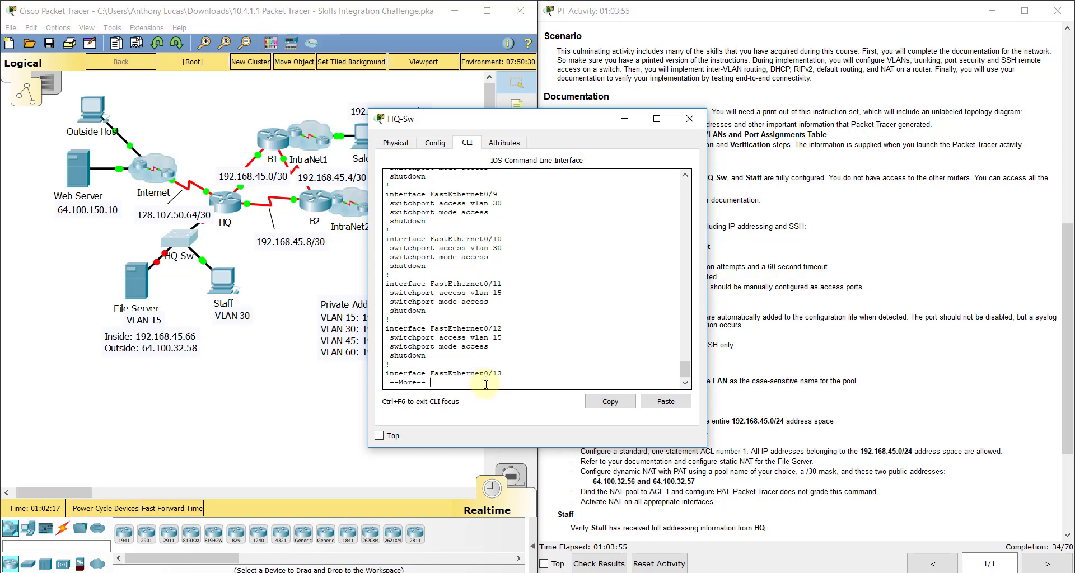
{"action": "key", "text": "space"}
{"action": "key", "text": "space"}
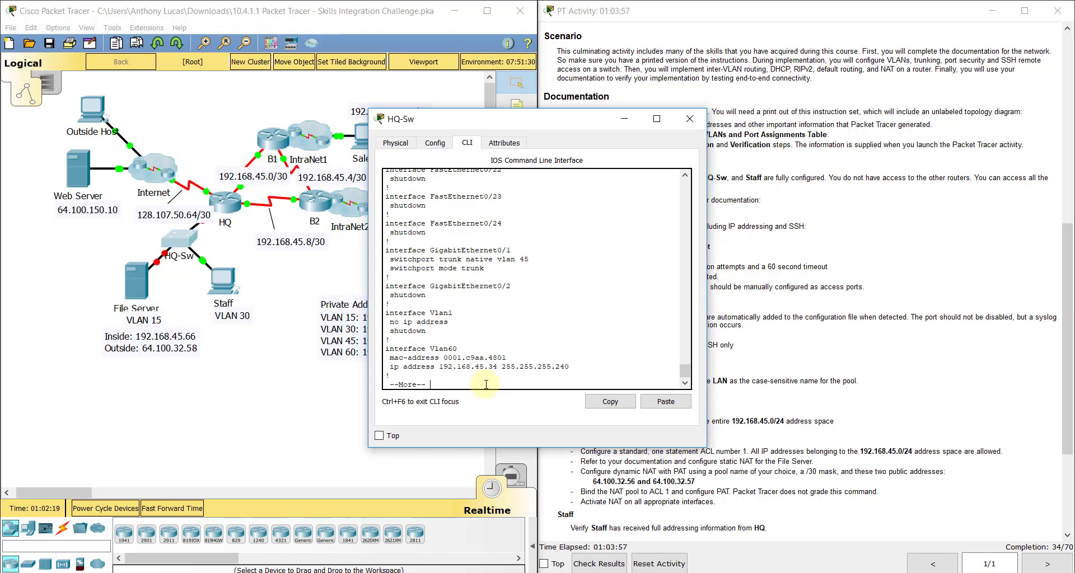
{"action": "key", "text": "space"}
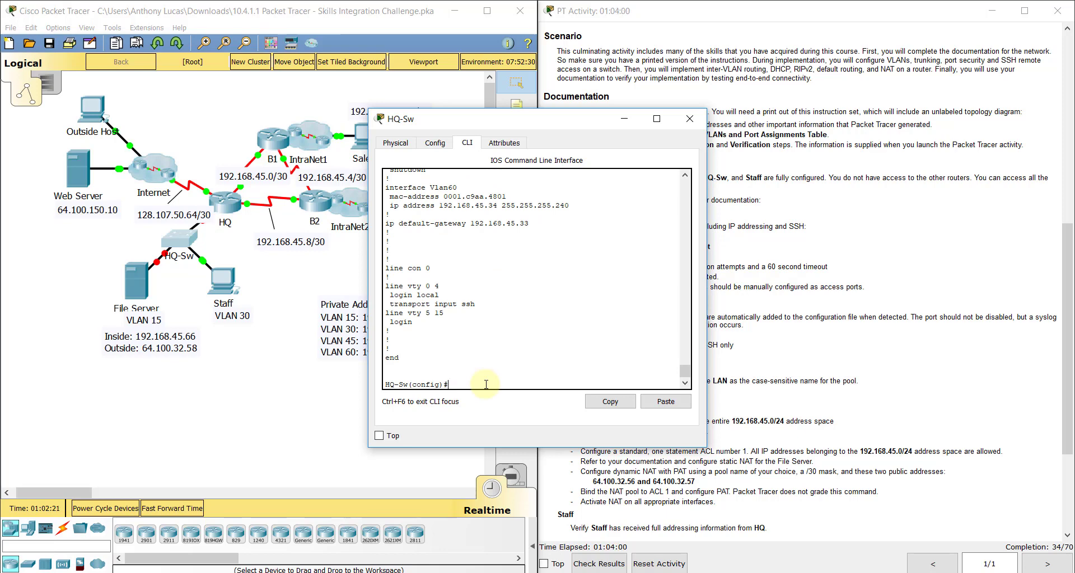
Step: Re-enable interface fa0/11 on HQ-Sw with no shut and return to global configuration mode
{"action": "type", "text": "int fa0/11"}
{"action": "key", "text": "Return"}
{"action": "type", "text": "no shut"}
{"action": "key", "text": "Return"}
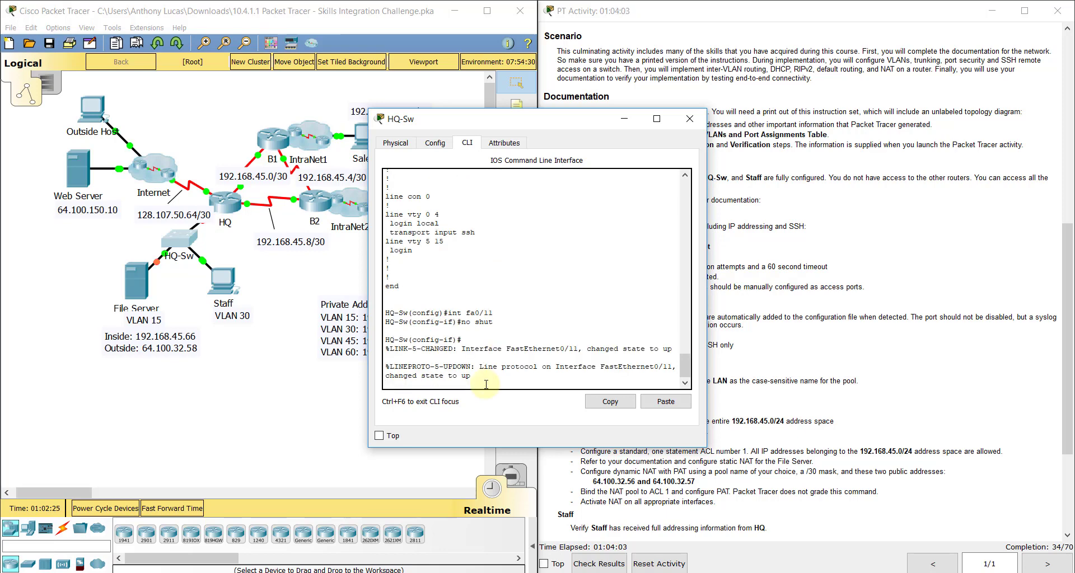
{"action": "key", "text": "Return"}
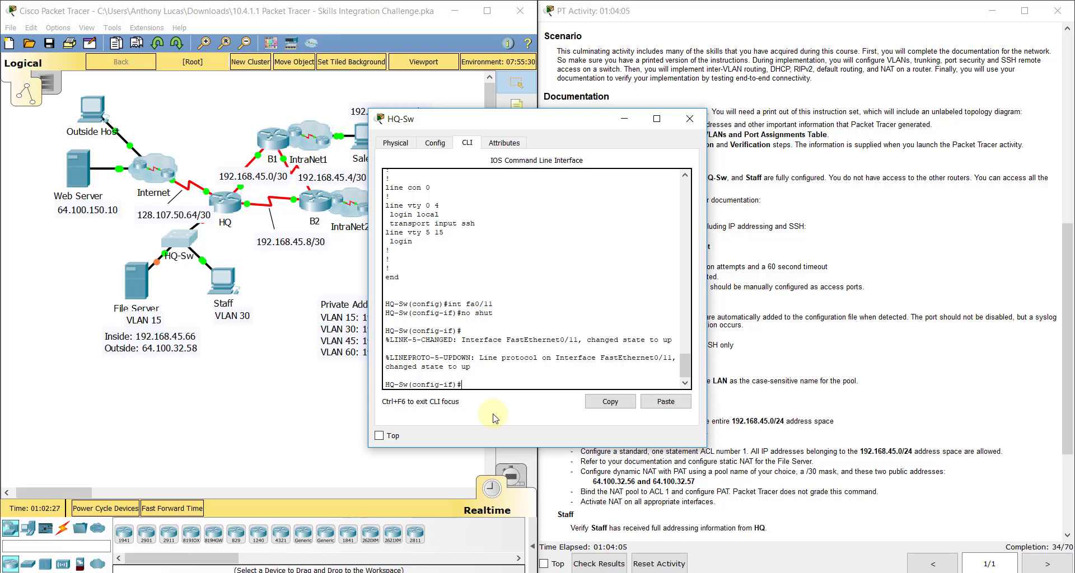
{"action": "type", "text": "exit"}
{"action": "key", "text": "Return"}
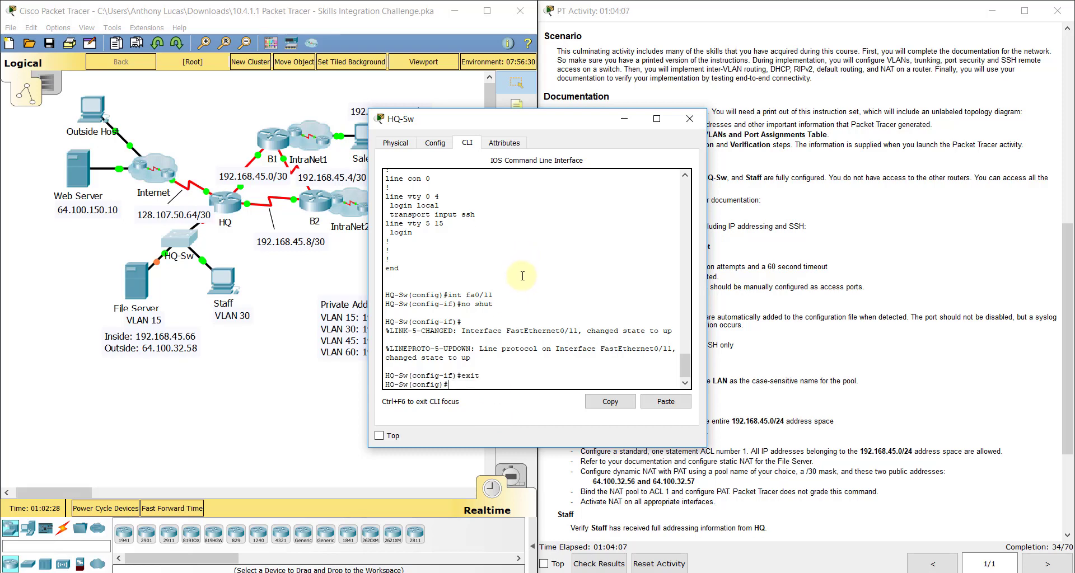
Step: Review the interface entries in HQ-Sw's running configuration against the port security and VTY line requirements in the activity instructions
{"action": "scroll", "coordinate": [522, 275], "scroll_direction": "up", "scroll_amount": 20}
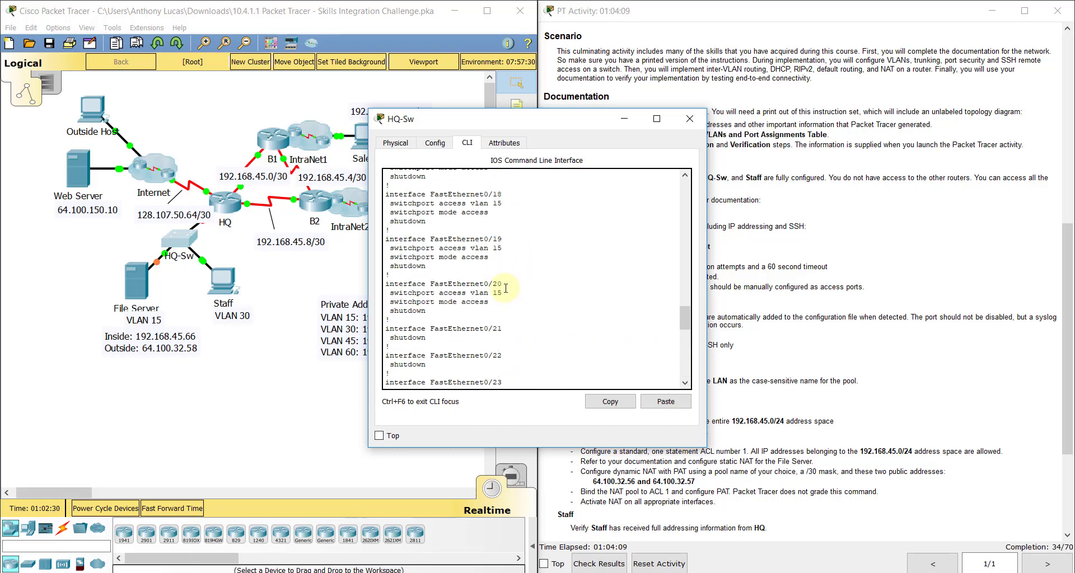
{"action": "scroll", "coordinate": [506, 288], "scroll_direction": "down", "scroll_amount": 6}
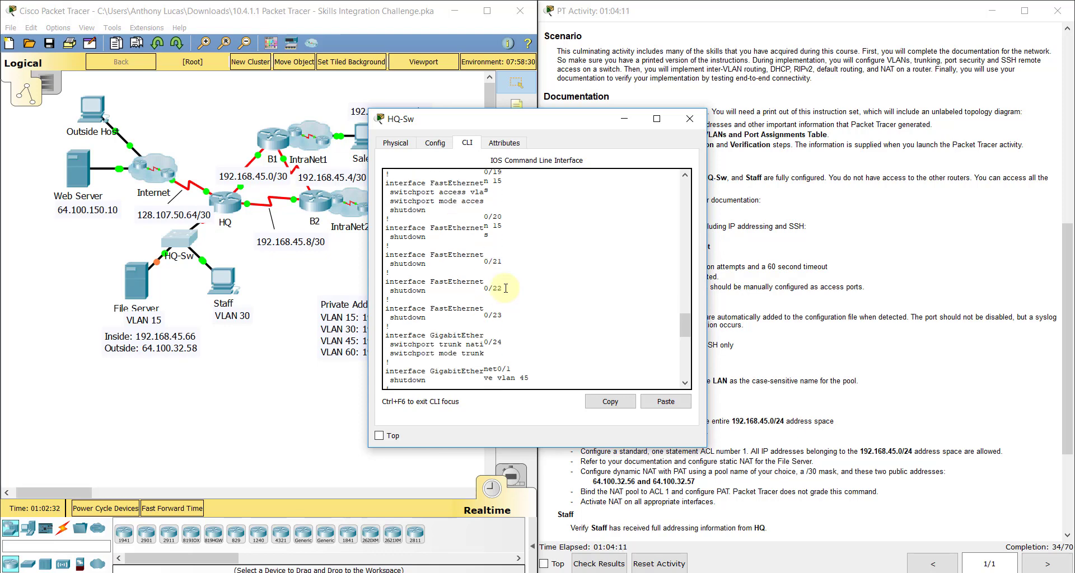
{"action": "scroll", "coordinate": [506, 289], "scroll_direction": "up", "scroll_amount": 15}
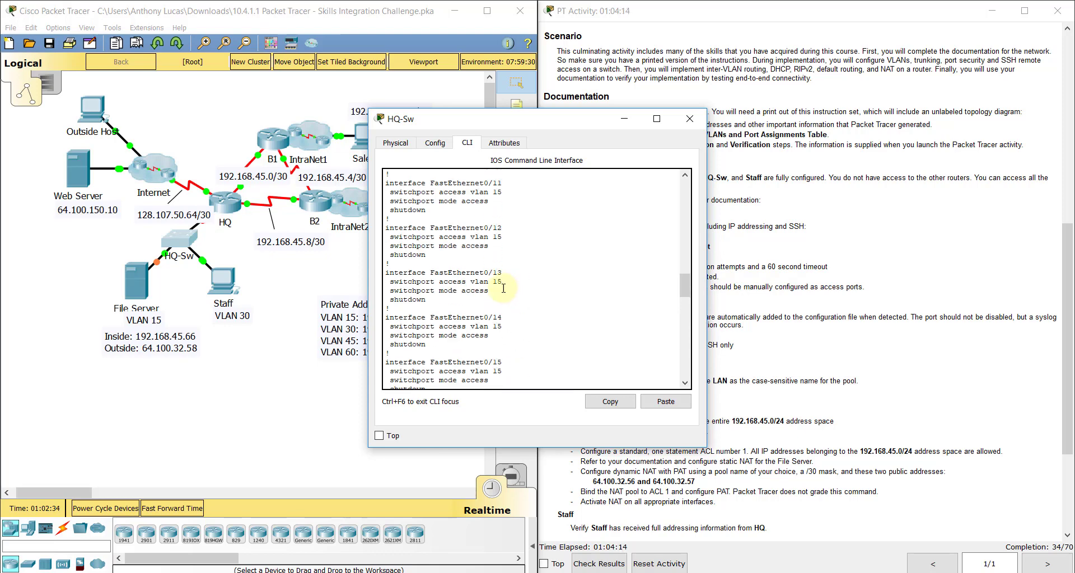
{"action": "scroll", "coordinate": [503, 289], "scroll_direction": "up", "scroll_amount": 13}
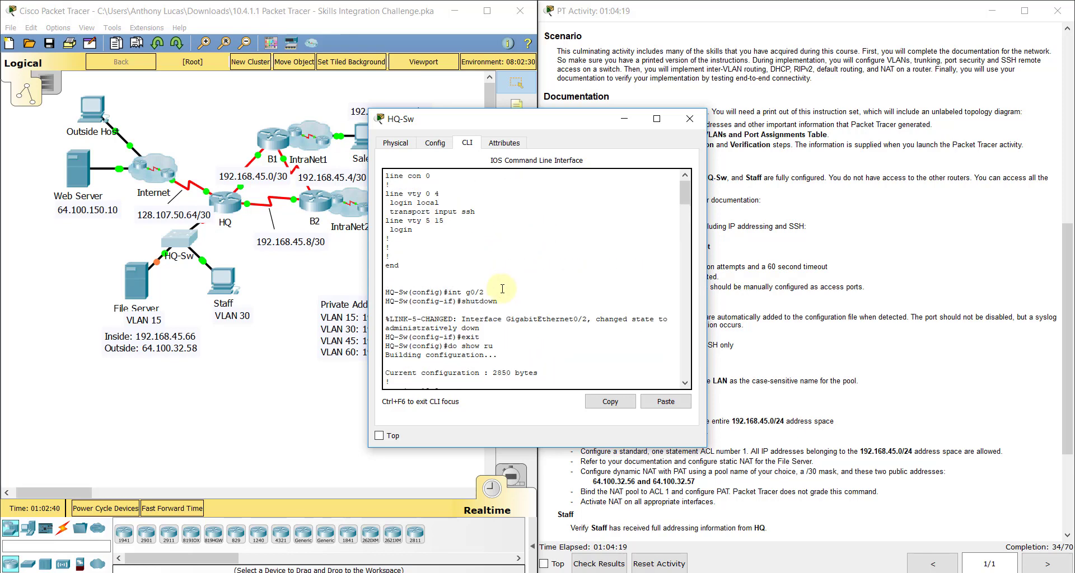
{"action": "left_click_drag", "start_coordinate": [683, 196], "coordinate": [694, 399]}
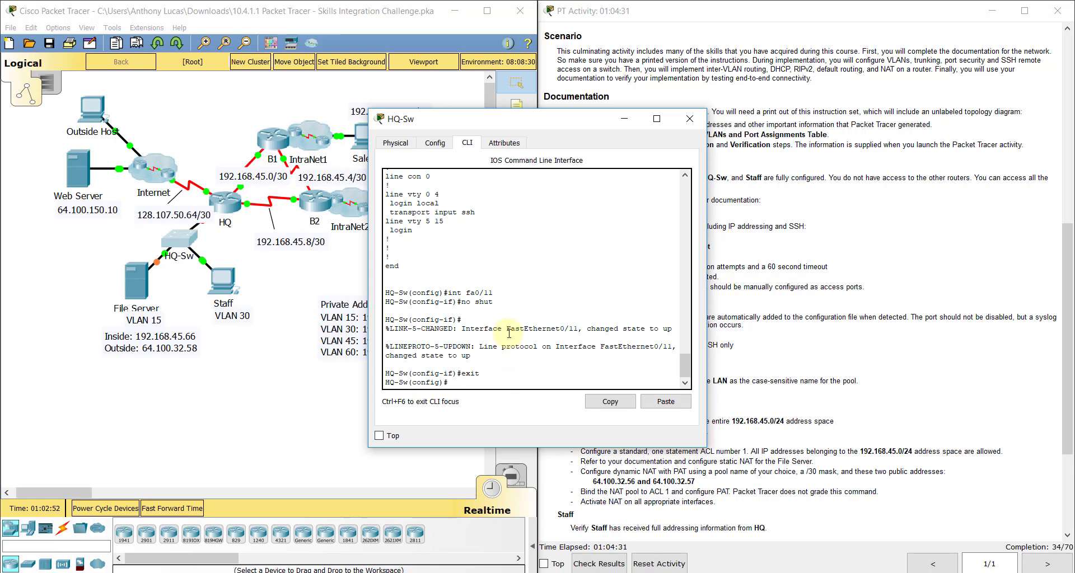
{"action": "left_click", "coordinate": [733, 329]}
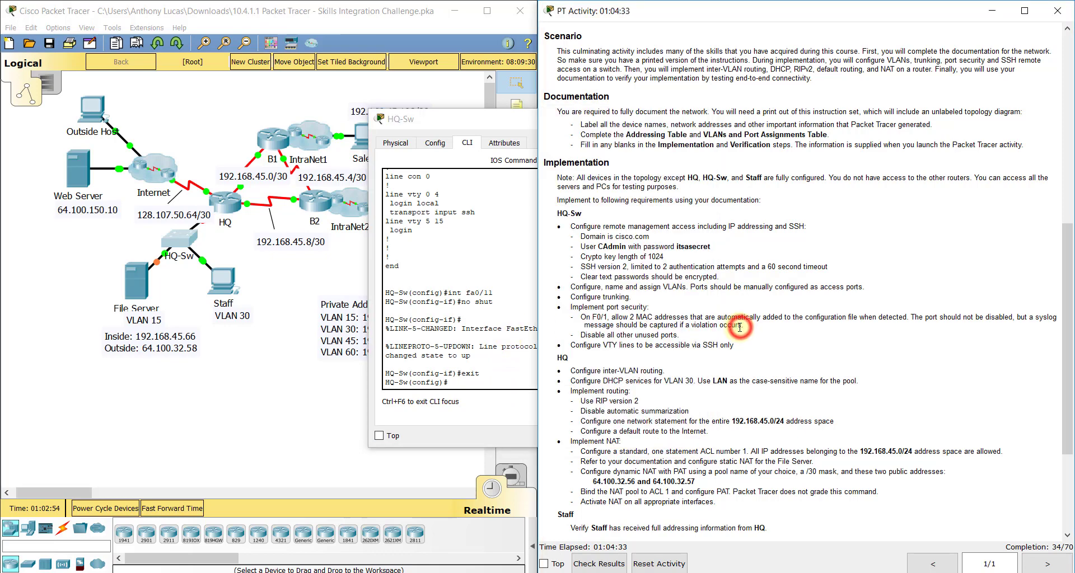
{"action": "left_click_drag", "start_coordinate": [567, 346], "coordinate": [746, 345]}
{"action": "left_click", "coordinate": [746, 346]}
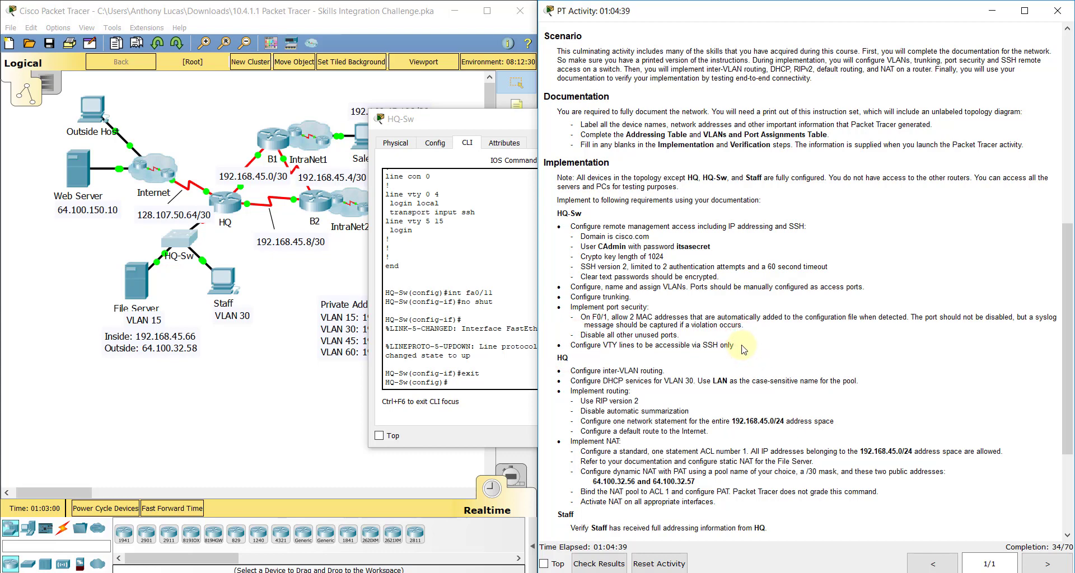
Step: Check the activity results, review the assessment items for HQ-Sw and Staff, and close the results
{"action": "left_click", "coordinate": [585, 564]}
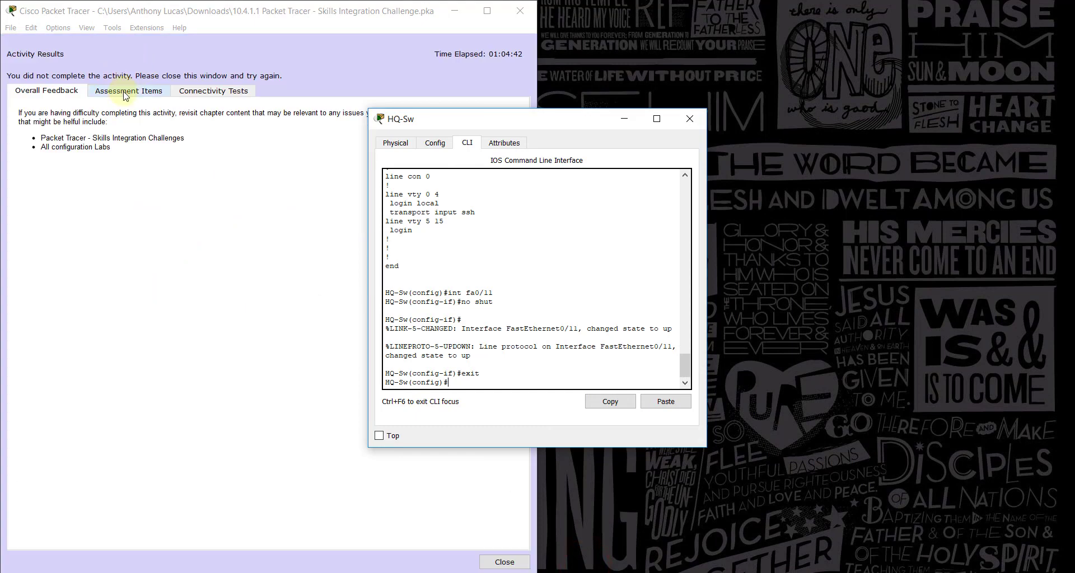
{"action": "left_click", "coordinate": [124, 92]}
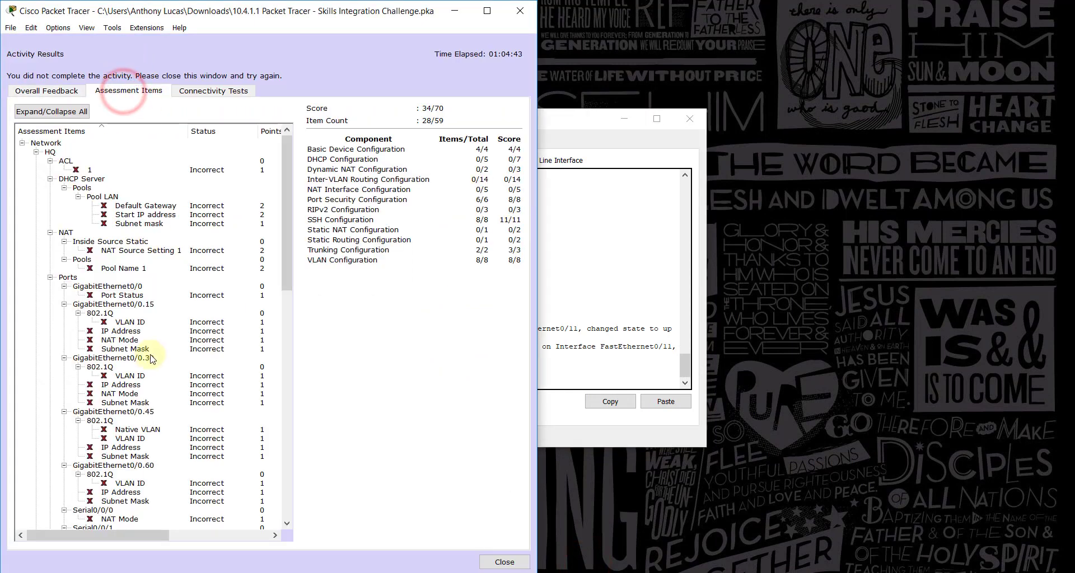
{"action": "scroll", "coordinate": [143, 353], "scroll_direction": "down", "scroll_amount": 18}
{"action": "scroll", "coordinate": [143, 353], "scroll_direction": "down", "scroll_amount": 3}
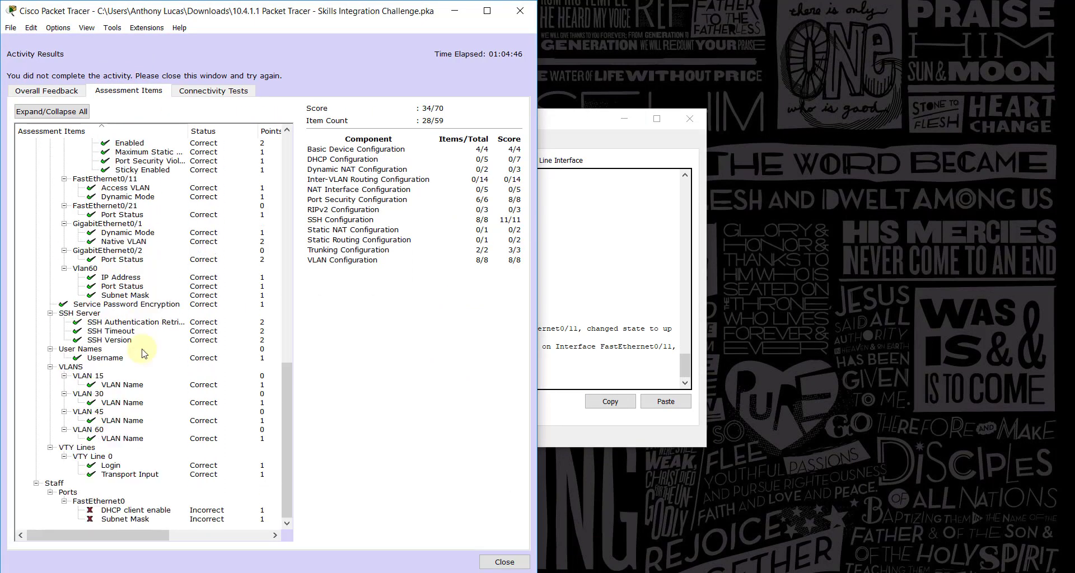
{"action": "scroll", "coordinate": [143, 353], "scroll_direction": "up", "scroll_amount": 5}
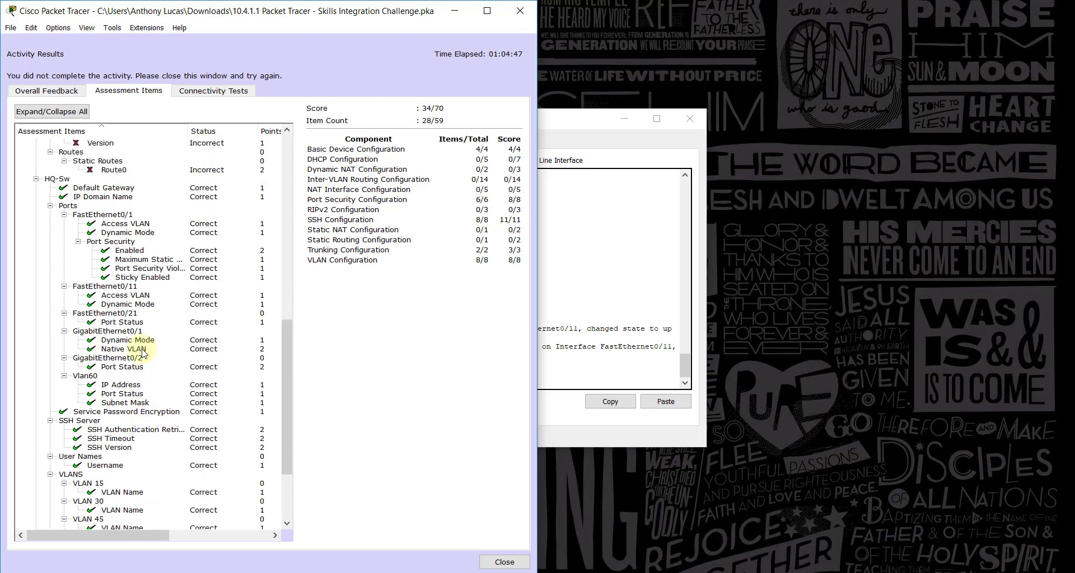
{"action": "scroll", "coordinate": [90, 370], "scroll_direction": "down", "scroll_amount": 5}
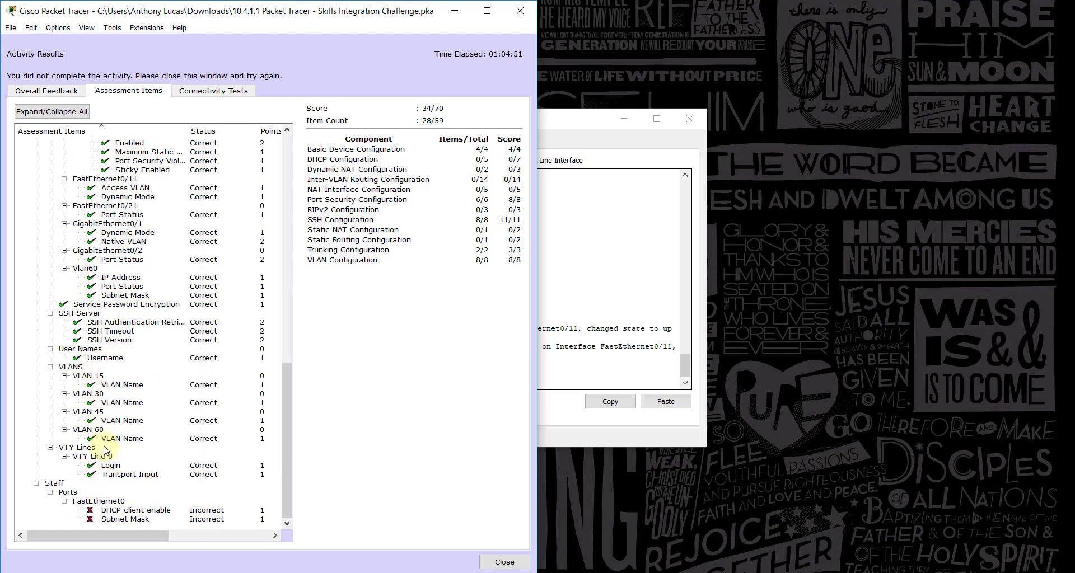
{"action": "scroll", "coordinate": [104, 448], "scroll_direction": "up", "scroll_amount": 20}
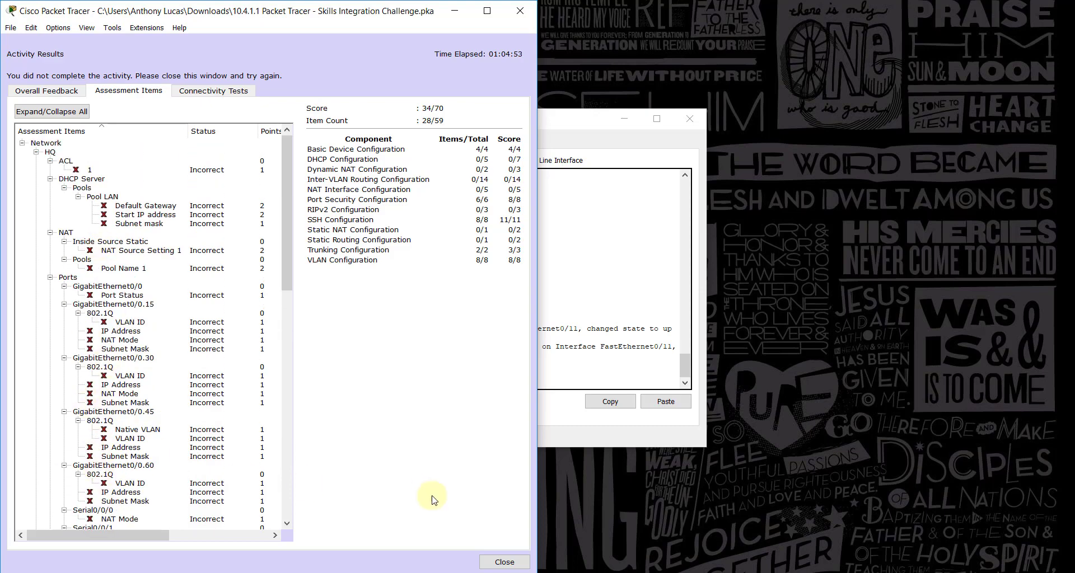
{"action": "left_click", "coordinate": [504, 562]}
{"action": "left_click_drag", "start_coordinate": [995, 202], "coordinate": [1074, 198]}
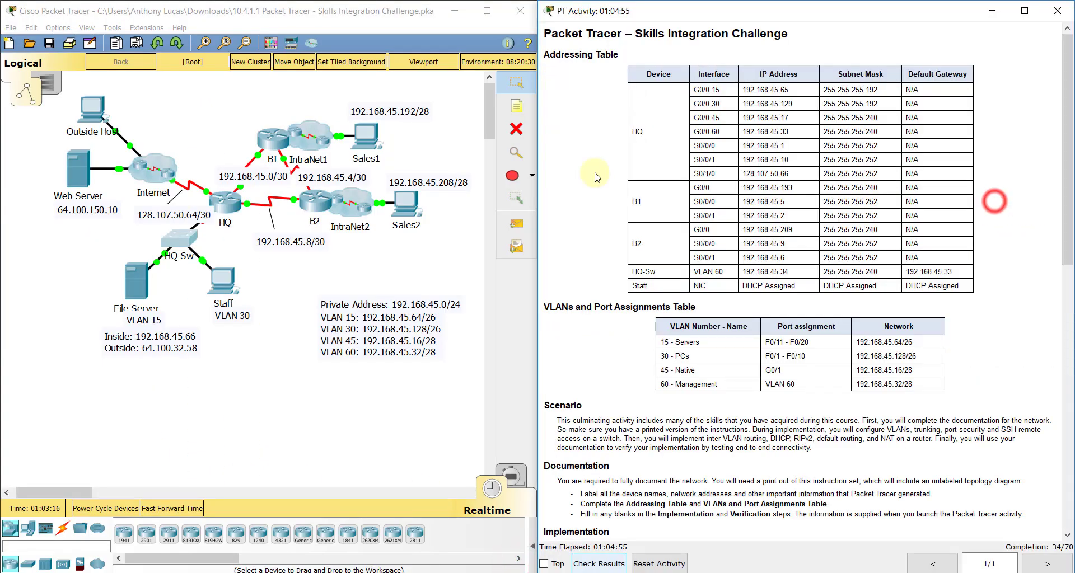
Step: Open the HQ router's command line in a widened window and enter global configuration mode
{"action": "left_click", "coordinate": [238, 203]}
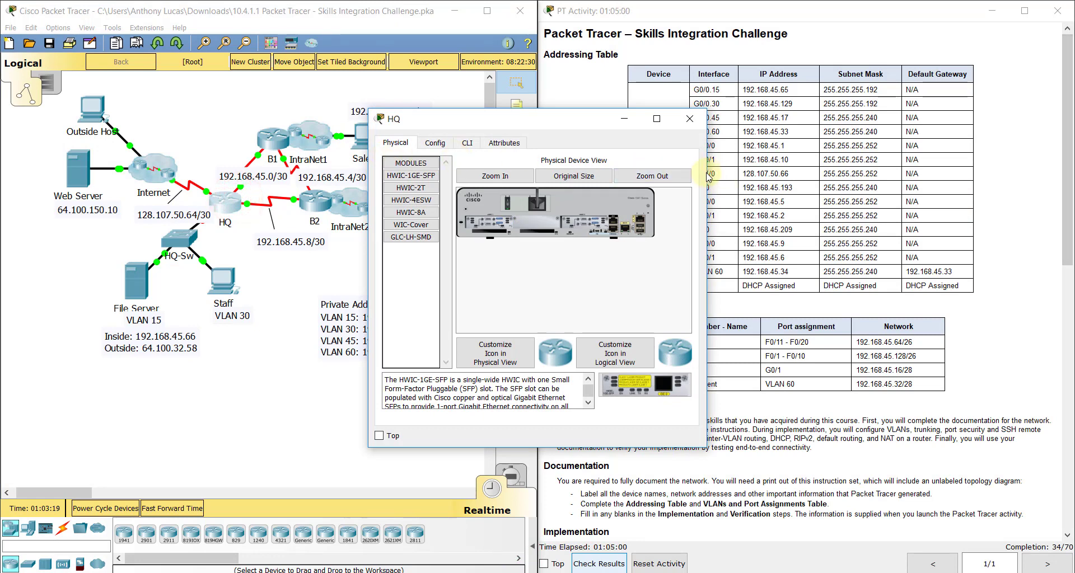
{"action": "left_click_drag", "start_coordinate": [703, 171], "coordinate": [815, 171]}
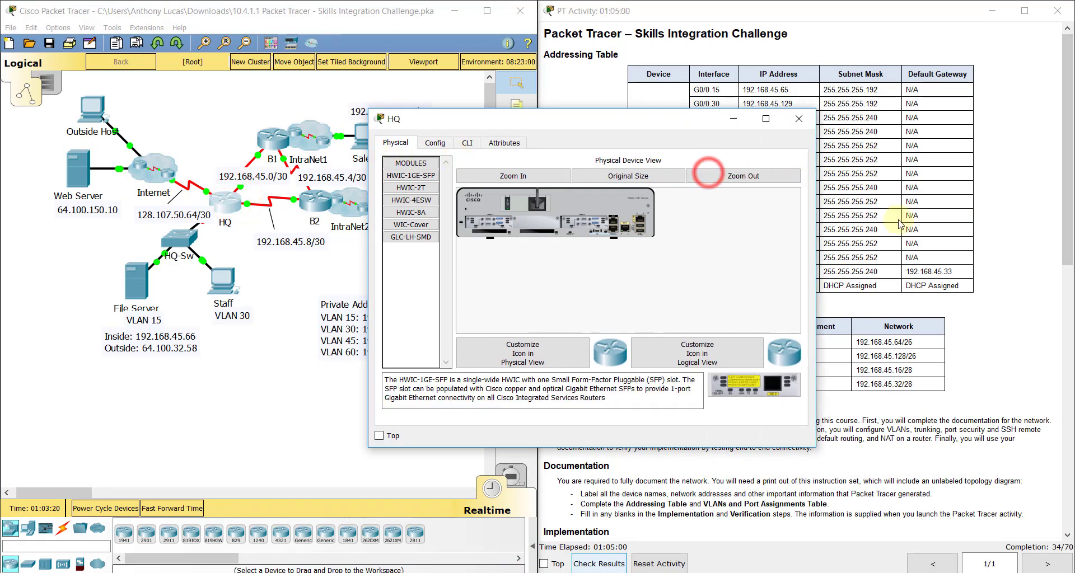
{"action": "left_click", "coordinate": [468, 145]}
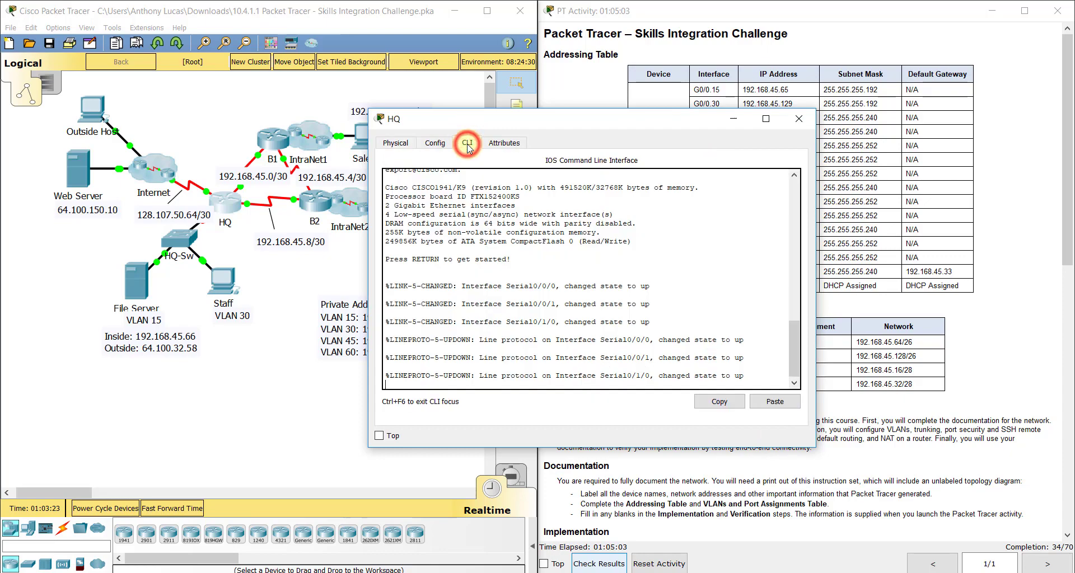
{"action": "key", "text": "Return"}
{"action": "type", "text": "en"}
{"action": "key", "text": "Return"}
{"action": "type", "text": "config t"}
{"action": "key", "text": "Return"}
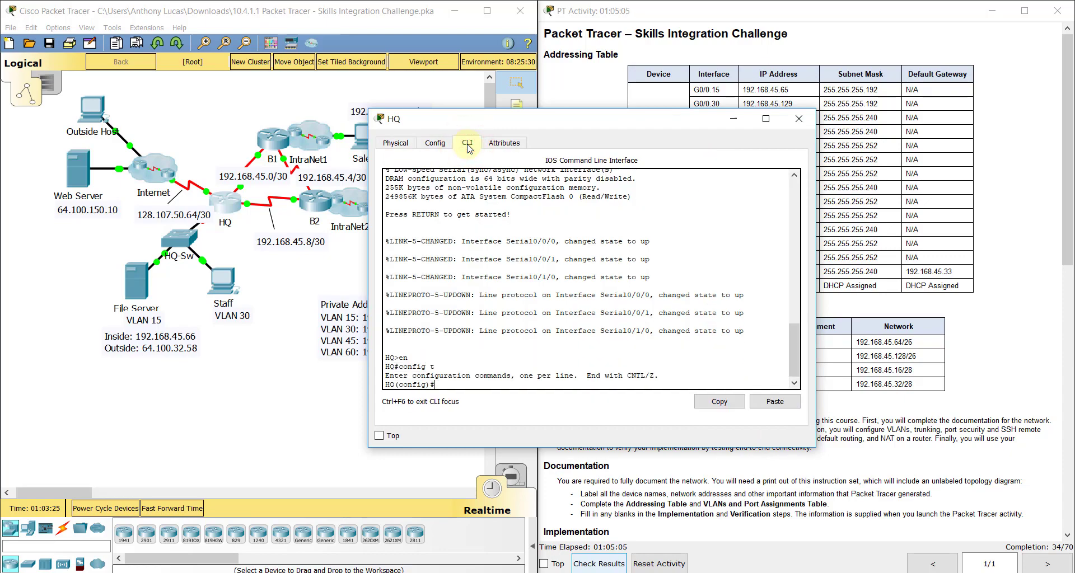
Step: Review the HQ implementation requirements and the HQ interfaces in the Addressing Table, keeping the HQ command line beside the instructions
{"action": "left_click", "coordinate": [853, 258]}
{"action": "scroll", "coordinate": [853, 258], "scroll_direction": "down", "scroll_amount": 3}
{"action": "scroll", "coordinate": [853, 258], "scroll_direction": "down", "scroll_amount": 6}
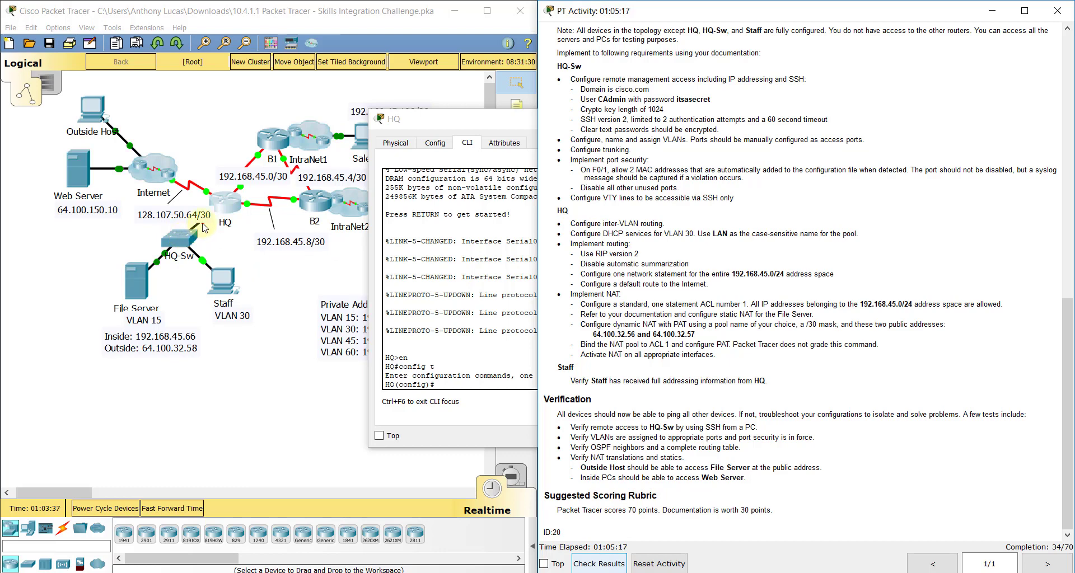
{"action": "left_click", "coordinate": [444, 384]}
{"action": "left_click_drag", "start_coordinate": [544, 120], "coordinate": [264, 106]}
{"action": "left_click", "coordinate": [787, 99]}
{"action": "scroll", "coordinate": [787, 100], "scroll_direction": "up", "scroll_amount": 10}
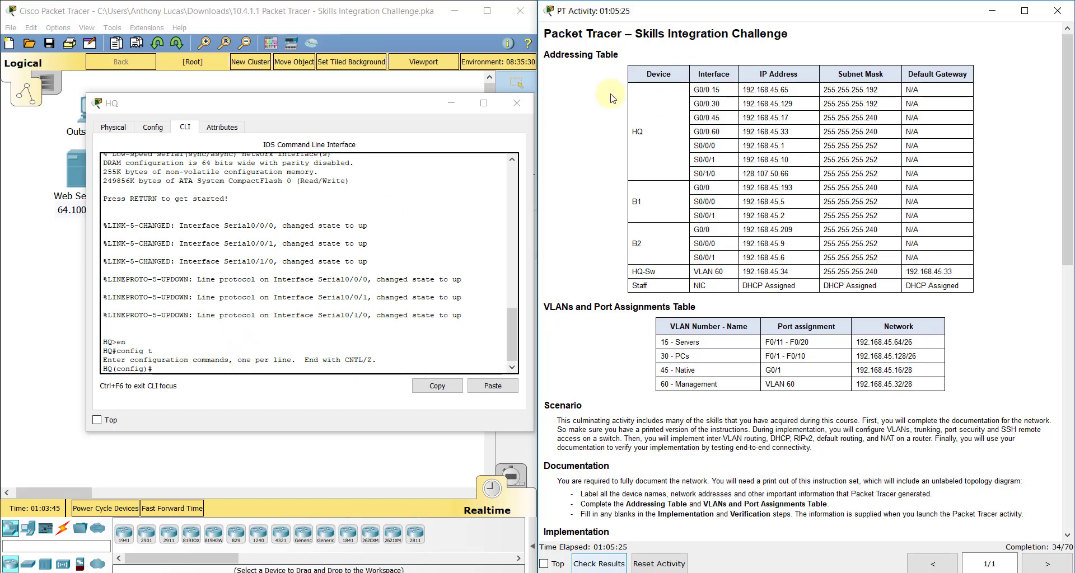
{"action": "left_click_drag", "start_coordinate": [697, 85], "coordinate": [711, 85]}
{"action": "left_click", "coordinate": [400, 361]}
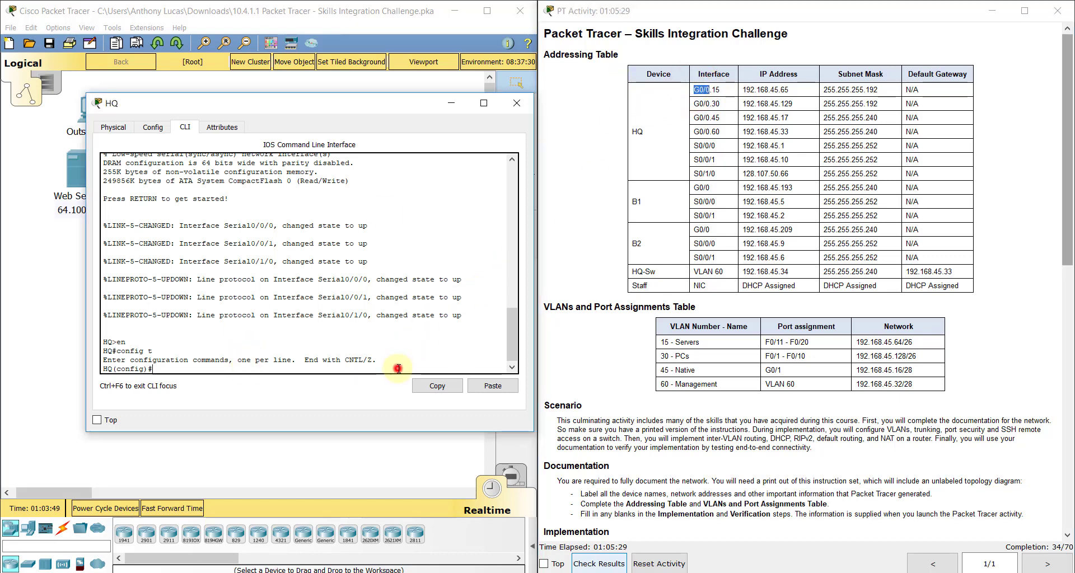
{"action": "left_click", "coordinate": [287, 403]}
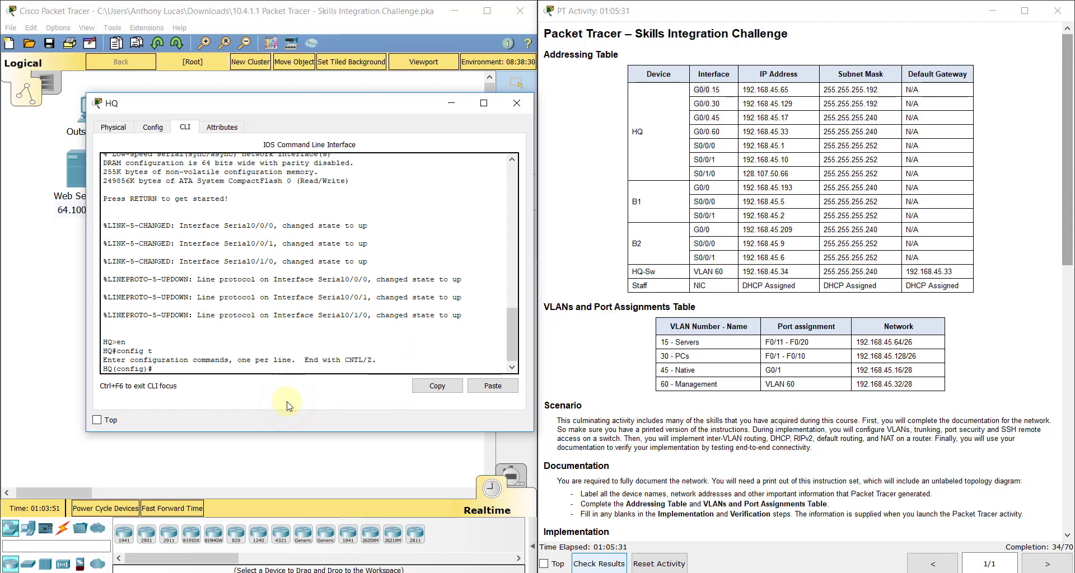
Step: Enable interface g0/0 on HQ with no shut and return to global configuration mode
{"action": "left_click", "coordinate": [298, 365]}
{"action": "type", "text": "int g0/0"}
{"action": "key", "text": "Return"}
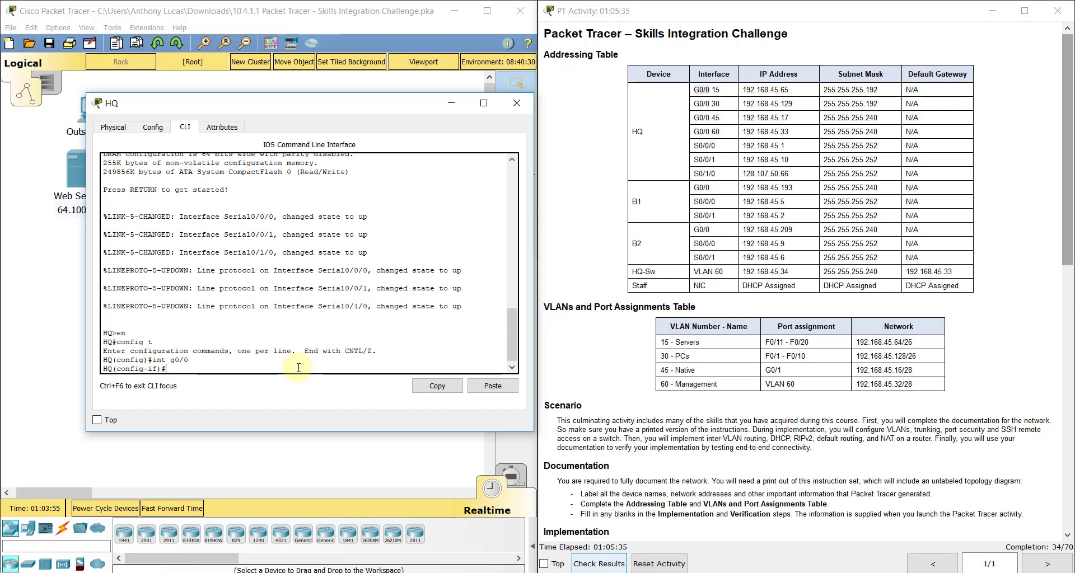
{"action": "type", "text": "no shut"}
{"action": "key", "text": "Return"}
{"action": "type", "text": "exit"}
{"action": "key", "text": "Return"}
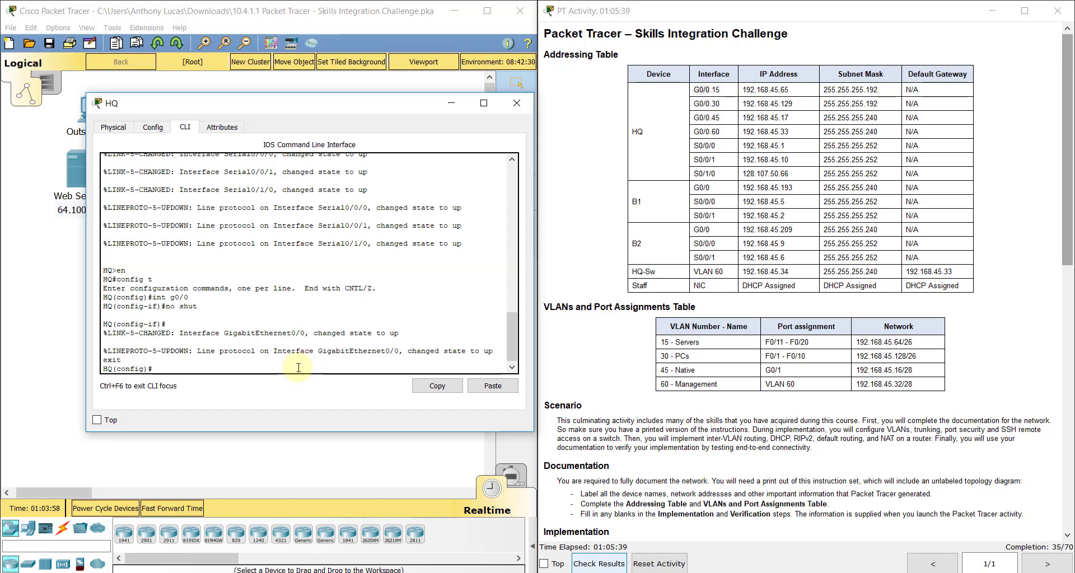
Step: Create subinterface g0/0.15 on HQ as listed in the Addressing Table
{"action": "left_click", "coordinate": [722, 91]}
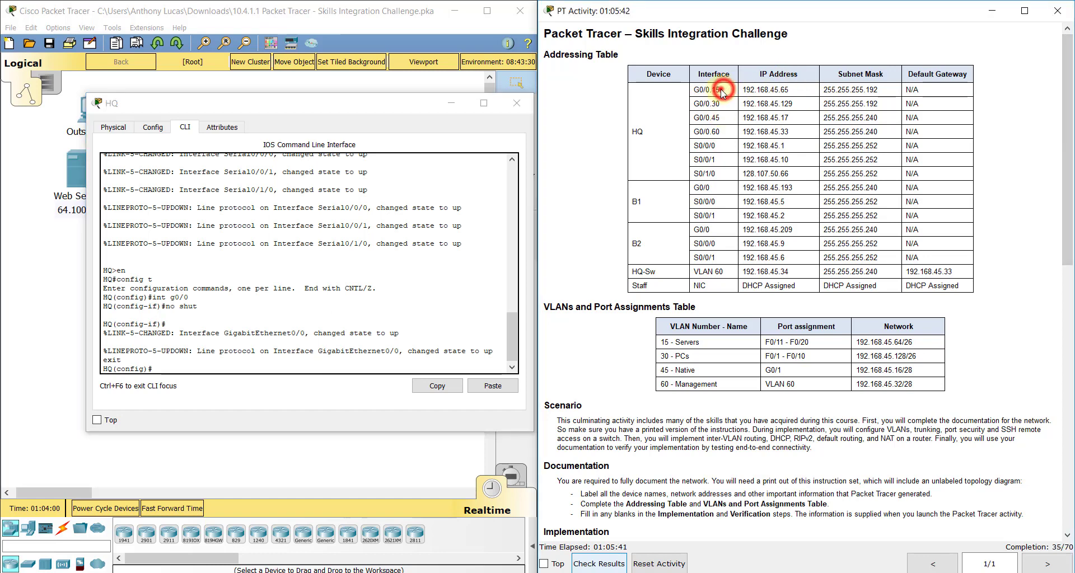
{"action": "left_click_drag", "start_coordinate": [722, 91], "coordinate": [702, 89]}
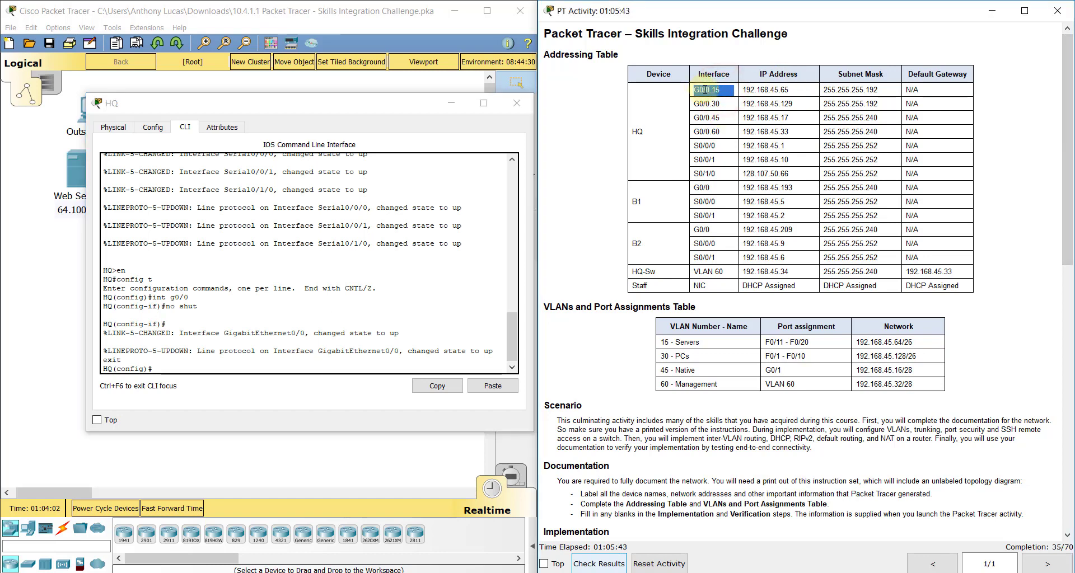
{"action": "left_click", "coordinate": [238, 365]}
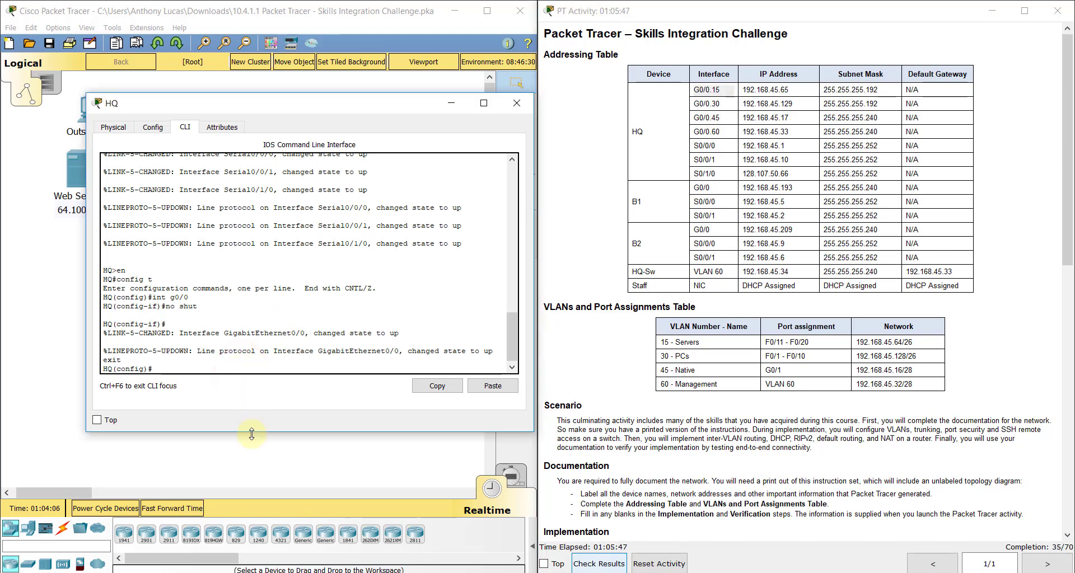
{"action": "type", "text": "int g0/0.15"}
{"action": "key", "text": "Return"}
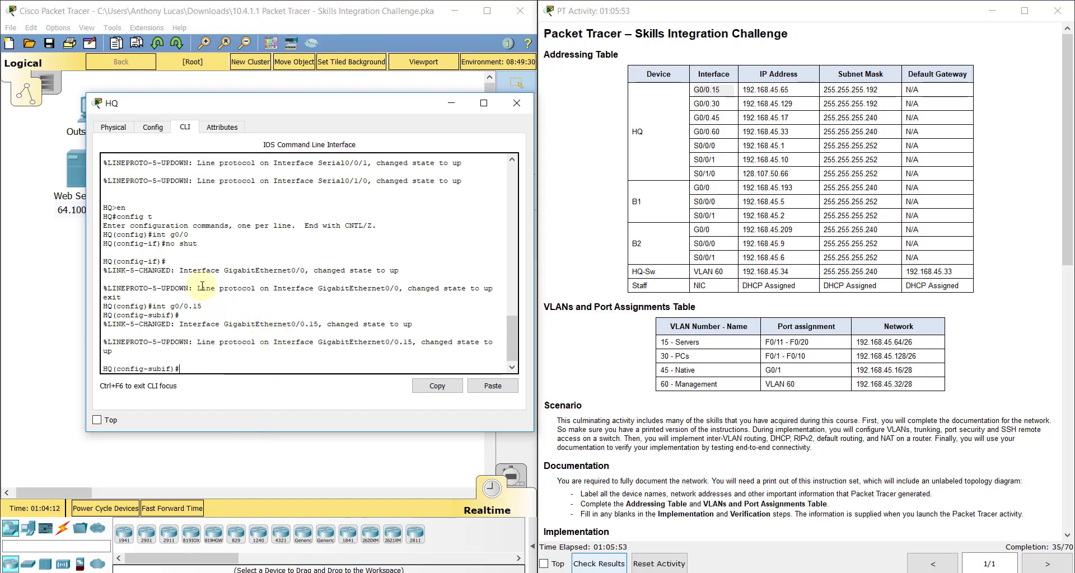
{"action": "left_click_drag", "start_coordinate": [192, 236], "coordinate": [164, 230]}
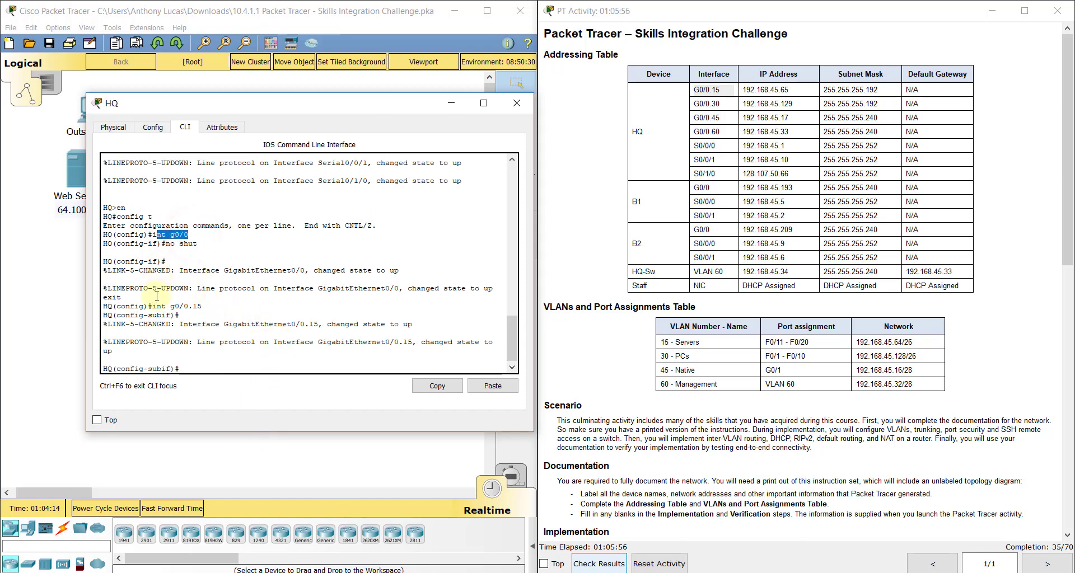
{"action": "left_click_drag", "start_coordinate": [152, 306], "coordinate": [202, 353]}
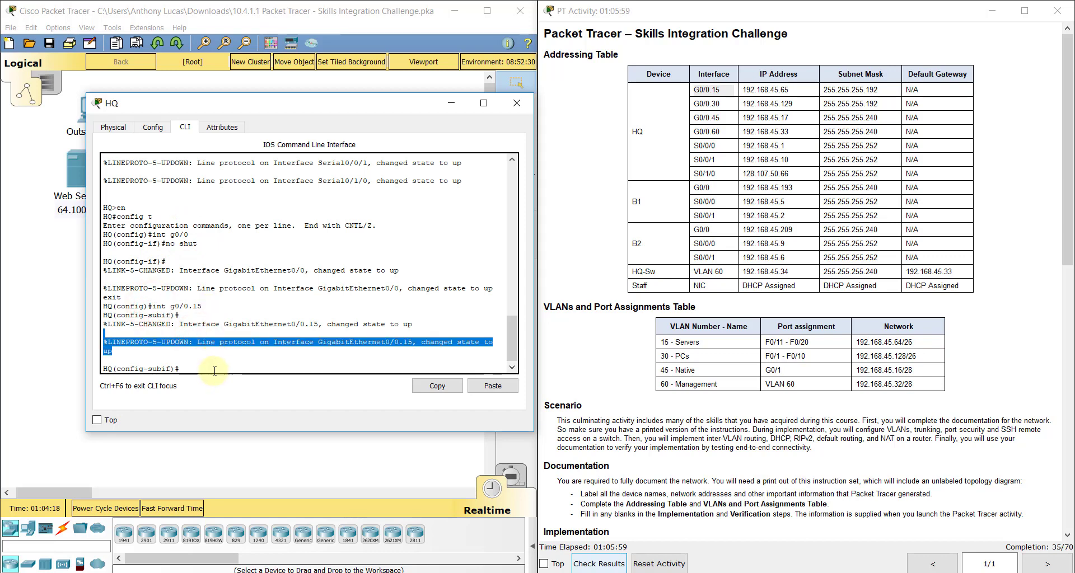
{"action": "left_click", "coordinate": [214, 370]}
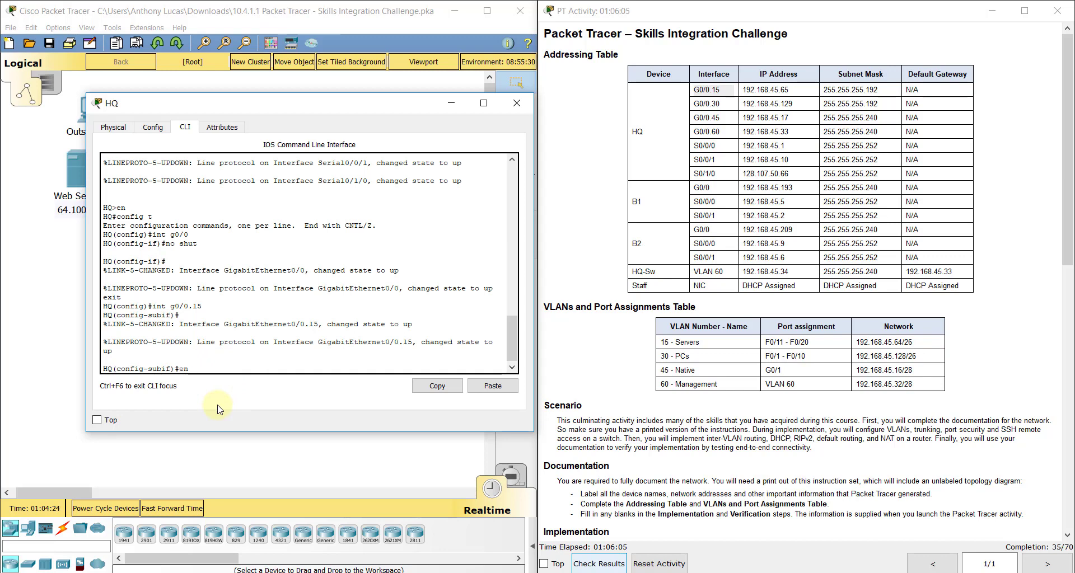
Step: Give subinterface g0/0.15 dot1q 15 encapsulation and IP address 192.168.45.65 255.255.255.192, and return to global configuration mode
{"action": "type", "text": "encap dot1q 15"}
{"action": "key", "text": "Return"}
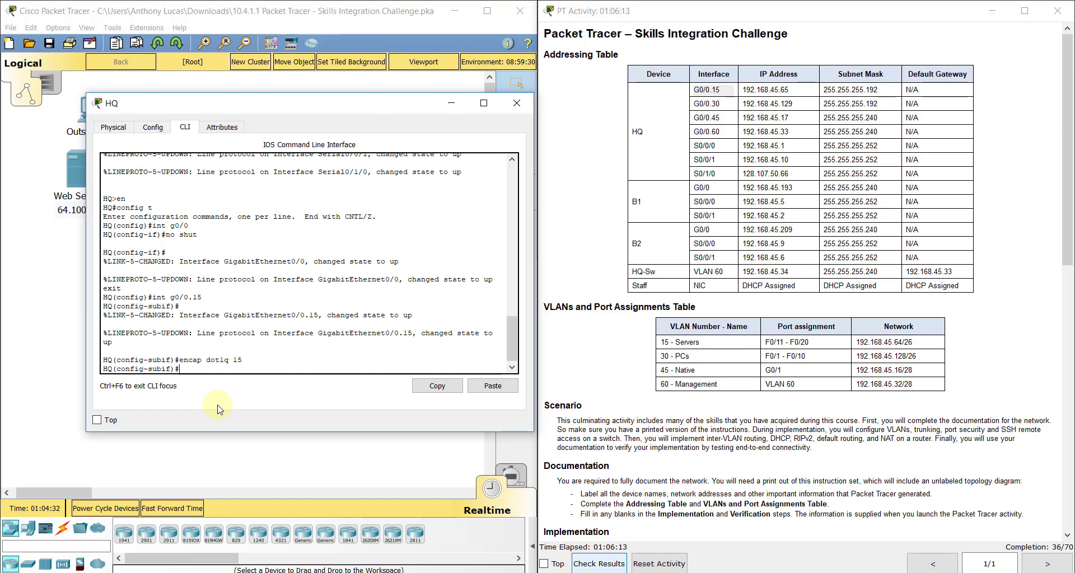
{"action": "type", "text": "ip add 192.168.45.65 255"}
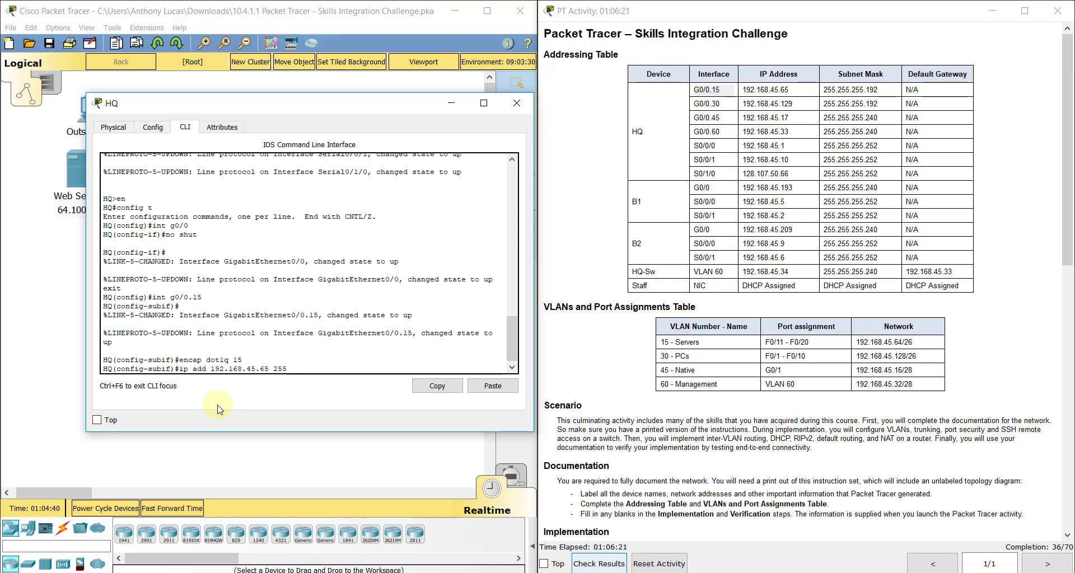
{"action": "type", "text": ".255.255.192"}
{"action": "key", "text": "Return"}
{"action": "type", "text": "ex"}
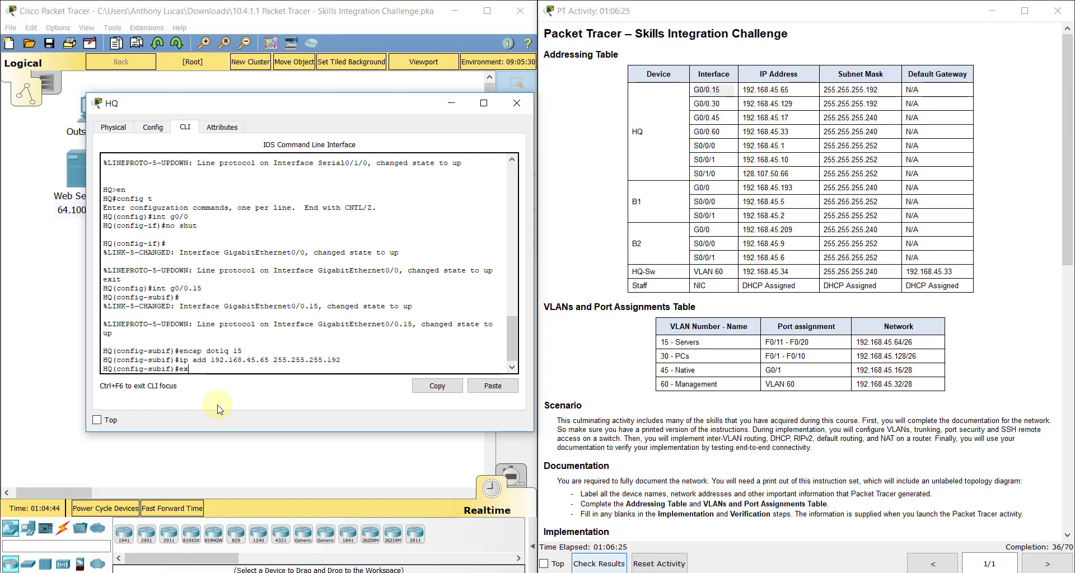
{"action": "type", "text": "it"}
{"action": "key", "text": "Return"}
Step: Create subinterface g0/0.30 on HQ with dot1q 30 encapsulation
{"action": "type", "text": "int "}
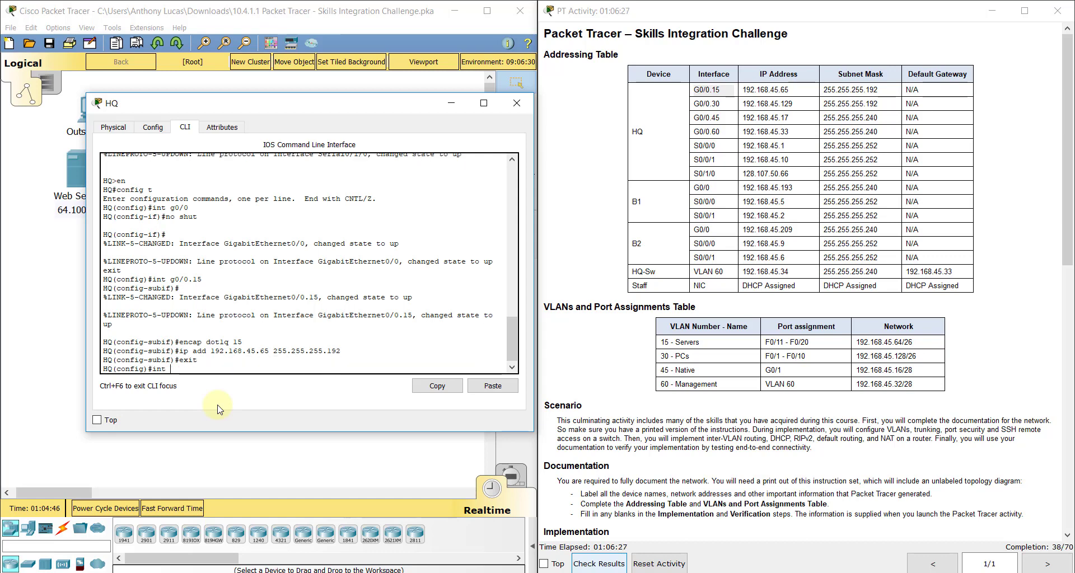
{"action": "type", "text": "g0/0.30"}
{"action": "key", "text": "Return"}
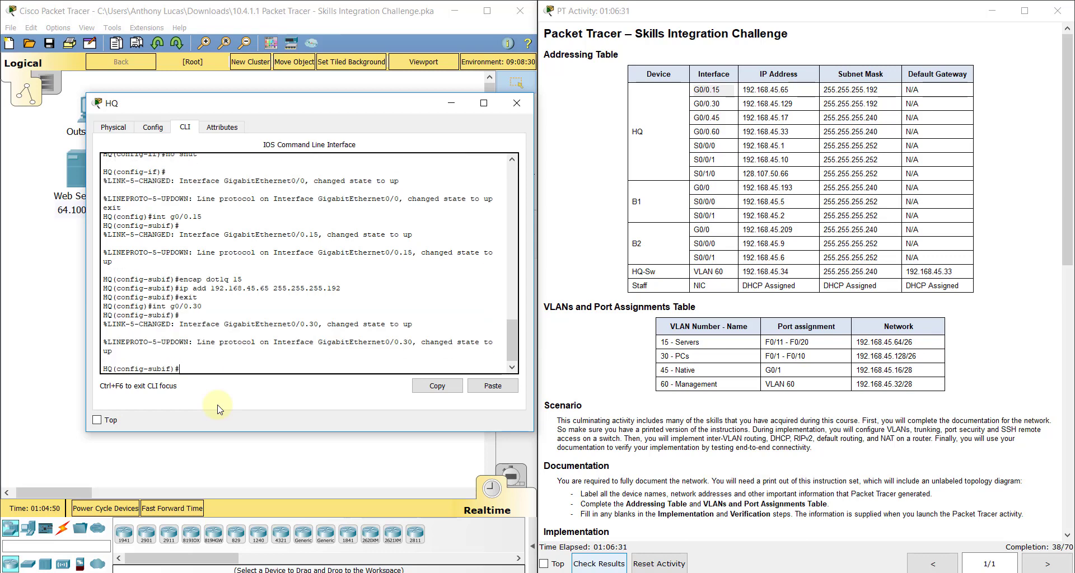
{"action": "type", "text": "encap dot1q 30"}
{"action": "key", "text": "Return"}
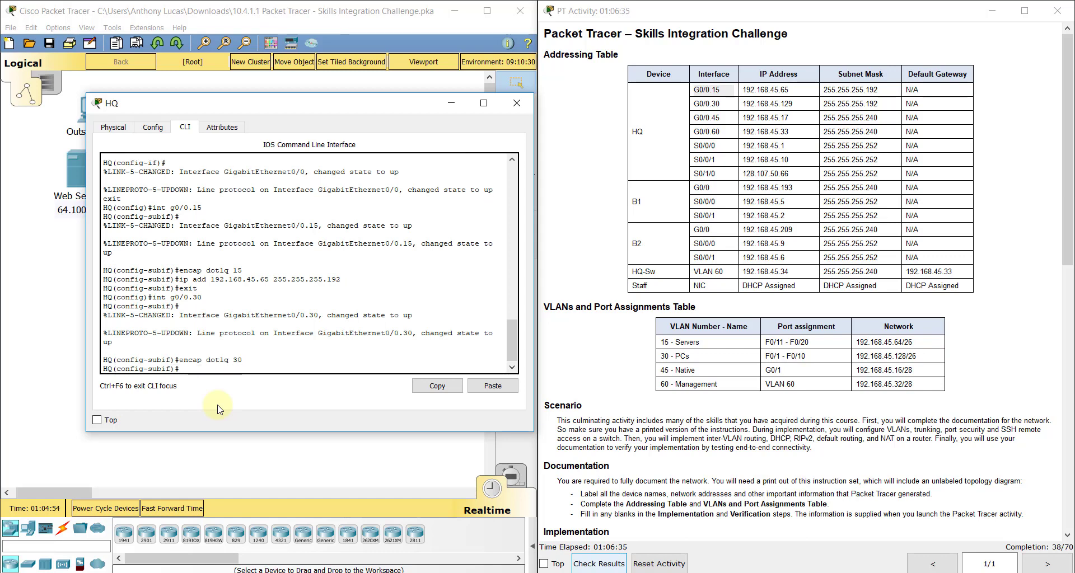
Step: Assign IP address 192.168.45.129 255.255.255.192 to subinterface g0/0.30 and return to global configuration mode
{"action": "type", "text": "ip add 192"}
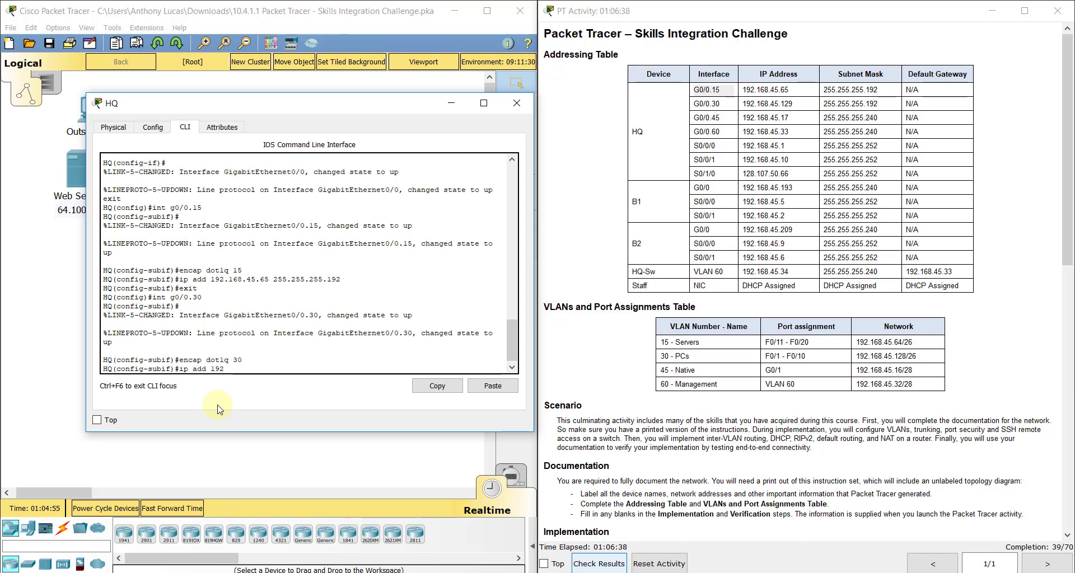
{"action": "type", "text": ".168.45.129 255.255.255.2192"}
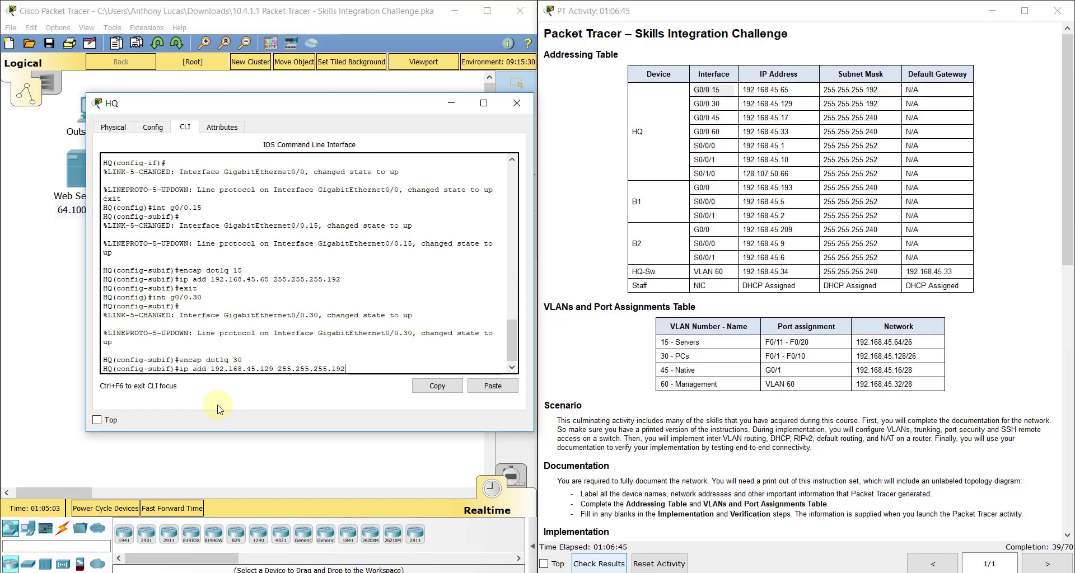
{"action": "key", "text": "Return"}
{"action": "type", "text": "exi"}
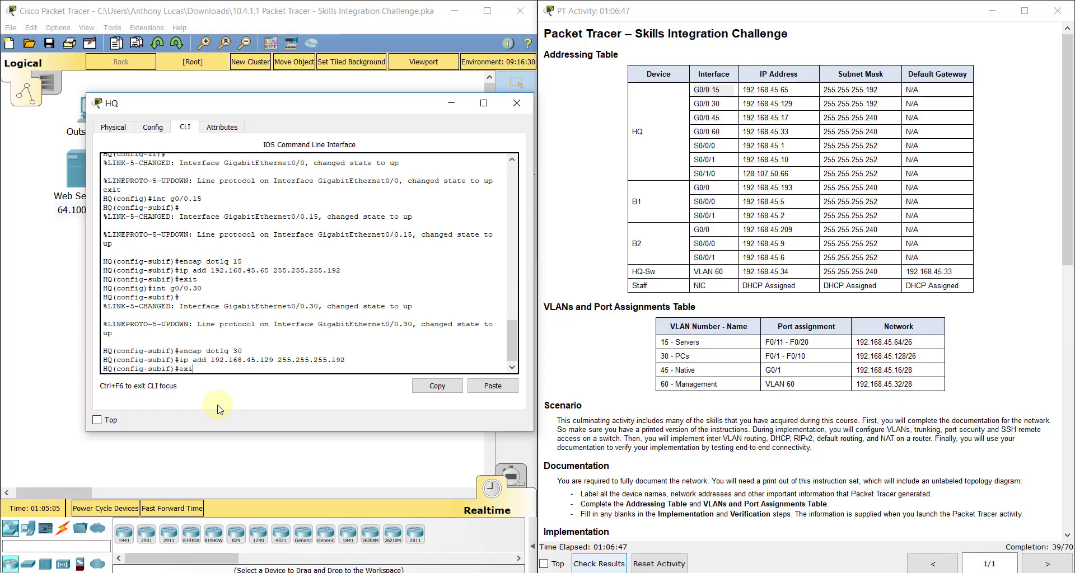
{"action": "type", "text": "t"}
{"action": "key", "text": "Return"}
Step: Create subinterface g0/0.45 on HQ as listed in the Addressing Table
{"action": "type", "text": "int"}
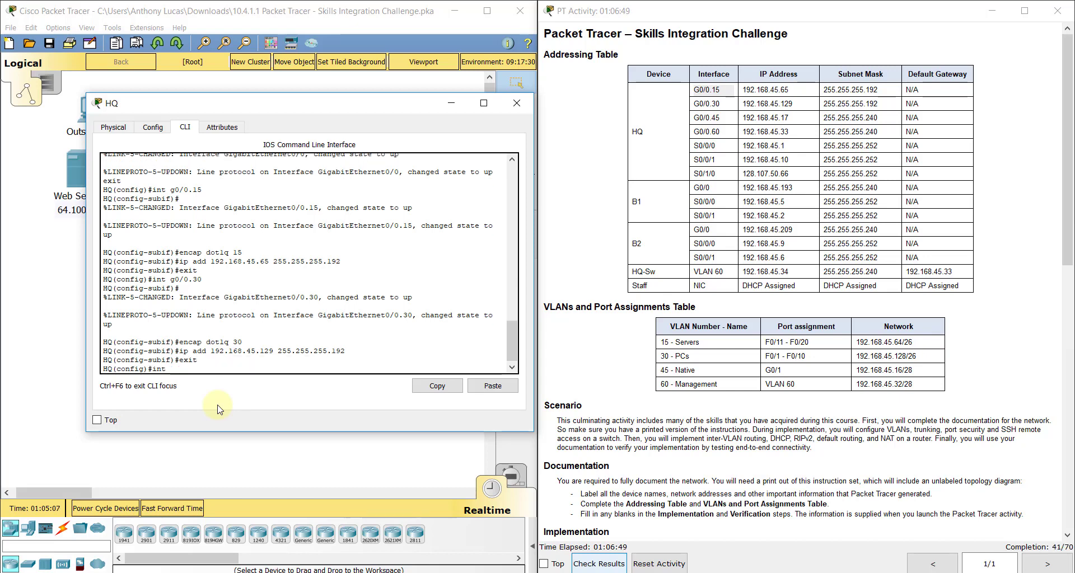
{"action": "type", "text": " g0/0"}
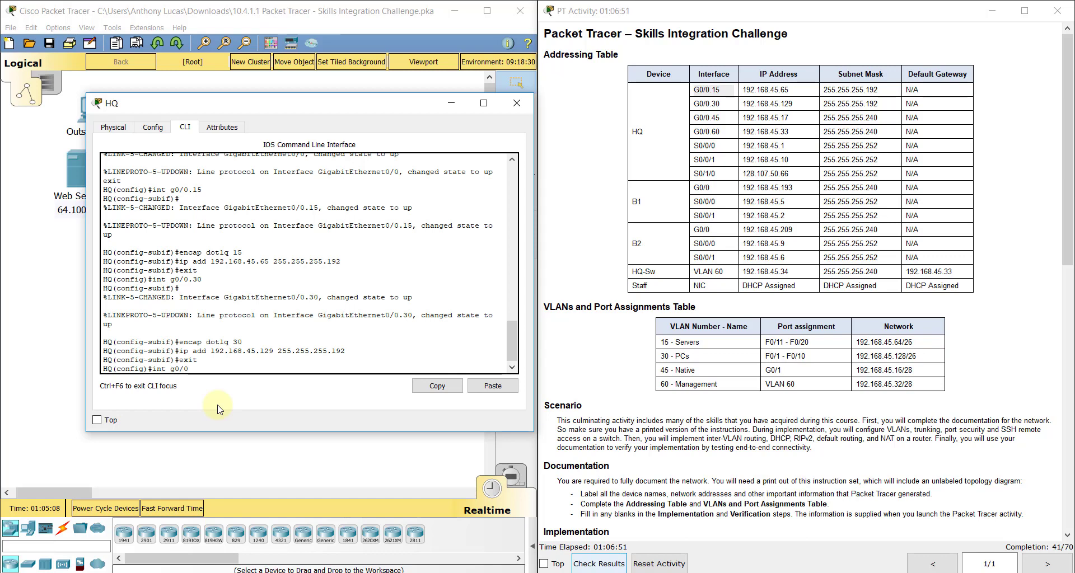
{"action": "type", "text": ".45"}
{"action": "key", "text": "Return"}
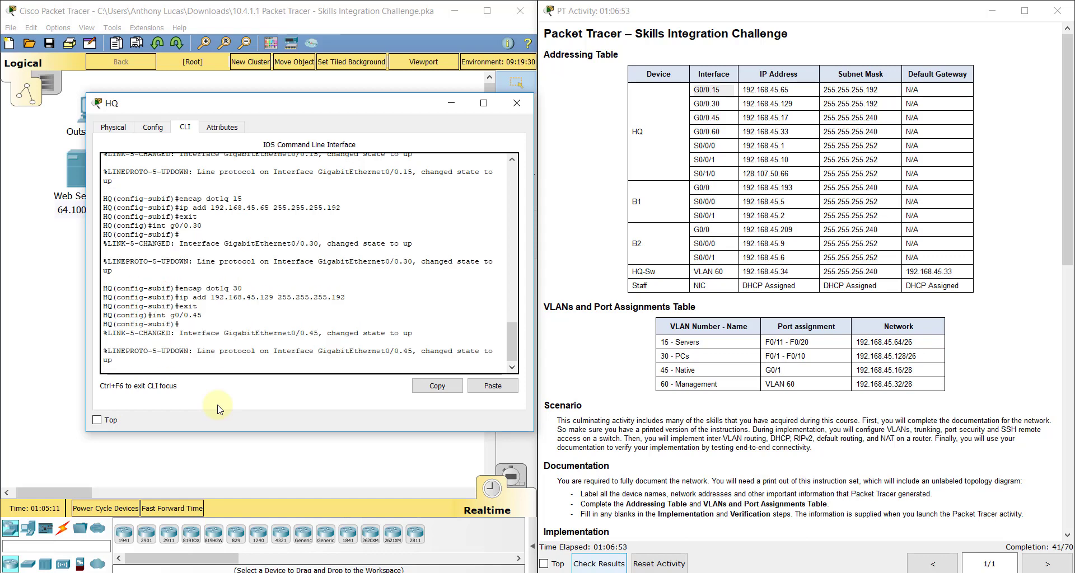
Step: Try to assign 192.168.45.17 255.255.255.240 to subinterface g0/0.45 without an encapsulation
{"action": "type", "text": "ip add 192.168."}
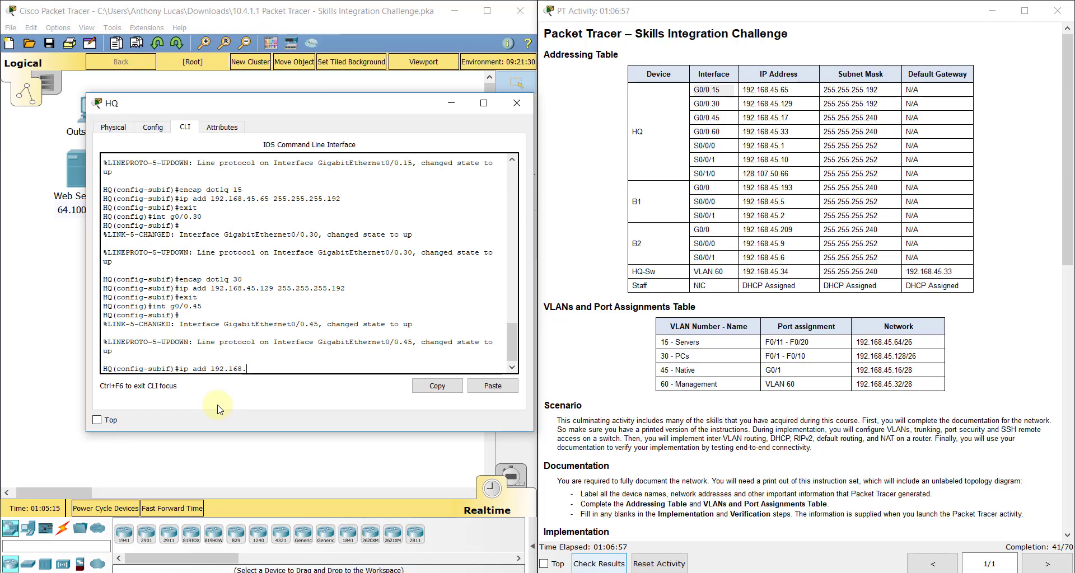
{"action": "type", "text": "45.17 255.255.255.240"}
{"action": "key", "text": "Return"}
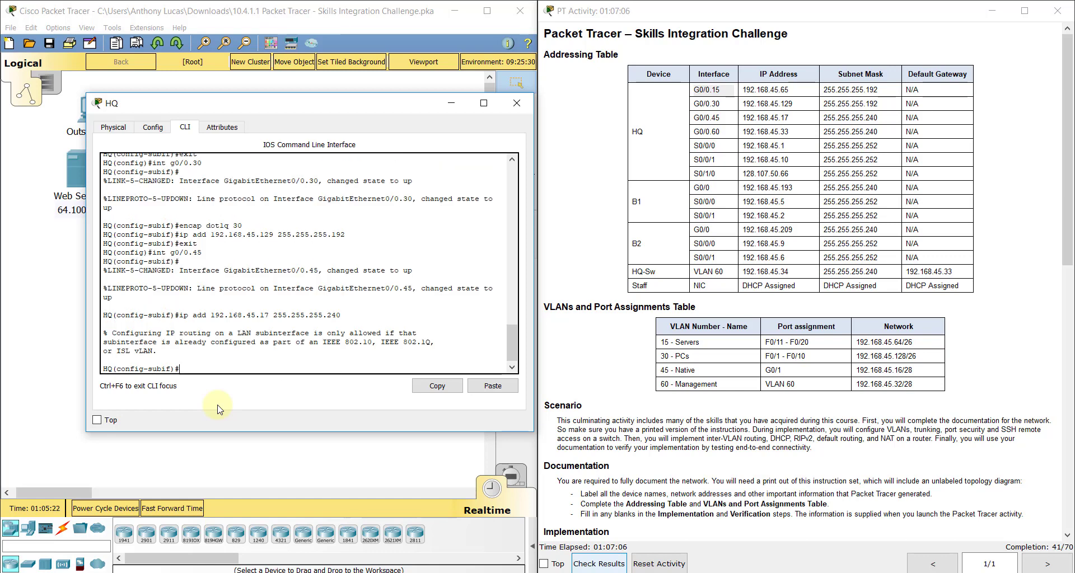
Step: Give subinterface g0/0.45 dot1q 45 encapsulation and IP address 192.168.45.17 255.255.255.240, and return to global configuration mode
{"action": "type", "text": "encap dot1q 45"}
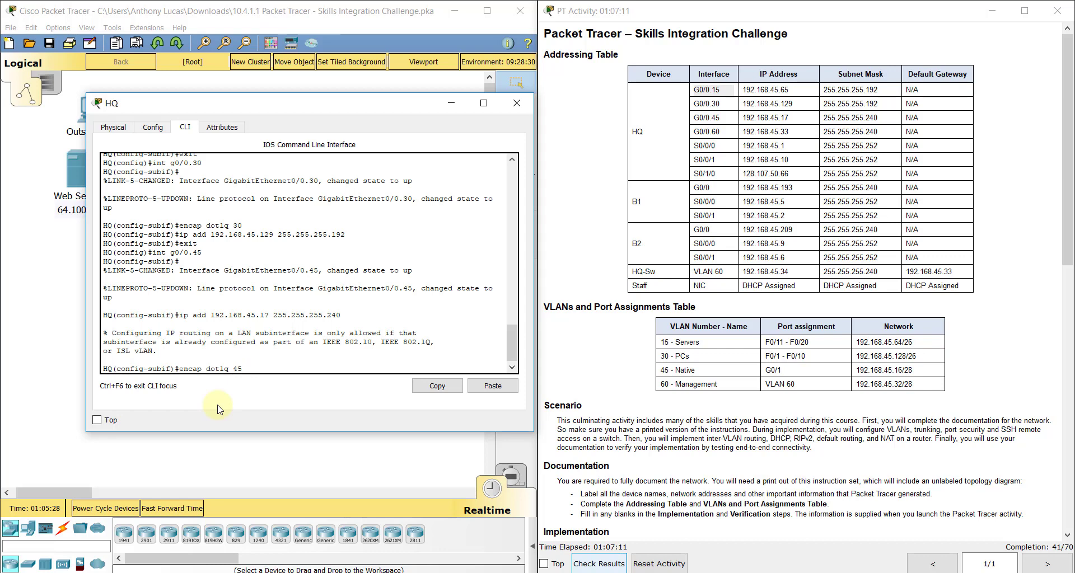
{"action": "key", "text": "Return"}
{"action": "key", "text": "Up"}
{"action": "key", "text": "Up"}
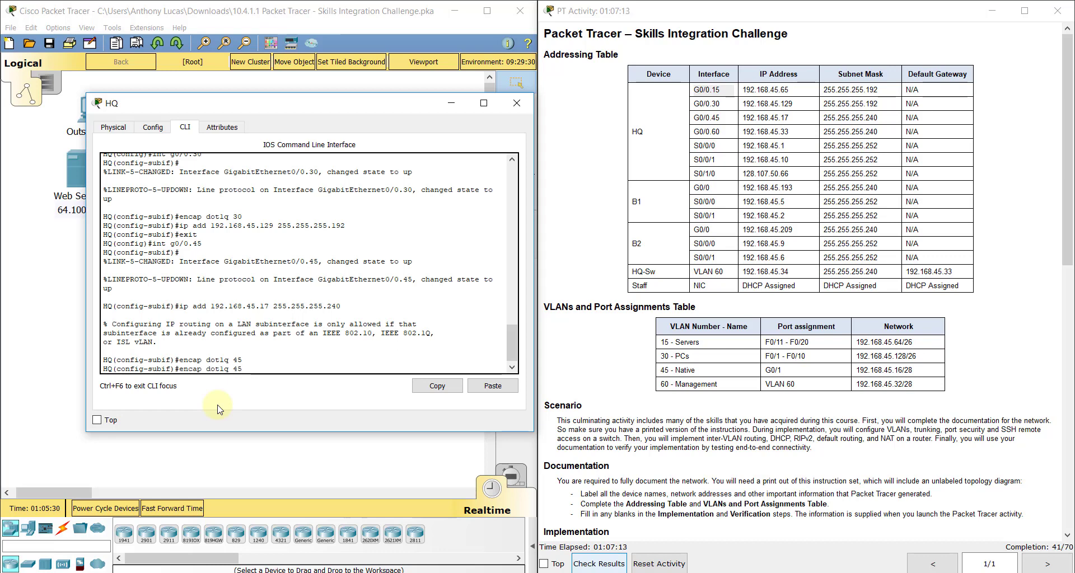
{"action": "key", "text": "Return"}
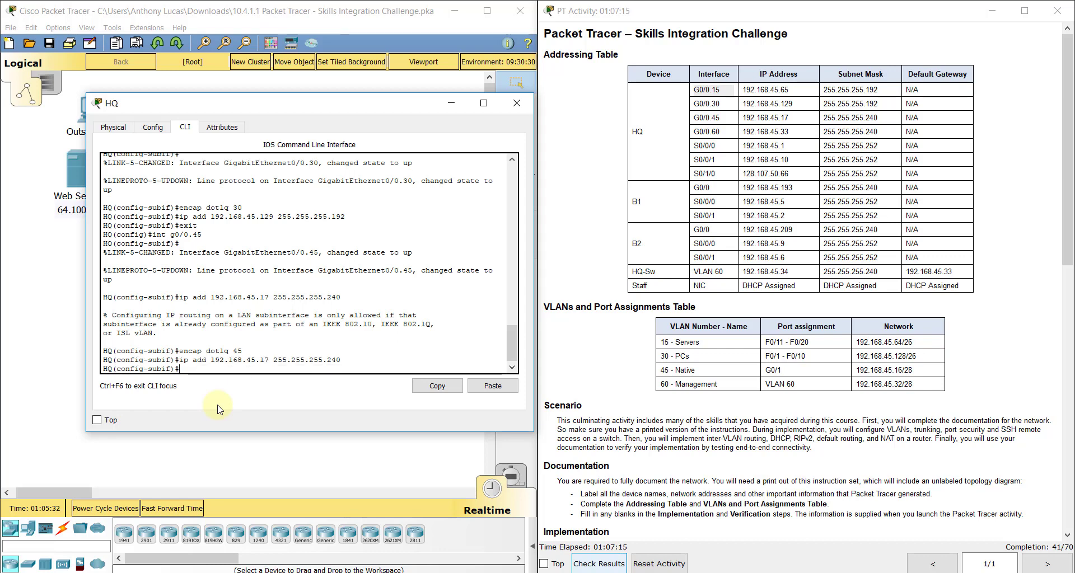
{"action": "type", "text": "exit"}
{"action": "key", "text": "Return"}
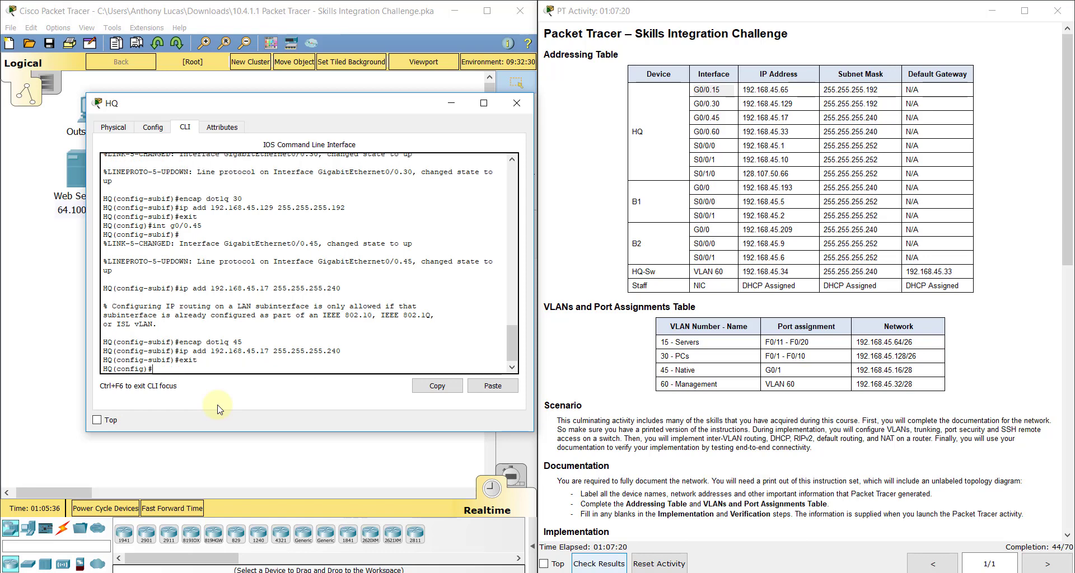
Step: Create subinterface g0/0.60 on HQ with dot1q 60 encapsulation
{"action": "type", "text": "int g0/0.60"}
{"action": "key", "text": "Return"}
{"action": "type", "text": "encap"}
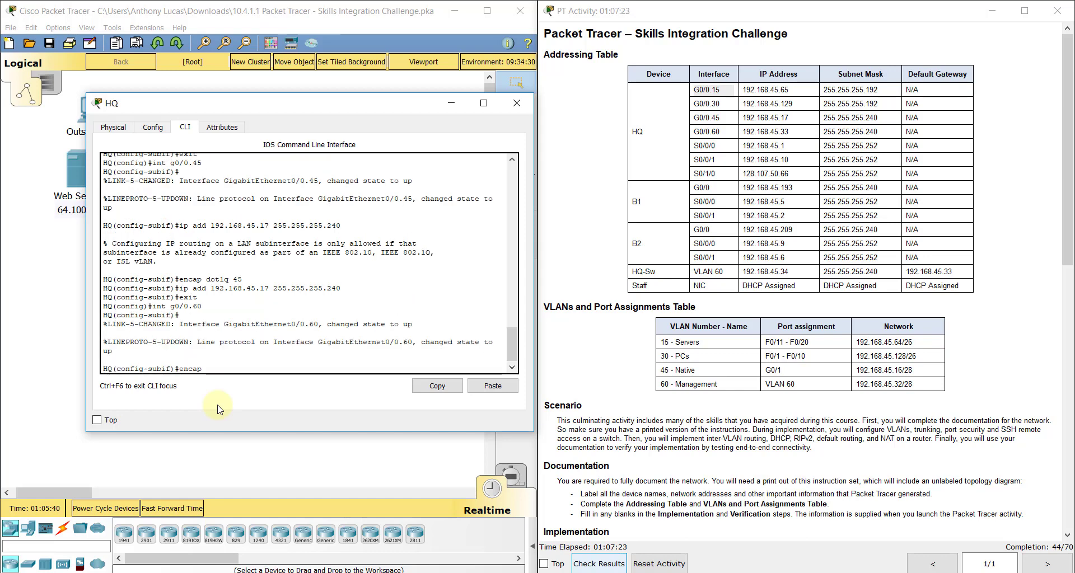
{"action": "type", "text": " dot1q 60"}
{"action": "key", "text": "Return"}
Step: Assign IP address 192.168.45.33 255.255.255.240 to subinterface g0/0.60 and return to global configuration mode
{"action": "type", "text": "ip add 19"}
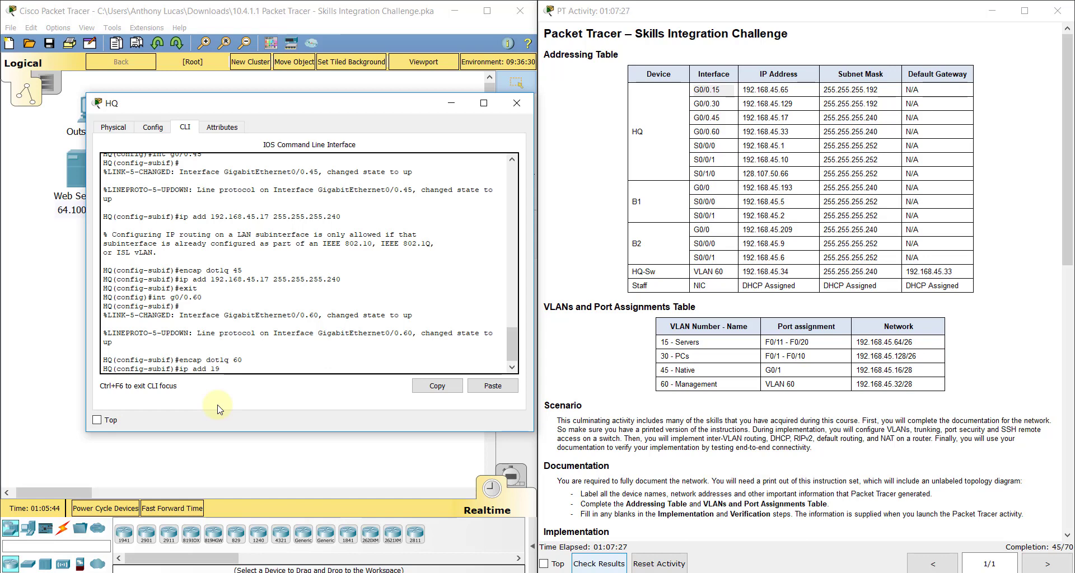
{"action": "type", "text": "2.168.45.33 255.255.255.240"}
{"action": "key", "text": "Return"}
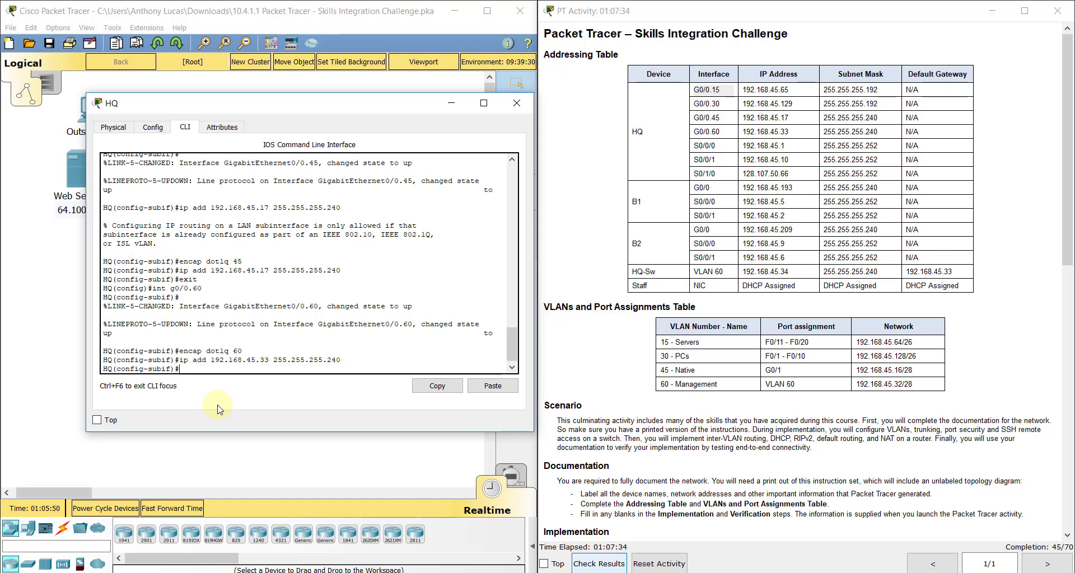
{"action": "type", "text": "exit"}
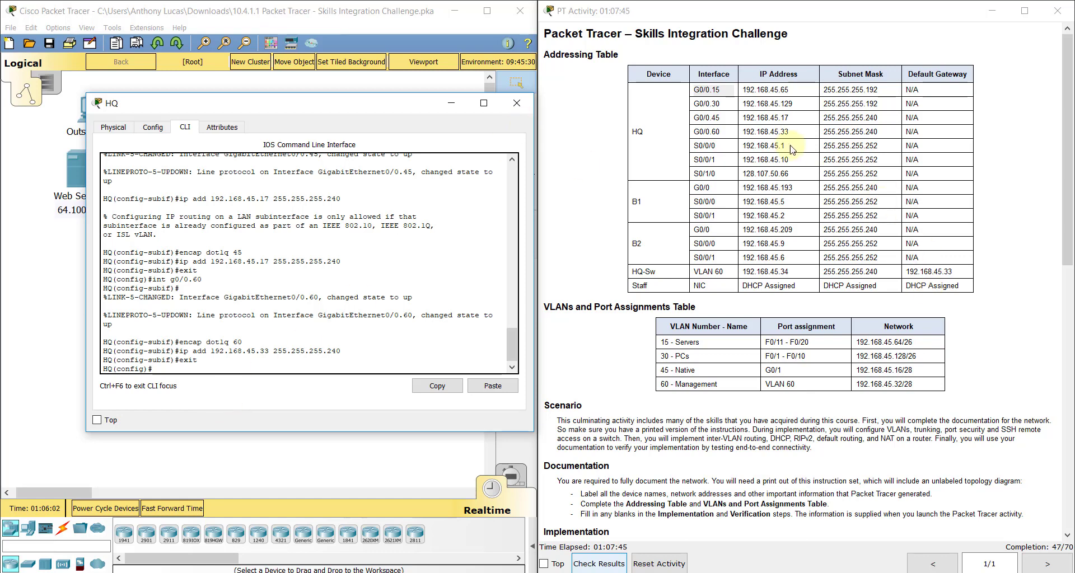
Step: Check the HQ requirement for VLAN 30 DHCP services in the instructions and create the DHCP pool LAN on HQ
{"action": "left_click", "coordinate": [765, 152]}
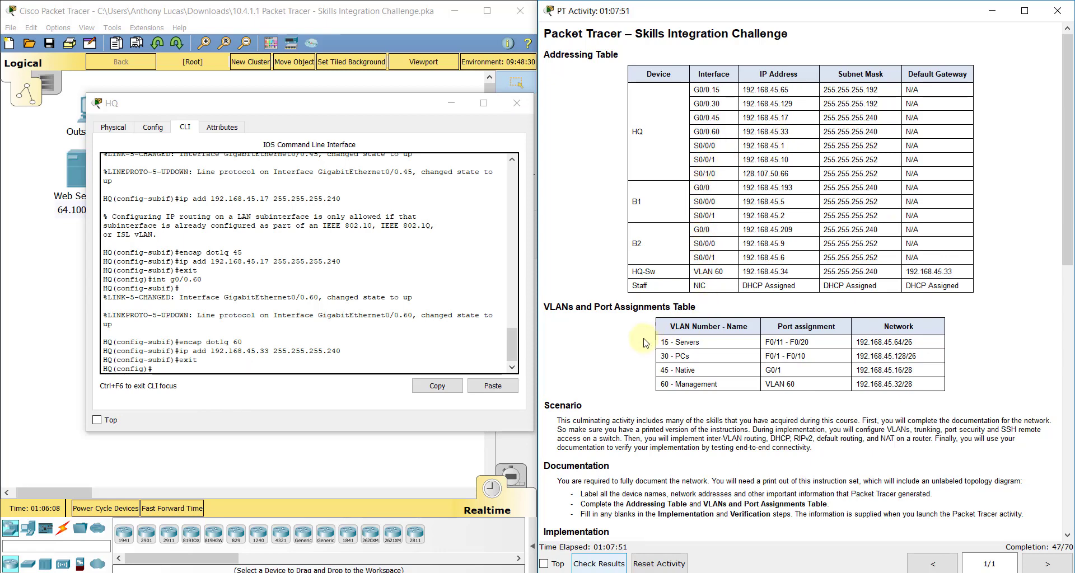
{"action": "scroll", "coordinate": [610, 263], "scroll_direction": "down", "scroll_amount": 10}
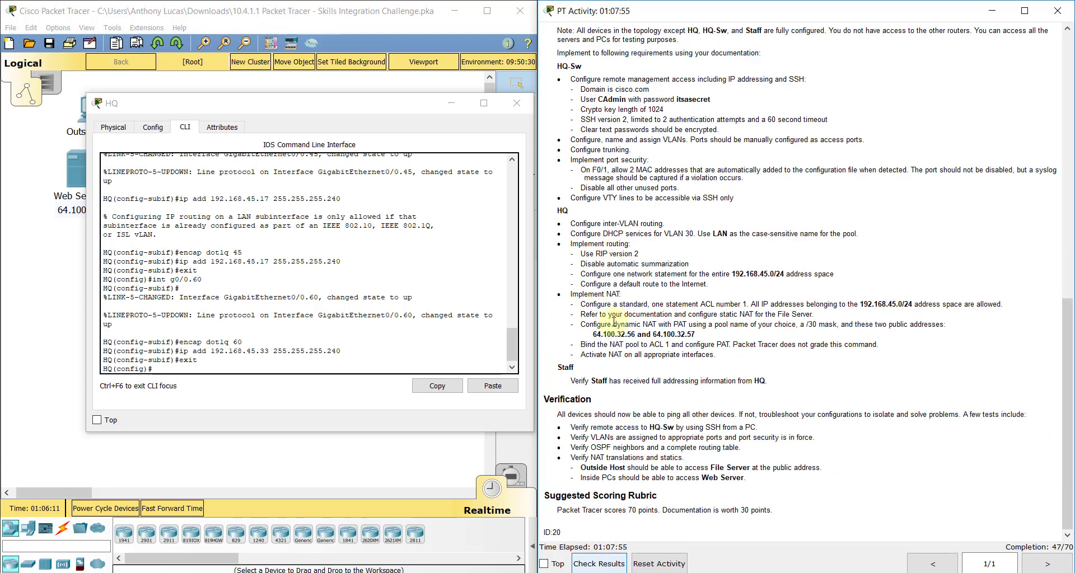
{"action": "left_click_drag", "start_coordinate": [571, 234], "coordinate": [885, 233]}
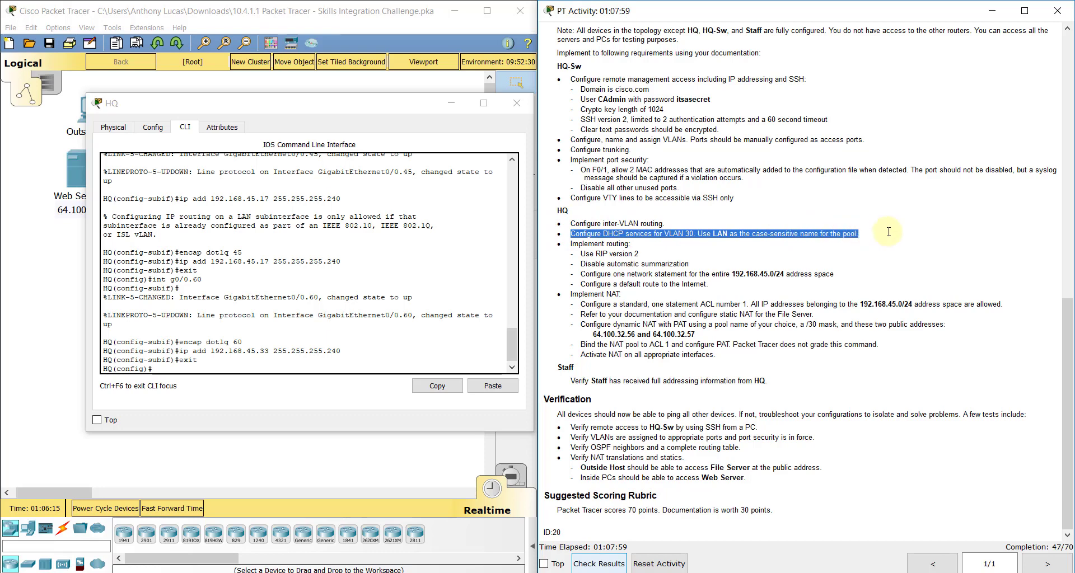
{"action": "left_click", "coordinate": [326, 362]}
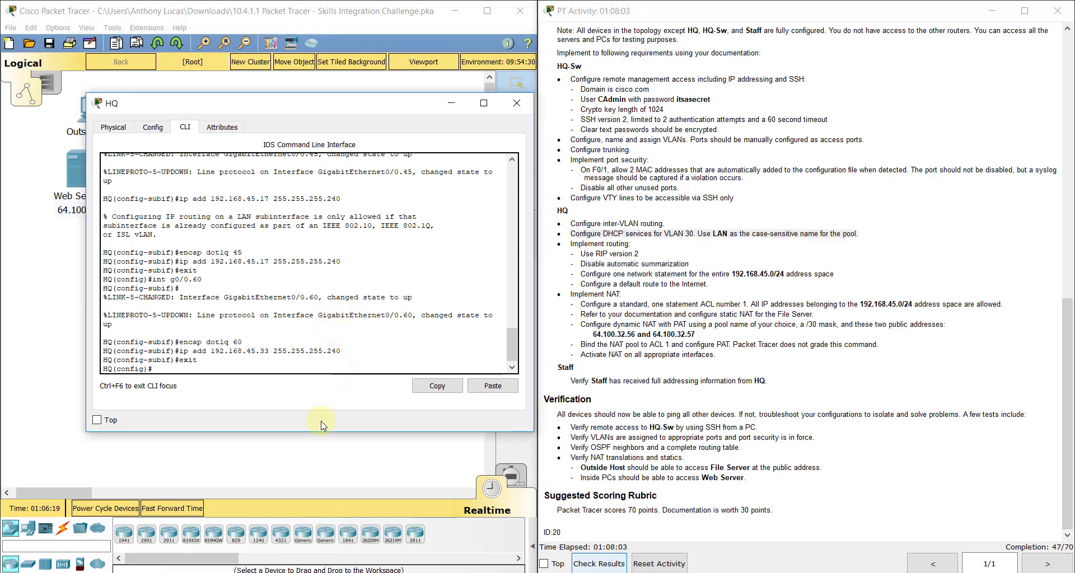
{"action": "type", "text": "ip dhcp"}
{"action": "type", "text": "pool LAN"}
{"action": "key", "text": "Return"}
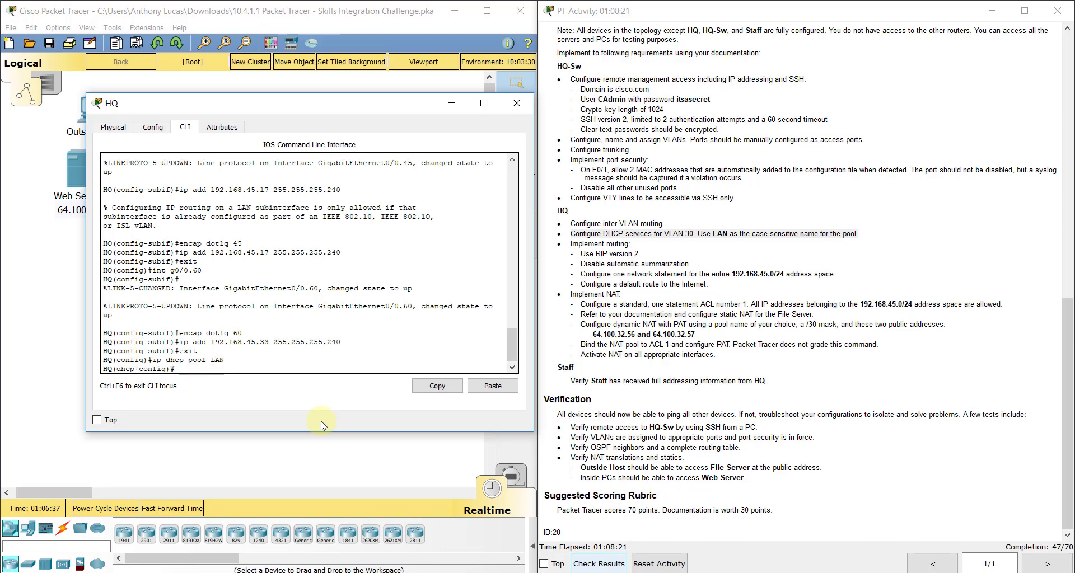
Step: Set the LAN pool's network to VLAN 30's 192.168.45.128 255.255.255.192, consulting the topology's address notes
{"action": "type", "text": "network"}
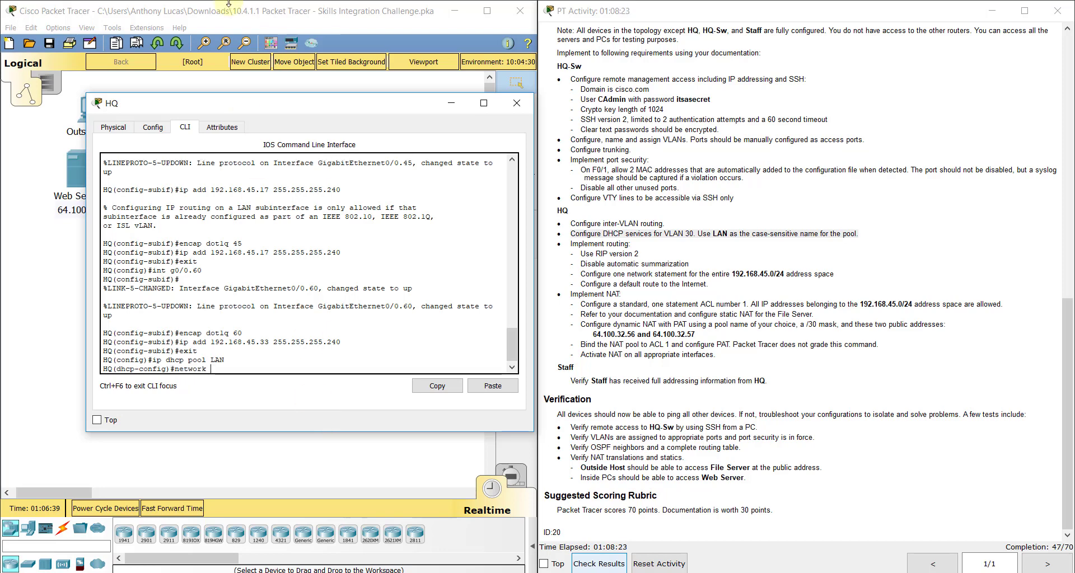
{"action": "left_click_drag", "start_coordinate": [250, 104], "coordinate": [646, 84]}
{"action": "type", "text": "k "}
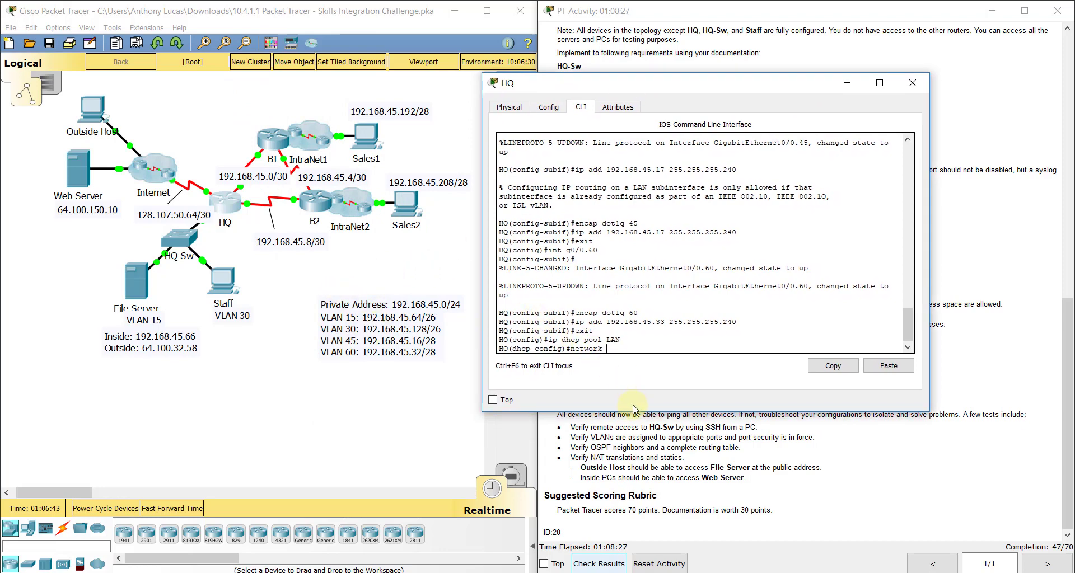
{"action": "type", "text": "192.168.45.128 255.255.255.192"}
{"action": "key", "text": "Return"}
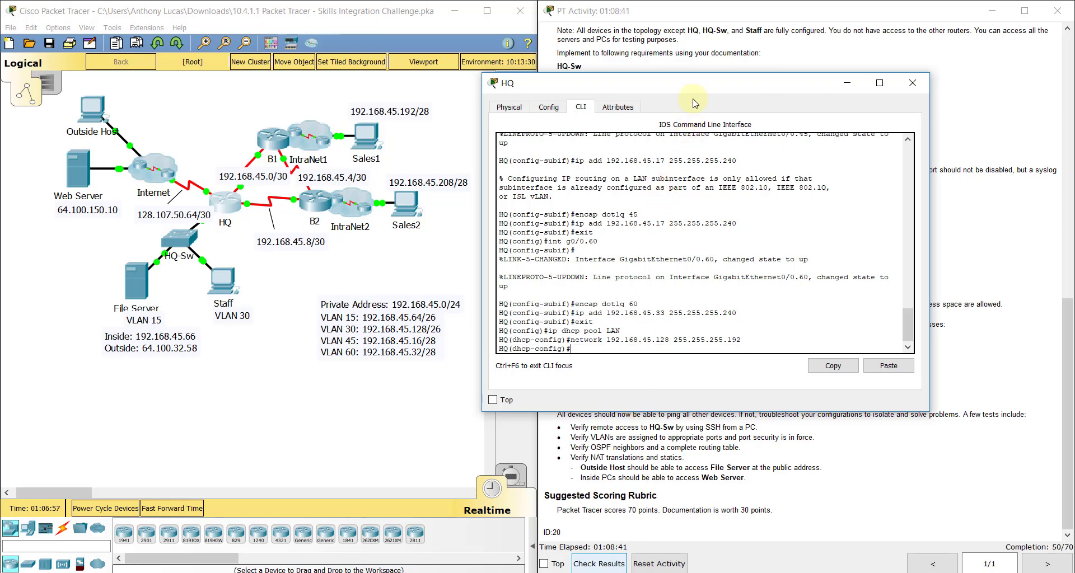
{"action": "left_click_drag", "start_coordinate": [700, 89], "coordinate": [292, 126]}
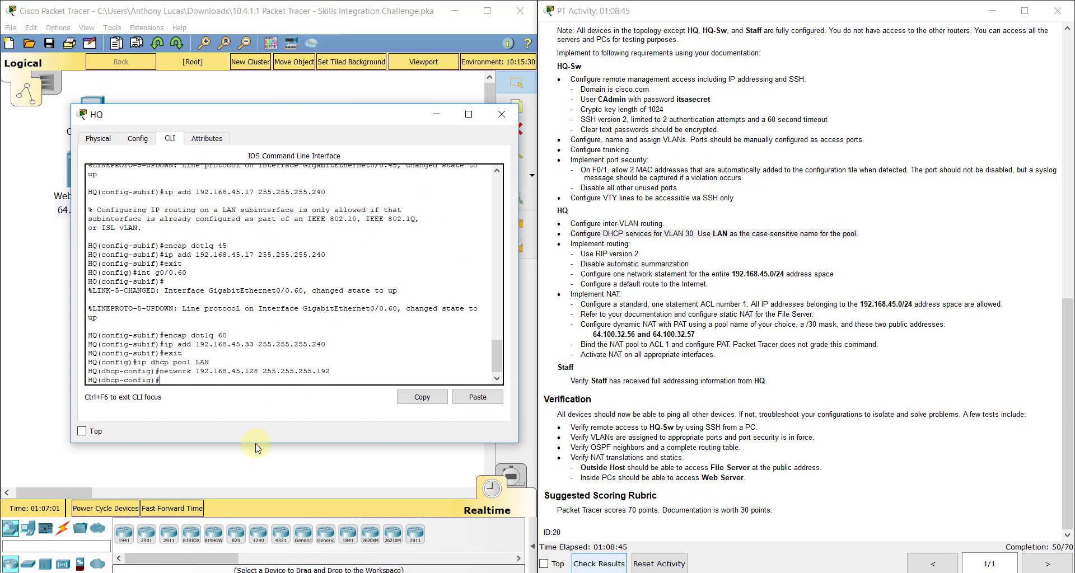
Step: Set the LAN pool's default router to the G0/0.30 address 192.168.45.129 from the Addressing Table, and return to global configuration mode
{"action": "type", "text": "t-router"}
{"action": "left_click_drag", "start_coordinate": [358, 115], "coordinate": [741, 95]}
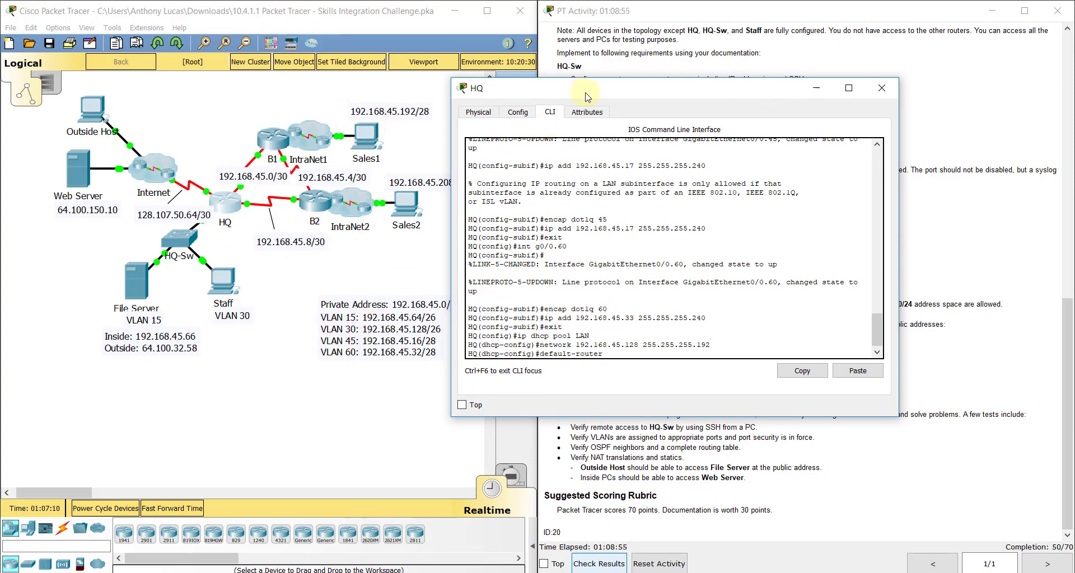
{"action": "left_click_drag", "start_coordinate": [585, 94], "coordinate": [205, 85]}
{"action": "left_click", "coordinate": [644, 191]}
{"action": "scroll", "coordinate": [644, 191], "scroll_direction": "up", "scroll_amount": 10}
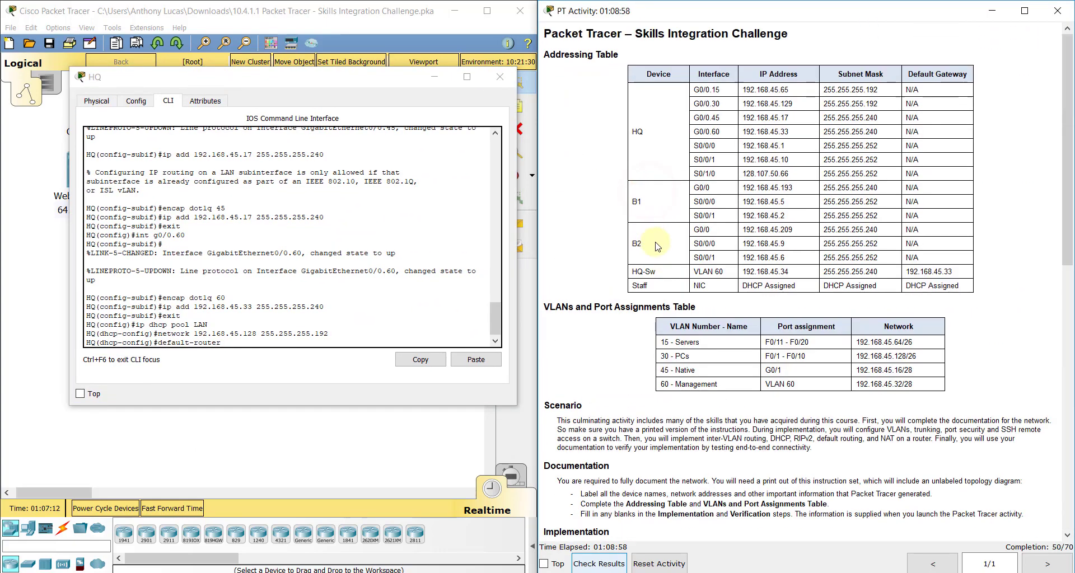
{"action": "left_click_drag", "start_coordinate": [693, 104], "coordinate": [793, 104]}
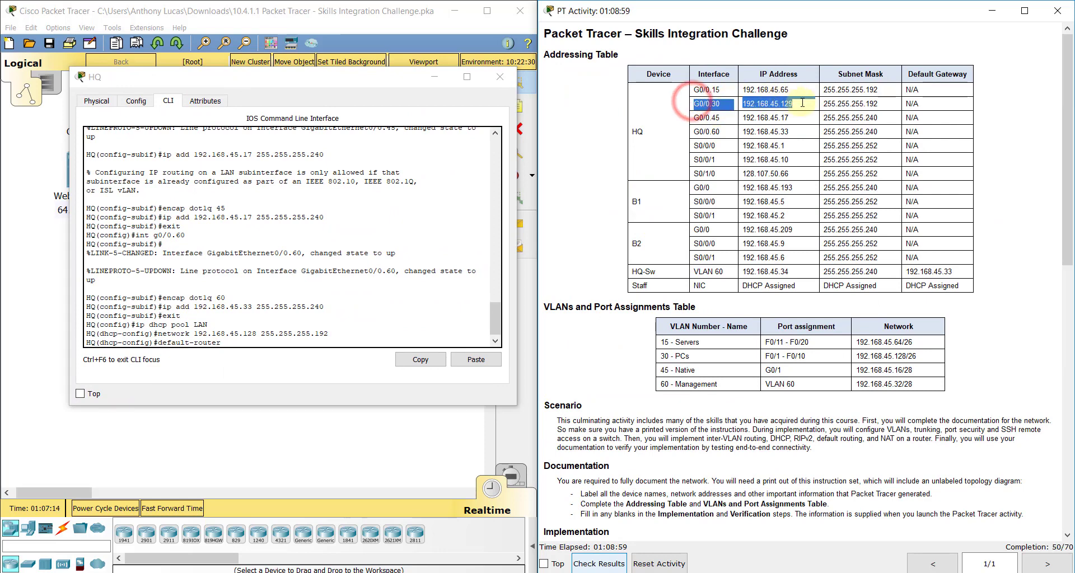
{"action": "left_click", "coordinate": [361, 342]}
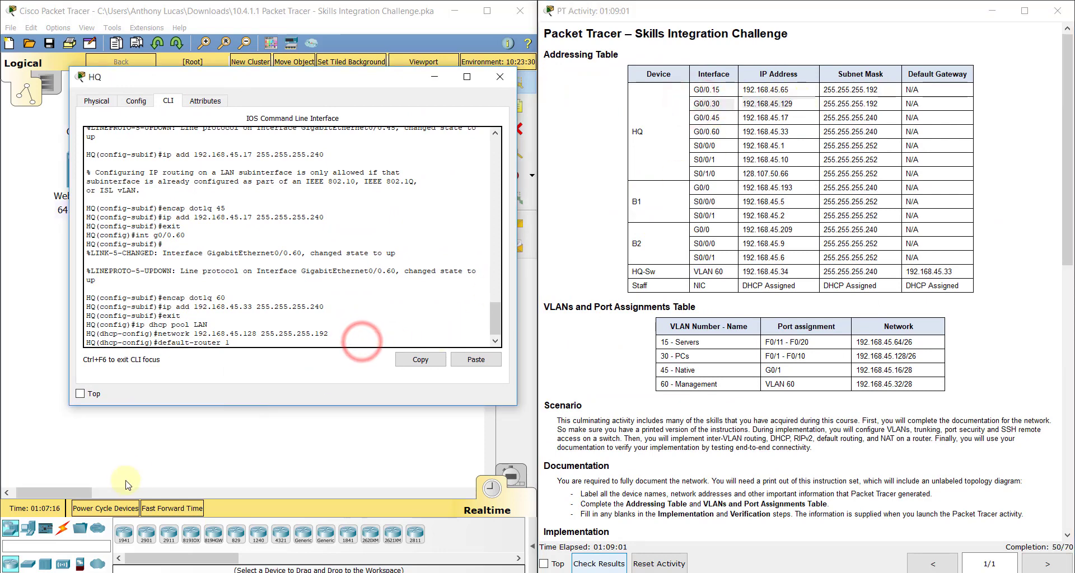
{"action": "type", "text": "192.168.45."}
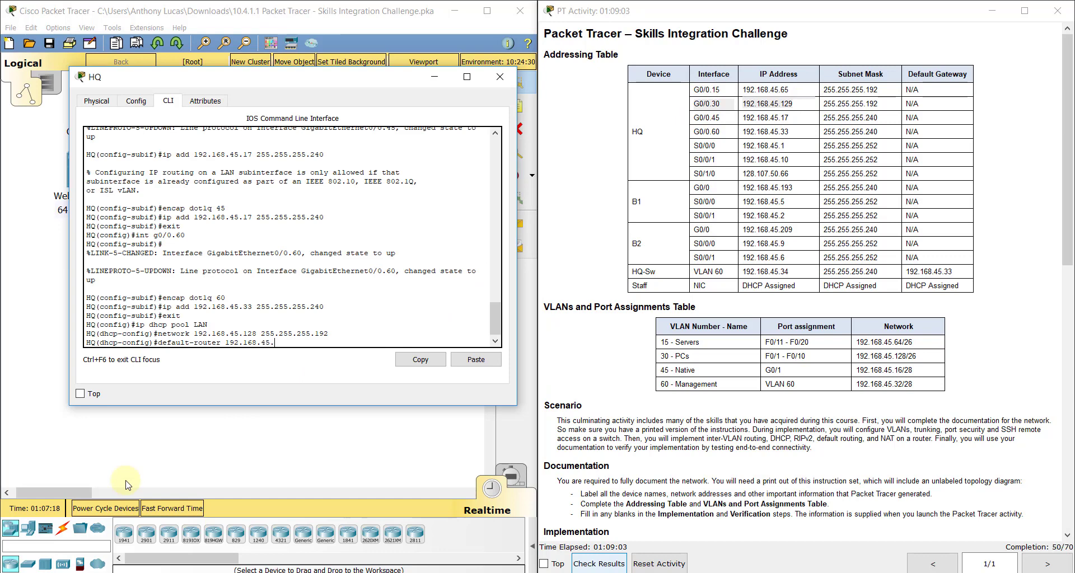
{"action": "type", "text": "129"}
{"action": "key", "text": "Return"}
{"action": "type", "text": "exi"}
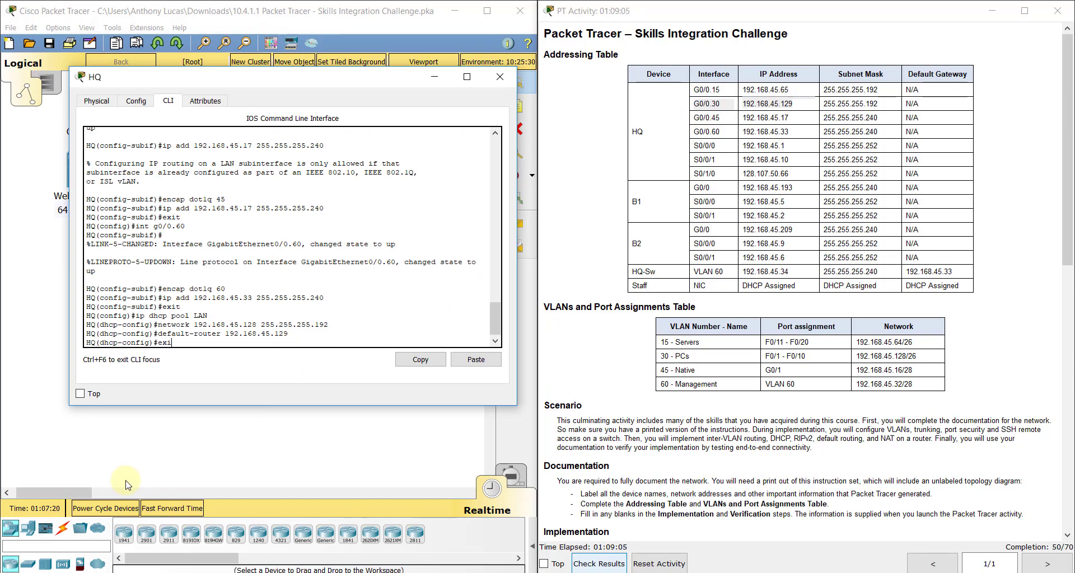
{"action": "type", "text": "t"}
{"action": "key", "text": "Return"}
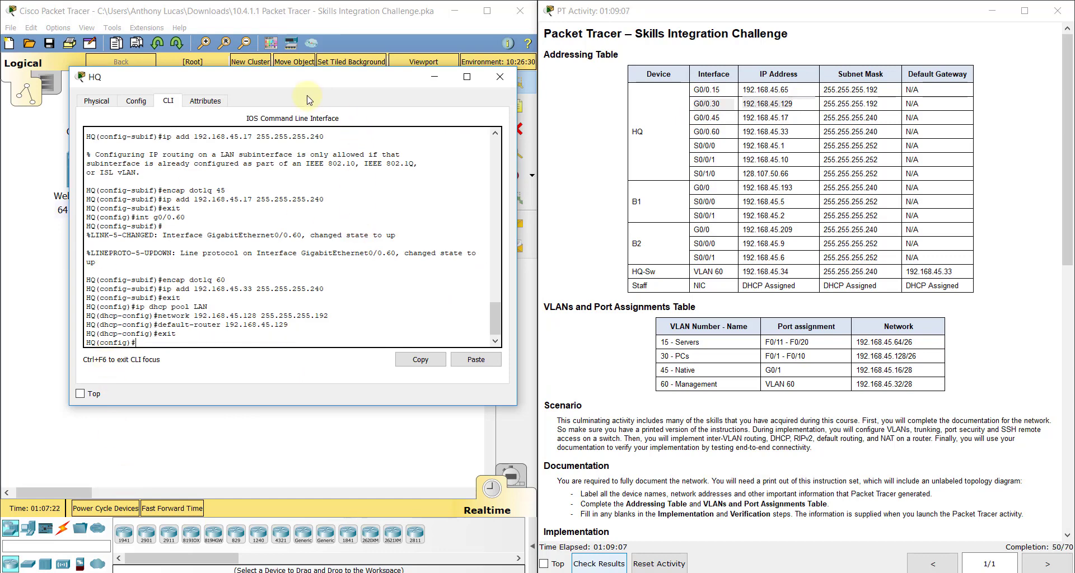
Step: Review the LAN pool's network and default-router commands against the topology's VLAN address notes
{"action": "left_click_drag", "start_coordinate": [307, 81], "coordinate": [781, 94]}
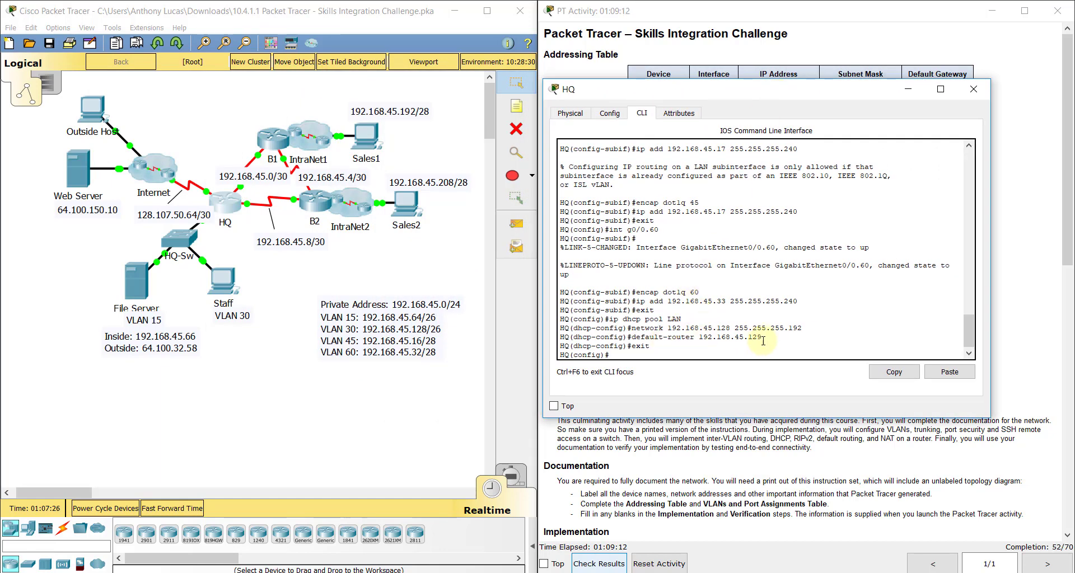
{"action": "left_click_drag", "start_coordinate": [774, 337], "coordinate": [633, 337]}
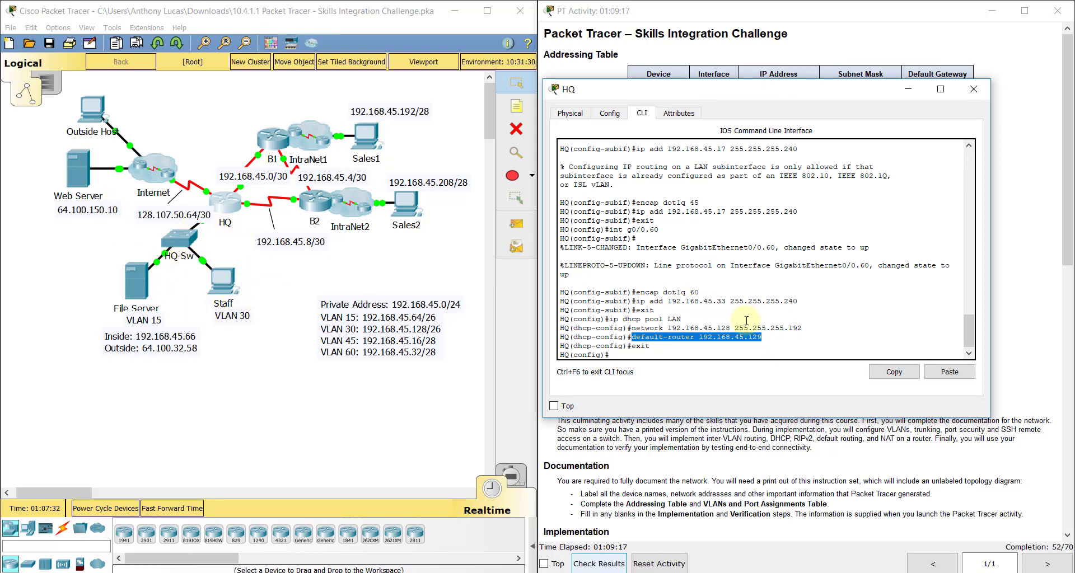
{"action": "left_click_drag", "start_coordinate": [816, 328], "coordinate": [632, 328]}
{"action": "left_click", "coordinate": [621, 357]}
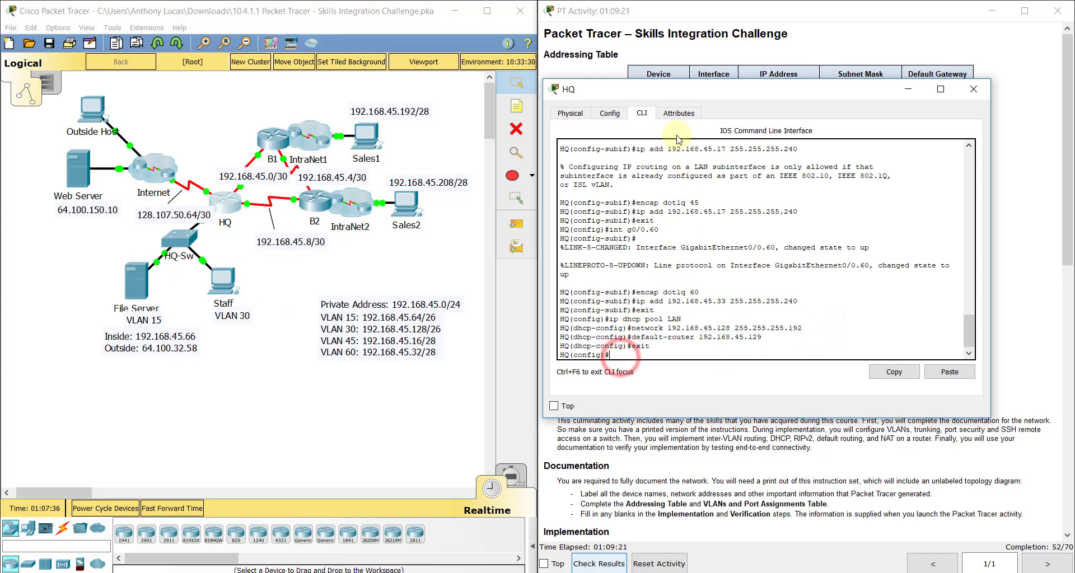
Step: Check HQ's routing requirements in the instructions, enable RIP on HQ and add a network statement for 192.165.45.0
{"action": "left_click_drag", "start_coordinate": [687, 101], "coordinate": [231, 130]}
{"action": "left_click", "coordinate": [590, 364]}
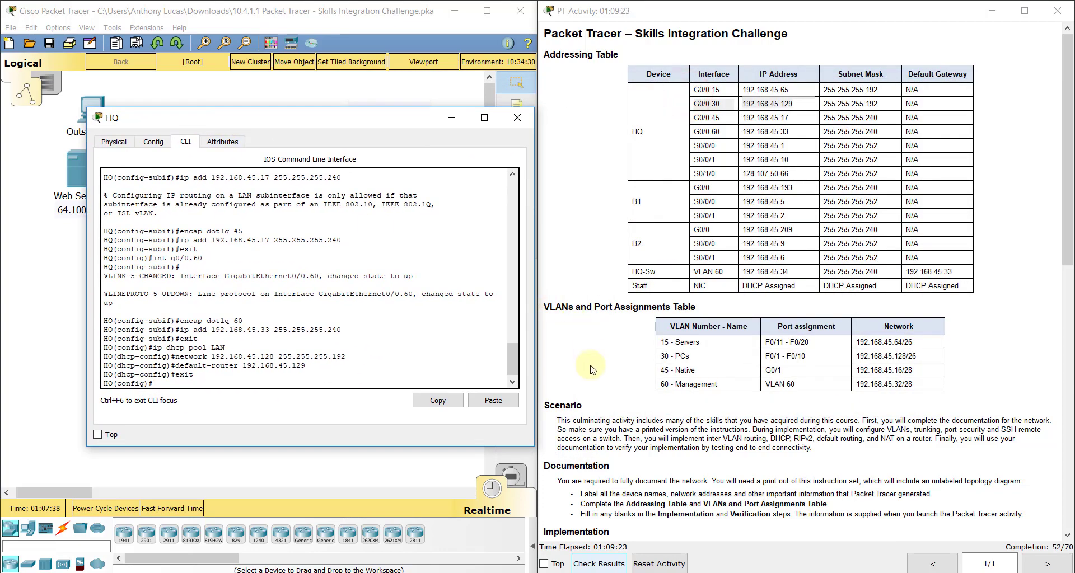
{"action": "scroll", "coordinate": [592, 389], "scroll_direction": "down", "scroll_amount": 5}
{"action": "scroll", "coordinate": [592, 390], "scroll_direction": "down", "scroll_amount": 4}
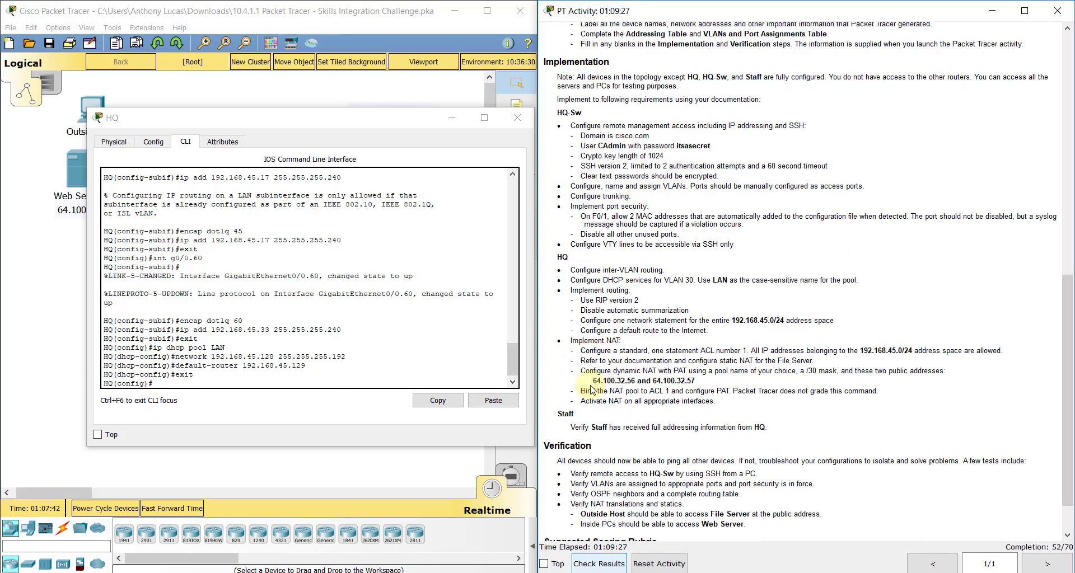
{"action": "left_click", "coordinate": [289, 392]}
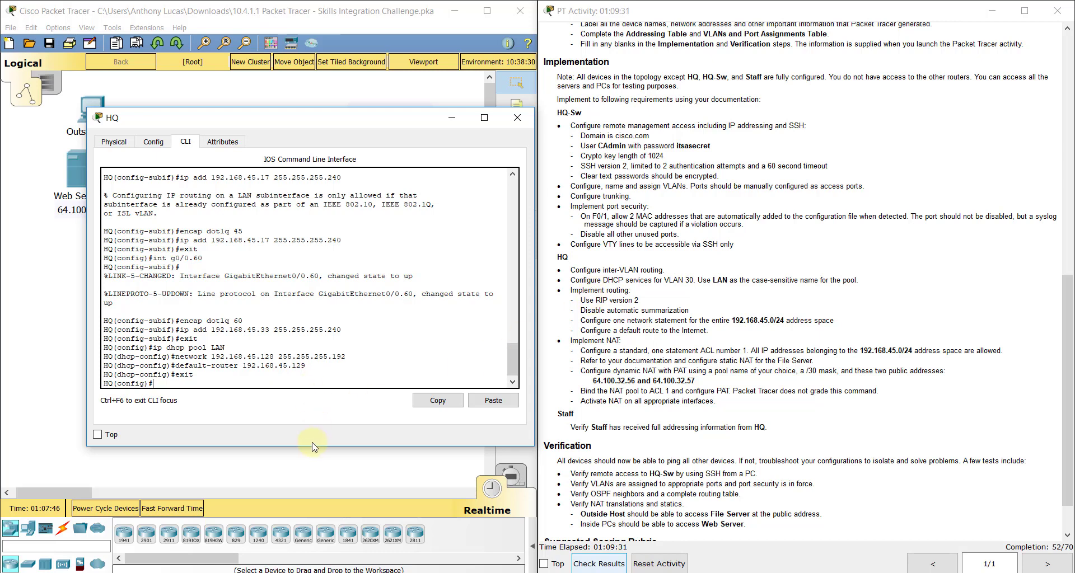
{"action": "key", "text": "Return"}
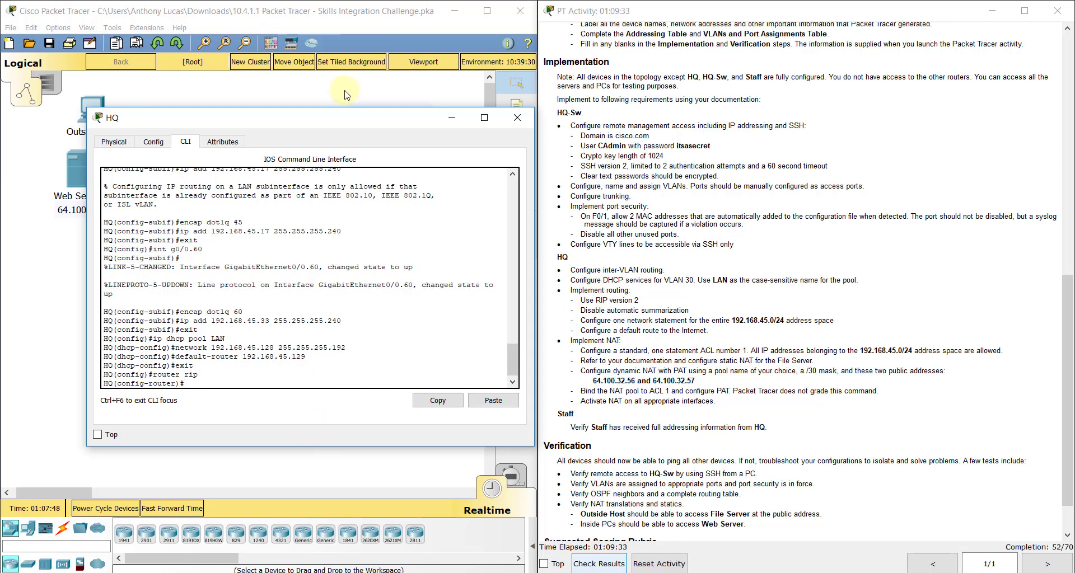
{"action": "left_click_drag", "start_coordinate": [339, 126], "coordinate": [809, 91]}
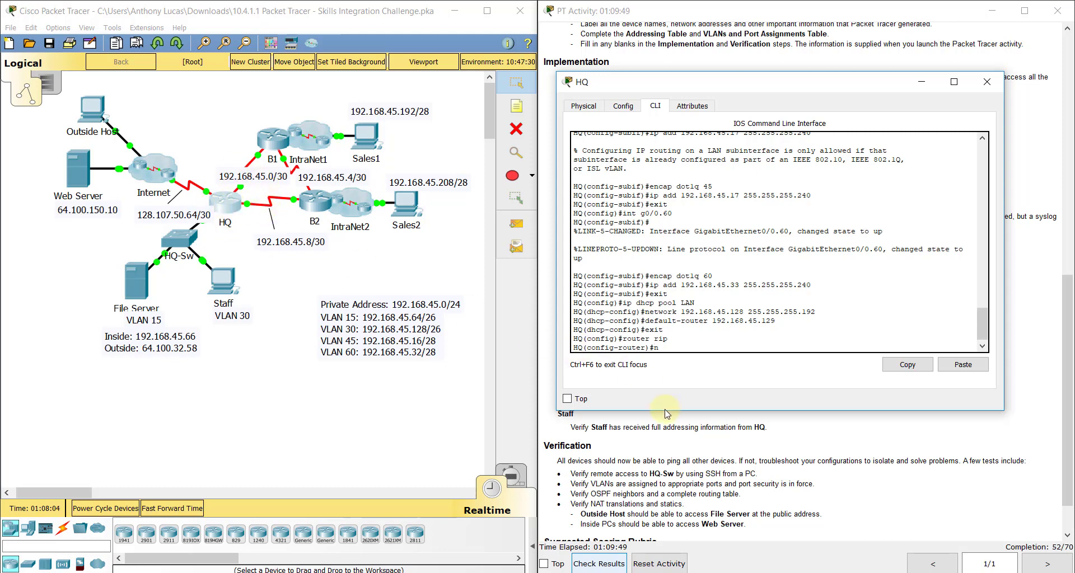
{"action": "type", "text": "etwork 192.165.45.0"}
{"action": "key", "text": "Return"}
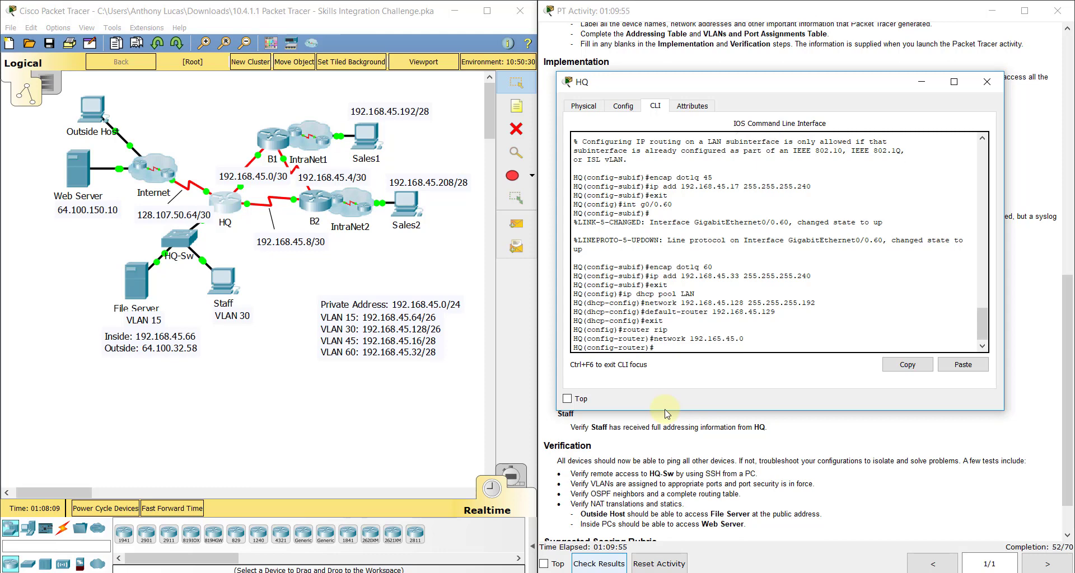
{"action": "left_click", "coordinate": [347, 260]}
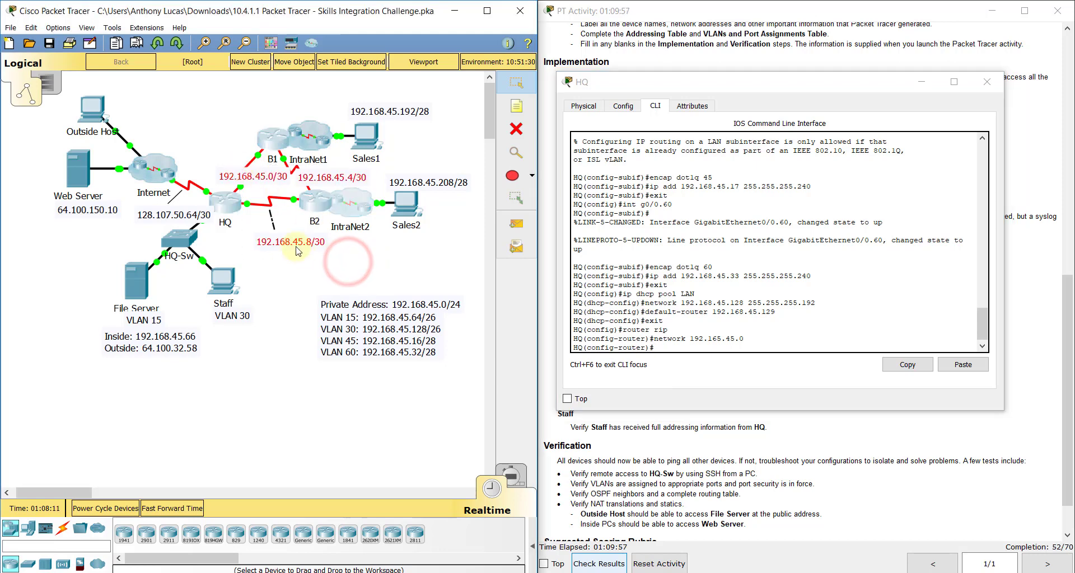
{"action": "left_click_drag", "start_coordinate": [748, 339], "coordinate": [689, 339]}
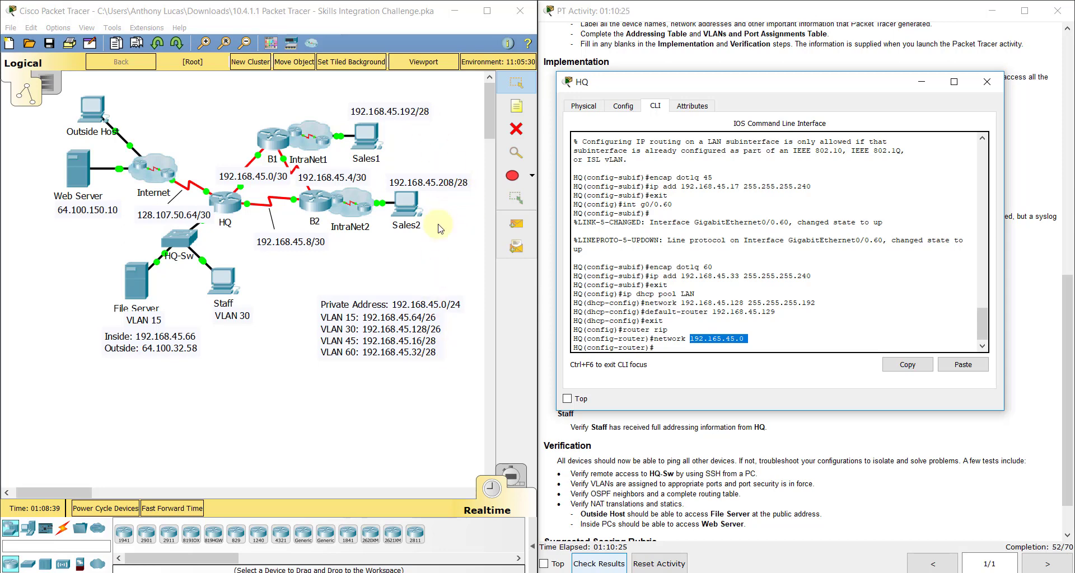
{"action": "left_click", "coordinate": [736, 347]}
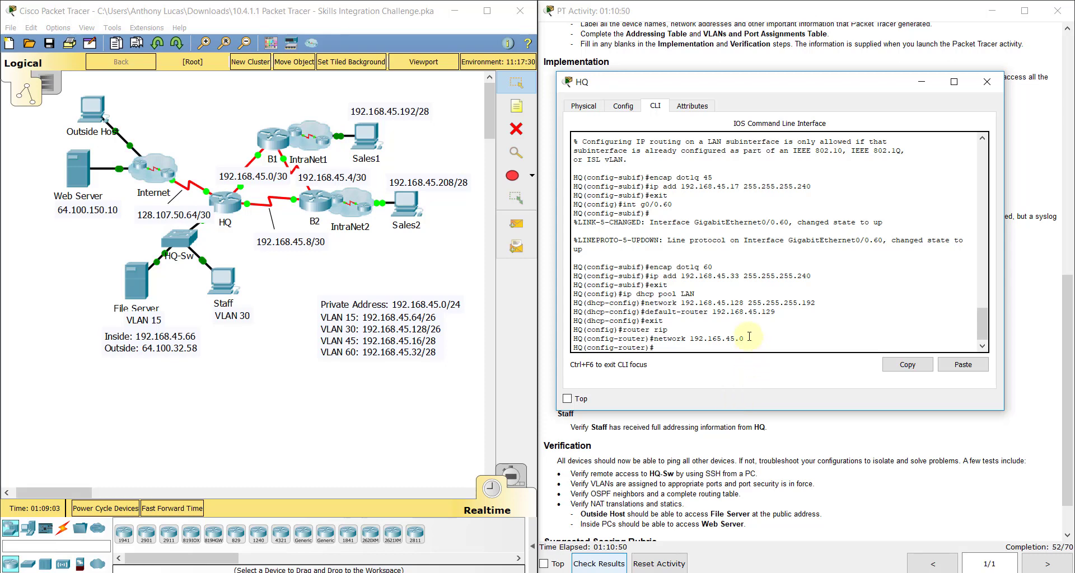
Step: Set RIP to version 2 and disable automatic summarization, following HQ's routing requirements
{"action": "left_click_drag", "start_coordinate": [687, 84], "coordinate": [200, 105]}
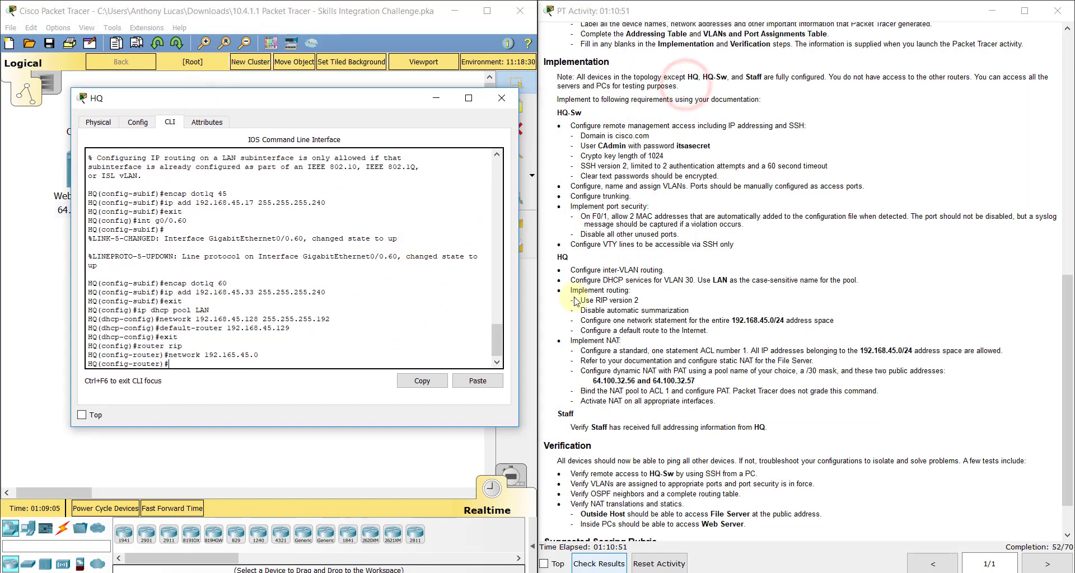
{"action": "left_click_drag", "start_coordinate": [585, 301], "coordinate": [689, 311]}
{"action": "left_click", "coordinate": [702, 328]}
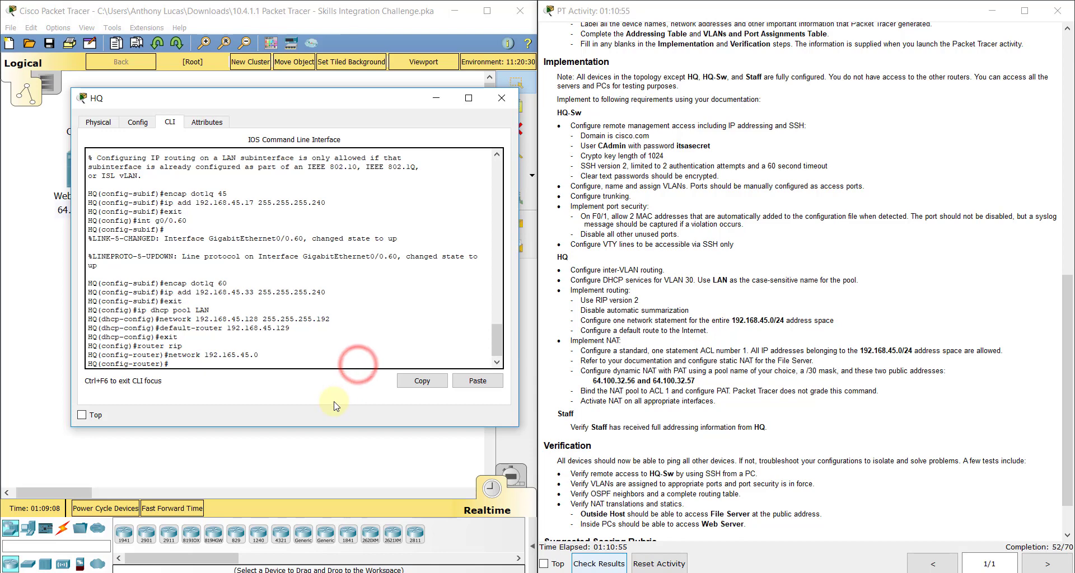
{"action": "type", "text": "version 2"}
{"action": "key", "text": "Return"}
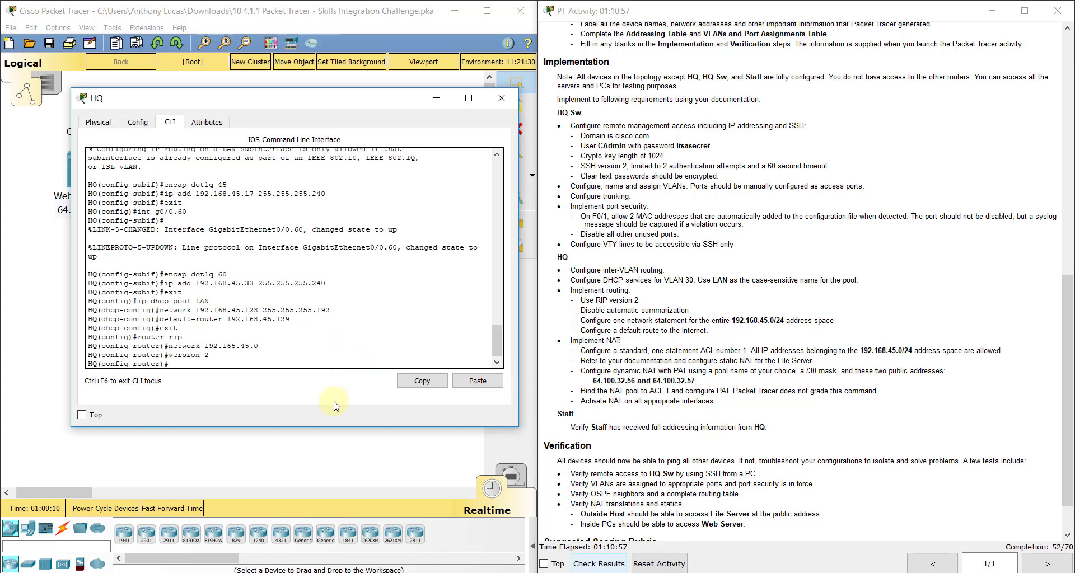
{"action": "type", "text": "no auto-summary"}
{"action": "key", "text": "Return"}
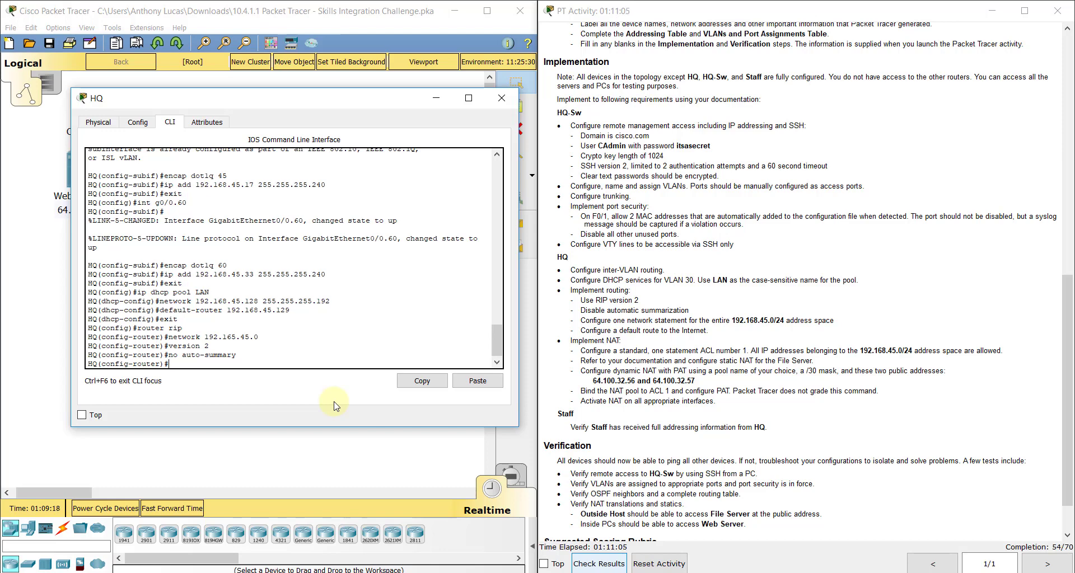
Step: Try to advertise the default route through RIP with default information-originate
{"action": "type", "text": "default information"}
{"action": "key", "text": "Tab"}
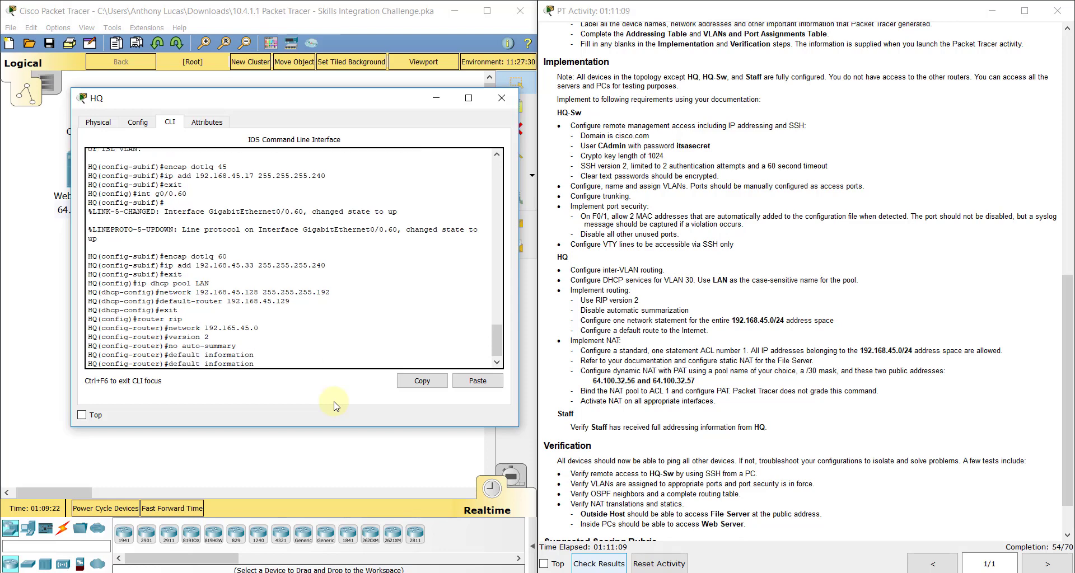
{"action": "type", "text": "-originate"}
{"action": "key", "text": "Return"}
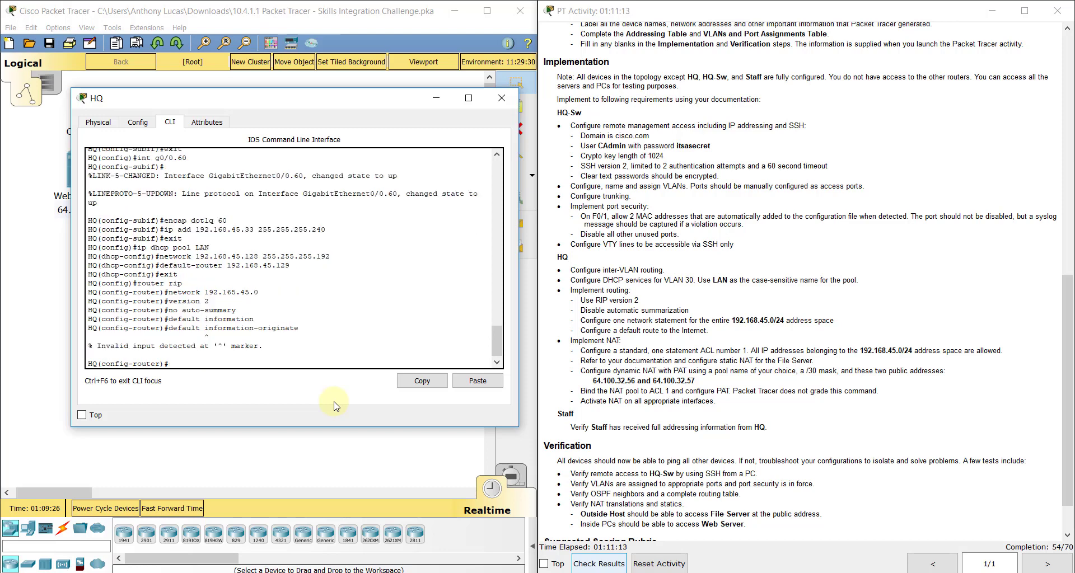
Step: Try the shorter command default originate for advertising the default route through RIP
{"action": "key", "text": "Up"}
{"action": "key", "text": "BackSpace"}
{"action": "key", "text": "BackSpace"}
{"action": "key", "text": "BackSpace"}
{"action": "key", "text": "BackSpace"}
{"action": "key", "text": "BackSpace"}
{"action": "key", "text": "BackSpace"}
{"action": "key", "text": "BackSpace"}
{"action": "key", "text": "BackSpace"}
{"action": "key", "text": "BackSpace"}
{"action": "key", "text": "BackSpace"}
{"action": "key", "text": "BackSpace"}
{"action": "key", "text": "BackSpace"}
{"action": "key", "text": "BackSpace"}
{"action": "key", "text": "BackSpace"}
{"action": "key", "text": "BackSpace"}
{"action": "key", "text": "BackSpace"}
{"action": "key", "text": "BackSpace"}
{"action": "key", "text": "BackSpace"}
{"action": "key", "text": "BackSpace"}
{"action": "key", "text": "BackSpace"}
{"action": "key", "text": "Tab"}
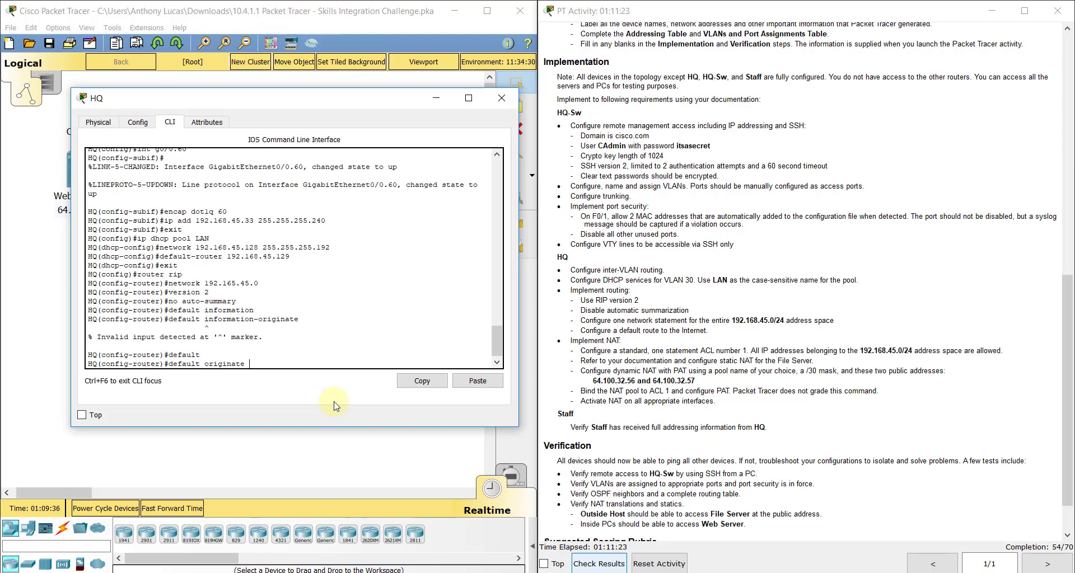
{"action": "key", "text": "Return"}
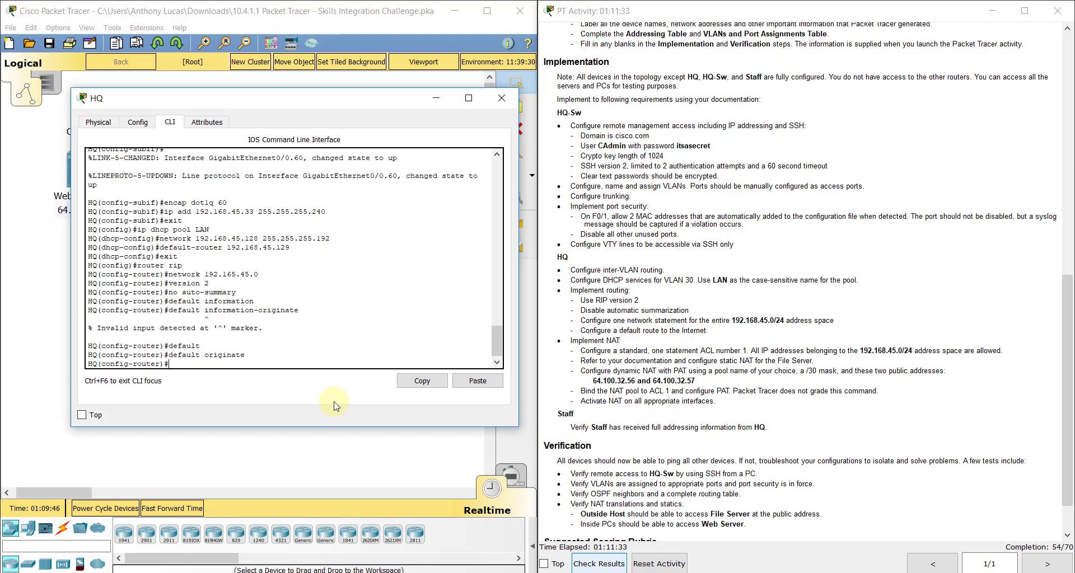
Step: Advertise the default route through RIP with default-information originate
{"action": "type", "text": "default-"}
{"action": "key", "text": "Tab"}
{"action": "type", "text": "originate"}
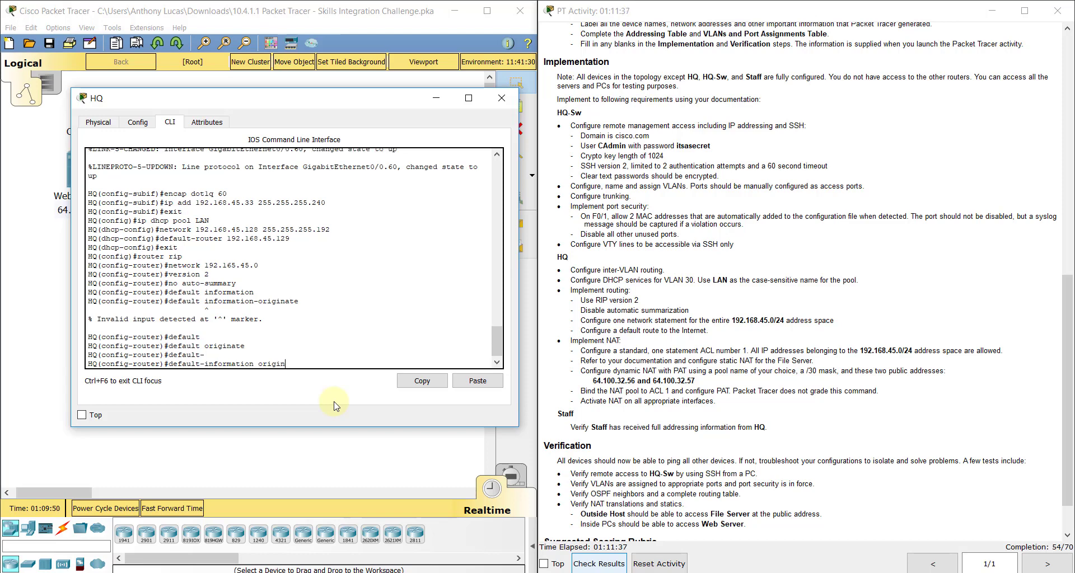
{"action": "key", "text": "Return"}
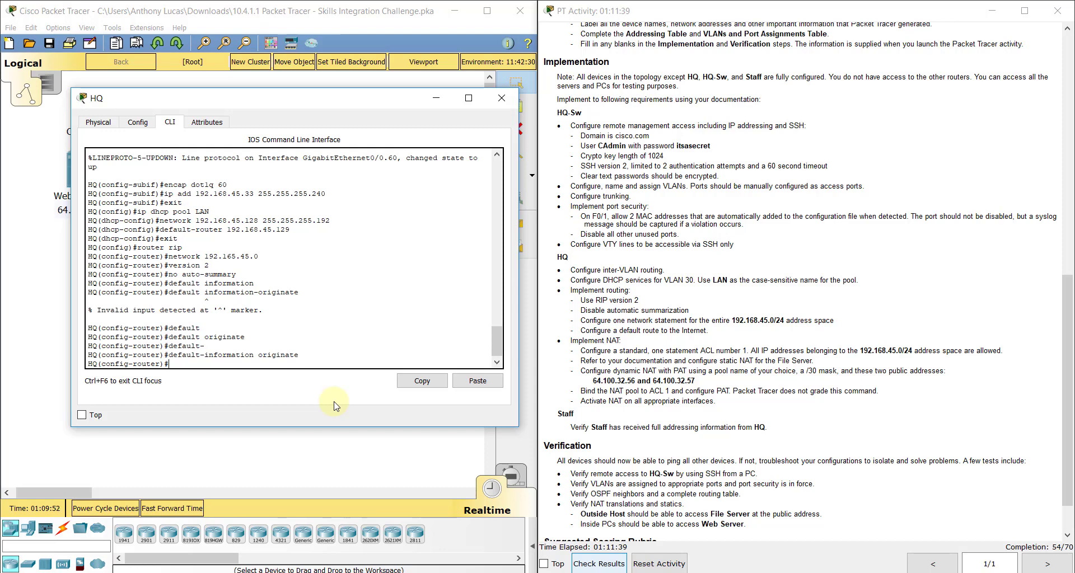
Step: Examine HQ's Internet and LAN connections in the topology, and return HQ to global configuration mode
{"action": "left_click_drag", "start_coordinate": [363, 98], "coordinate": [840, 80]}
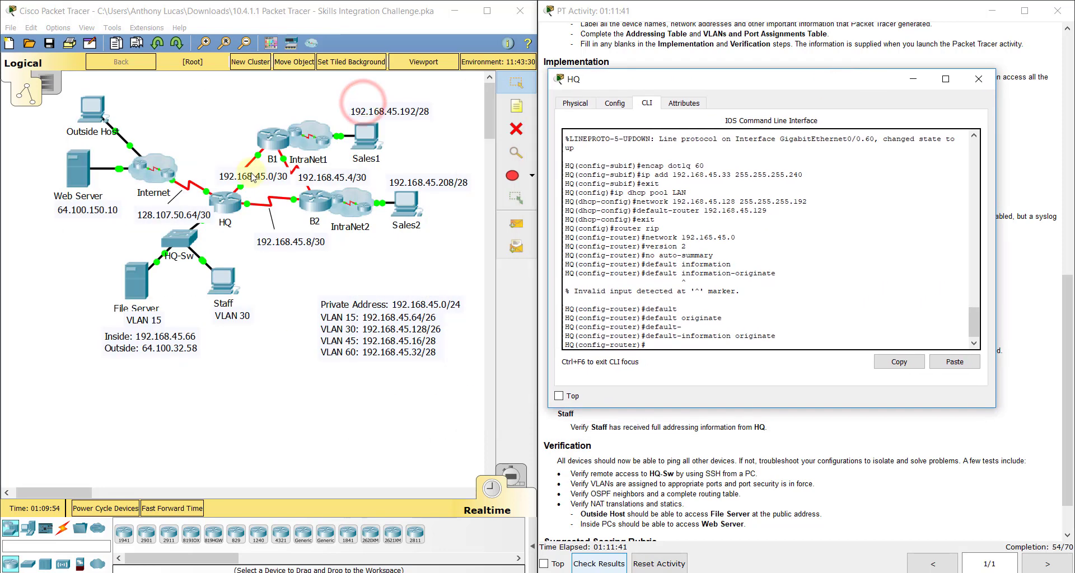
{"action": "left_click", "coordinate": [125, 245]}
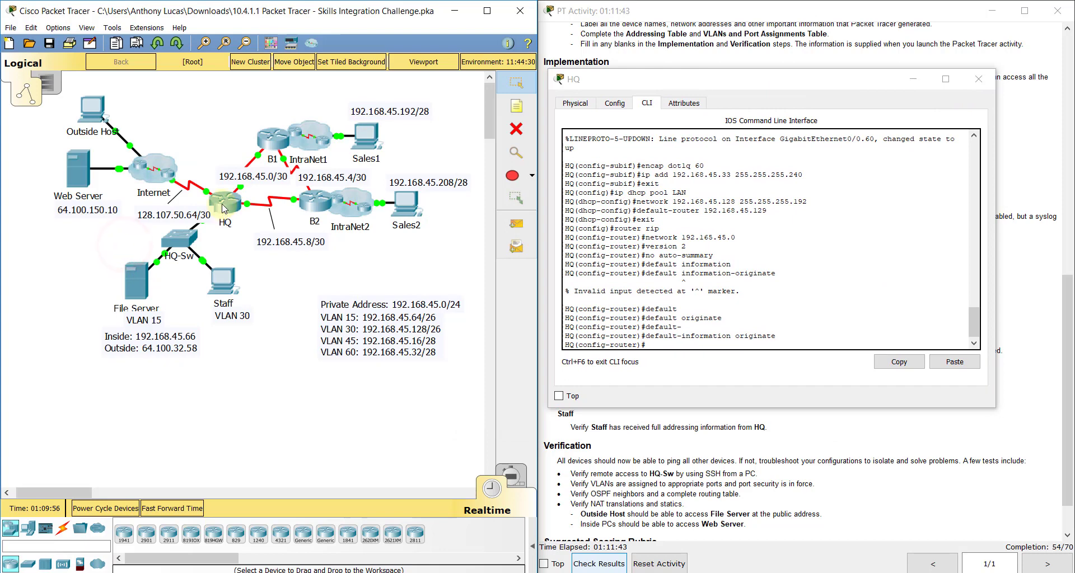
{"action": "left_click_drag", "start_coordinate": [241, 235], "coordinate": [165, 310]}
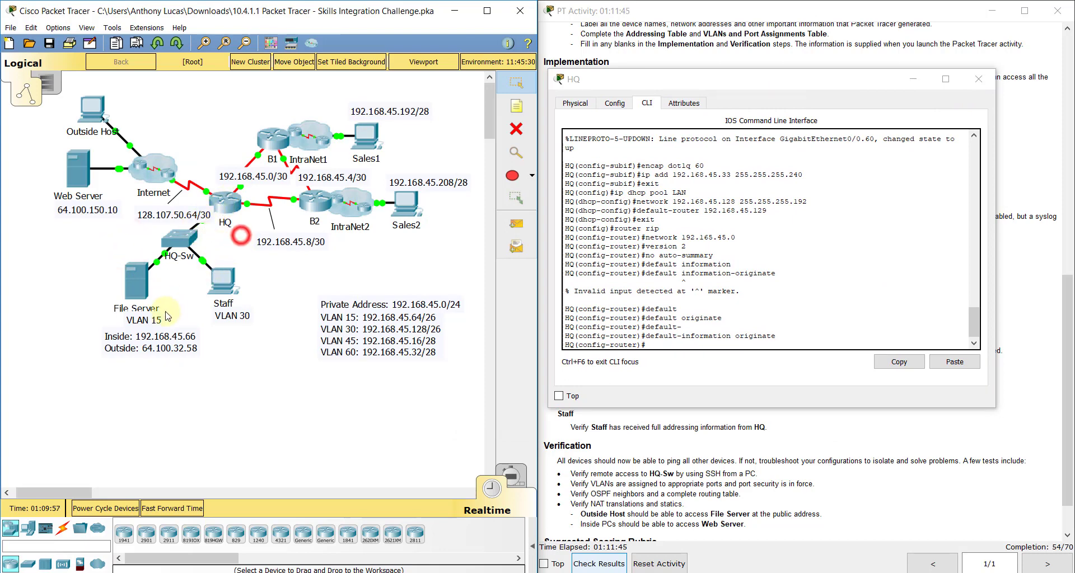
{"action": "left_click", "coordinate": [303, 314]}
{"action": "left_click_drag", "start_coordinate": [71, 239], "coordinate": [245, 364]}
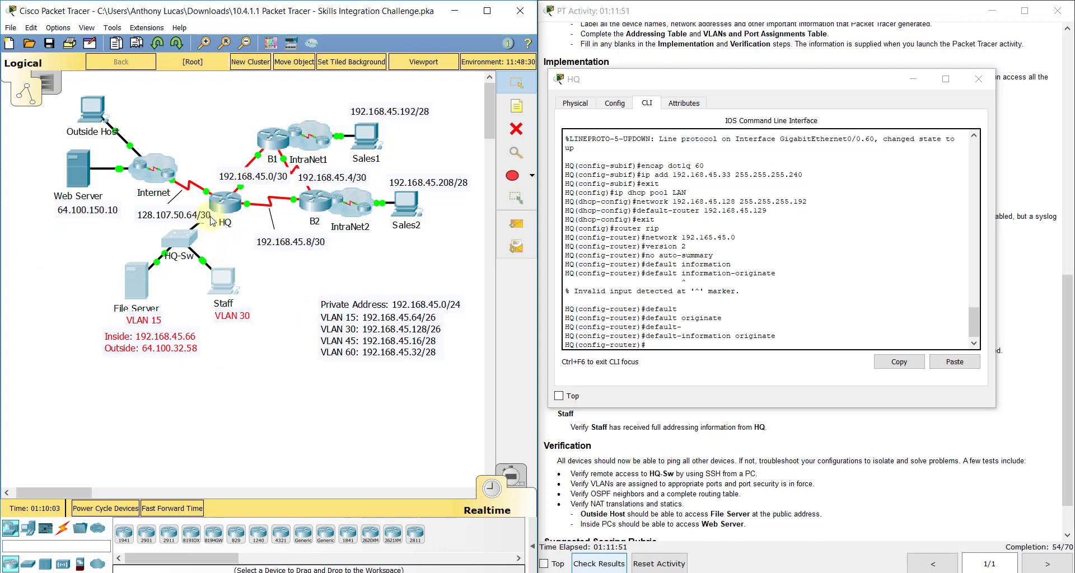
{"action": "left_click", "coordinate": [644, 345]}
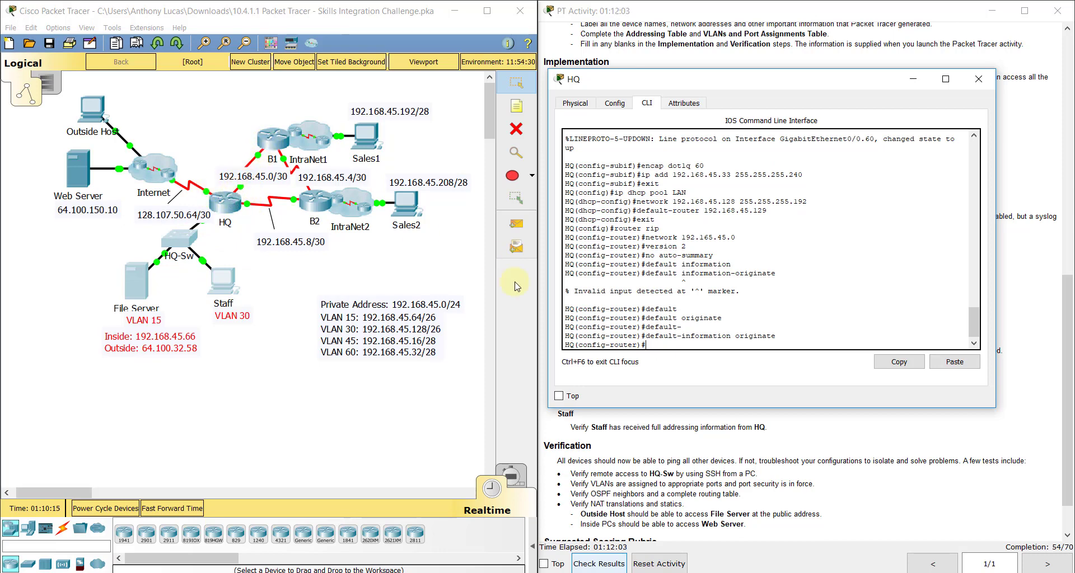
{"action": "type", "text": "xit"}
{"action": "key", "text": "Return"}
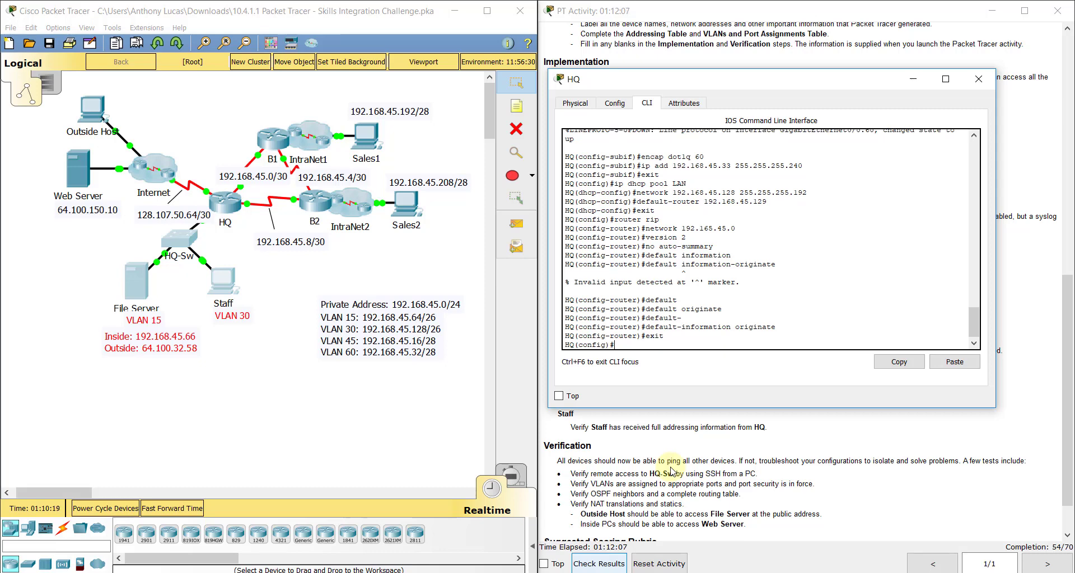
Step: Configure the default route 0.0.0.0 0.0.0.0 through s0/1/0 on HQ, checking the Internet-facing interface in the Addressing Table
{"action": "type", "text": "ip route 0.0.0.0 0.0."}
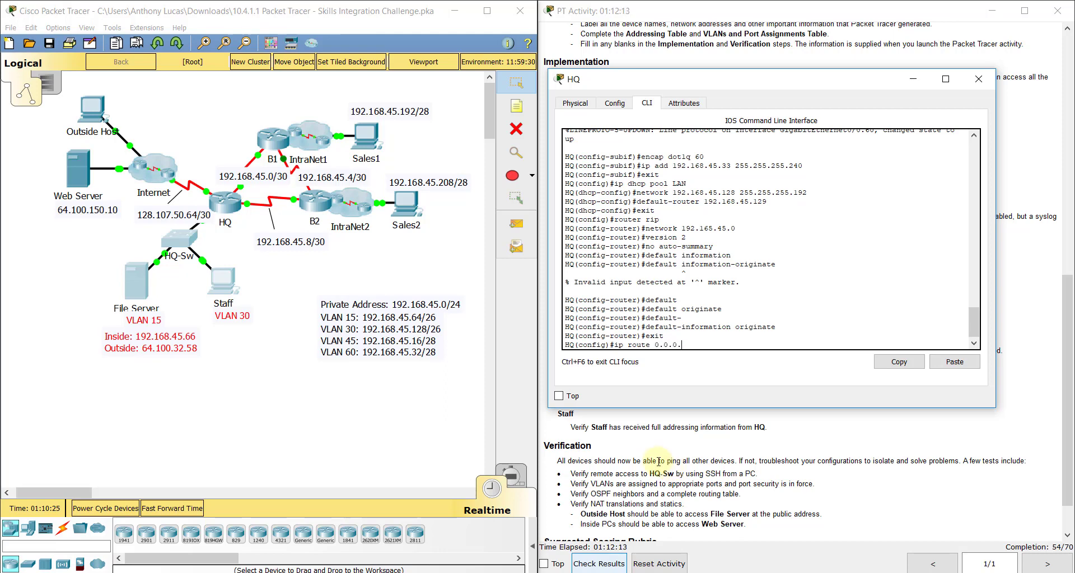
{"action": "type", "text": "0.0"}
{"action": "left_click", "coordinate": [196, 129]}
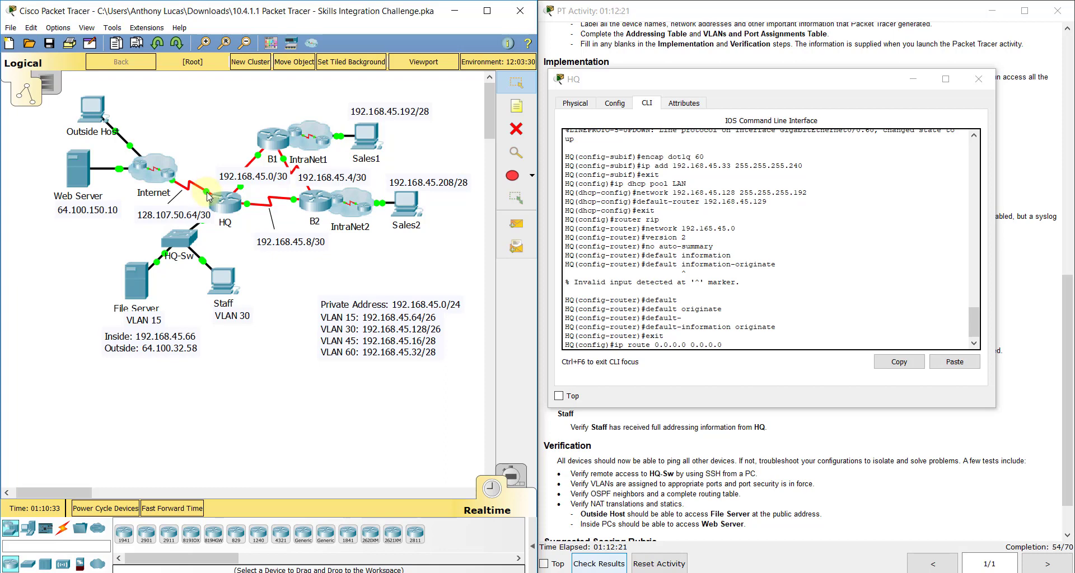
{"action": "left_click", "coordinate": [790, 342]}
{"action": "type", "text": "s01/"}
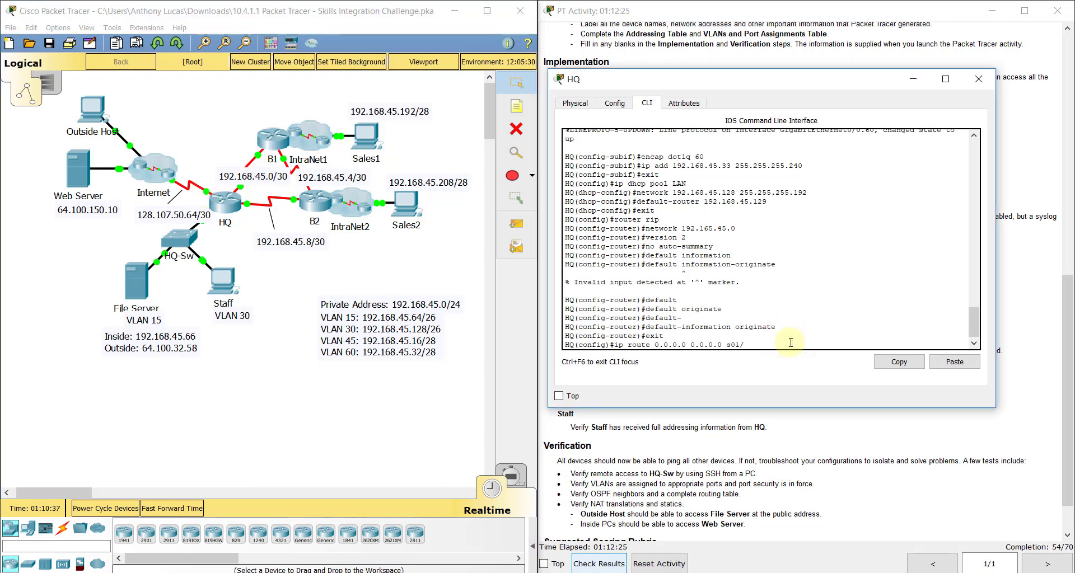
{"action": "key", "text": "BackSpace"}
{"action": "key", "text": "BackSpace"}
{"action": "key", "text": "BackSpace"}
{"action": "type", "text": "0/1/"}
{"action": "left_click", "coordinate": [675, 54]}
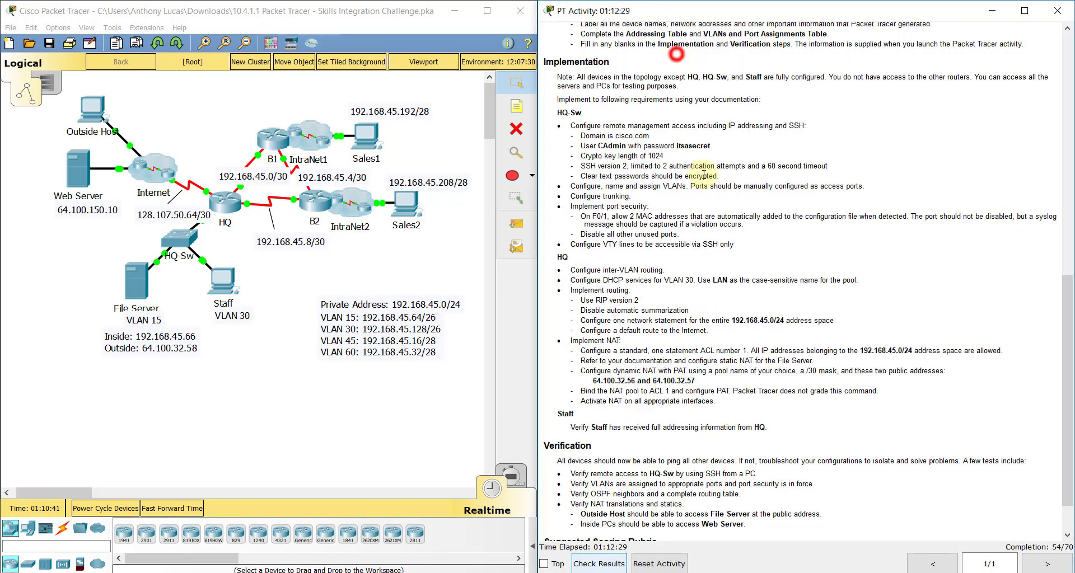
{"action": "scroll", "coordinate": [705, 204], "scroll_direction": "up", "scroll_amount": 6}
{"action": "scroll", "coordinate": [706, 204], "scroll_direction": "up", "scroll_amount": 3}
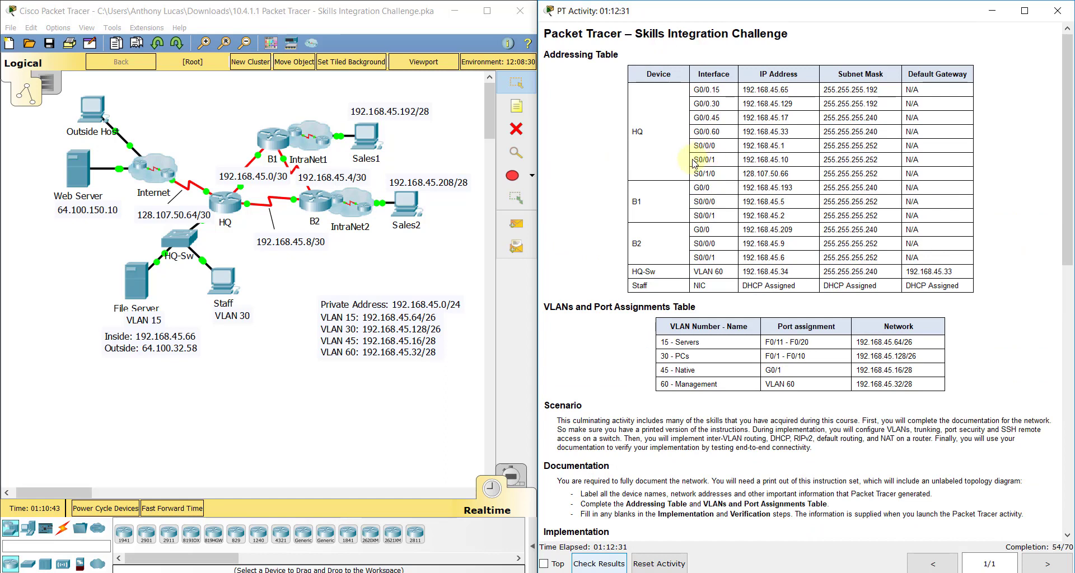
{"action": "left_click_drag", "start_coordinate": [696, 174], "coordinate": [800, 176]}
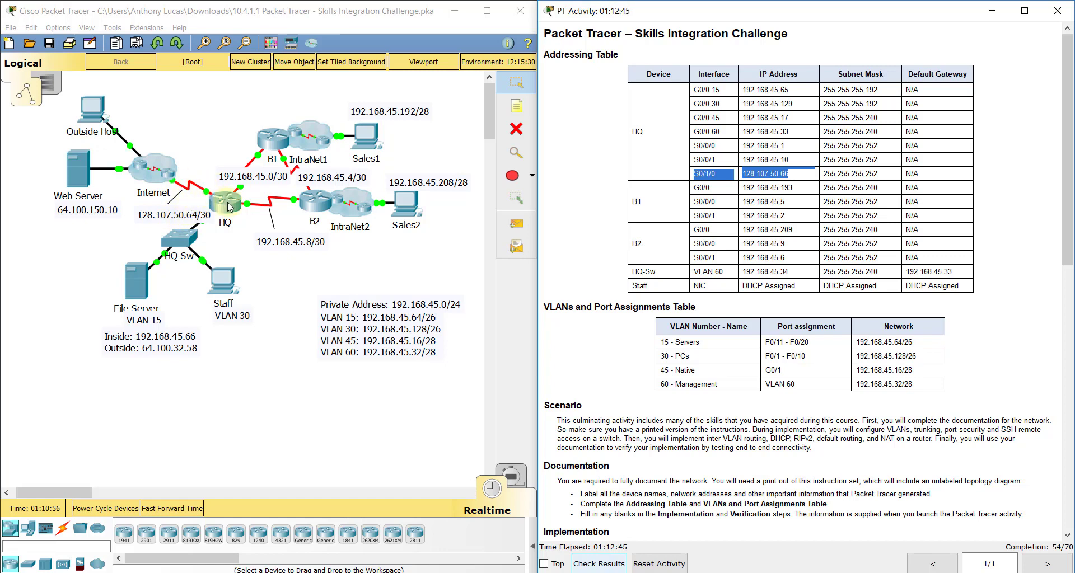
{"action": "left_click", "coordinate": [228, 206]}
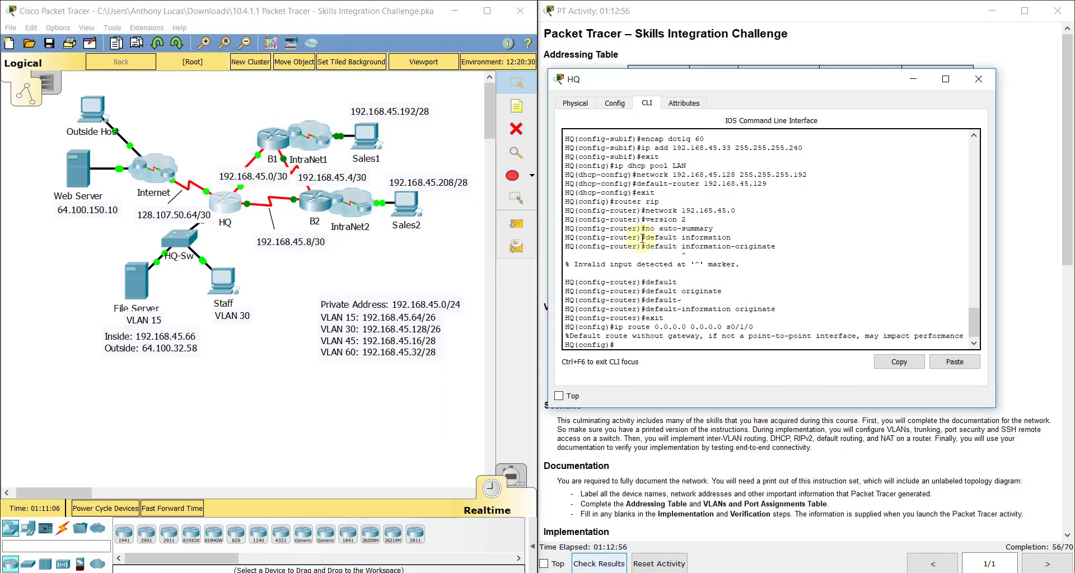
Step: Compare the default information-originate and default-information originate commands entered in HQ's CLI
{"action": "left_click_drag", "start_coordinate": [645, 246], "coordinate": [780, 244]}
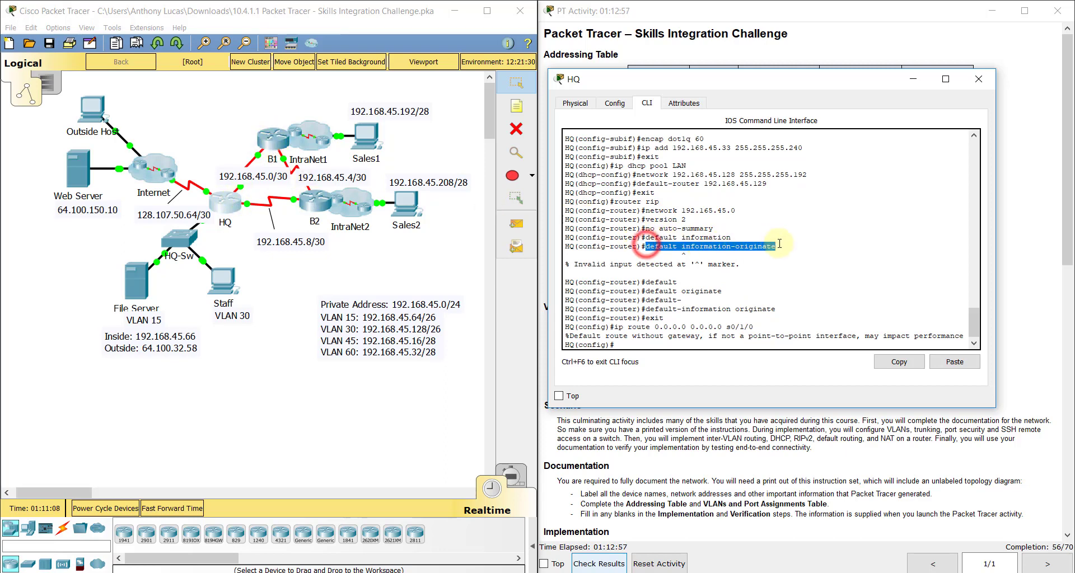
{"action": "left_click", "coordinate": [728, 261]}
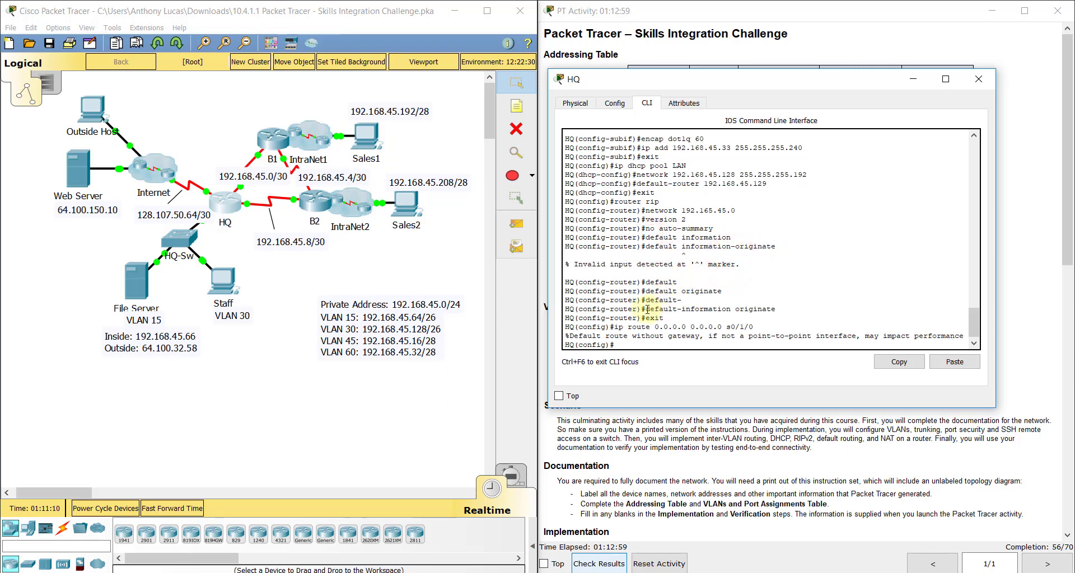
{"action": "left_click_drag", "start_coordinate": [645, 310], "coordinate": [777, 309]}
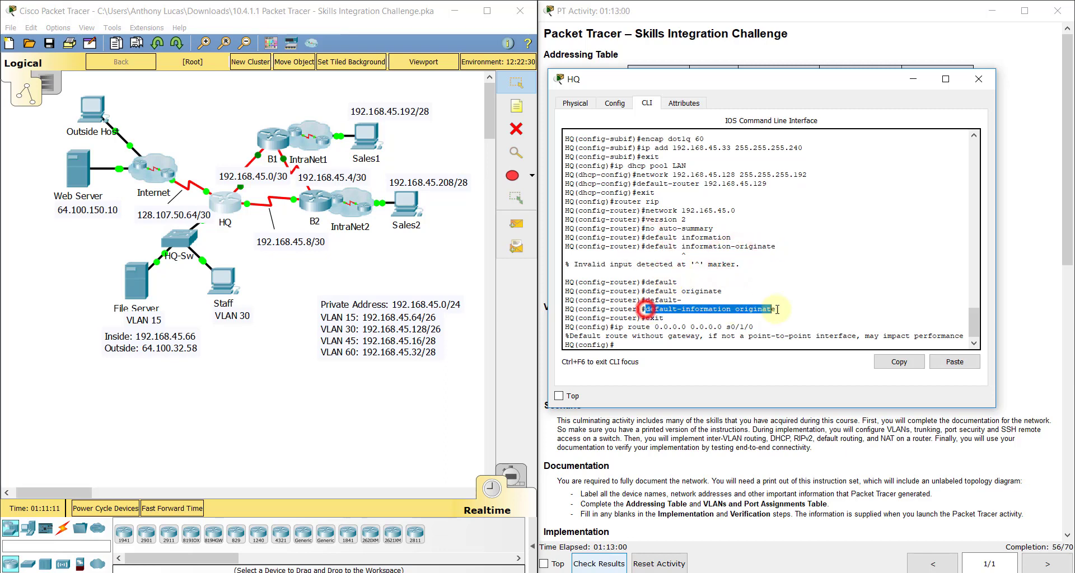
{"action": "left_click", "coordinate": [693, 345]}
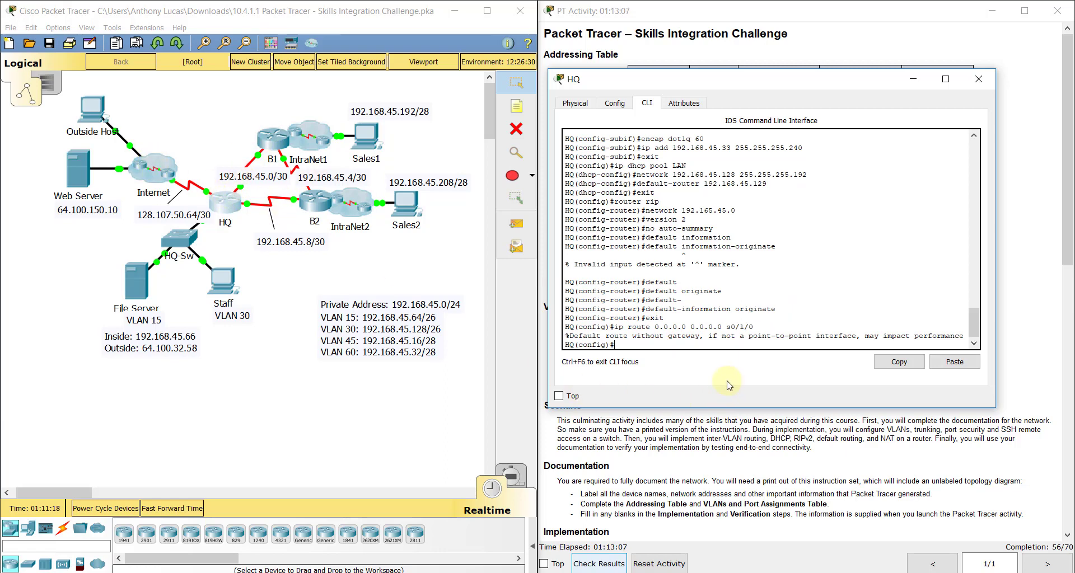
Step: Read the Implement NAT requirements for HQ in the activity instructions and return to HQ's CLI
{"action": "left_click_drag", "start_coordinate": [750, 86], "coordinate": [258, 89]}
{"action": "left_click", "coordinate": [641, 431]}
{"action": "scroll", "coordinate": [619, 434], "scroll_direction": "down", "scroll_amount": 15}
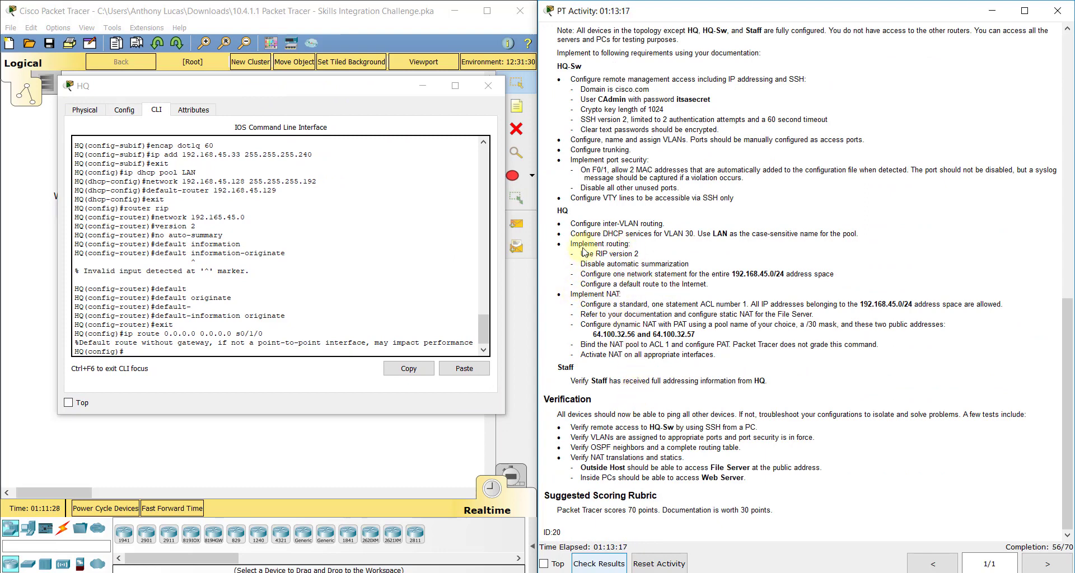
{"action": "left_click_drag", "start_coordinate": [572, 292], "coordinate": [714, 335]}
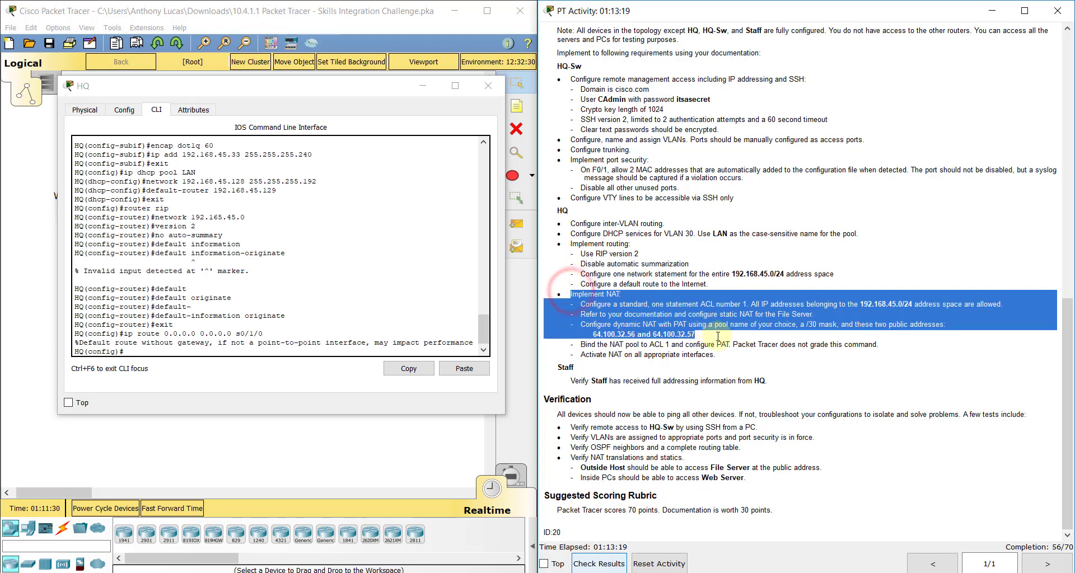
{"action": "left_click", "coordinate": [716, 335]}
{"action": "left_click", "coordinate": [241, 345]}
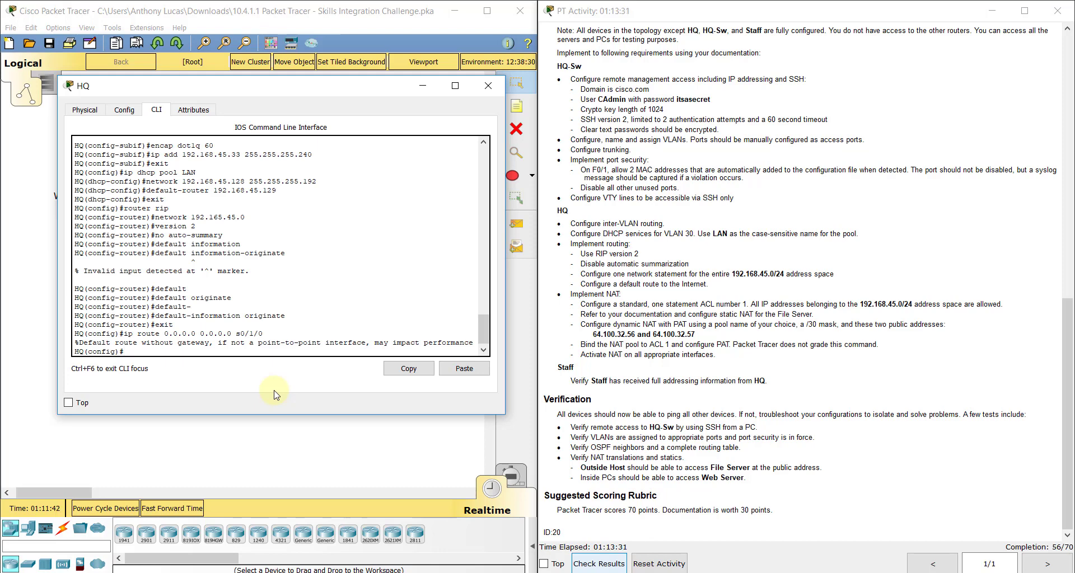
Step: Create standard access list 1 on HQ permitting 192.168.45.0 with wildcard mask 0.0.0.255
{"action": "type", "text": "access-list 1 permit 192.168."}
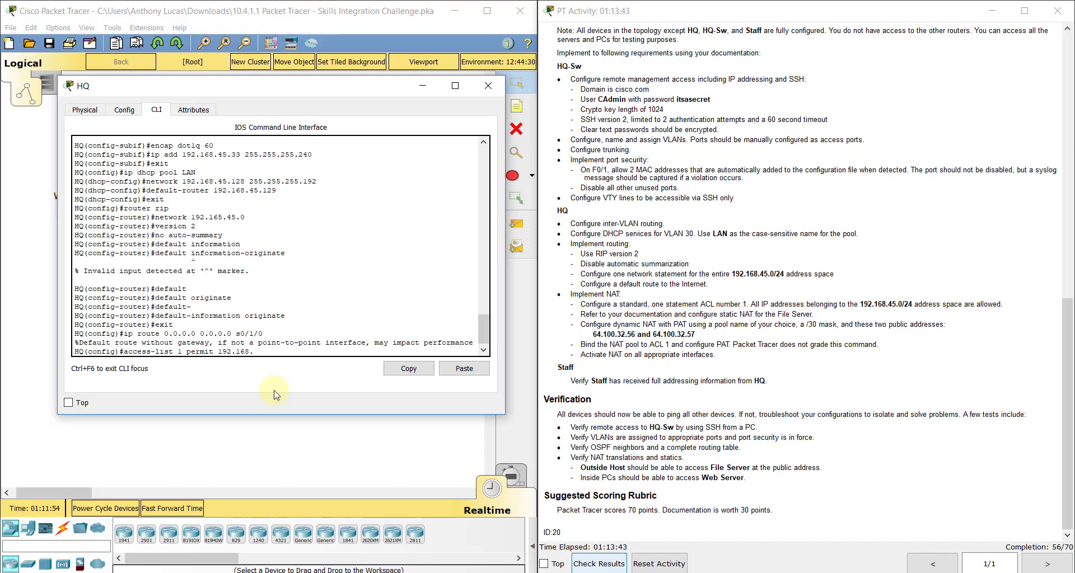
{"action": "type", "text": "45"}
{"action": "type", "text": "0.0"}
{"action": "key", "text": "BackSpace"}
{"action": "key", "text": "BackSpace"}
{"action": "key", "text": "BackSpace"}
{"action": "key", "text": "BackSpace"}
{"action": "type", "text": ".0.0.255"}
{"action": "key", "text": "Return"}
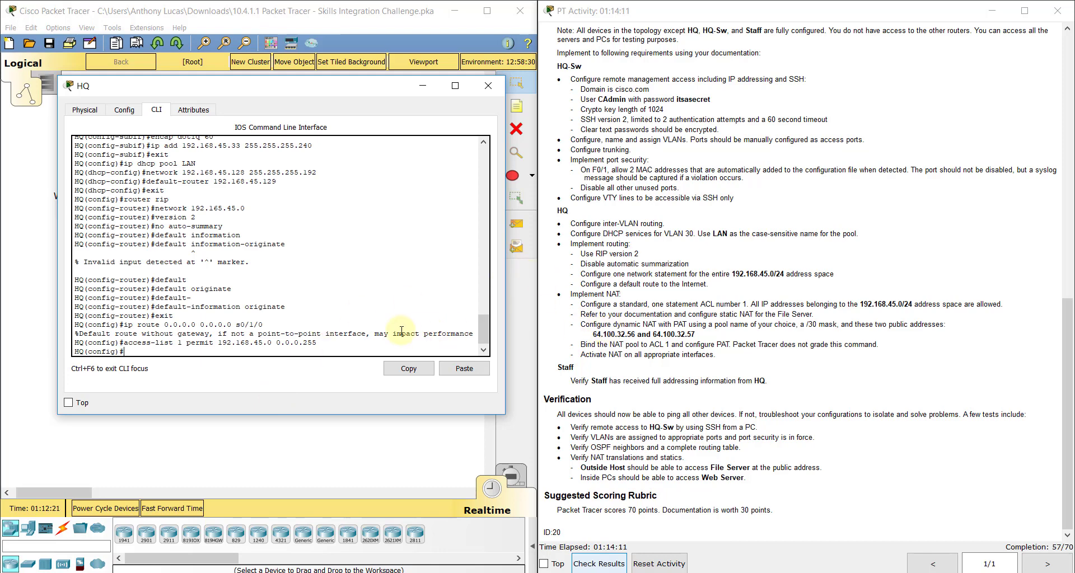
{"action": "left_click", "coordinate": [382, 351]}
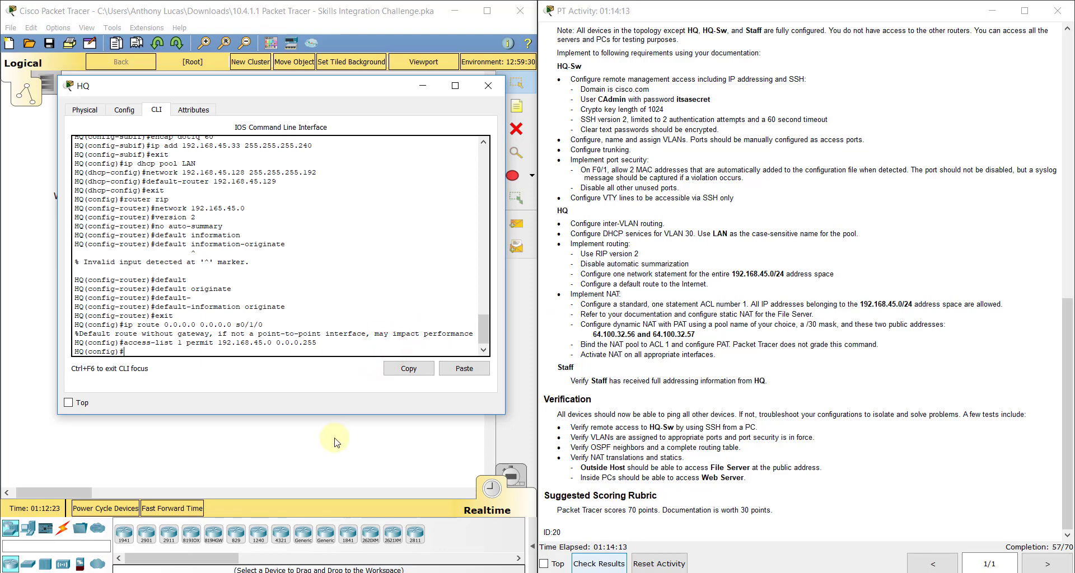
{"action": "type", "text": "ou"}
{"action": "key", "text": "BackSpace"}
{"action": "key", "text": "BackSpace"}
{"action": "key", "text": "BackSpace"}
{"action": "type", "text": "inside s"}
{"action": "key", "text": "BackSpace"}
{"action": "type", "text": "de source"}
{"action": "key", "text": "BackSpace"}
{"action": "key", "text": "BackSpace"}
{"action": "key", "text": "BackSpace"}
{"action": "key", "text": "BackSpace"}
{"action": "key", "text": "BackSpace"}
{"action": "key", "text": "BackSpace"}
{"action": "key", "text": "BackSpace"}
{"action": "key", "text": "BackSpace"}
{"action": "key", "text": "BackSpace"}
{"action": "key", "text": "BackSpace"}
{"action": "key", "text": "BackSpace"}
{"action": "key", "text": "BackSpace"}
{"action": "key", "text": "BackSpace"}
Step: Define the NAT pool NATPOOL on HQ from 64.100.32.56 to 64.100.32.57 with netmask 255.255.255.252
{"action": "type", "text": "pool ?"}
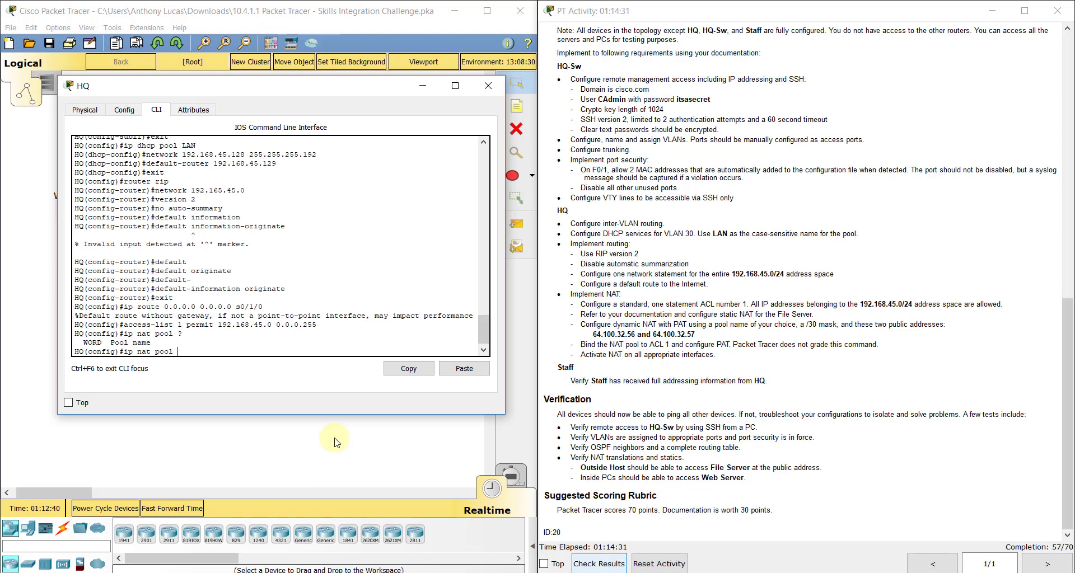
{"action": "type", "text": "NATPOOL ?"}
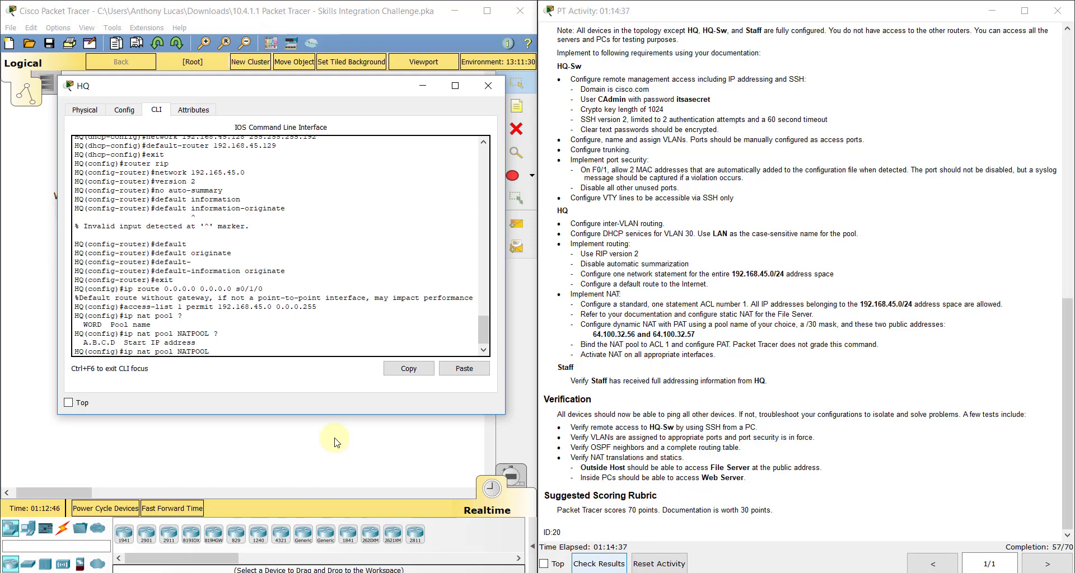
{"action": "type", "text": "64.100.32.56"}
{"action": "left_click_drag", "start_coordinate": [699, 335], "coordinate": [616, 333]}
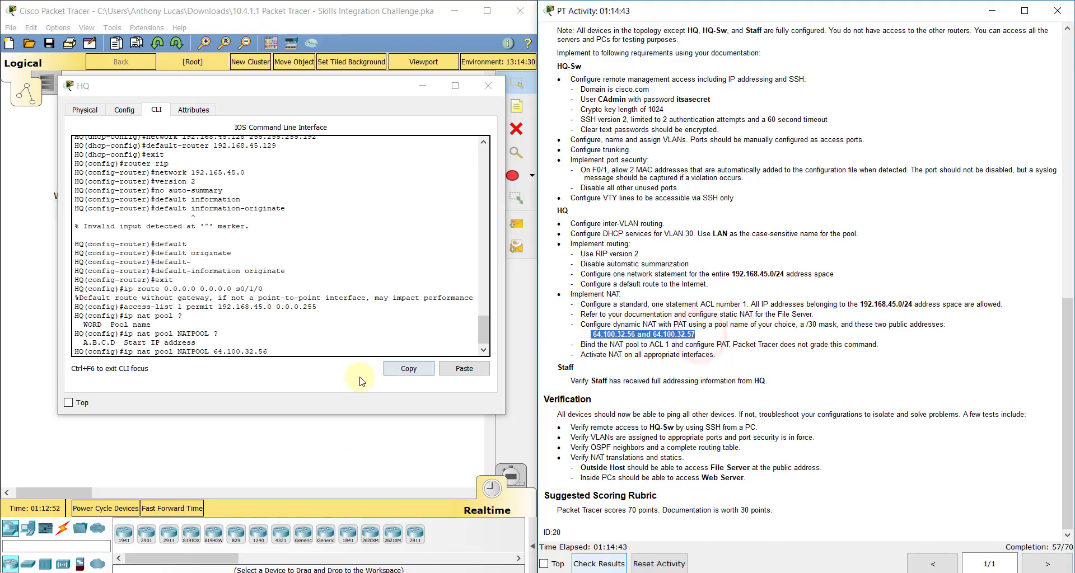
{"action": "left_click", "coordinate": [310, 350]}
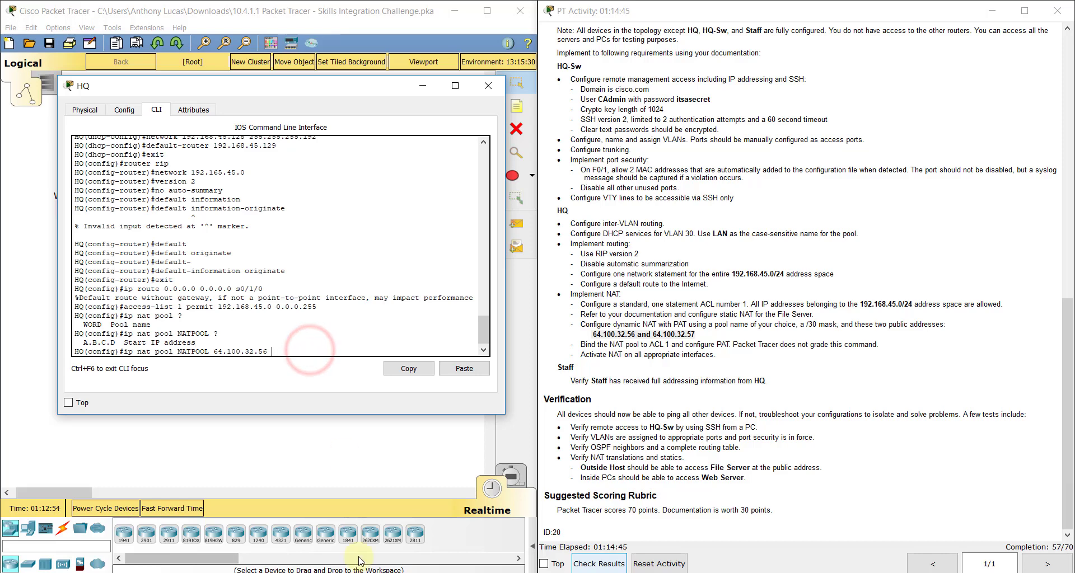
{"action": "type", "text": "64.100"}
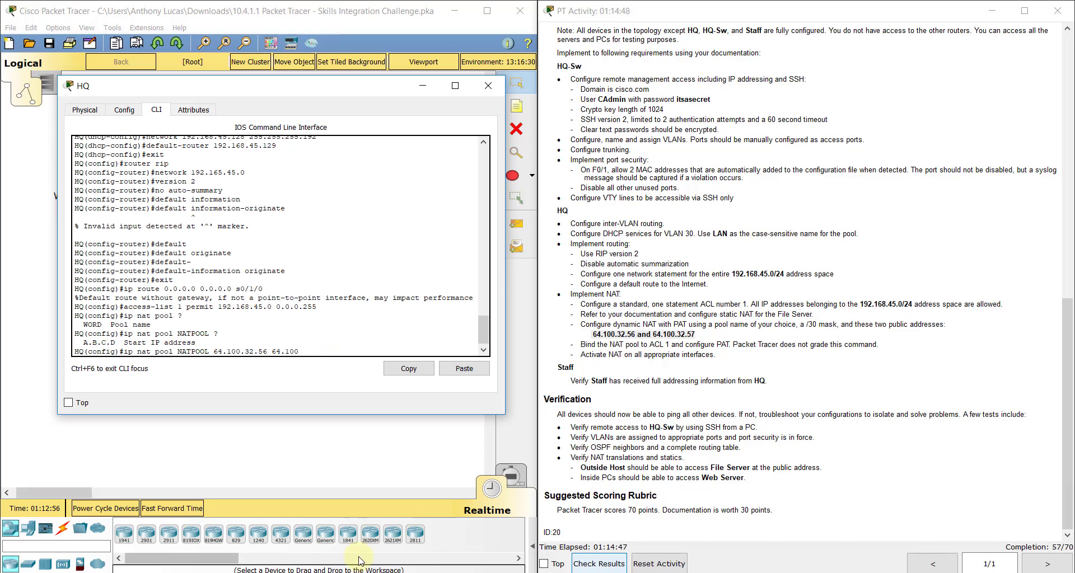
{"action": "type", "text": ".32.57 ?"}
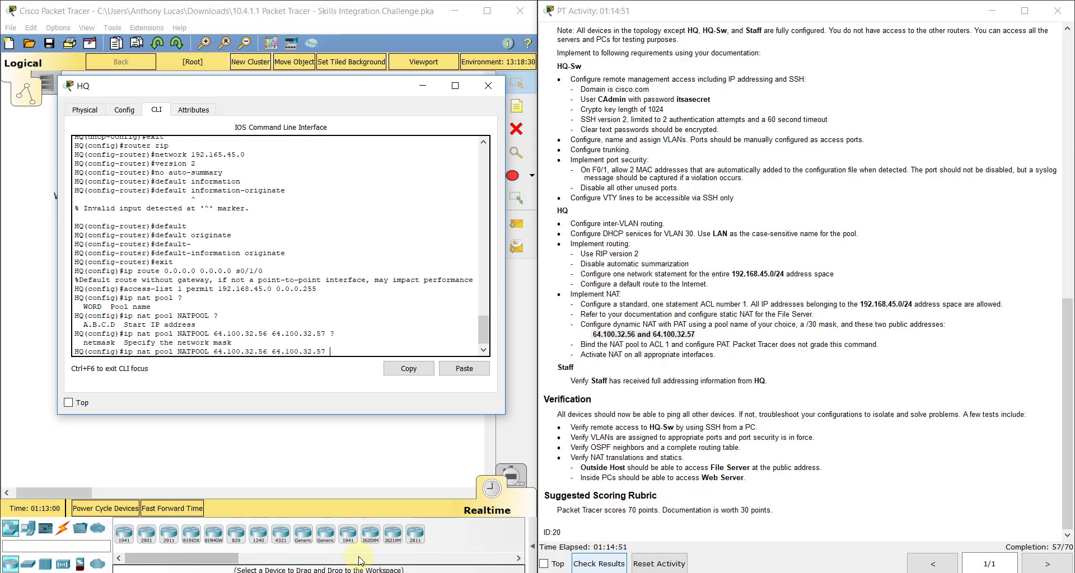
{"action": "type", "text": "netmask"}
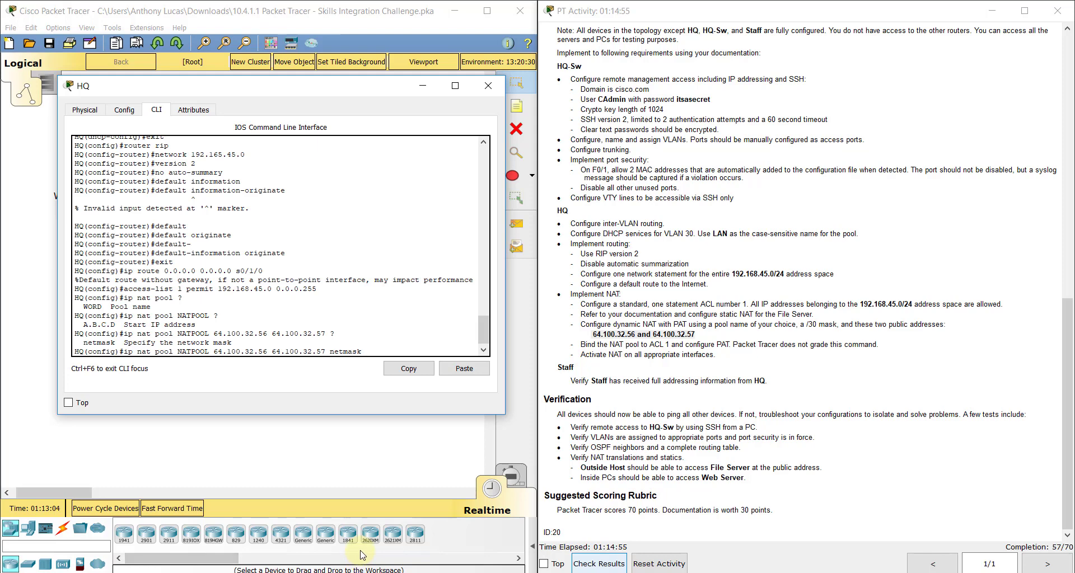
{"action": "left_click", "coordinate": [802, 321]}
{"action": "left_click", "coordinate": [383, 351]}
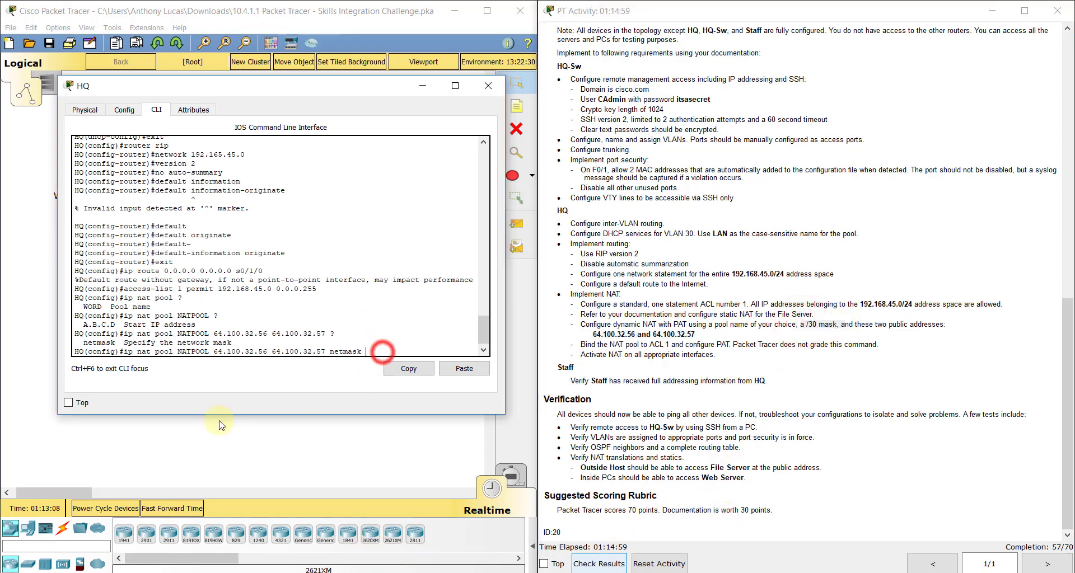
{"action": "type", "text": "255.255"}
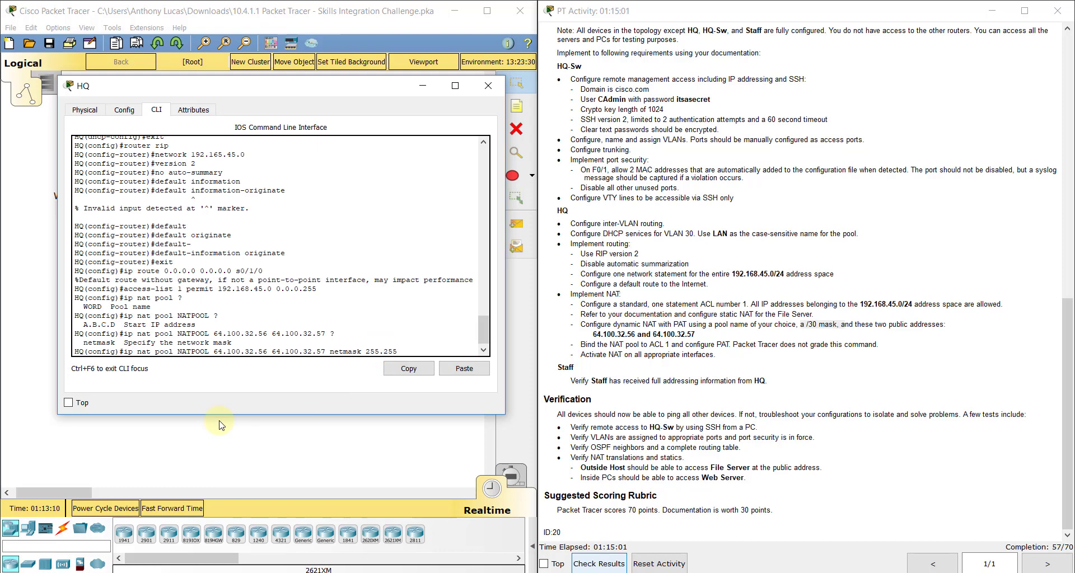
{"action": "type", "text": ".255.252"}
{"action": "key", "text": "Return"}
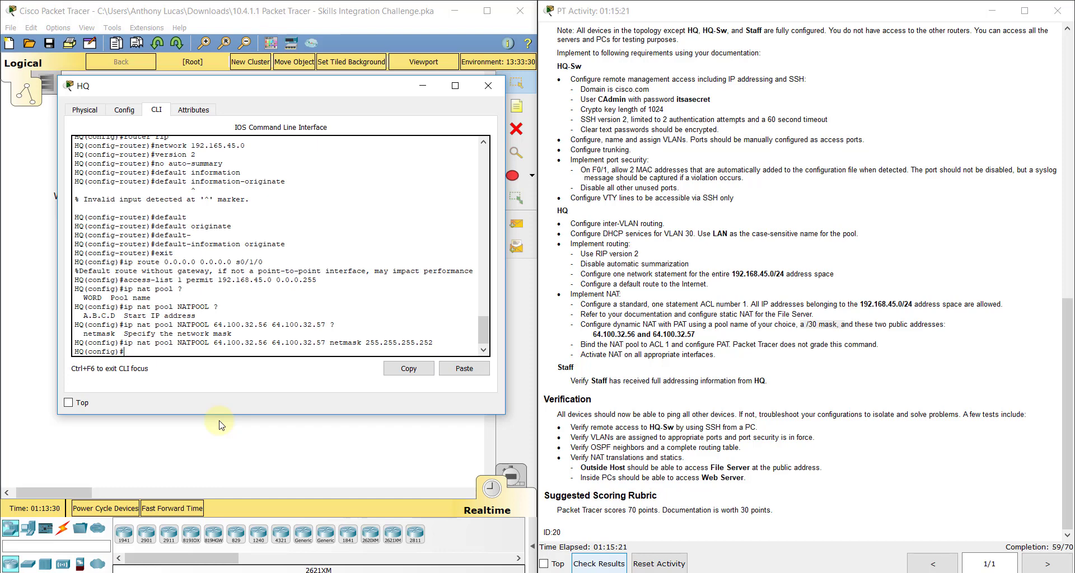
Step: Bind access list 1 to NATPOOL as the inside NAT source with overload for PAT
{"action": "type", "text": "ip nat i"}
{"action": "type", "text": "nsid"}
{"action": "type", "text": "e source list "}
{"action": "type", "text": "?"}
{"action": "type", "text": "1"}
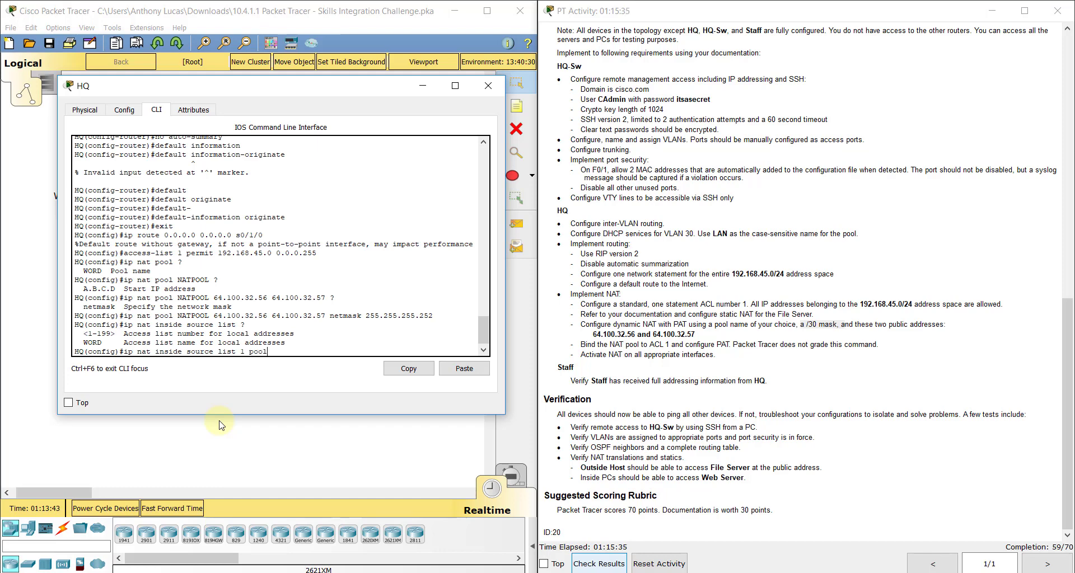
{"action": "type", "text": " pool ?NATPO"}
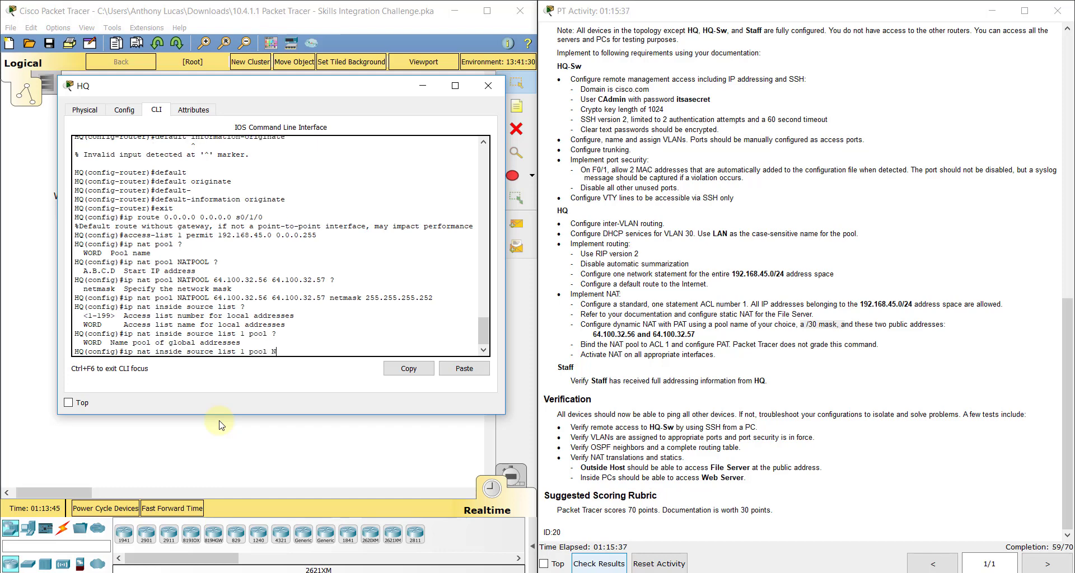
{"action": "type", "text": "OL overload"}
{"action": "double_click", "coordinate": [680, 324]}
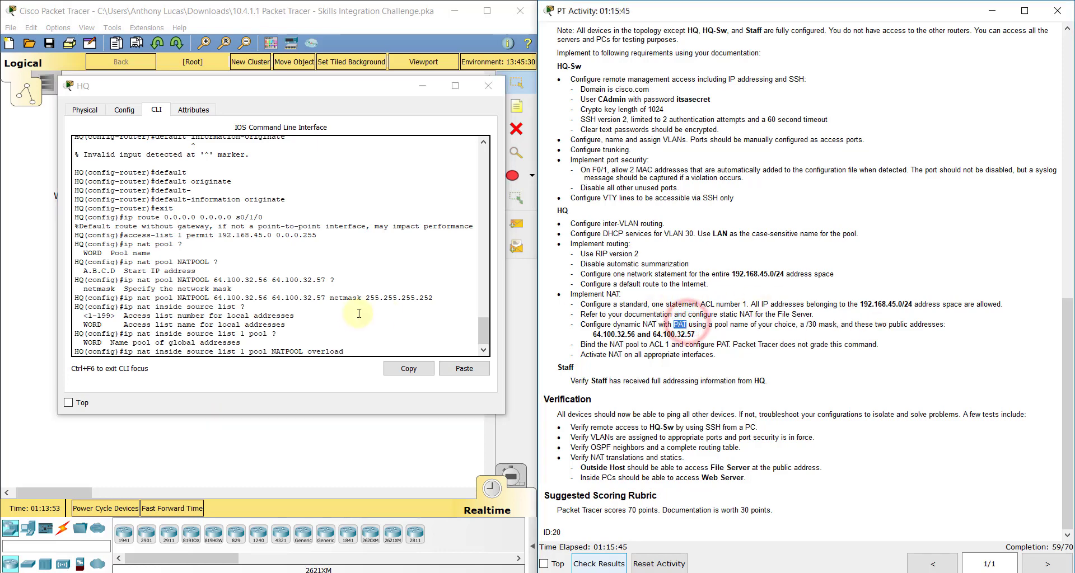
{"action": "left_click", "coordinate": [364, 352]}
{"action": "key", "text": "Return"}
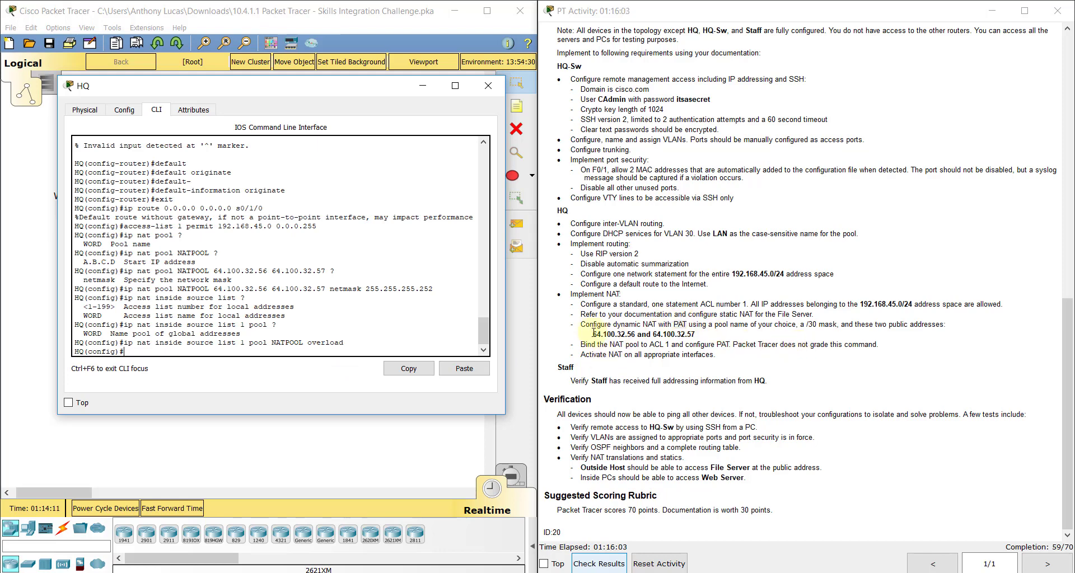
Step: Configure static inside source NAT for the File Server, mapping 192.168.45.66 to 64.100.32.58
{"action": "left_click", "coordinate": [582, 315]}
{"action": "left_click_drag", "start_coordinate": [581, 315], "coordinate": [815, 314]}
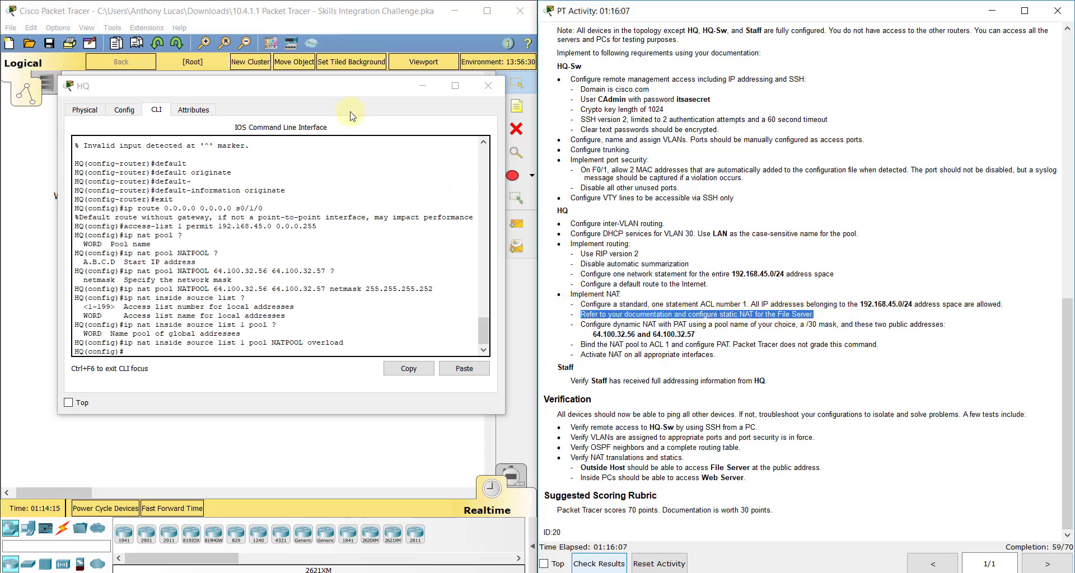
{"action": "left_click_drag", "start_coordinate": [327, 91], "coordinate": [825, 114]}
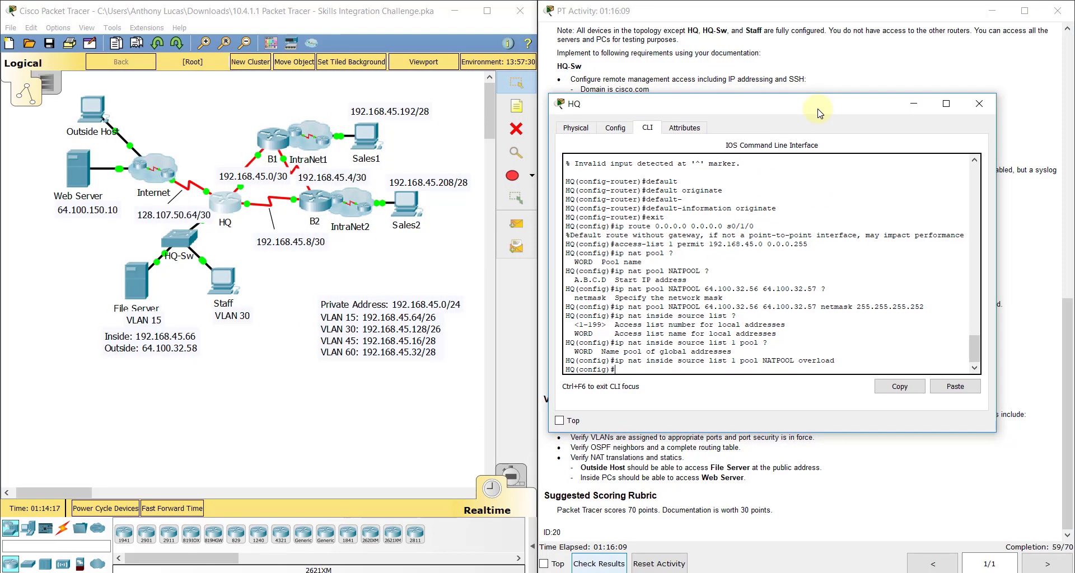
{"action": "left_click", "coordinate": [706, 369]}
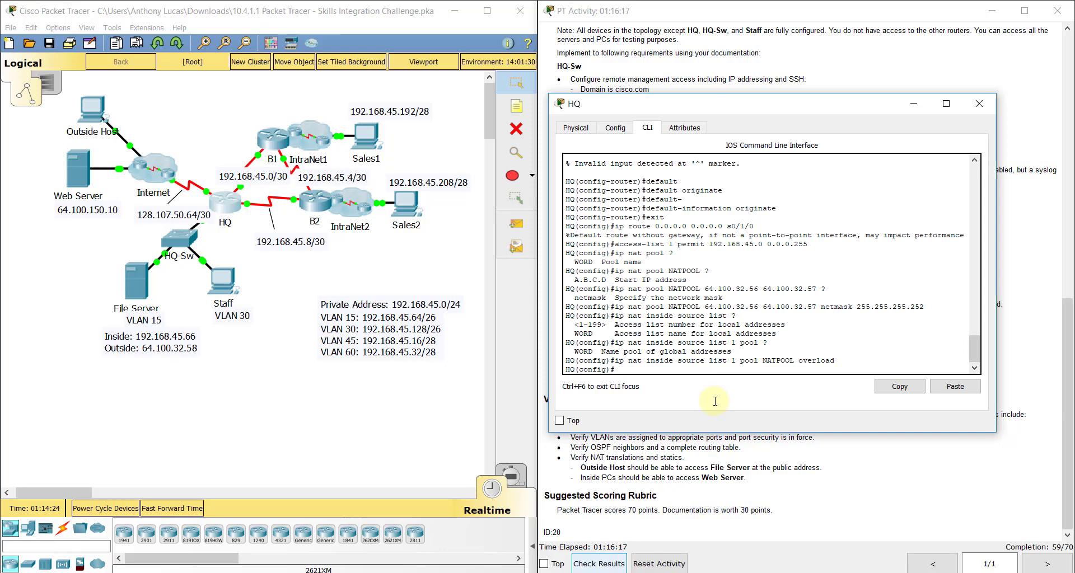
{"action": "type", "text": "ip nat "}
{"action": "type", "text": "inside sour"}
{"action": "key", "text": "BackSpace"}
{"action": "type", "text": "sourc"}
{"action": "type", "text": "e ?static "}
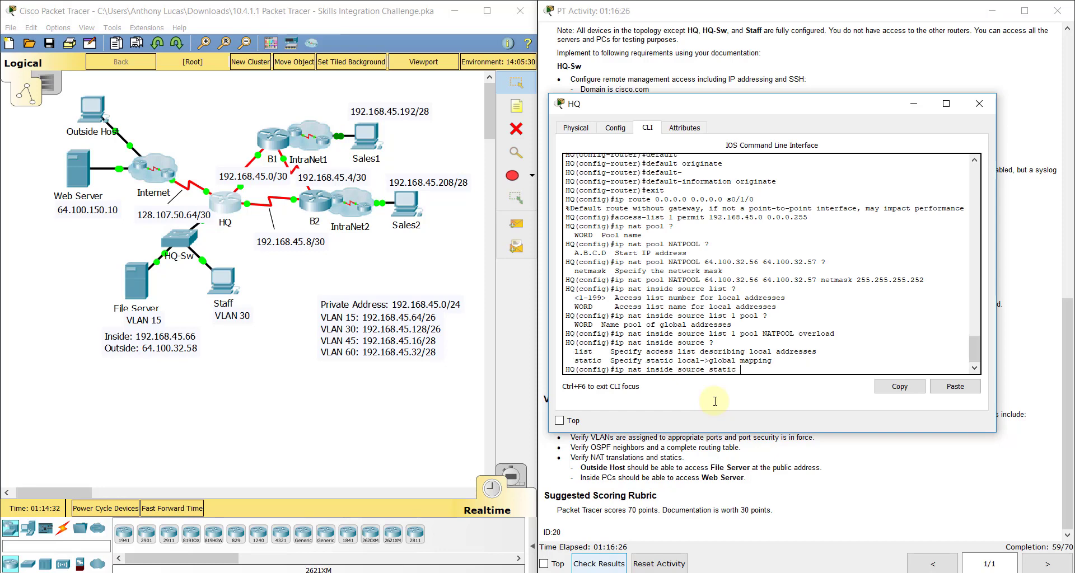
{"action": "type", "text": "192.168.45.66 64.100.32.58"}
{"action": "key", "text": "Return"}
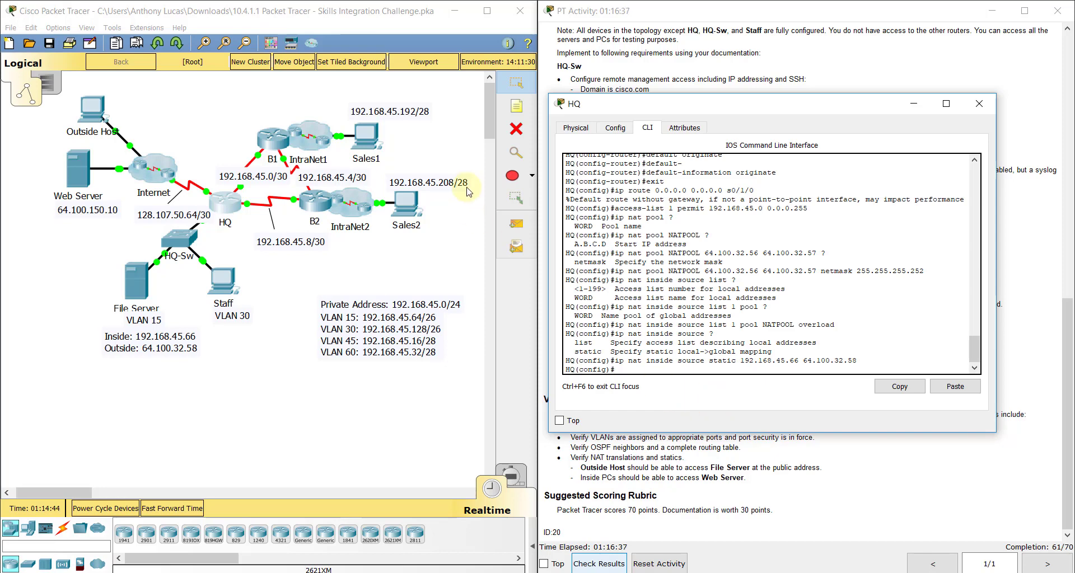
Step: Examine the topology around HQ and the NATPOOL address range to decide which networks are inside and outside for NAT
{"action": "left_click_drag", "start_coordinate": [459, 95], "coordinate": [267, 278]}
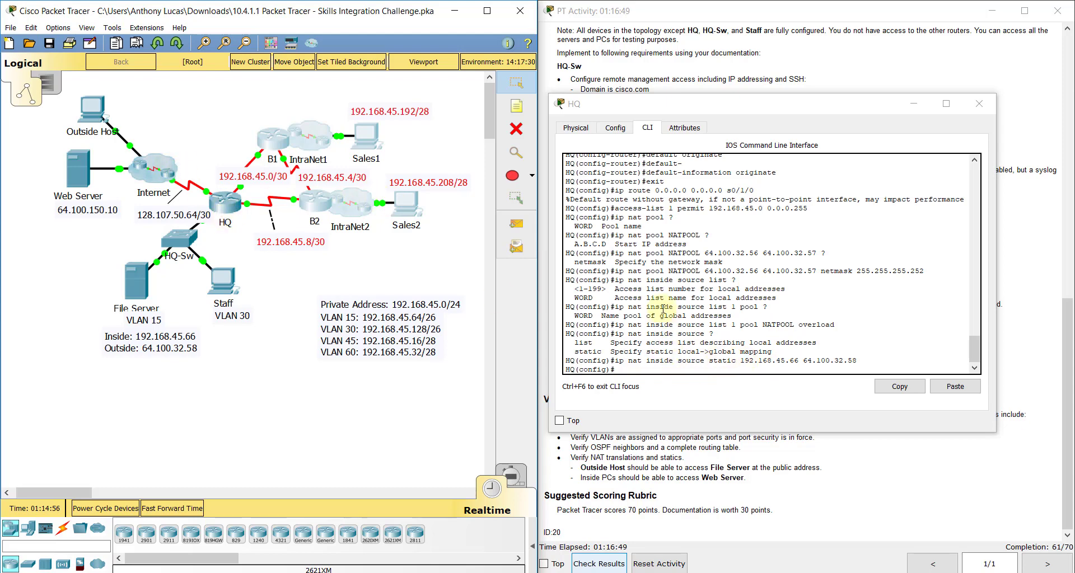
{"action": "left_click", "coordinate": [707, 271]}
{"action": "left_click_drag", "start_coordinate": [707, 271], "coordinate": [816, 271]}
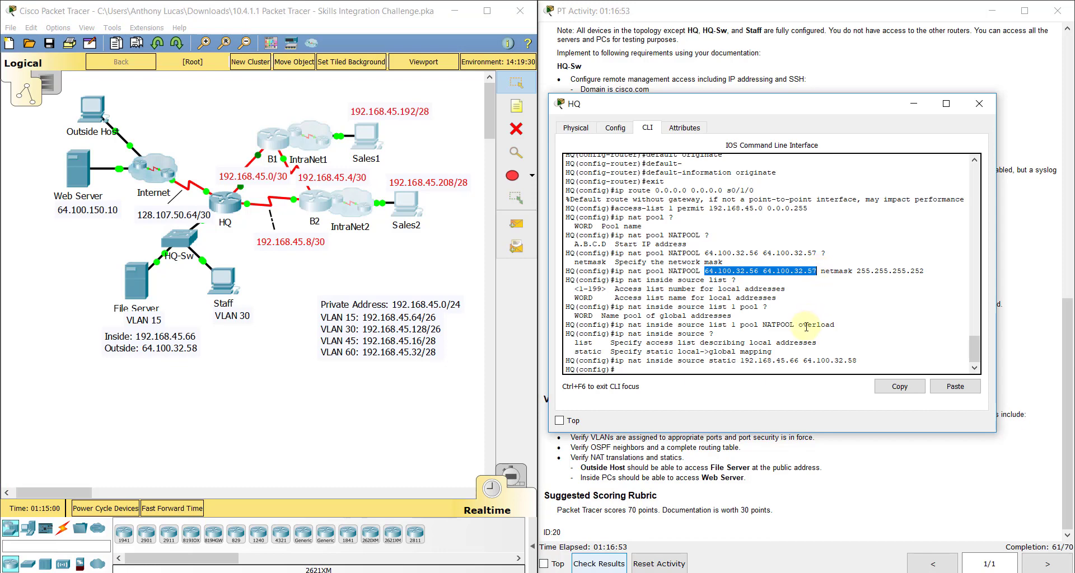
{"action": "left_click_drag", "start_coordinate": [446, 92], "coordinate": [258, 273]}
{"action": "left_click", "coordinate": [228, 201]}
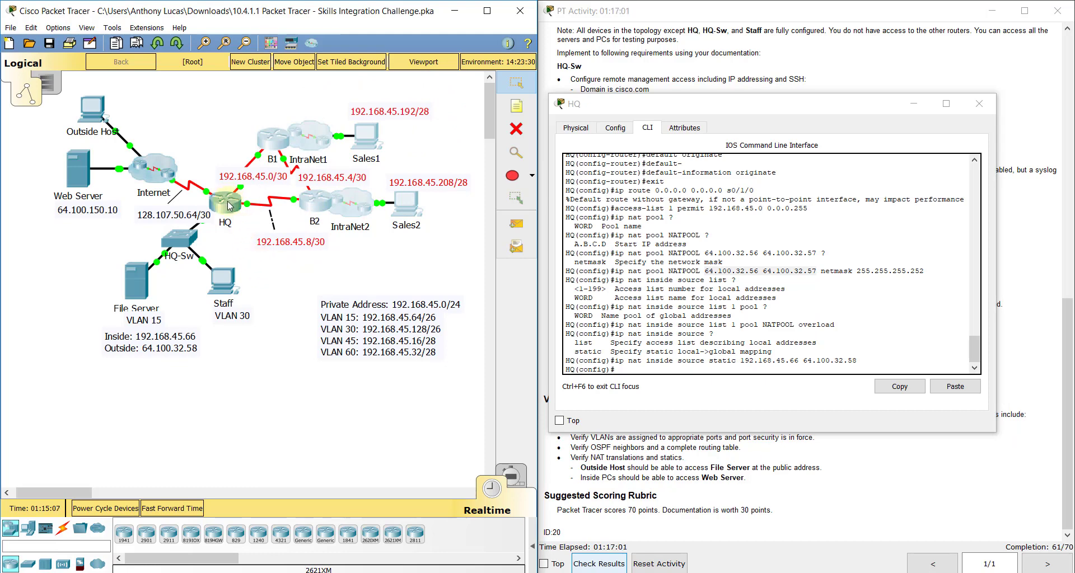
{"action": "left_click", "coordinate": [700, 225]}
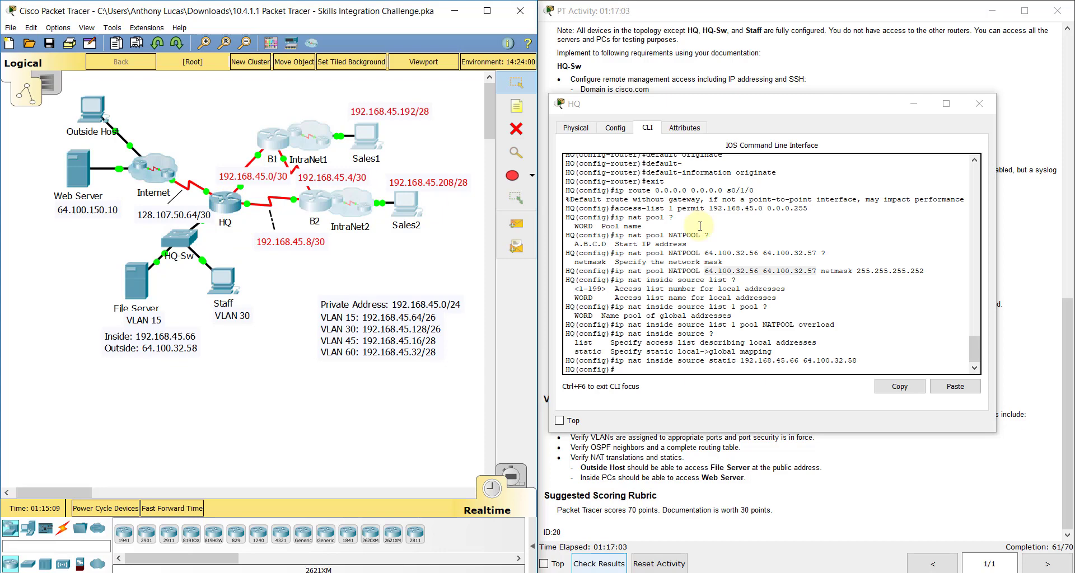
{"action": "left_click", "coordinate": [746, 271]}
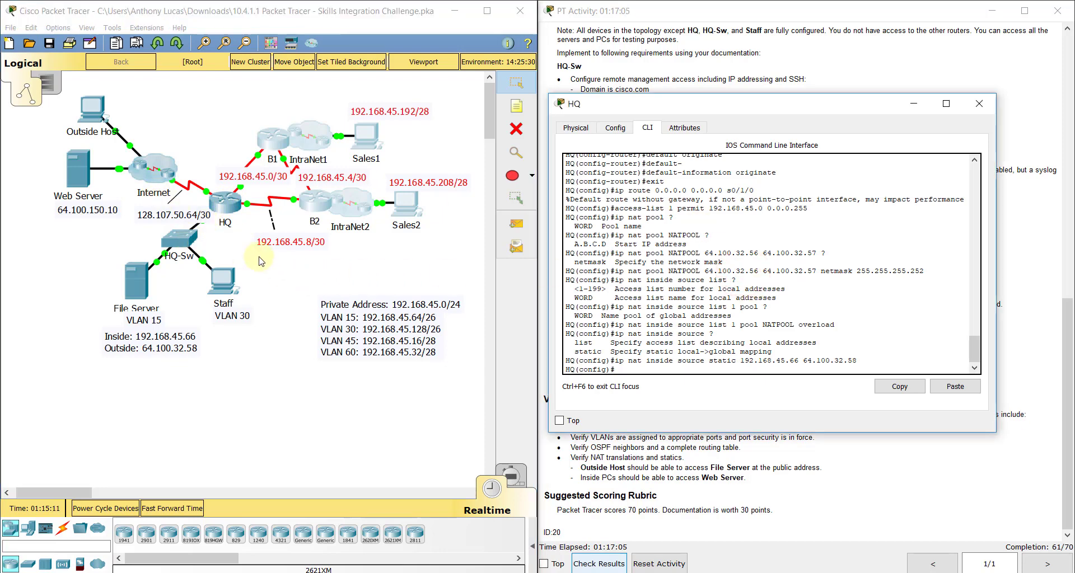
{"action": "left_click", "coordinate": [237, 233]}
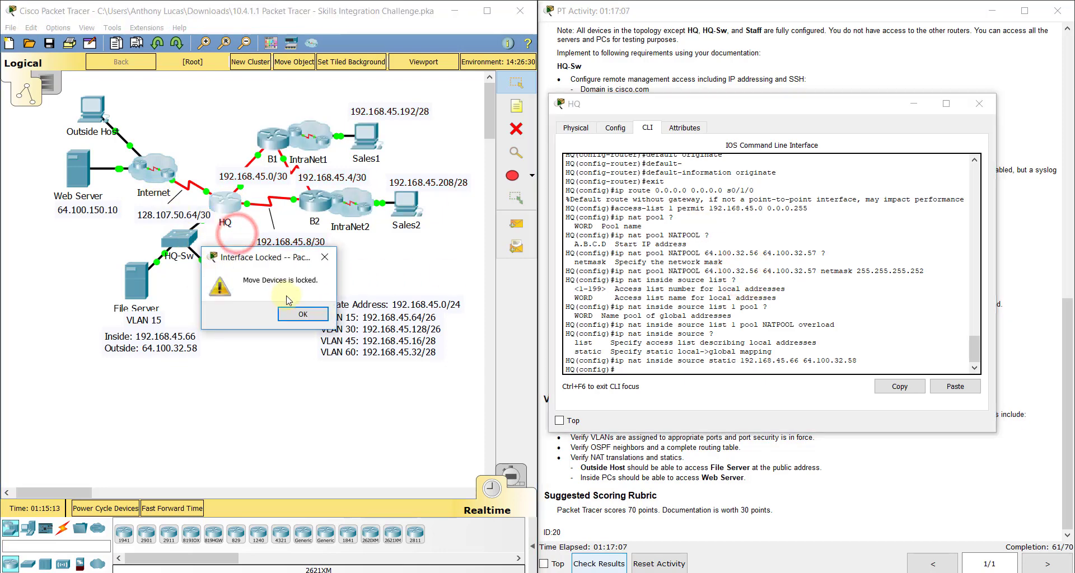
{"action": "key", "text": "Return"}
{"action": "mouse_move", "coordinate": [216, 388]}
{"action": "left_mouse_down"}
{"action": "mouse_move", "coordinate": [68, 285]}
{"action": "mouse_move", "coordinate": [67, 301]}
{"action": "mouse_move", "coordinate": [84, 309]}
{"action": "left_mouse_up"}
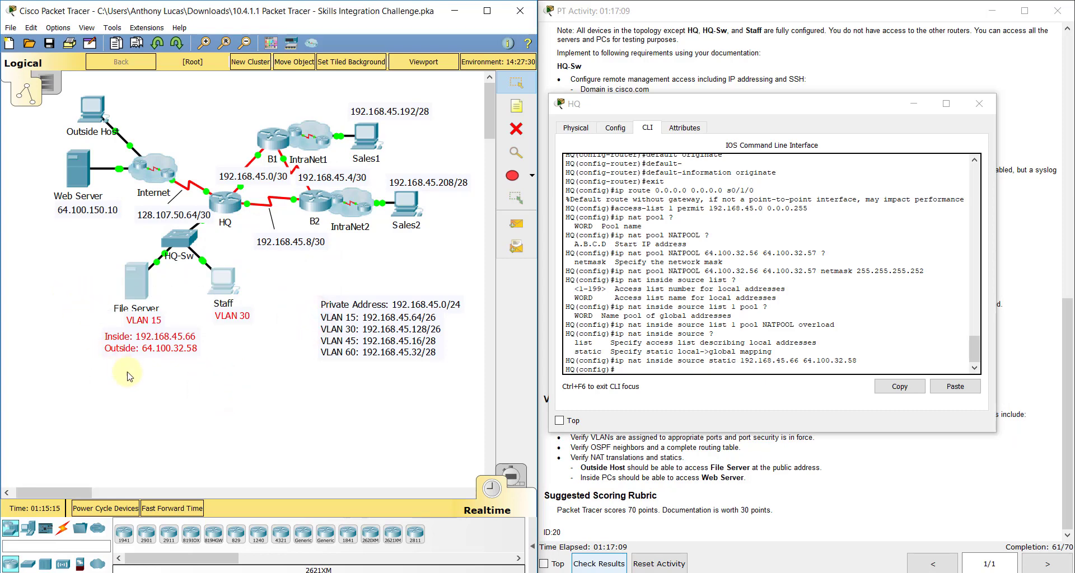
{"action": "left_click_drag", "start_coordinate": [150, 379], "coordinate": [109, 282]}
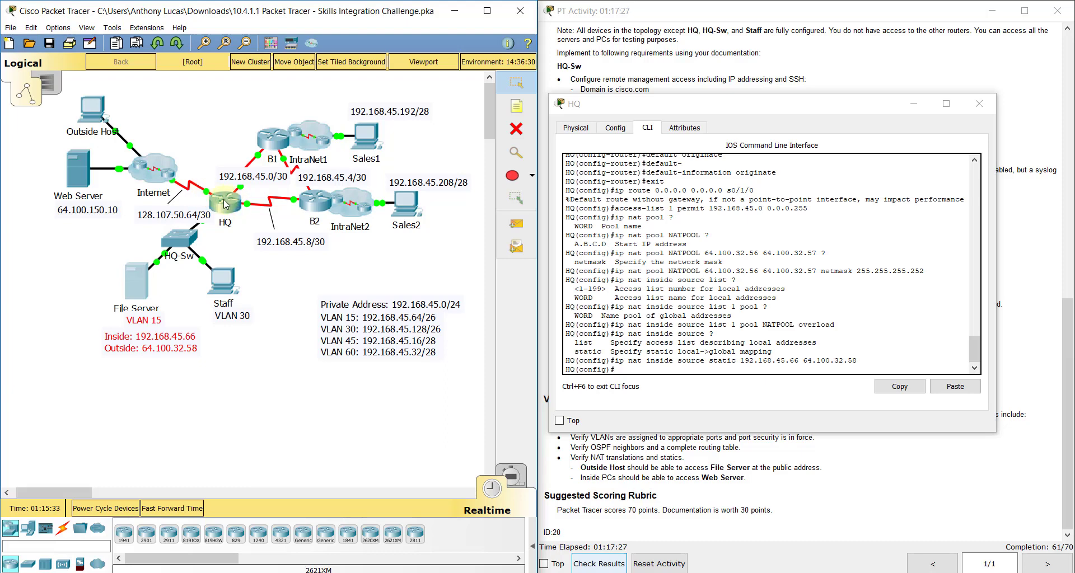
Step: Consult the addressing table and mark HQ subinterface g0/0.30 as a NAT inside interface
{"action": "left_click_drag", "start_coordinate": [899, 105], "coordinate": [792, 128]}
{"action": "left_click_drag", "start_coordinate": [723, 135], "coordinate": [367, 173]}
{"action": "left_click", "coordinate": [780, 145]}
{"action": "scroll", "coordinate": [749, 266], "scroll_direction": "up", "scroll_amount": 10}
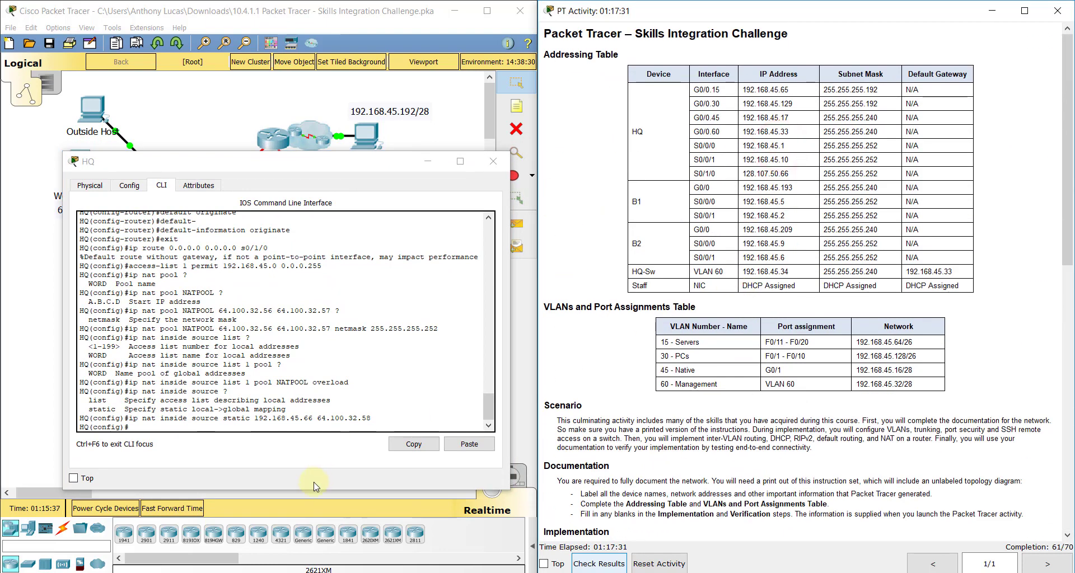
{"action": "left_click", "coordinate": [270, 429]}
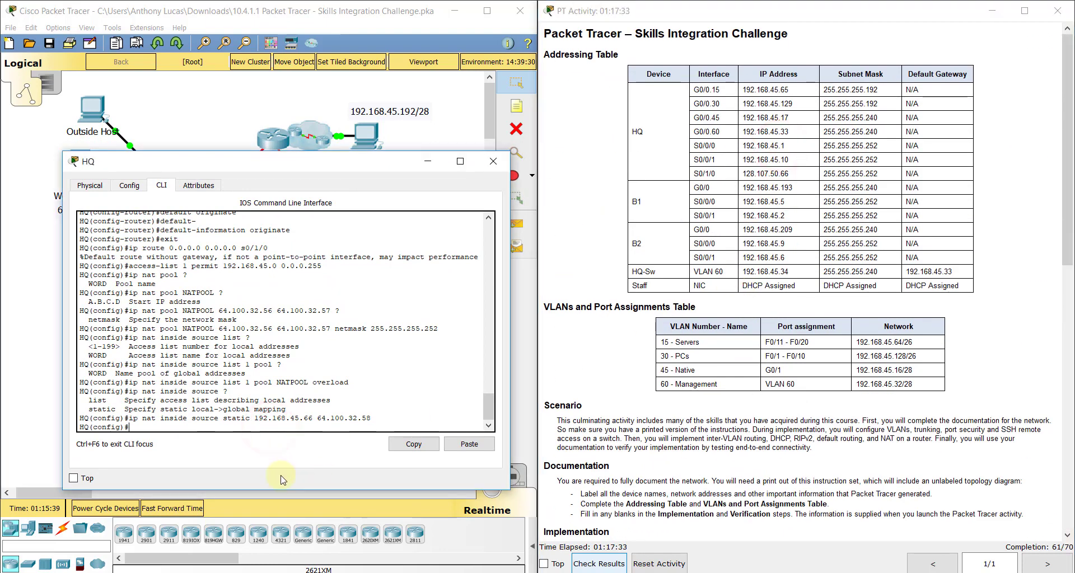
{"action": "type", "text": "int"}
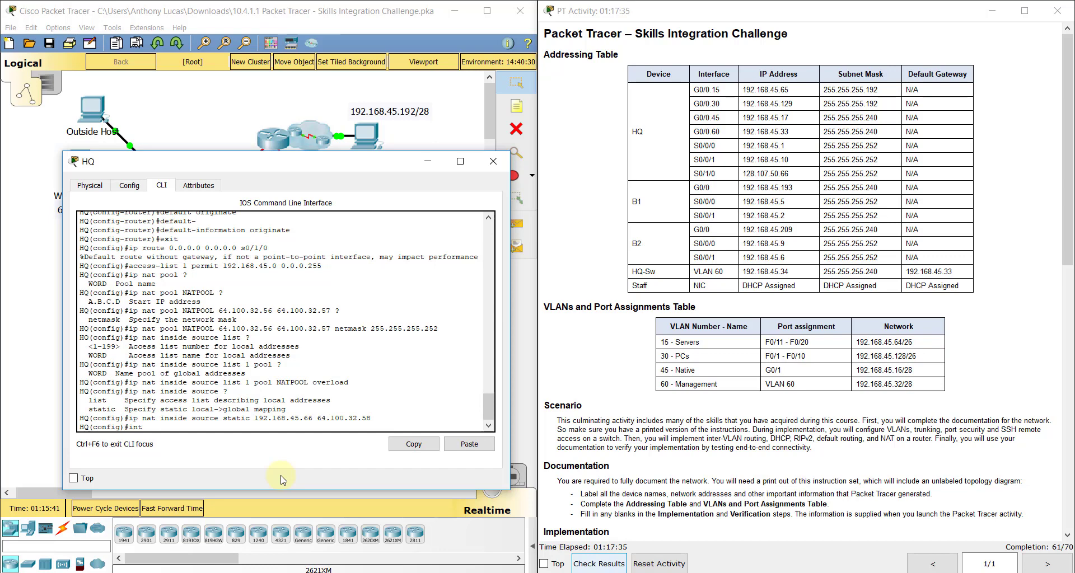
{"action": "type", "text": "g0/0.30"}
{"action": "left_click_drag", "start_coordinate": [144, 162], "coordinate": [584, 109]}
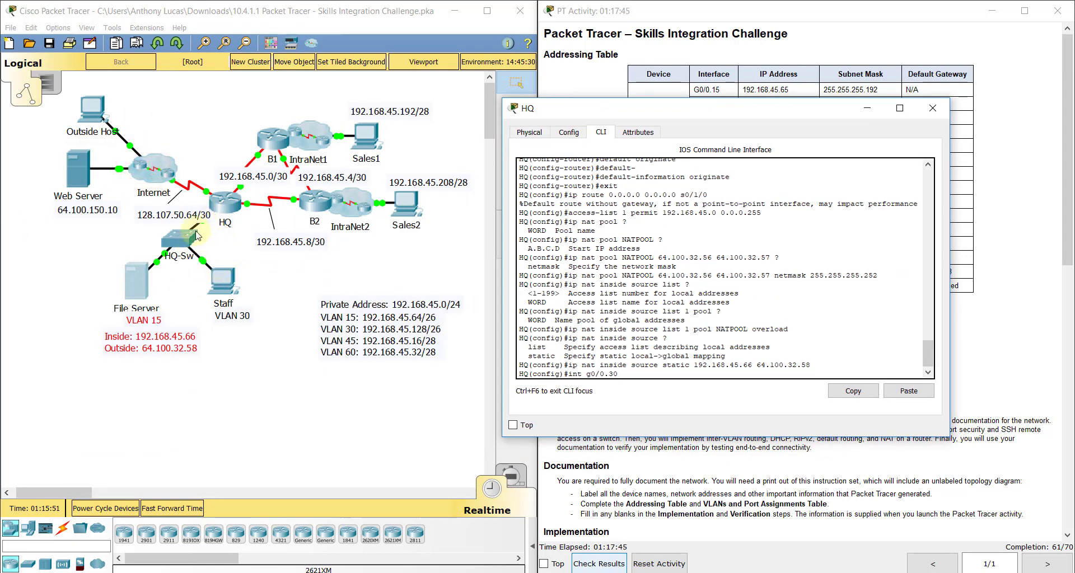
{"action": "key", "text": "Return"}
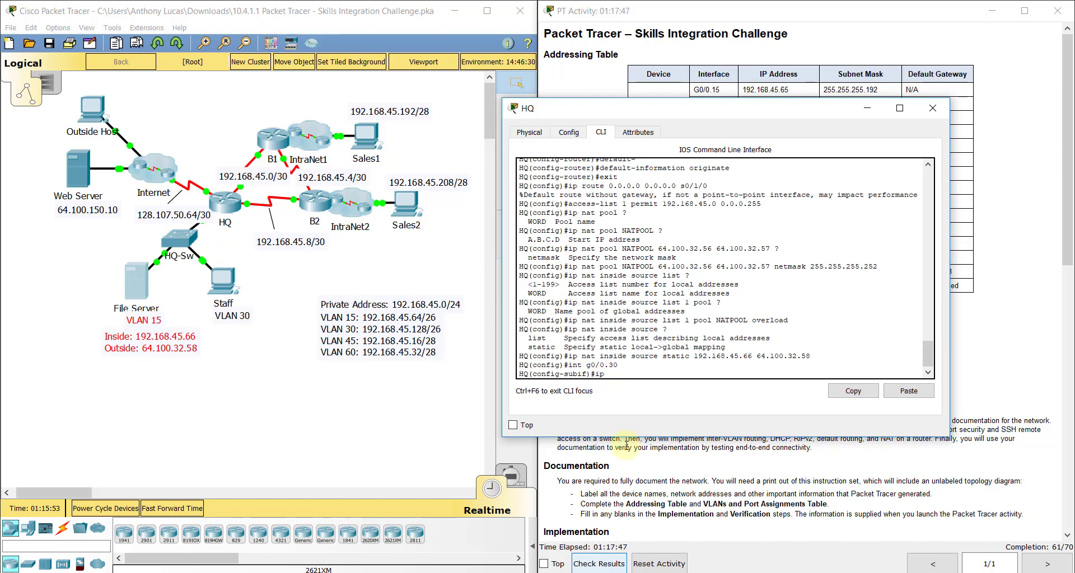
{"action": "key", "text": "Return"}
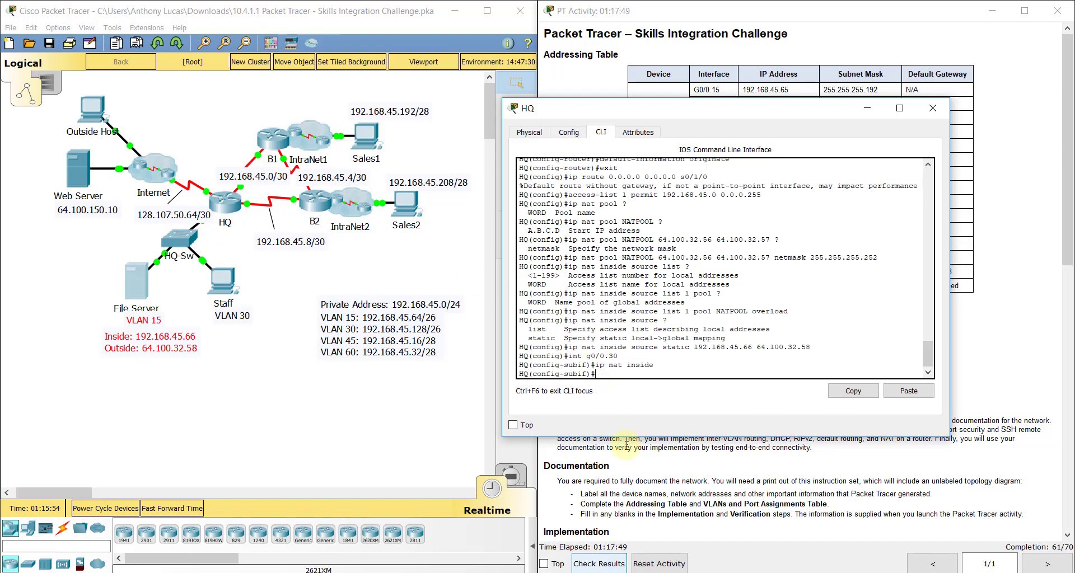
{"action": "type", "text": "exit"}
{"action": "key", "text": "Return"}
Step: Mark HQ subinterface g0/0.15 as a NAT inside interface and return to global configuration mode
{"action": "type", "text": "int "}
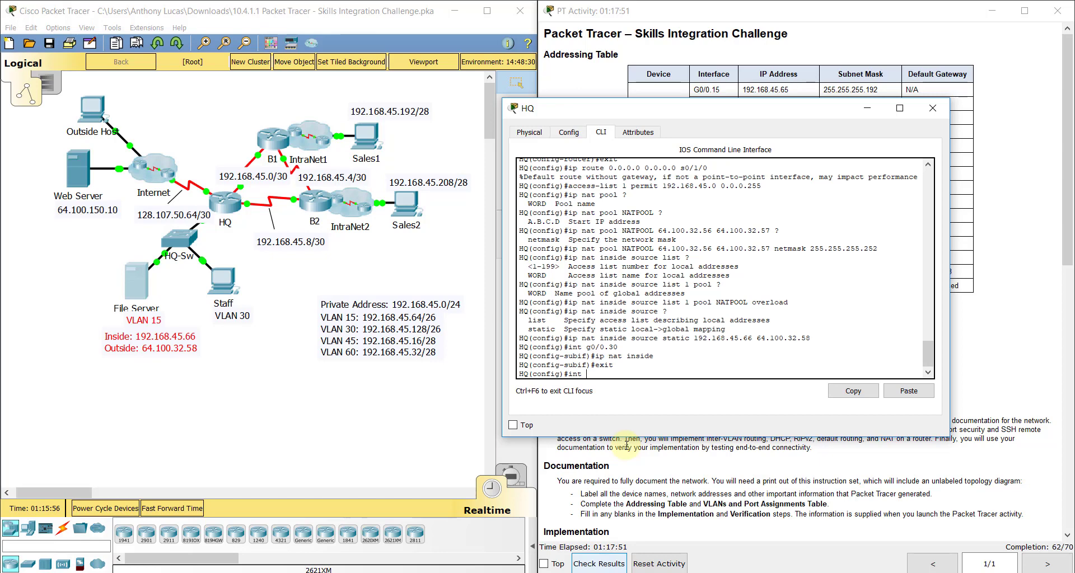
{"action": "type", "text": "g0/0.15"}
{"action": "key", "text": "Return"}
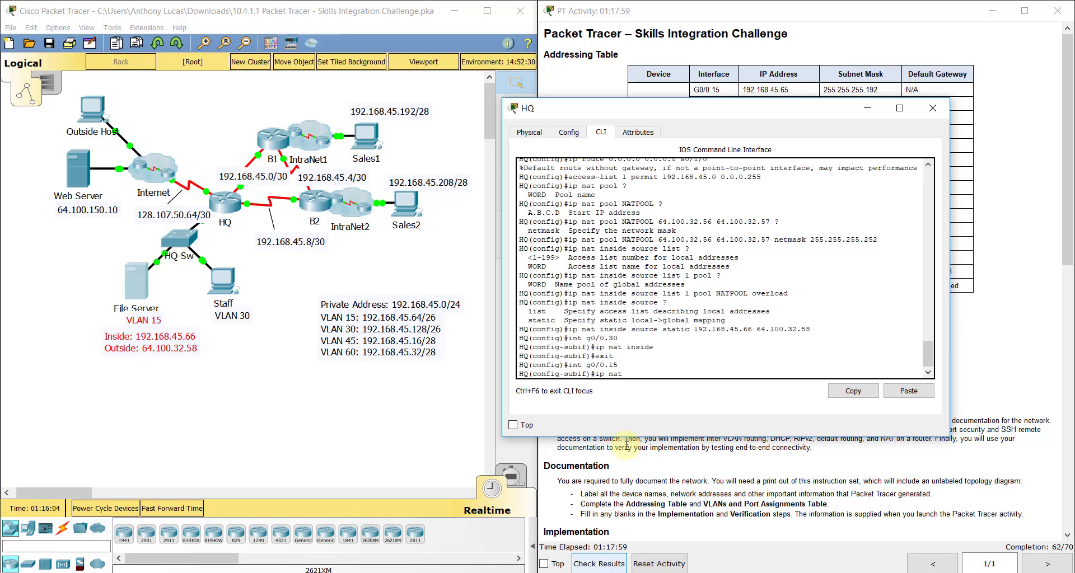
{"action": "type", "text": "ip nat inside"}
{"action": "key", "text": "Return"}
{"action": "type", "text": "exit"}
{"action": "key", "text": "Return"}
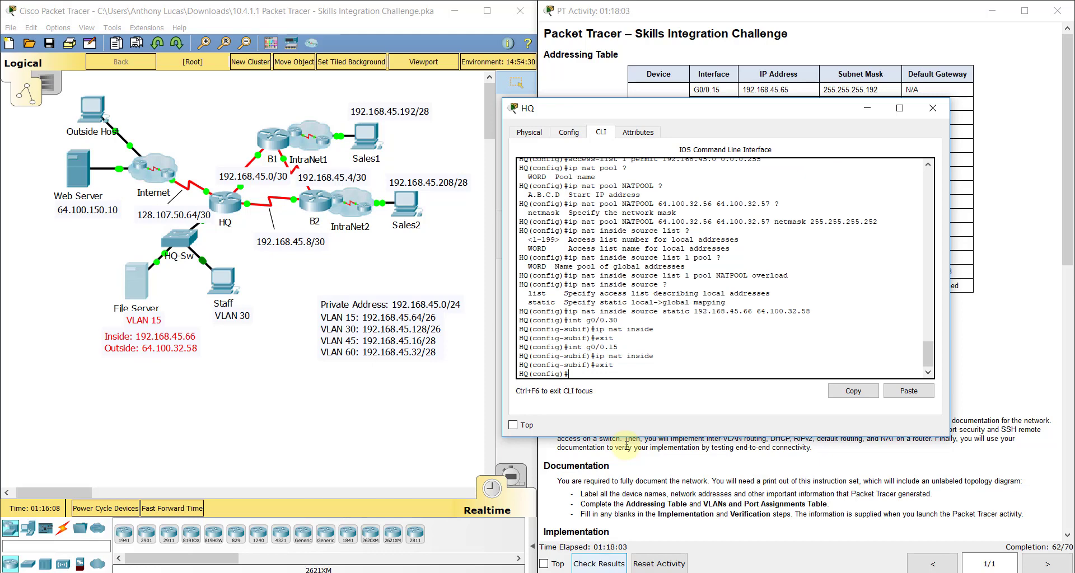
Step: Mark HQ's Internet-facing interface s0/1/0 as the NAT outside interface and return to global configuration mode
{"action": "type", "text": "int s0/1/0"}
{"action": "key", "text": "Return"}
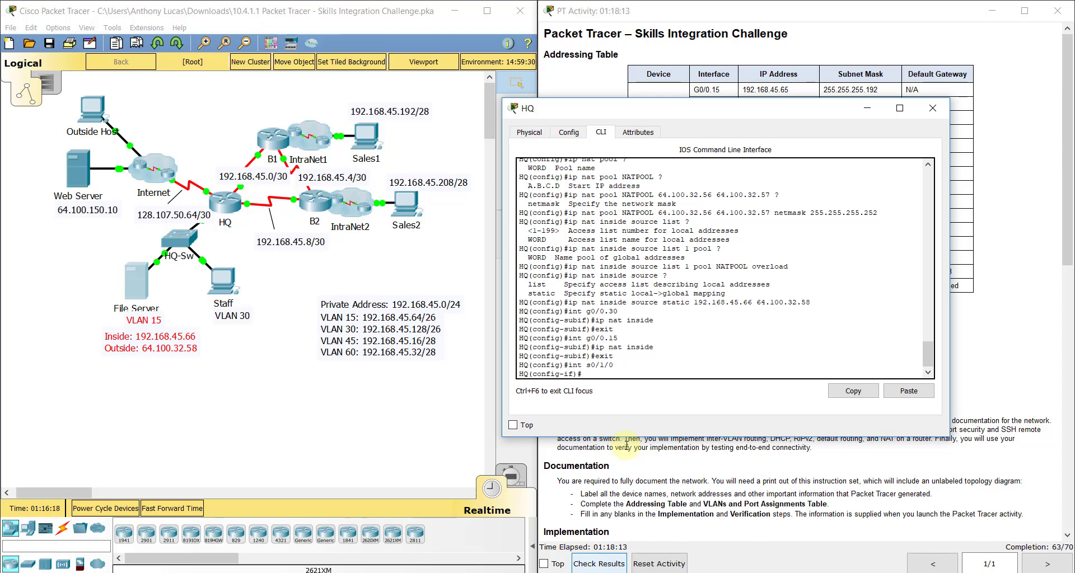
{"action": "type", "text": "ip nat outsid"}
{"action": "key", "text": "Return"}
{"action": "type", "text": "exit"}
{"action": "key", "text": "Return"}
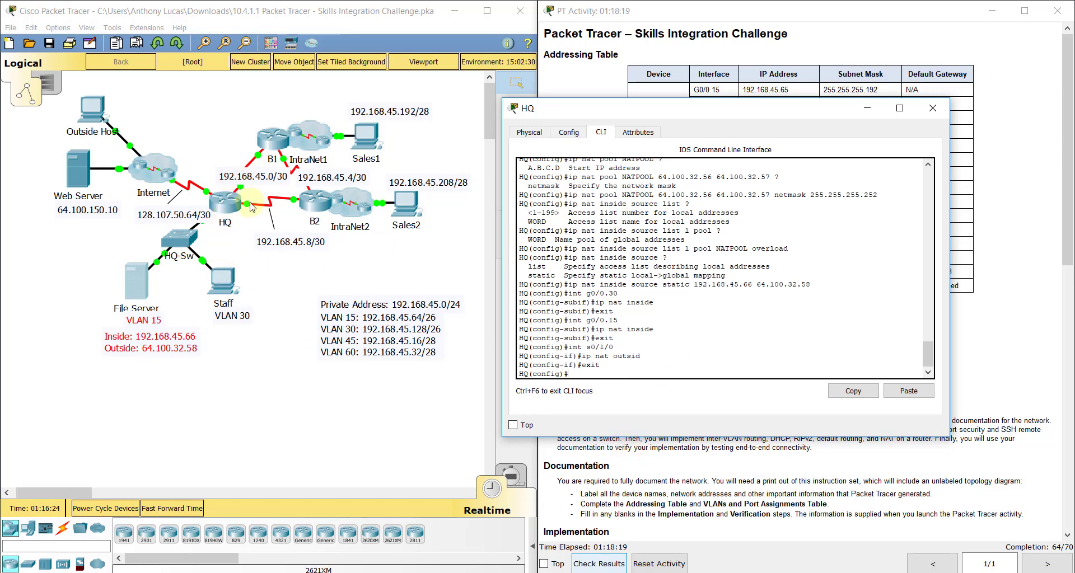
Step: Mark HQ serial interface s0/0/0 as a NAT inside interface and return to global configuration mode
{"action": "left_click_drag", "start_coordinate": [593, 110], "coordinate": [217, 101]}
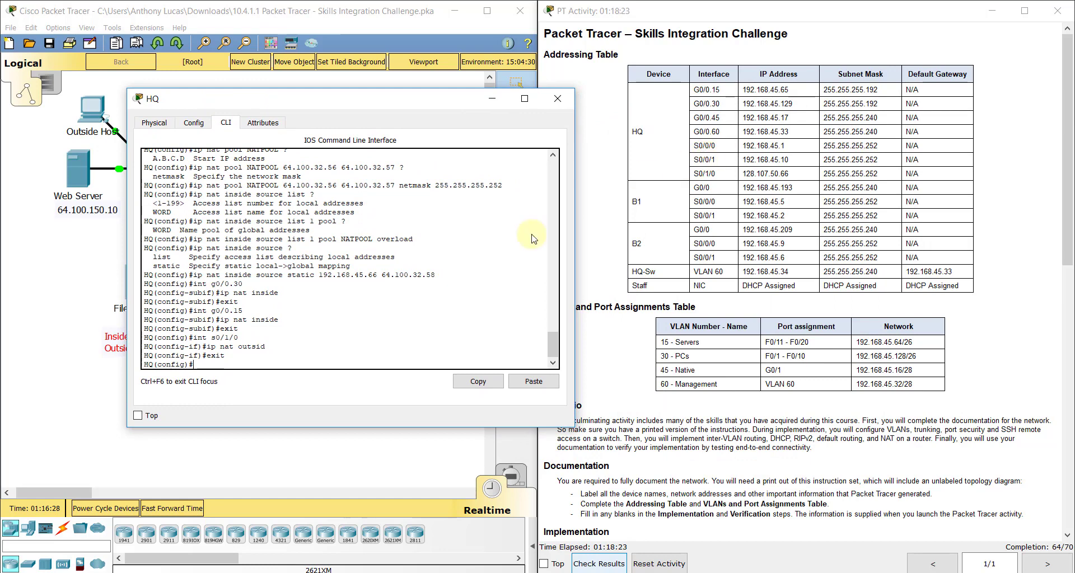
{"action": "type", "text": "int s0/0/0"}
{"action": "key", "text": "Return"}
{"action": "type", "text": "ip nat inside"}
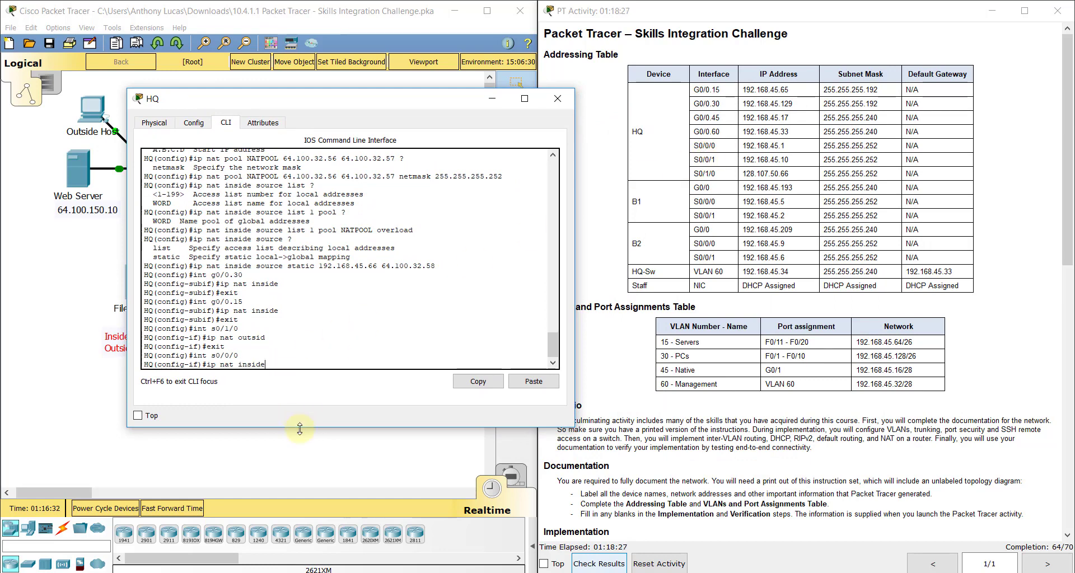
{"action": "key", "text": "Return"}
{"action": "type", "text": "exit"}
{"action": "key", "text": "Return"}
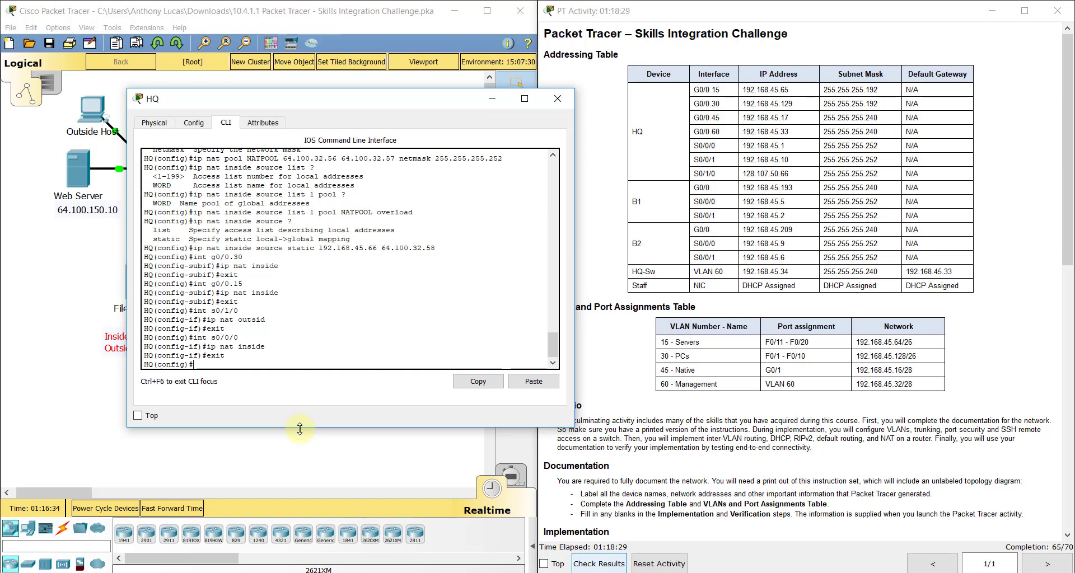
Step: Mark HQ serial interface s0/0/1 as a NAT inside interface and return to global configuration mode
{"action": "type", "text": "int s0/0/1"}
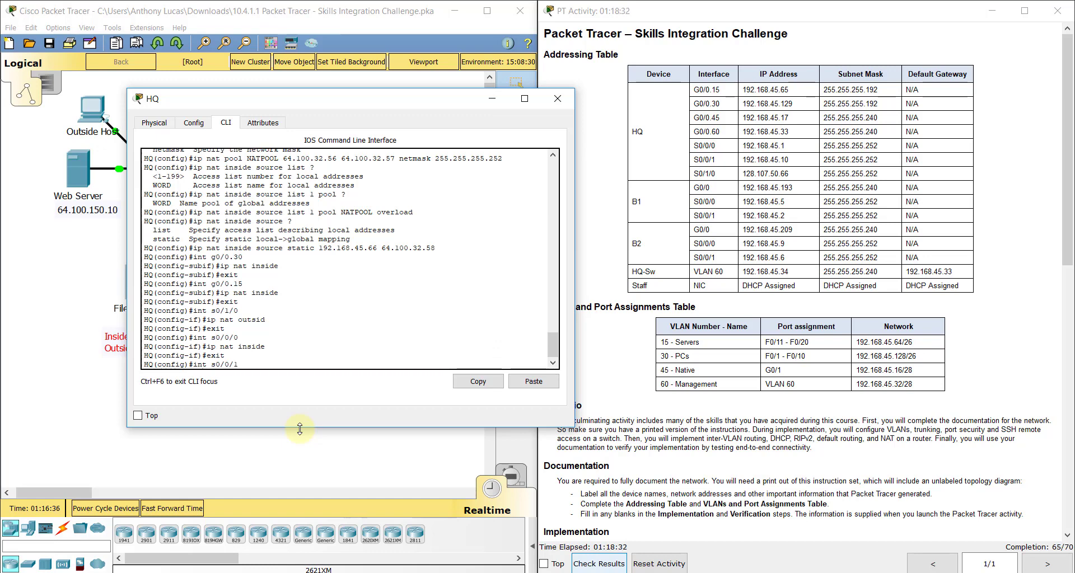
{"action": "key", "text": "Return"}
{"action": "type", "text": "ip nat in"}
{"action": "key", "text": "BackSpace"}
{"action": "type", "text": "inside"}
{"action": "key", "text": "Return"}
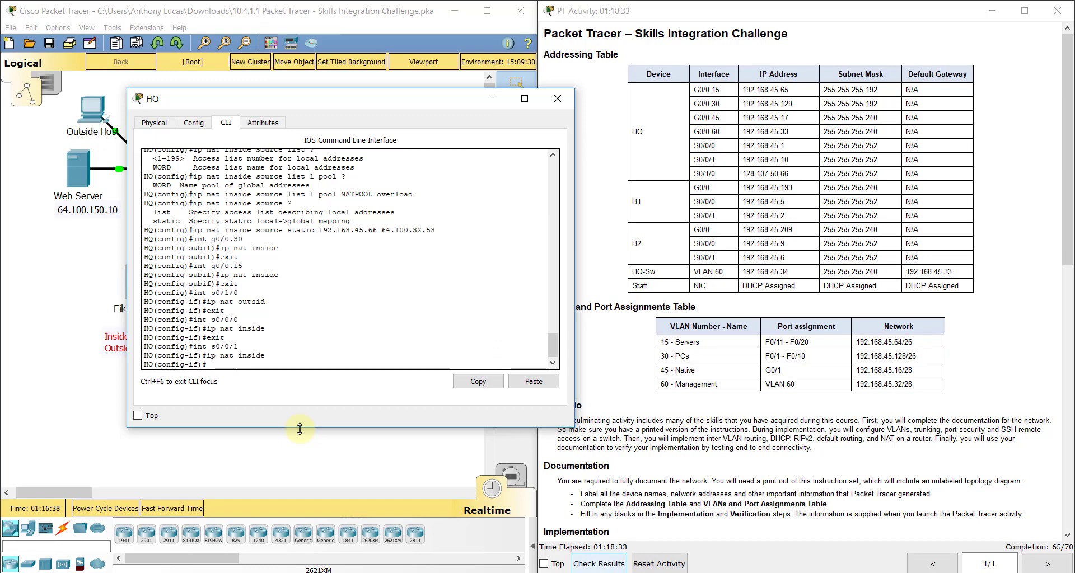
{"action": "type", "text": "exit"}
{"action": "key", "text": "Return"}
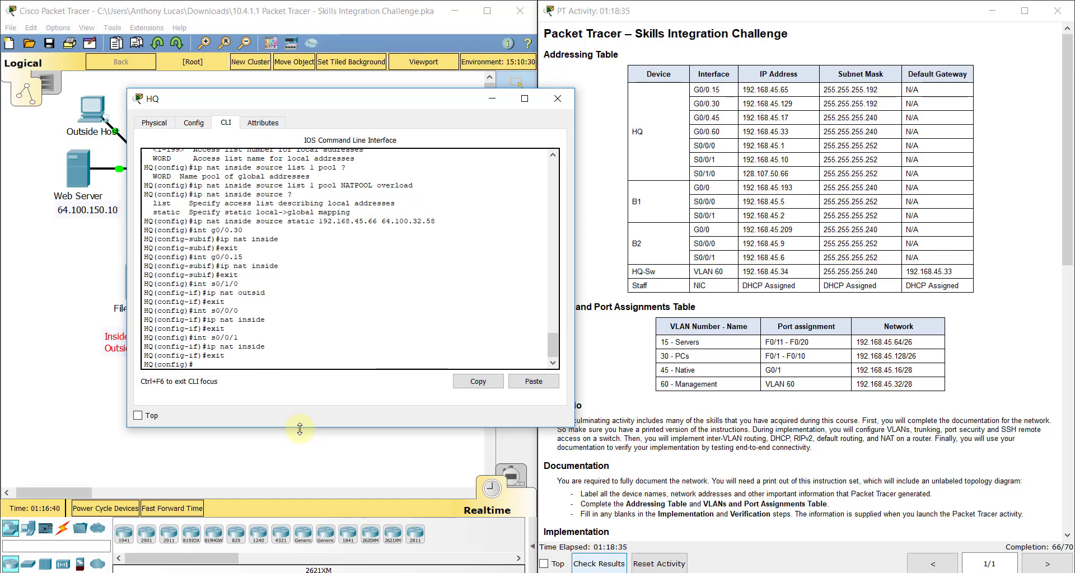
Step: Review the topology's NAT paths and read the remaining instructions, including the requirement to verify Staff's addressing
{"action": "left_click_drag", "start_coordinate": [327, 105], "coordinate": [697, 88]}
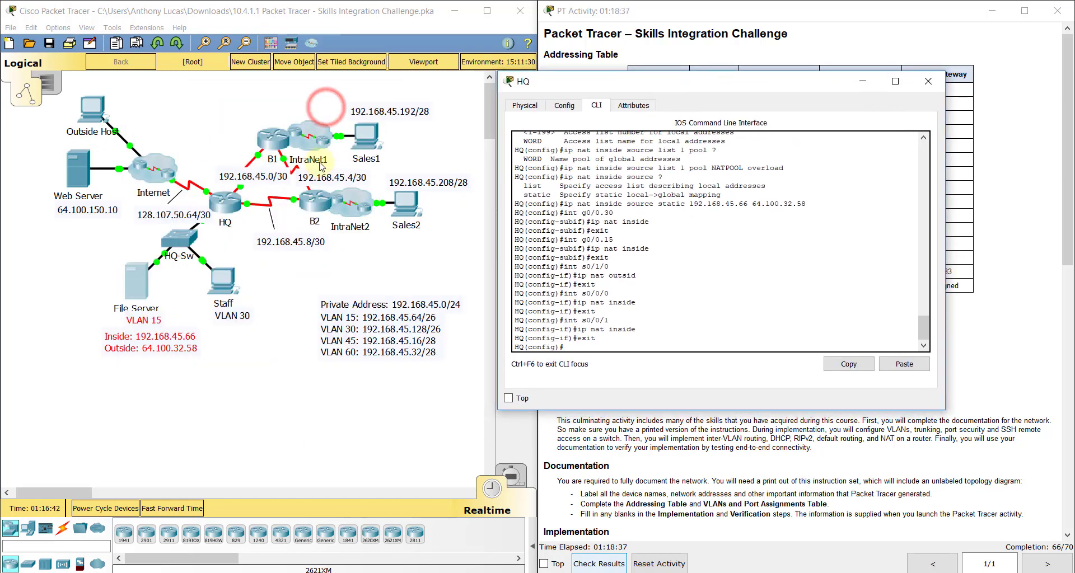
{"action": "left_click", "coordinate": [446, 104]}
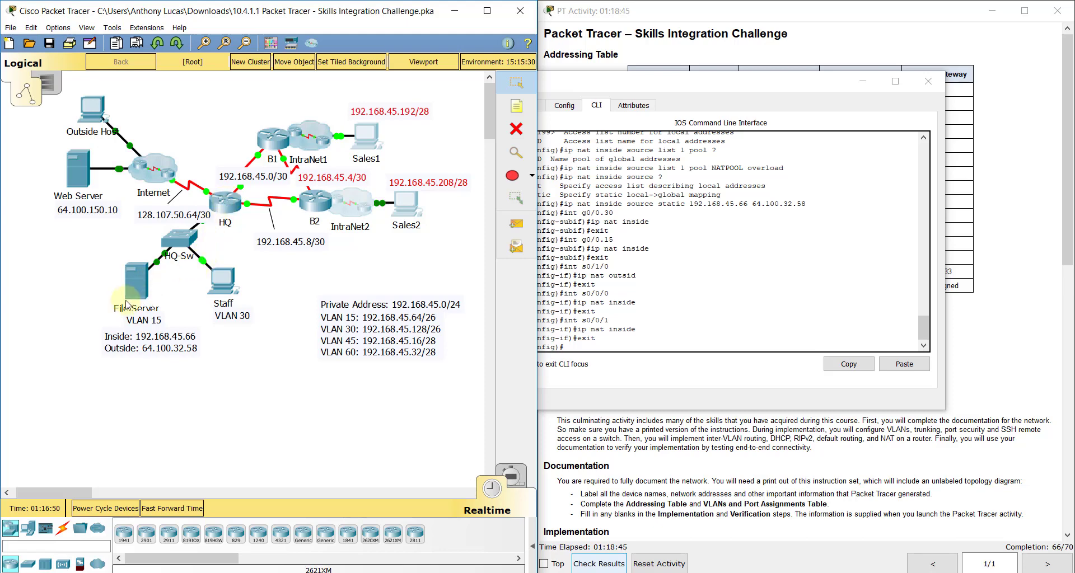
{"action": "left_click", "coordinate": [91, 295]}
{"action": "left_click", "coordinate": [117, 322]}
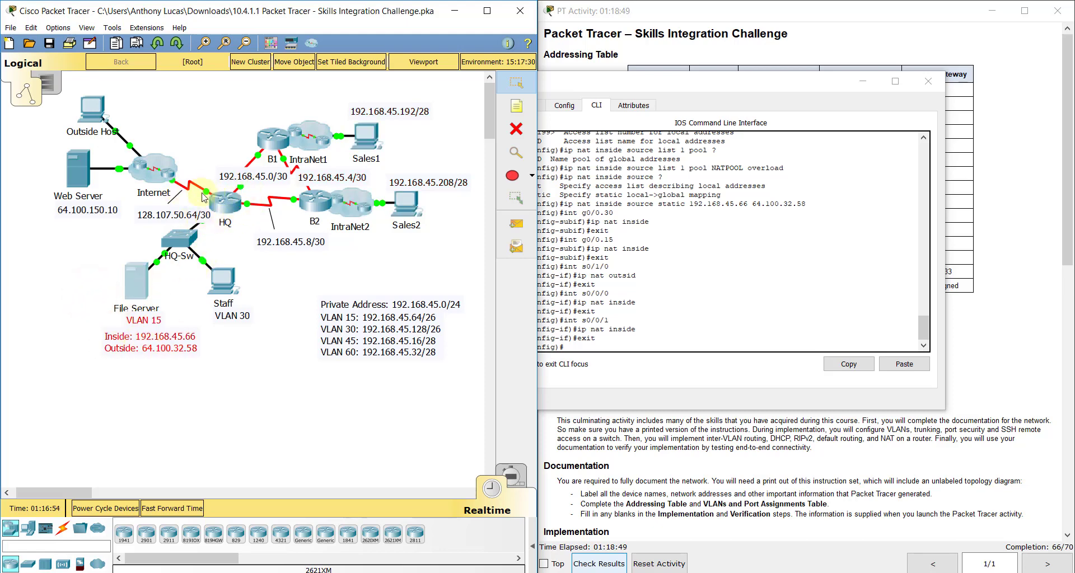
{"action": "left_click", "coordinate": [668, 342]}
{"action": "left_click", "coordinate": [672, 432]}
{"action": "scroll", "coordinate": [670, 435], "scroll_direction": "down", "scroll_amount": 10}
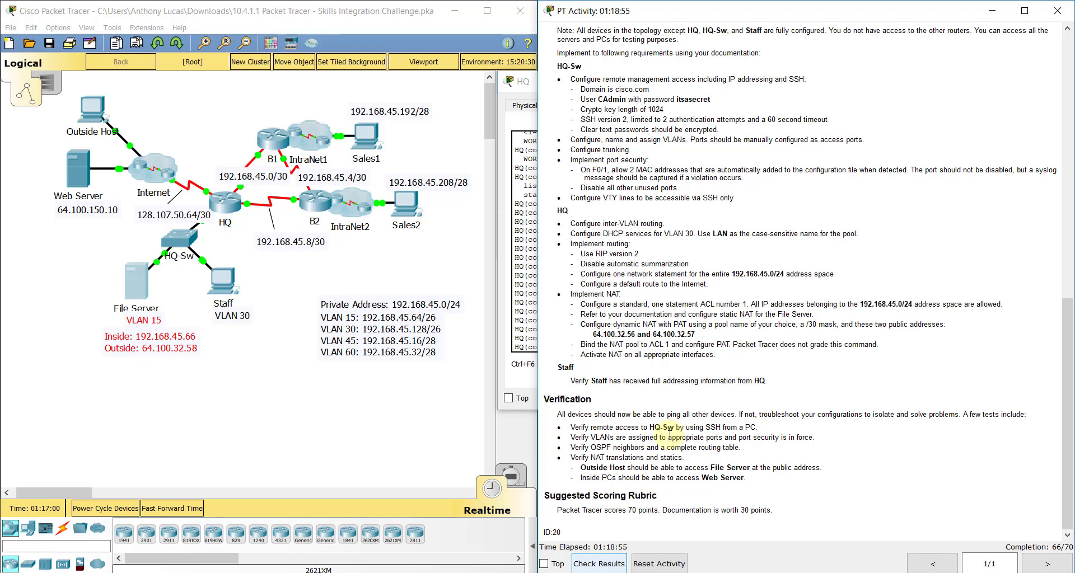
{"action": "left_click_drag", "start_coordinate": [568, 381], "coordinate": [766, 381]}
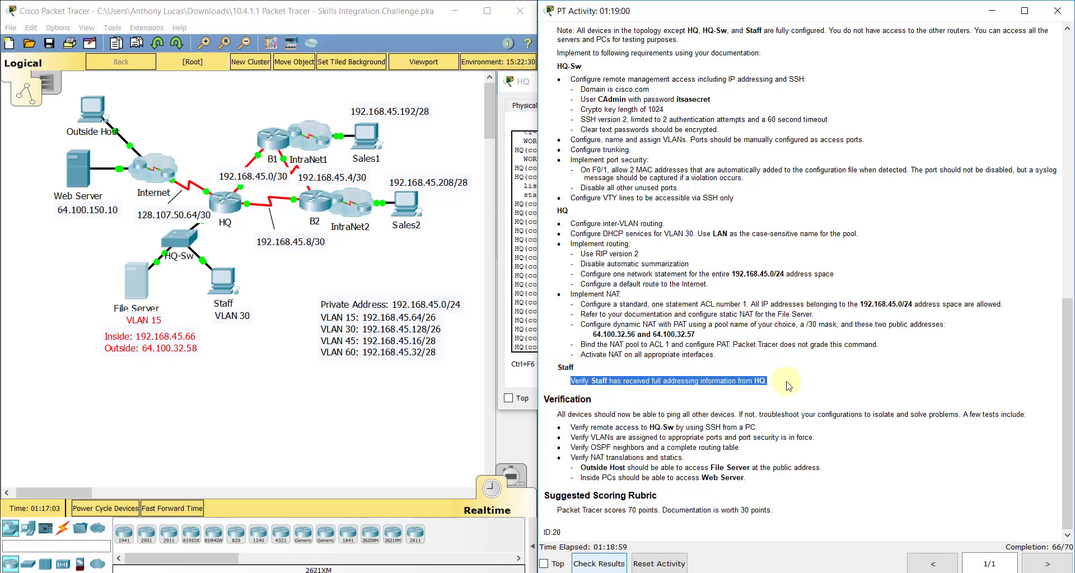
{"action": "left_click", "coordinate": [787, 383]}
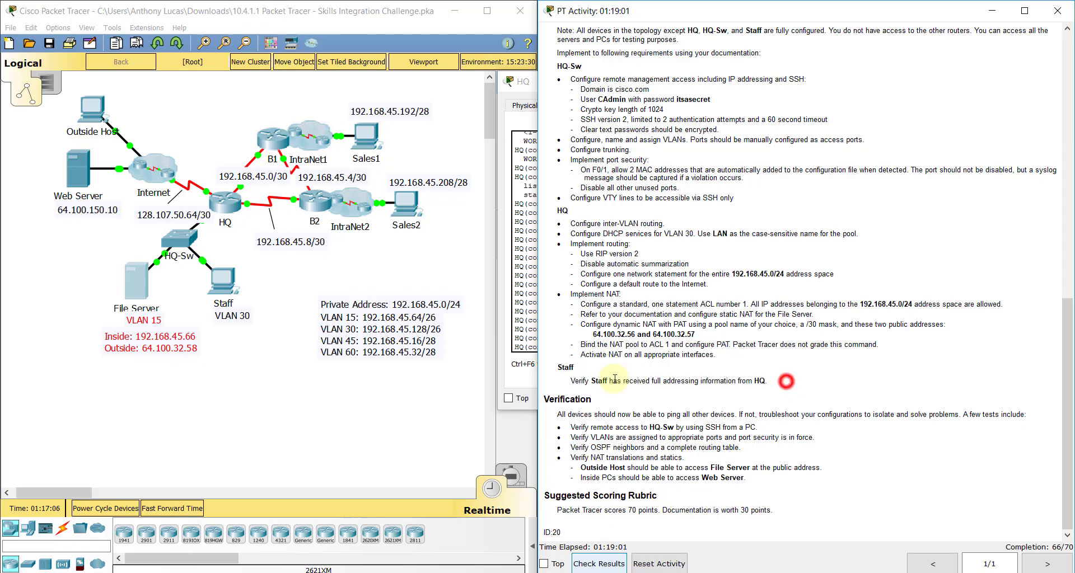
Step: Set the Staff PC's IPv4 configuration to DHCP to obtain its addressing from HQ, and return to HQ's command line
{"action": "left_click", "coordinate": [518, 345]}
{"action": "left_click", "coordinate": [590, 347]}
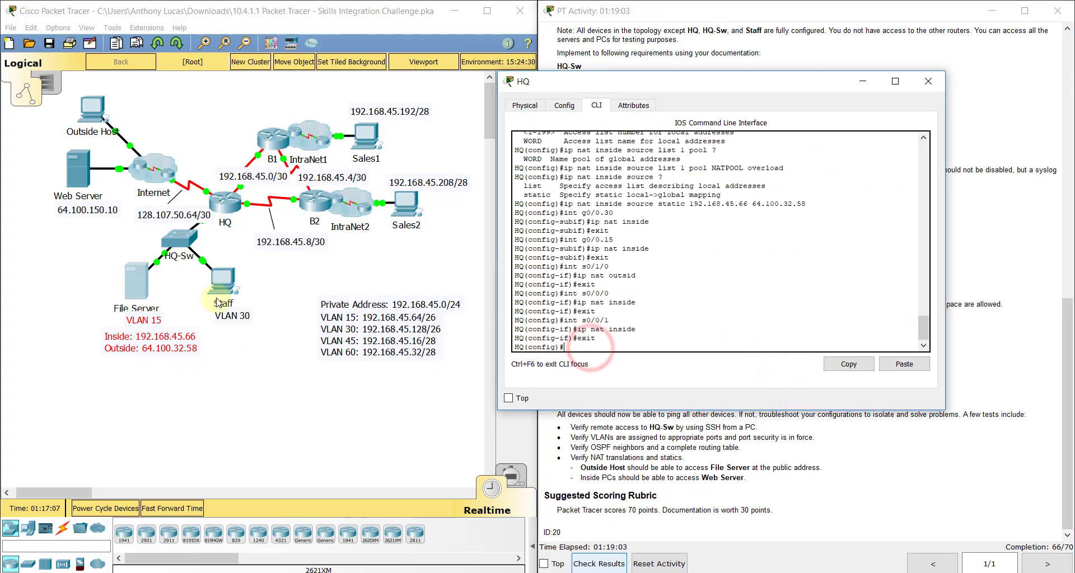
{"action": "left_click", "coordinate": [223, 280]}
{"action": "left_click", "coordinate": [405, 108]}
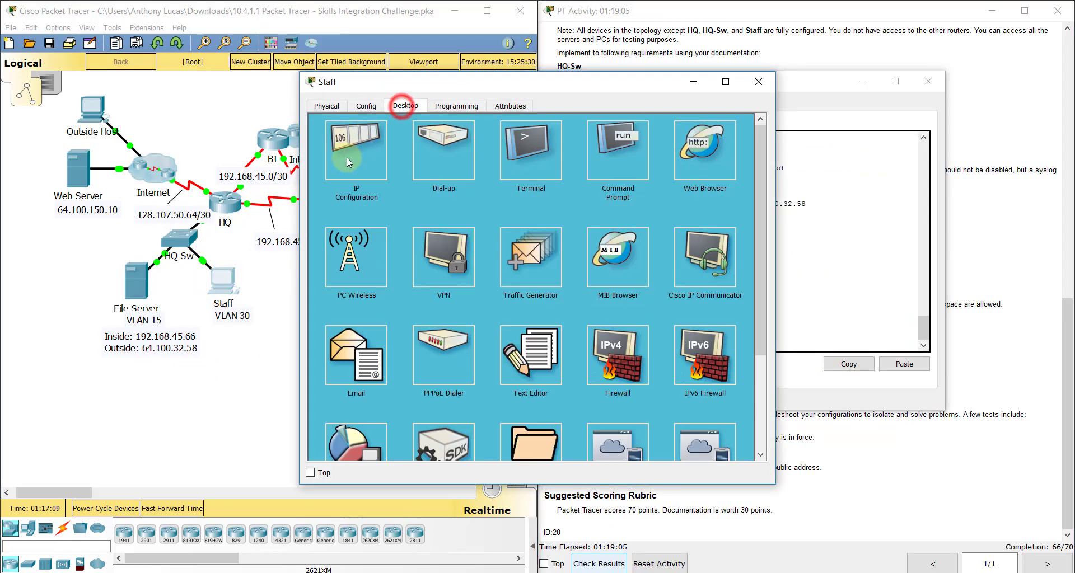
{"action": "left_click", "coordinate": [344, 160]}
{"action": "left_click", "coordinate": [340, 158]}
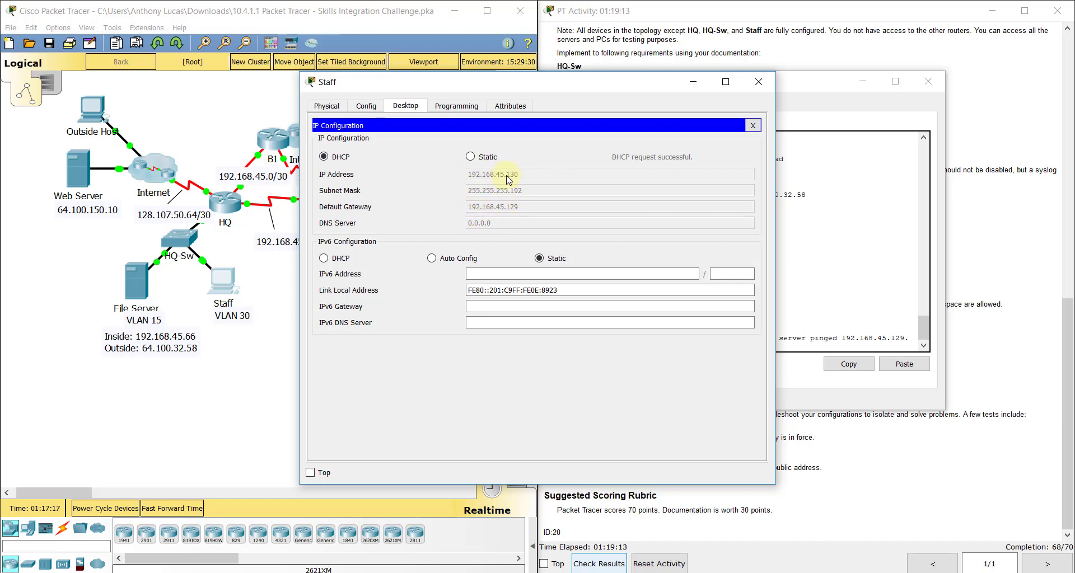
{"action": "left_click", "coordinate": [763, 83]}
{"action": "left_click", "coordinate": [644, 349]}
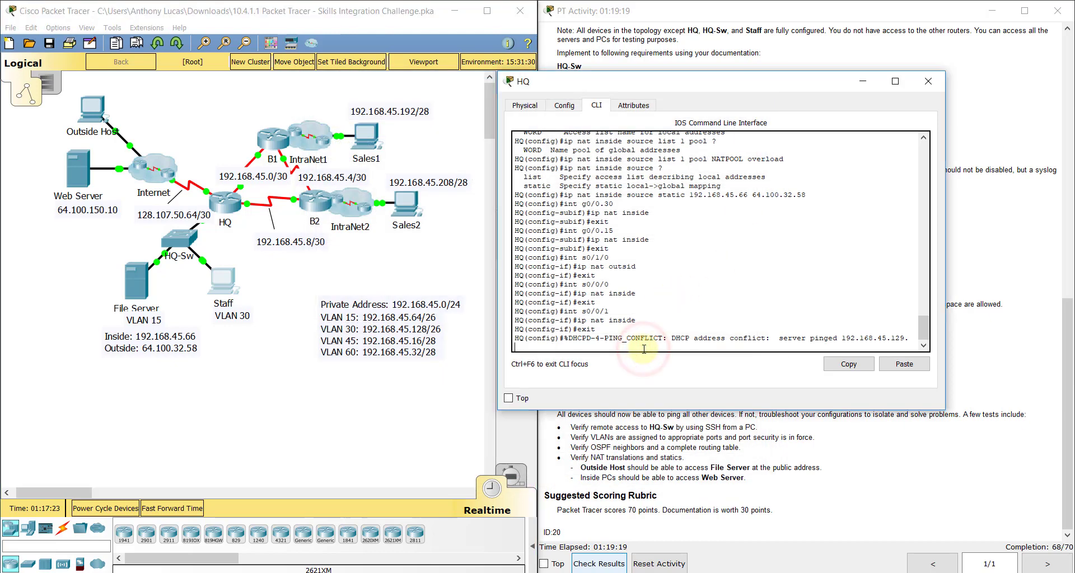
Step: Configure HQ subinterface g0/0.45 with dot1q encapsulation for native VLAN 45, checking the VLAN and addressing tables for the assignment
{"action": "key", "text": "Return"}
{"action": "type", "text": "int"}
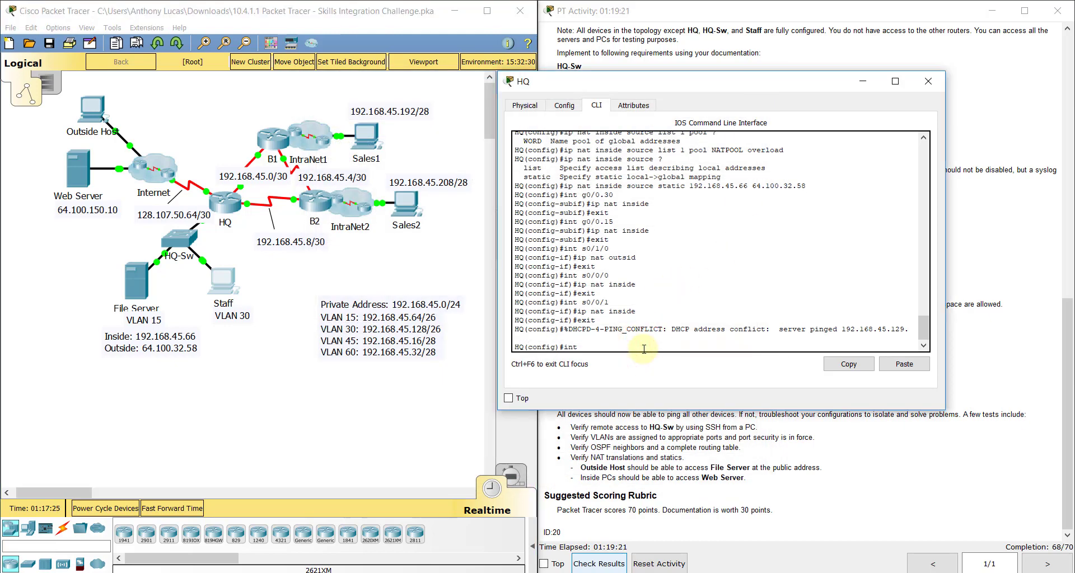
{"action": "type", "text": " g0/0.45"}
{"action": "key", "text": "Return"}
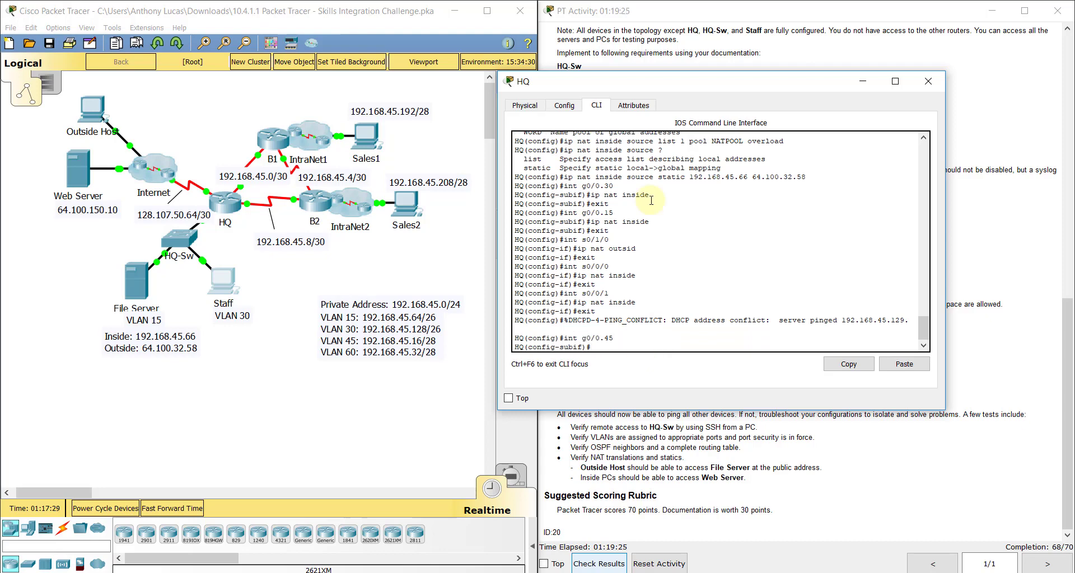
{"action": "left_click_drag", "start_coordinate": [611, 96], "coordinate": [162, 99]}
{"action": "scroll", "coordinate": [678, 252], "scroll_direction": "up", "scroll_amount": 7}
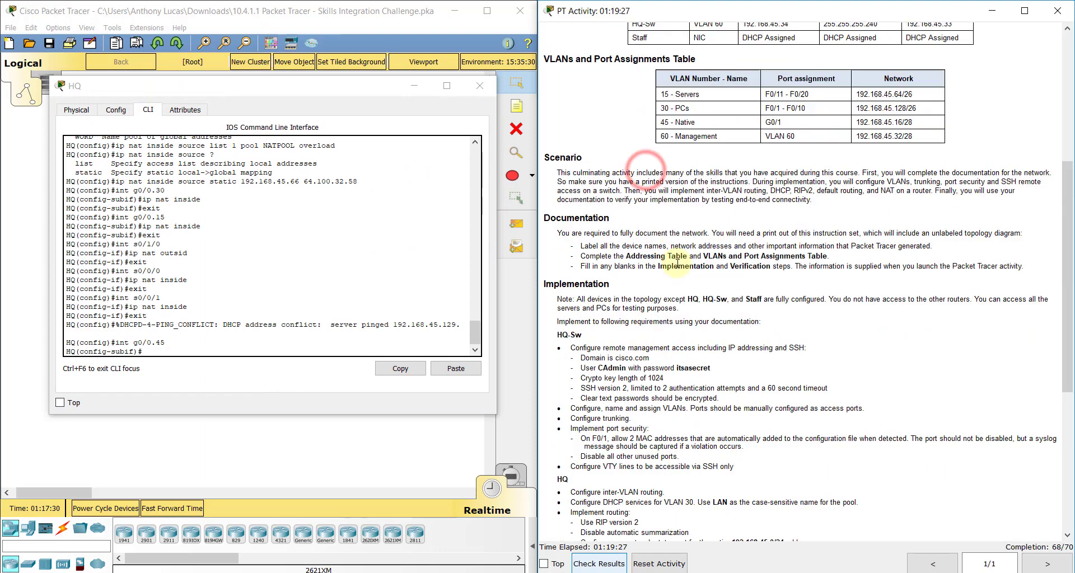
{"action": "left_click_drag", "start_coordinate": [659, 253], "coordinate": [792, 263]}
{"action": "scroll", "coordinate": [772, 324], "scroll_direction": "up", "scroll_amount": 3}
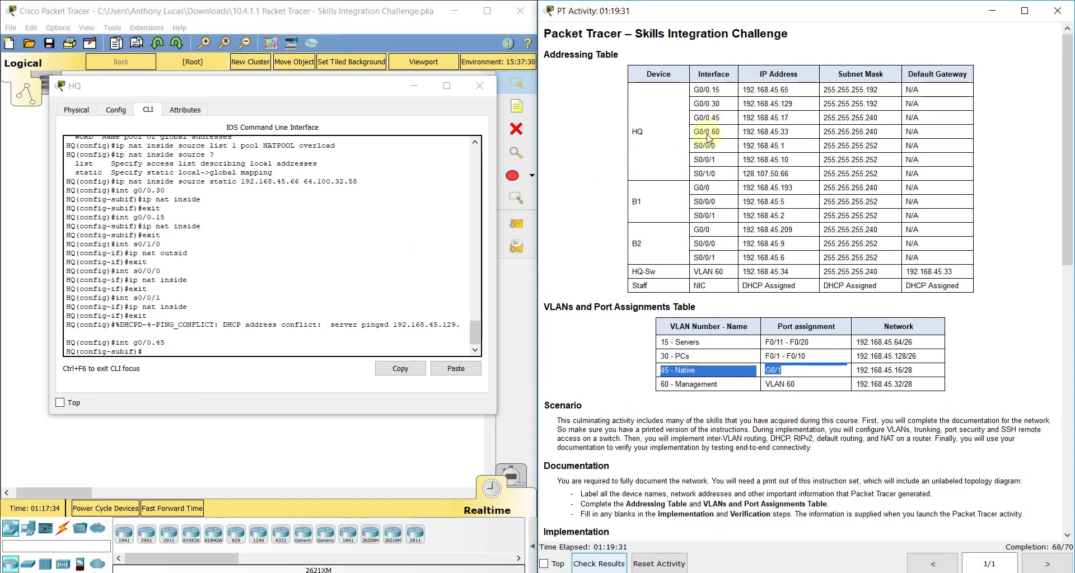
{"action": "left_click", "coordinate": [167, 348]}
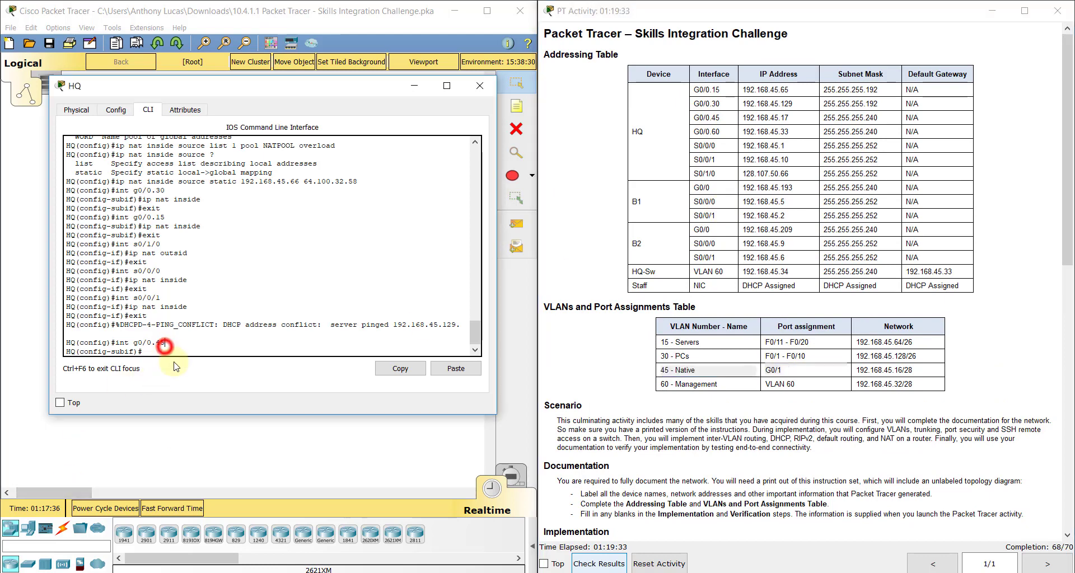
{"action": "type", "text": "encap dot1q 45 native"}
{"action": "key", "text": "Return"}
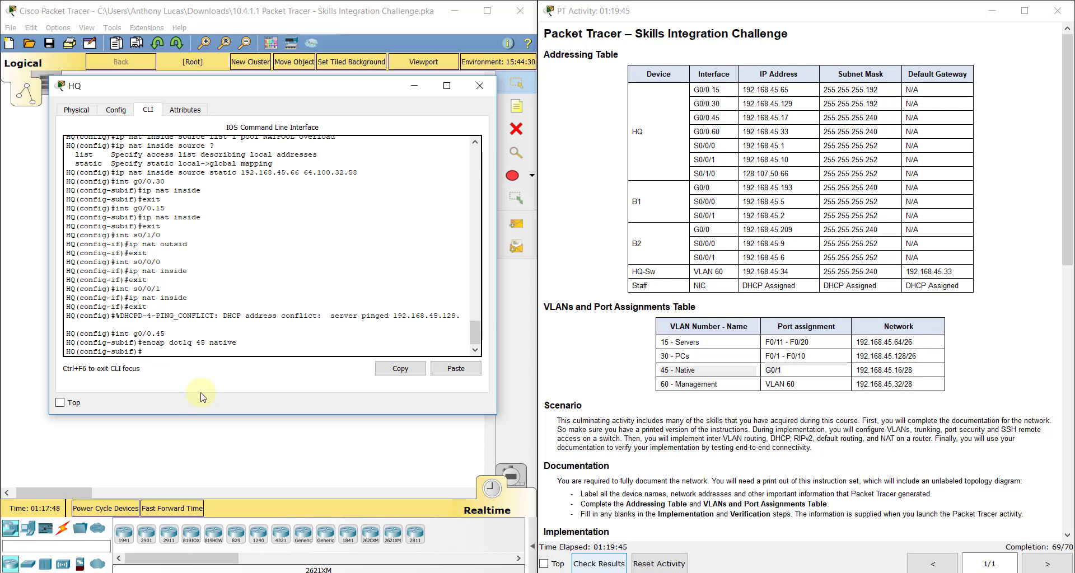
Step: Check the activity results and look through the assessment items for anything marked incorrect, including HQ's RIP networks
{"action": "left_click", "coordinate": [352, 451]}
{"action": "left_click", "coordinate": [708, 415]}
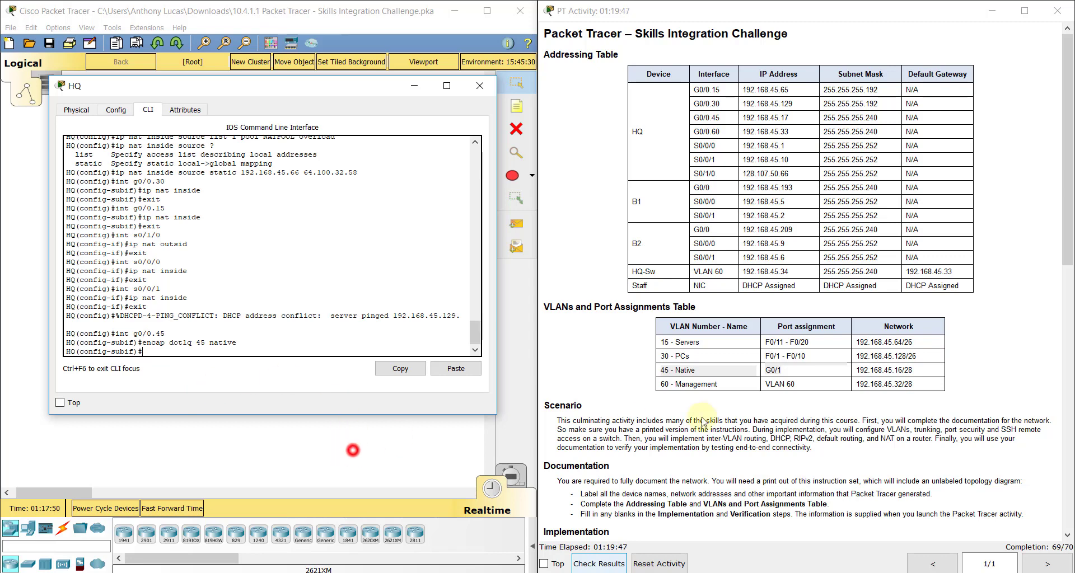
{"action": "left_click", "coordinate": [614, 565]}
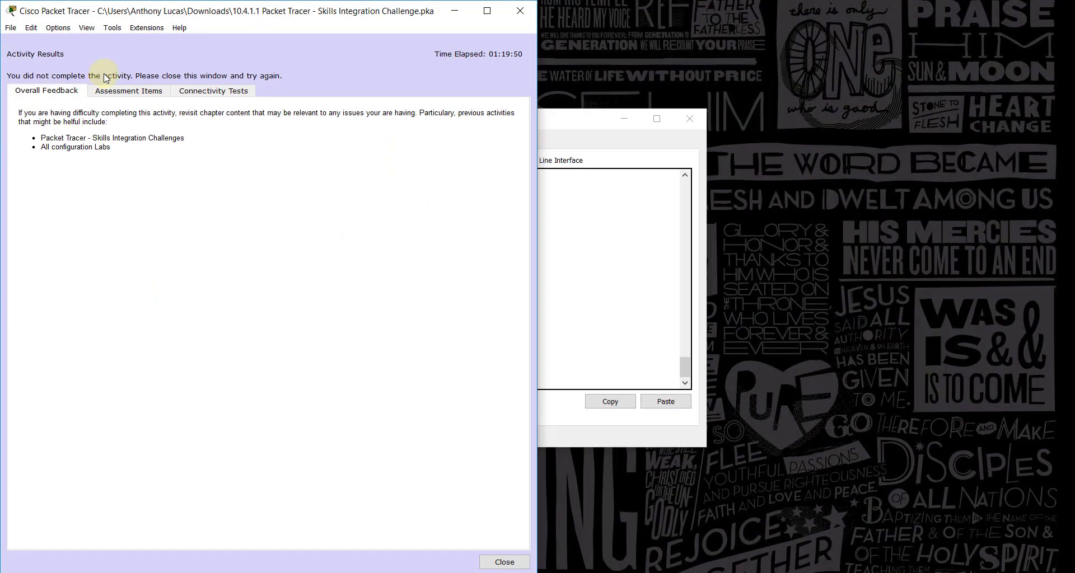
{"action": "left_click", "coordinate": [120, 90]}
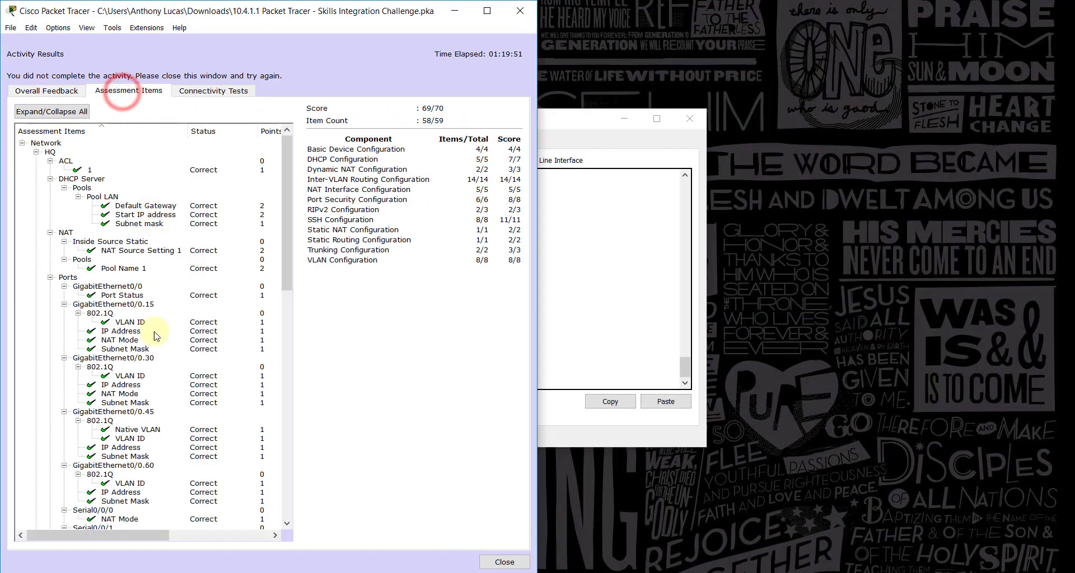
{"action": "scroll", "coordinate": [155, 339], "scroll_direction": "down", "scroll_amount": 10}
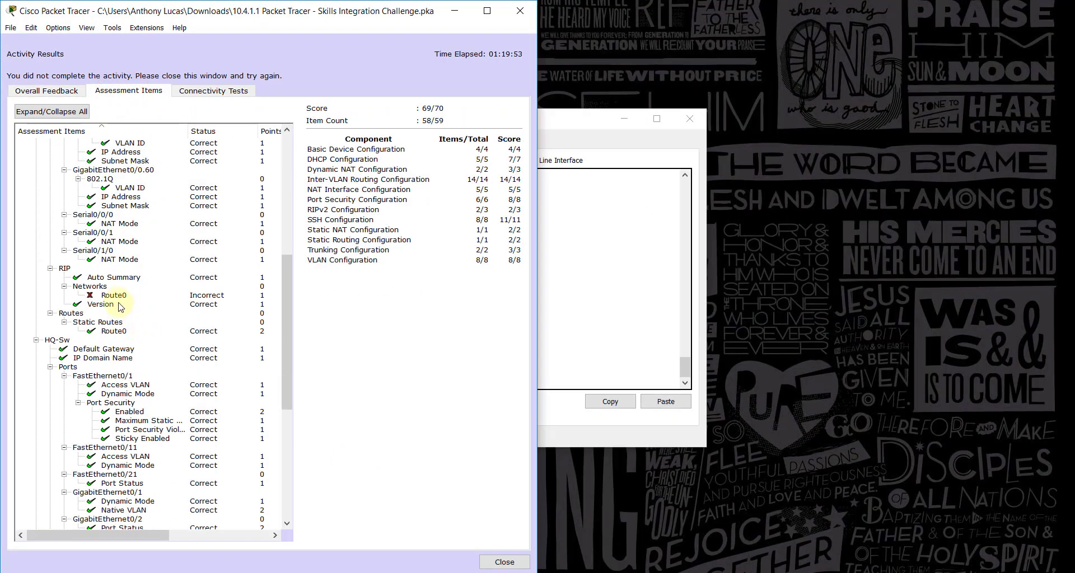
{"action": "left_click", "coordinate": [114, 297]}
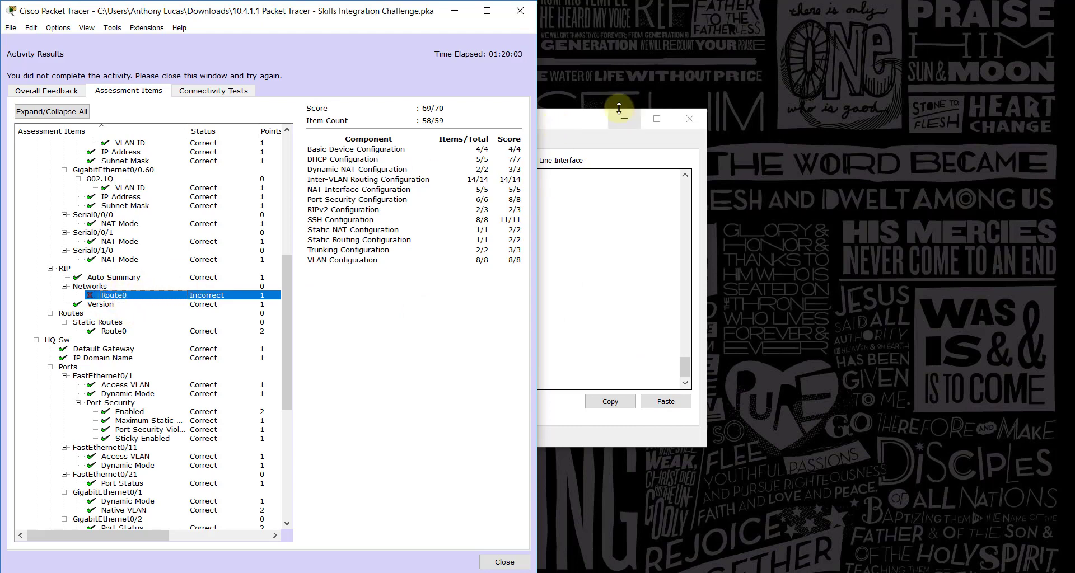
Step: Close the activity results and bring up HQ's command line in place of HQ-Sw's
{"action": "left_click_drag", "start_coordinate": [570, 122], "coordinate": [1074, 73]}
{"action": "left_click", "coordinate": [493, 560]}
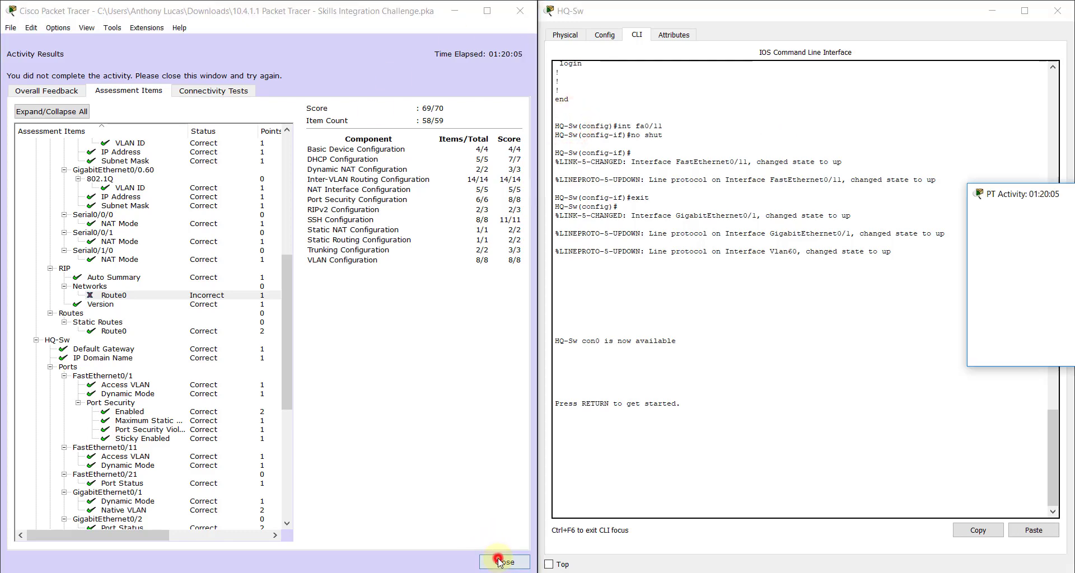
{"action": "left_click", "coordinate": [632, 283]}
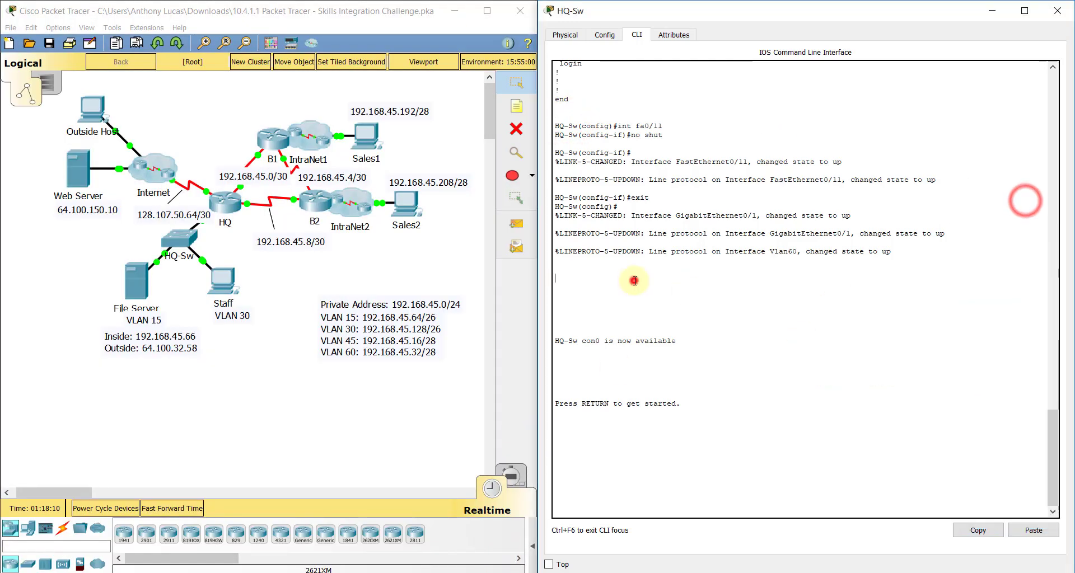
{"action": "key", "text": "Return"}
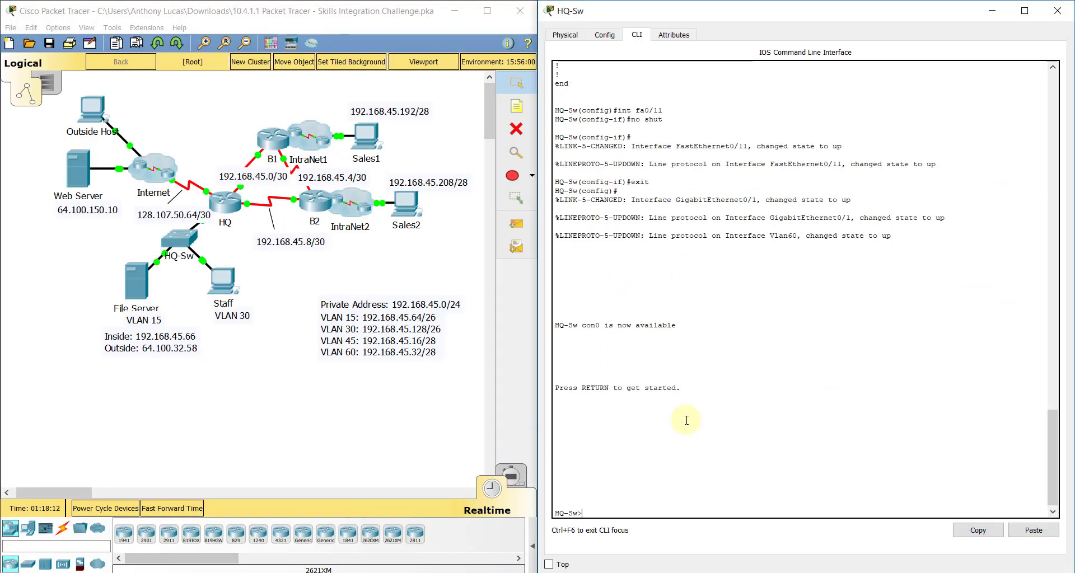
{"action": "left_click_drag", "start_coordinate": [217, 205], "coordinate": [220, 207]}
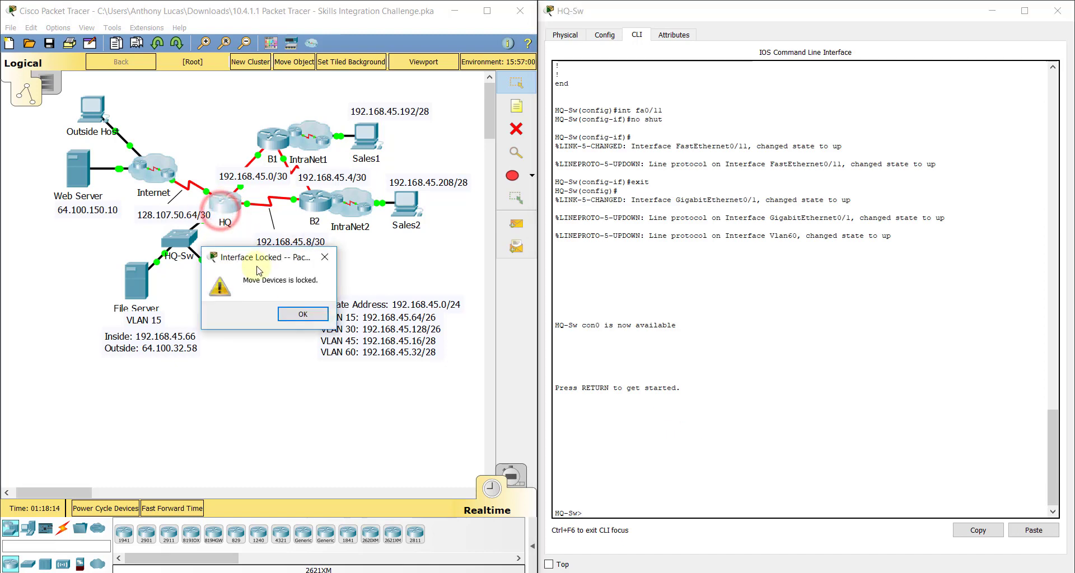
{"action": "left_click", "coordinate": [296, 312]}
{"action": "left_click", "coordinate": [219, 199]}
{"action": "left_click_drag", "start_coordinate": [234, 89], "coordinate": [1071, 65]}
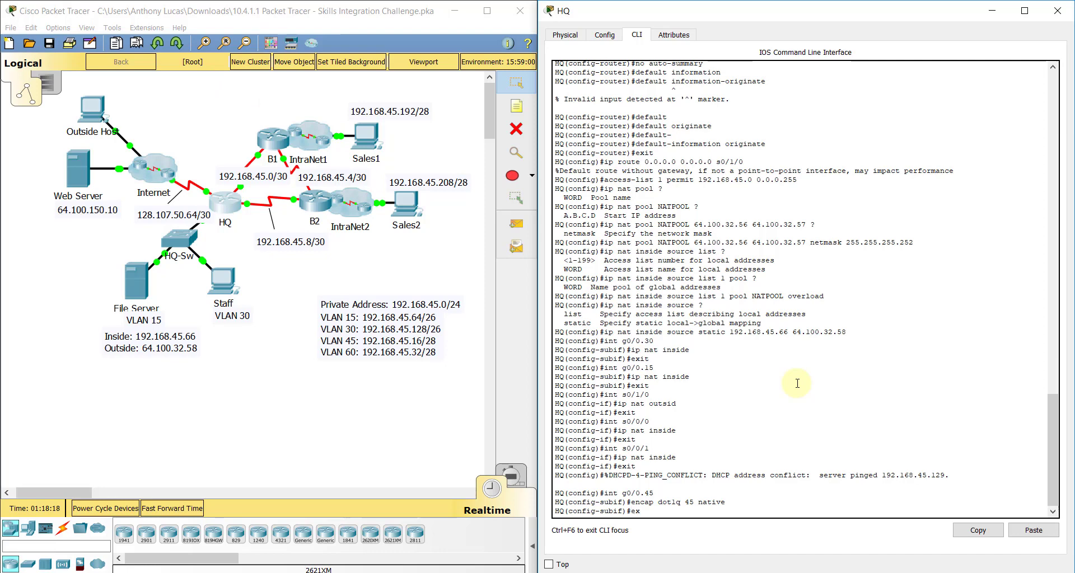
Step: Return to global configuration mode and display HQ's running configuration to examine the RIP network statement
{"action": "type", "text": "ex"}
{"action": "key", "text": "Return"}
{"action": "type", "text": "do"}
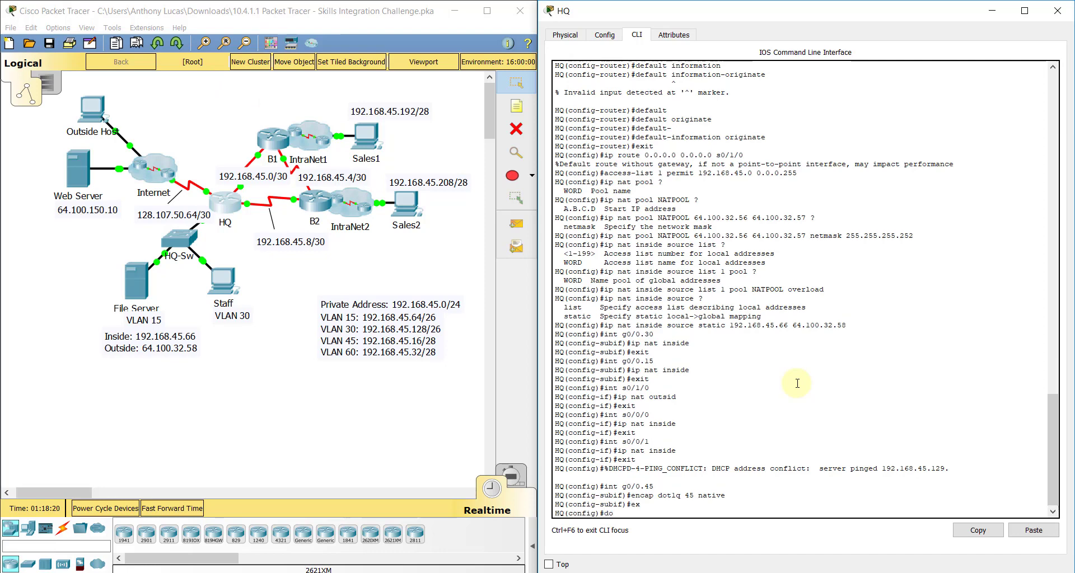
{"action": "type", "text": " show ru"}
{"action": "key", "text": "Return"}
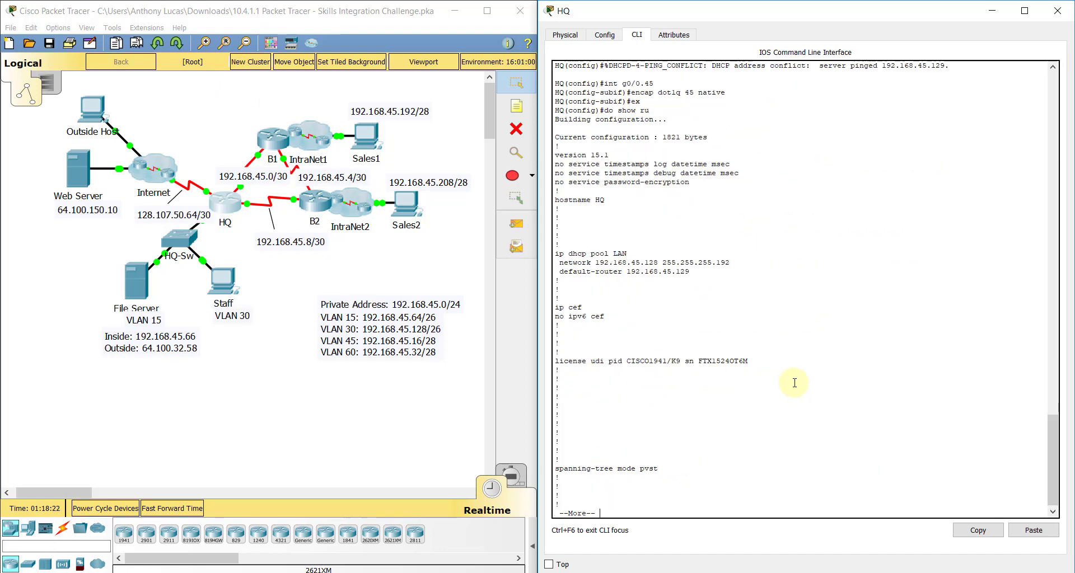
{"action": "key", "text": "space"}
{"action": "key", "text": "space"}
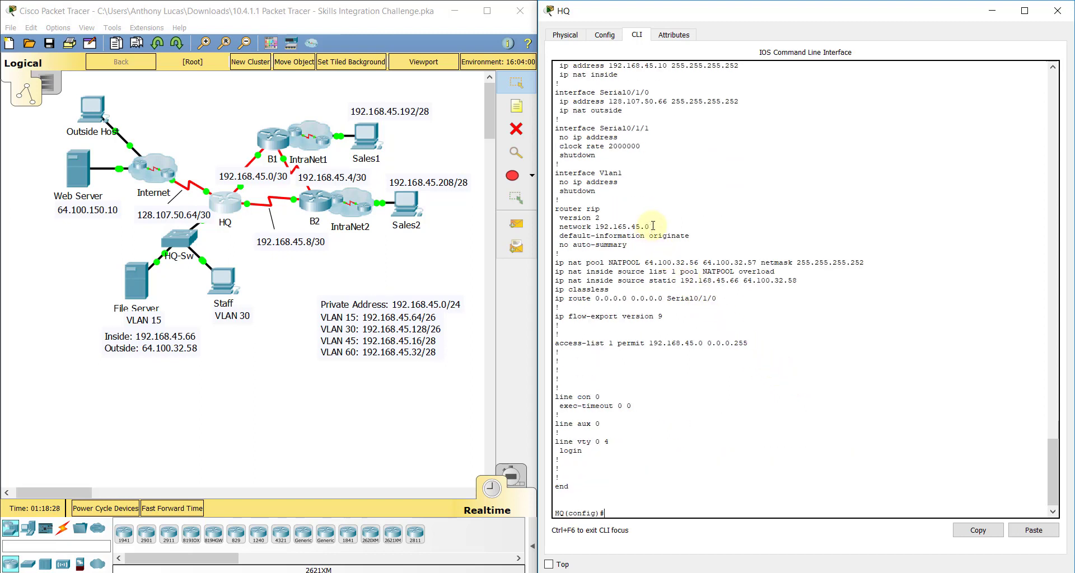
{"action": "left_click_drag", "start_coordinate": [627, 224], "coordinate": [623, 224]}
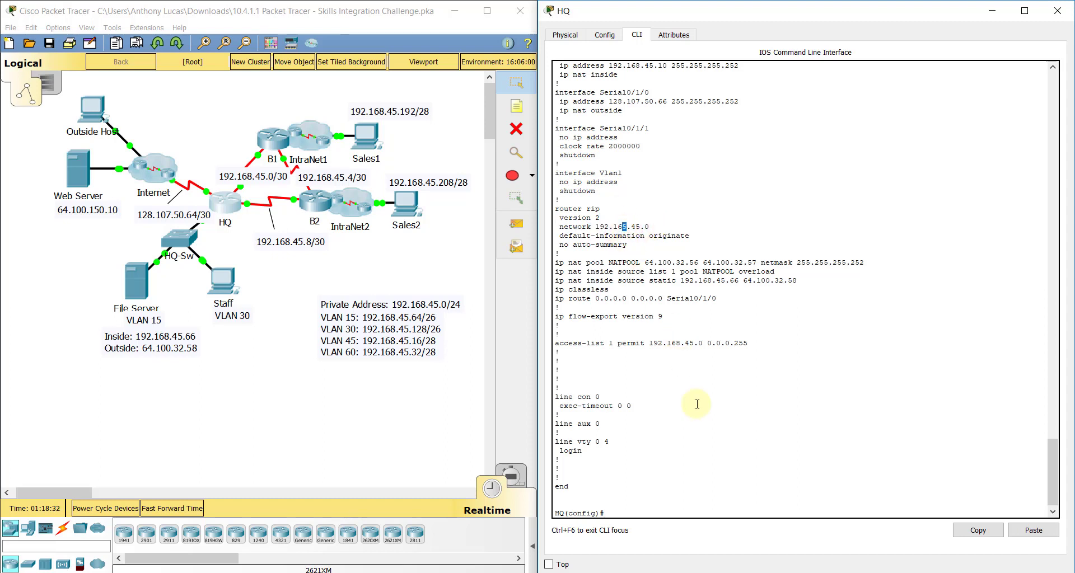
{"action": "left_click", "coordinate": [722, 514]}
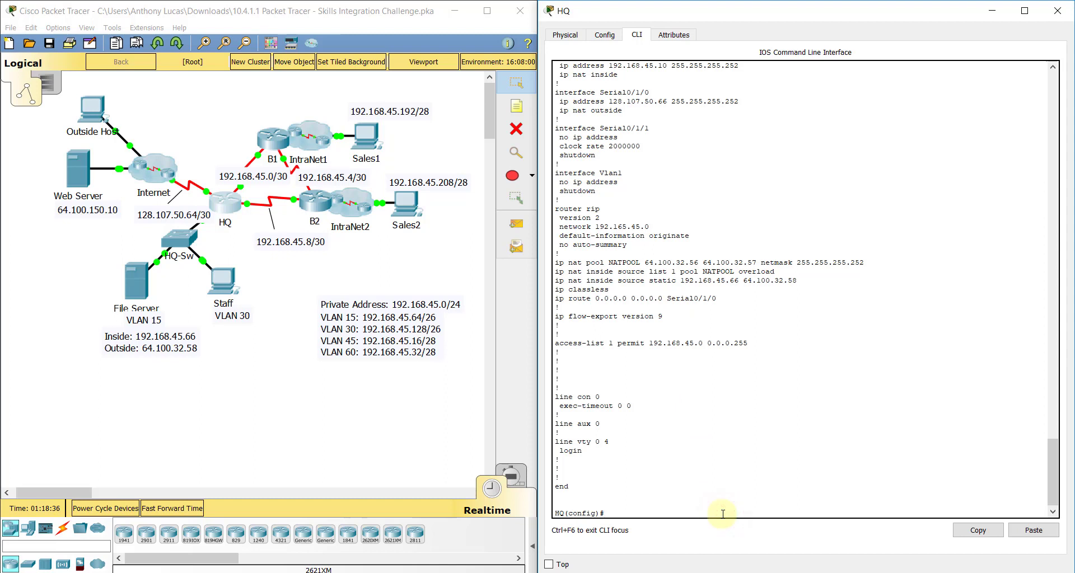
{"action": "type", "text": "network 192.168.45.0"}
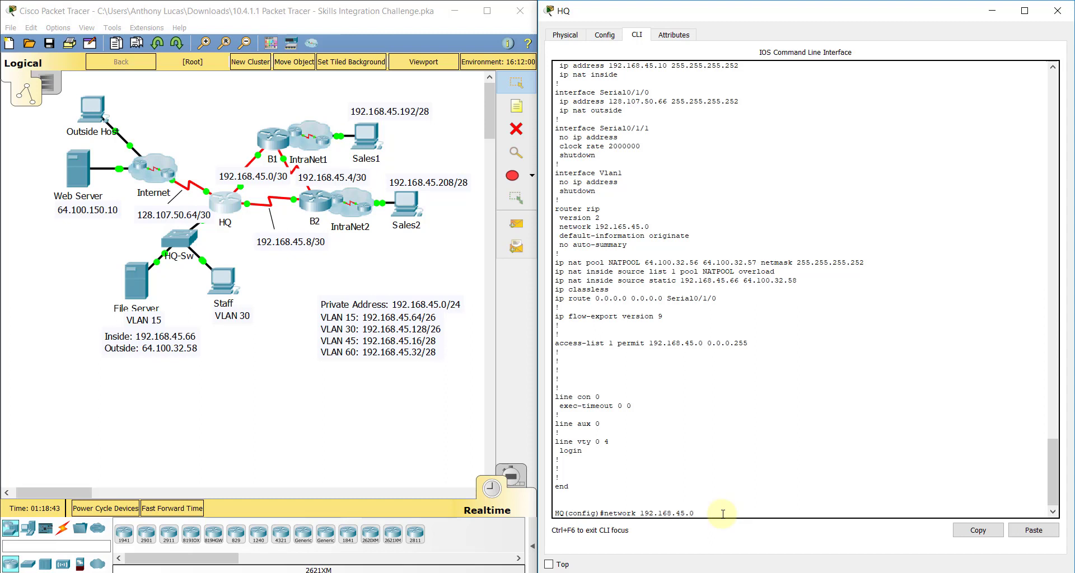
{"action": "key", "text": "BackSpace"}
{"action": "key", "text": "BackSpace"}
{"action": "key", "text": "BackSpace"}
{"action": "key", "text": "BackSpace"}
{"action": "key", "text": "BackSpace"}
{"action": "key", "text": "BackSpace"}
{"action": "key", "text": "BackSpace"}
{"action": "key", "text": "BackSpace"}
{"action": "key", "text": "BackSpace"}
{"action": "key", "text": "BackSpace"}
{"action": "key", "text": "BackSpace"}
{"action": "key", "text": "BackSpace"}
{"action": "key", "text": "BackSpace"}
{"action": "key", "text": "BackSpace"}
{"action": "key", "text": "BackSpace"}
{"action": "key", "text": "BackSpace"}
{"action": "key", "text": "BackSpace"}
{"action": "key", "text": "BackSpace"}
{"action": "key", "text": "BackSpace"}
Step: In HQ's RIP configuration, remove network 192.165.45.0 and add network 192.168.45.0
{"action": "type", "text": "router rip"}
{"action": "key", "text": "Return"}
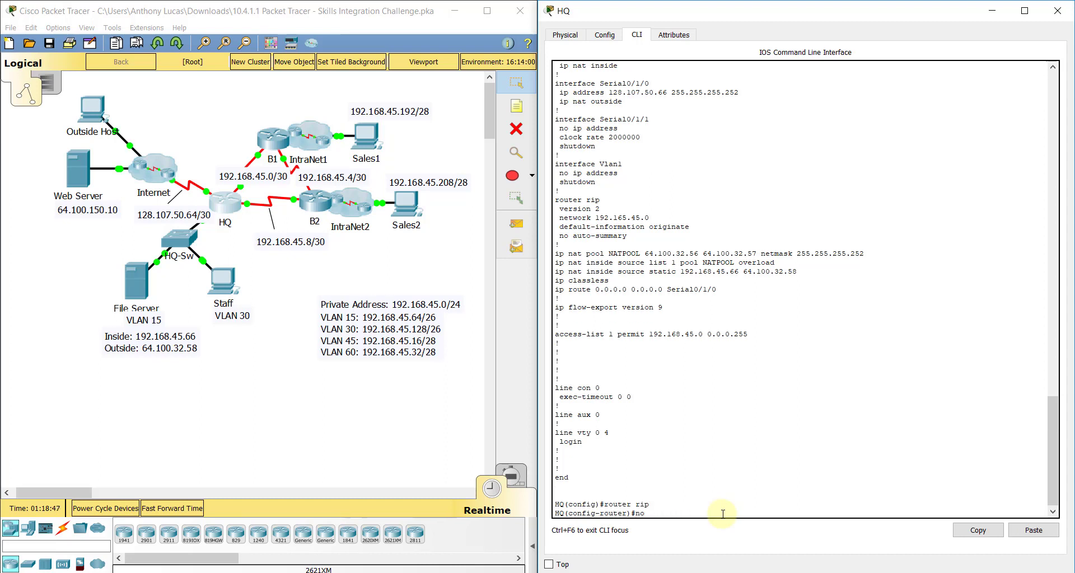
{"action": "type", "text": "no network 192.165.45.0"}
{"action": "key", "text": "Return"}
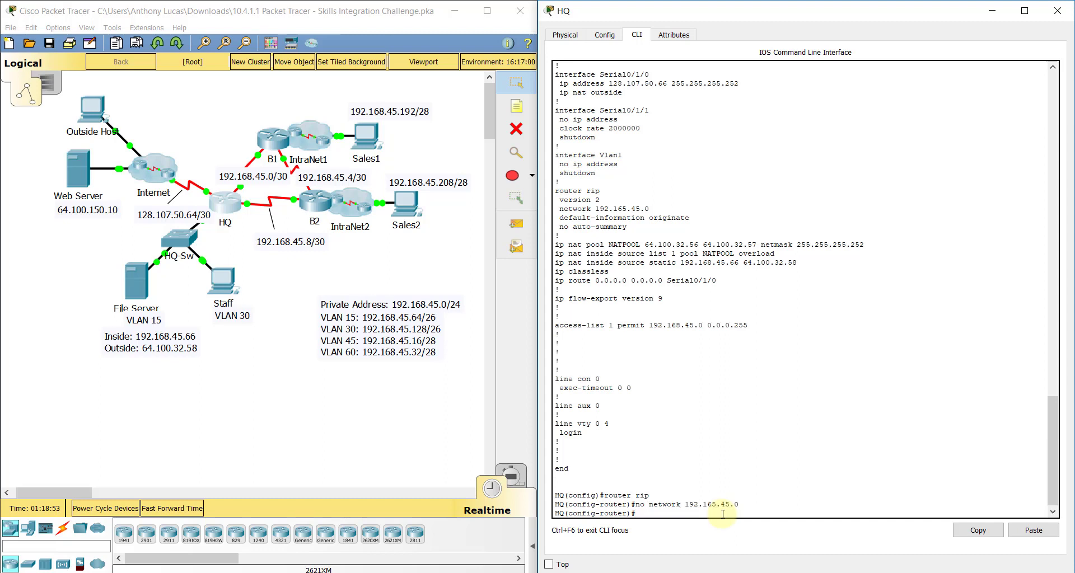
{"action": "type", "text": "network 192.168.45."}
{"action": "type", "text": "0"}
{"action": "key", "text": "Return"}
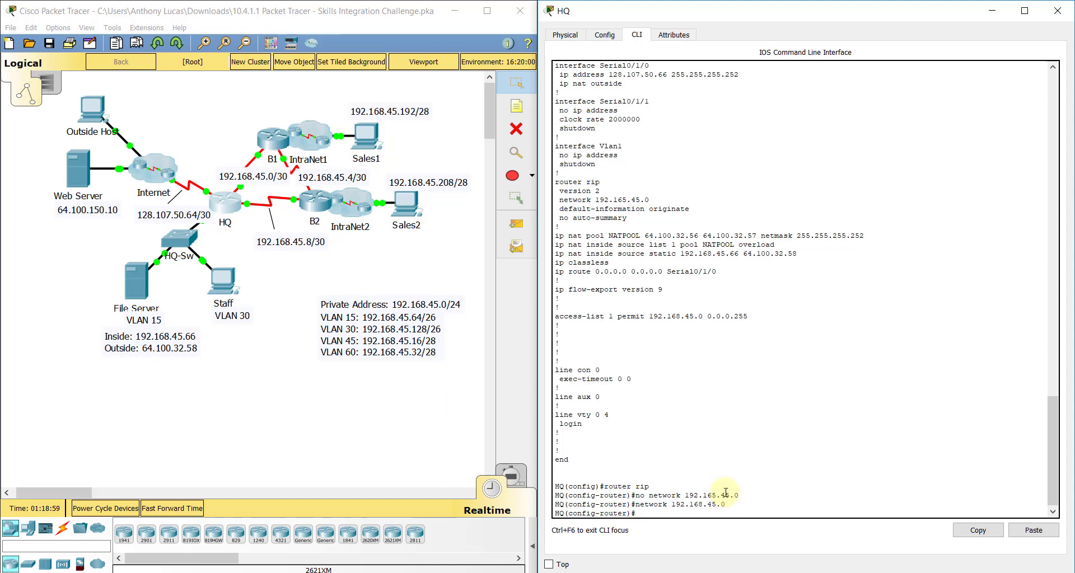
Step: Bring back the activity instructions to check the completion score and read the verification requirements
{"action": "left_click", "coordinate": [992, 13]}
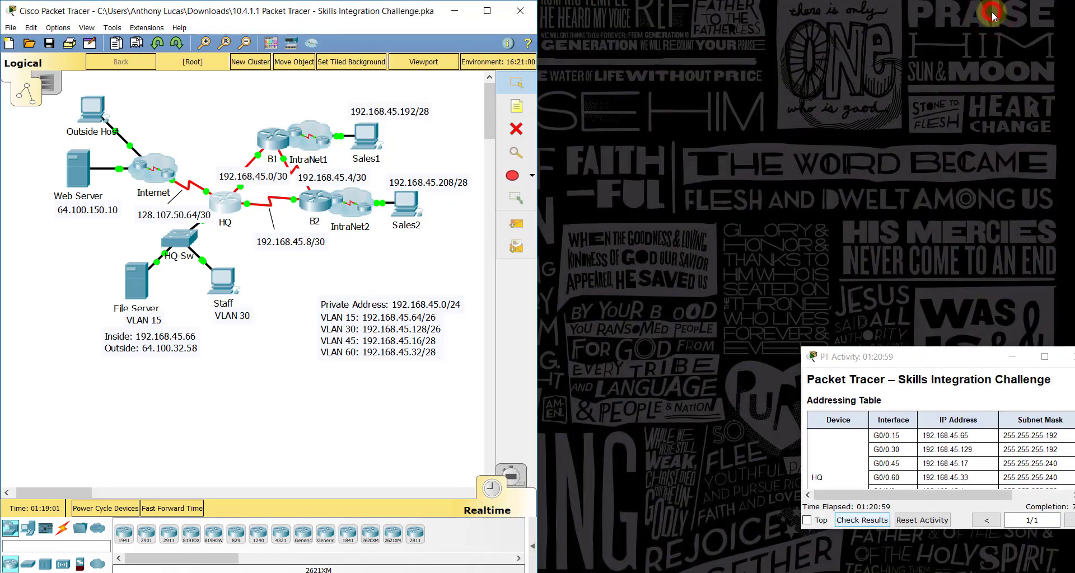
{"action": "double_click", "coordinate": [956, 358]}
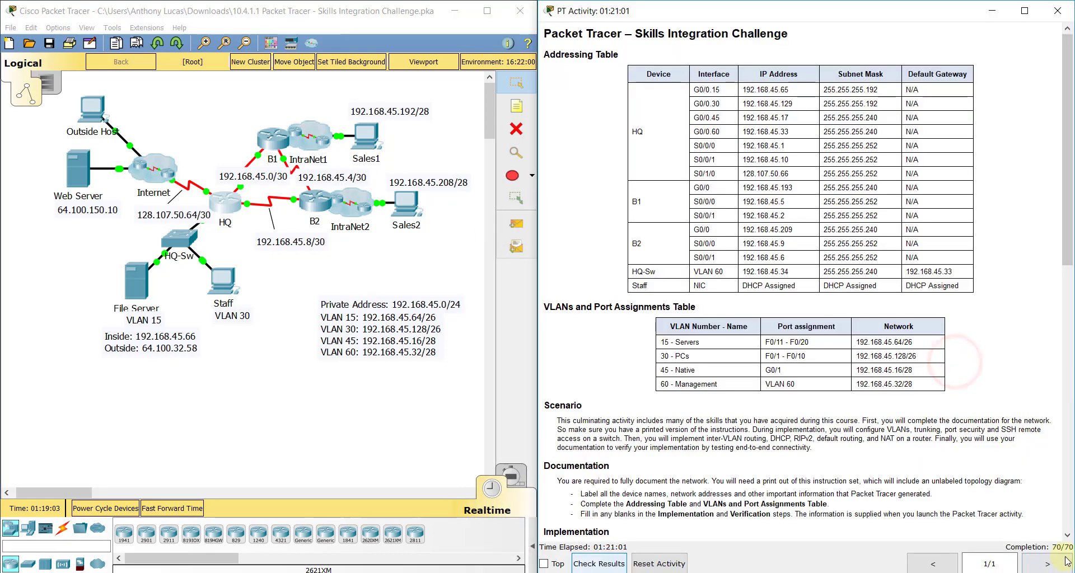
{"action": "left_click", "coordinate": [644, 476]}
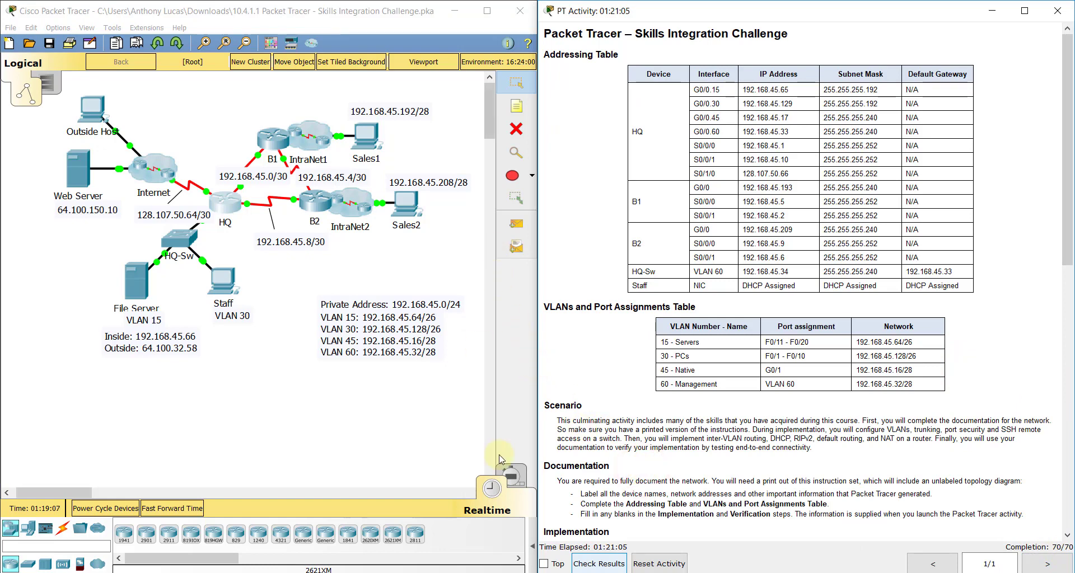
{"action": "left_click", "coordinate": [677, 360]}
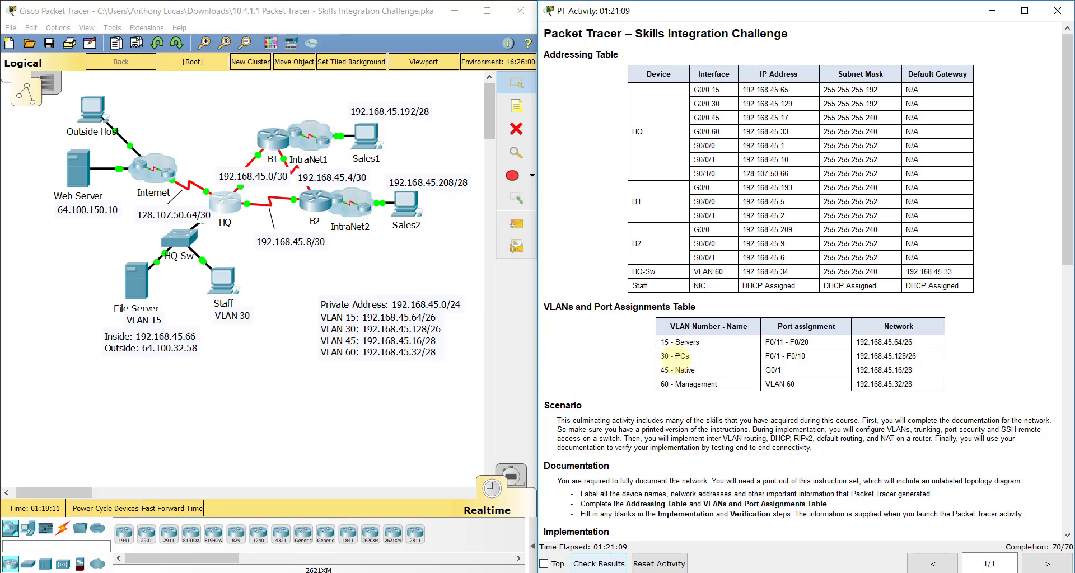
{"action": "scroll", "coordinate": [661, 439], "scroll_direction": "down", "scroll_amount": 10}
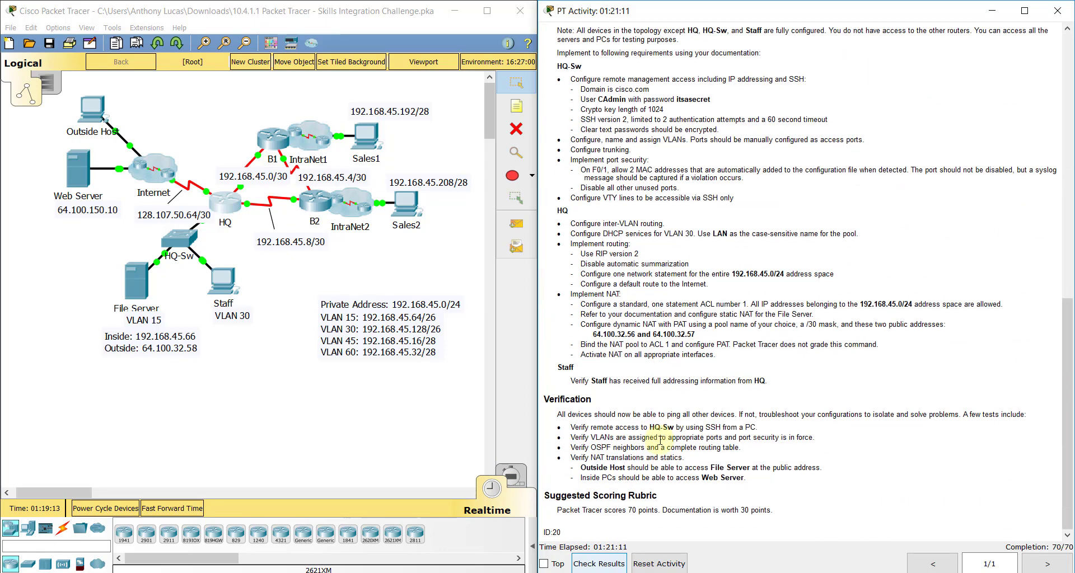